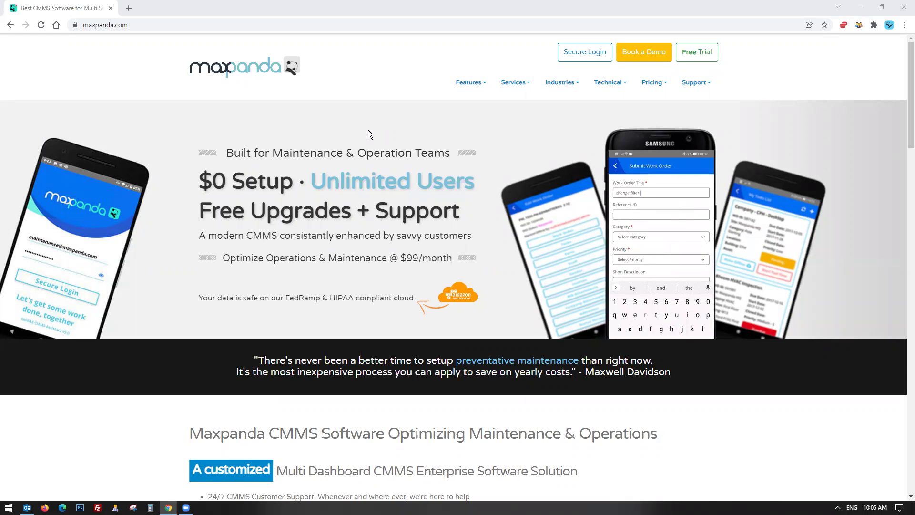
Open the CMMS Role Management page from the site's features and highlight the pre-defined roles heading and role guide downloads
left_click(458, 84)
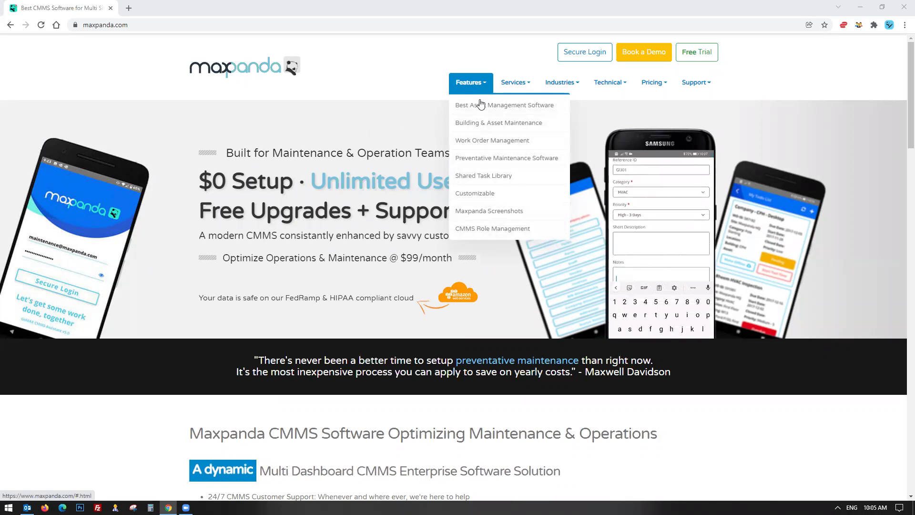
left_click(493, 229)
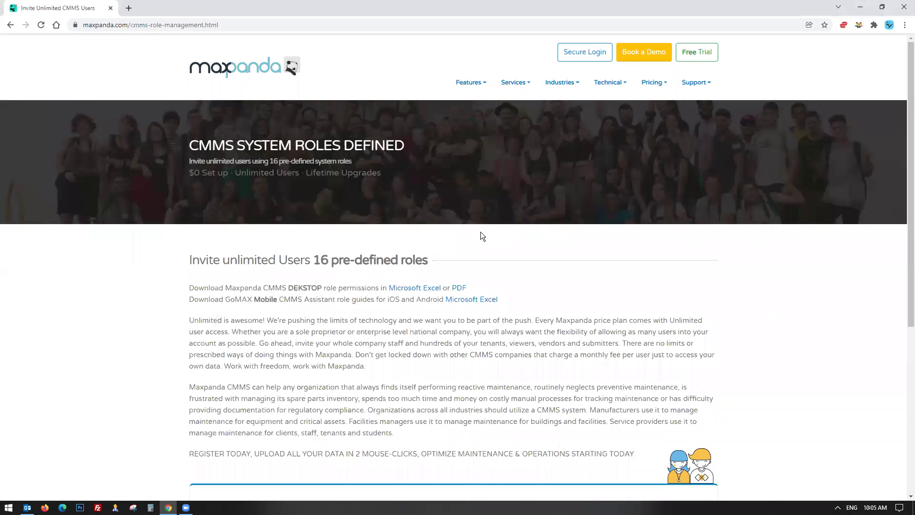
scroll(481, 231, "down", 2)
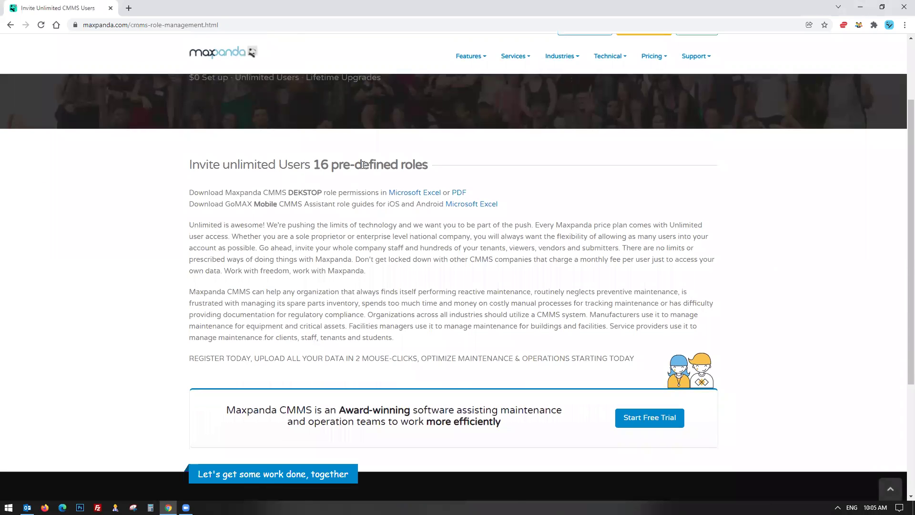
left_click_drag(200, 174, 427, 177)
left_click_drag(194, 193, 534, 197)
left_click(522, 206)
left_click_drag(311, 165, 432, 168)
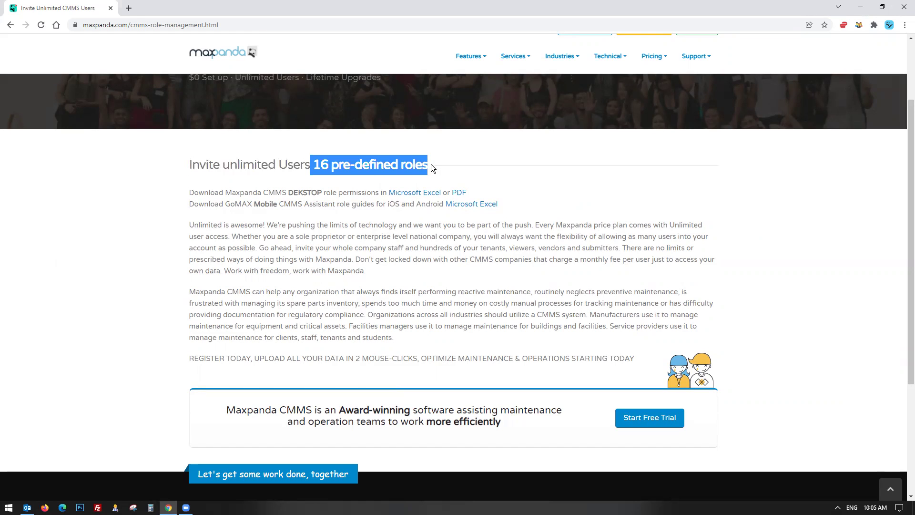
Open the mAPI - Open API service page and examine the Integration with BI Tools and Integration with mAPI diagrams
scroll(432, 168, "up", 2)
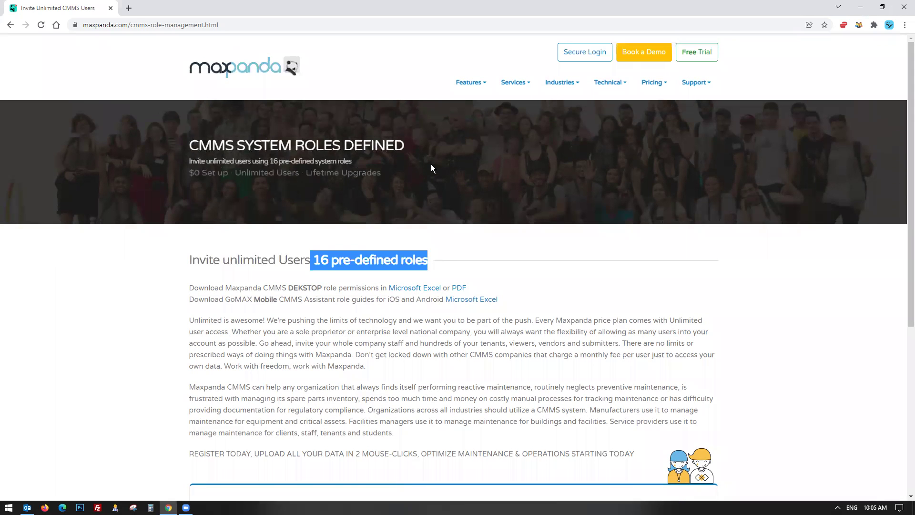
left_click(517, 82)
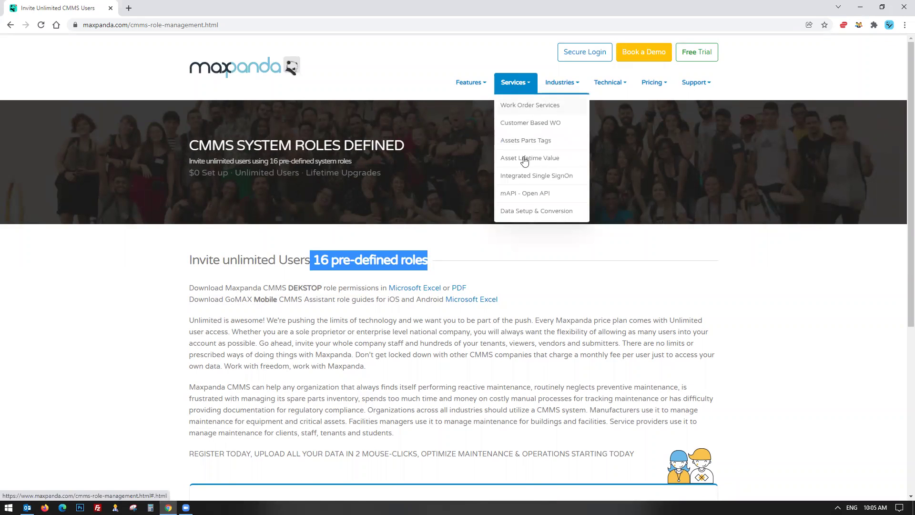
left_click(525, 195)
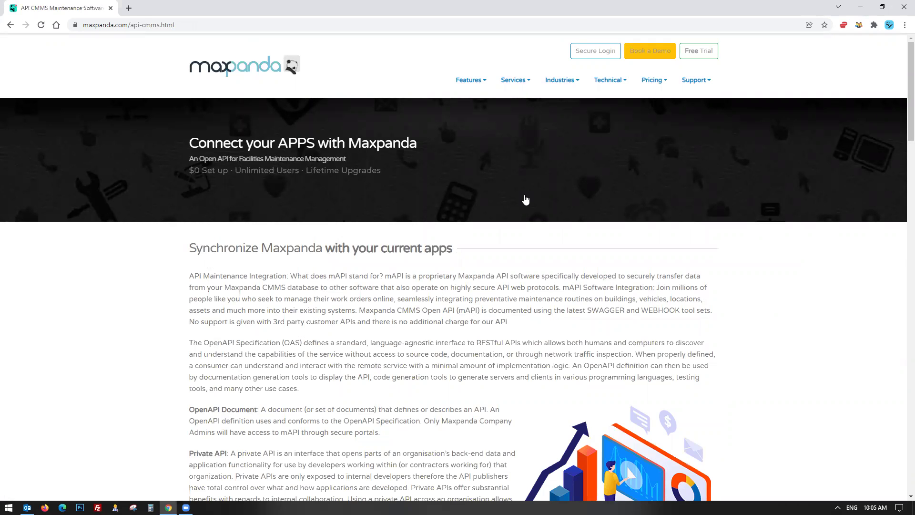
scroll(525, 199, "down", 7)
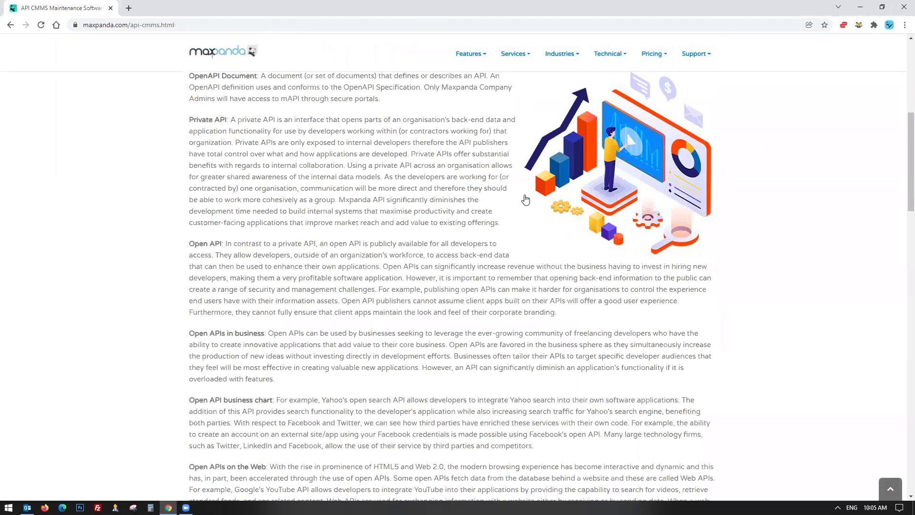
scroll(524, 198, "down", 12)
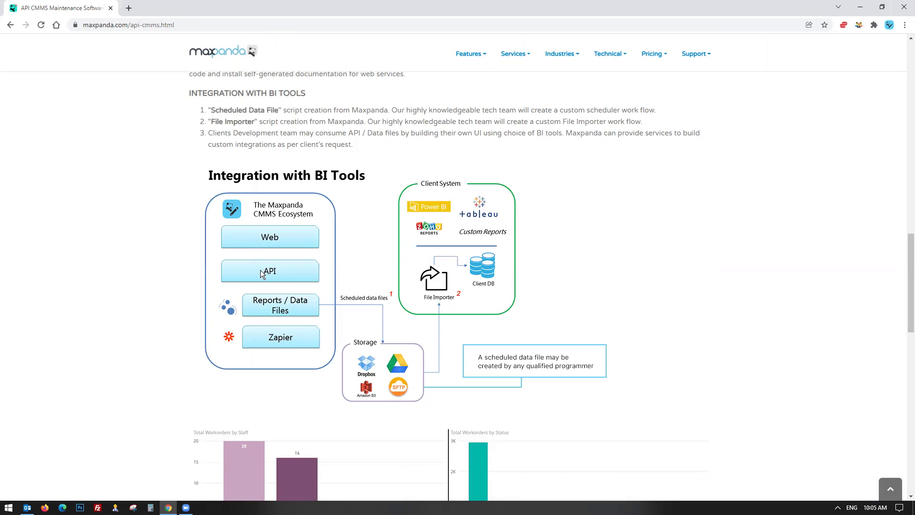
scroll(282, 253, "down", 2)
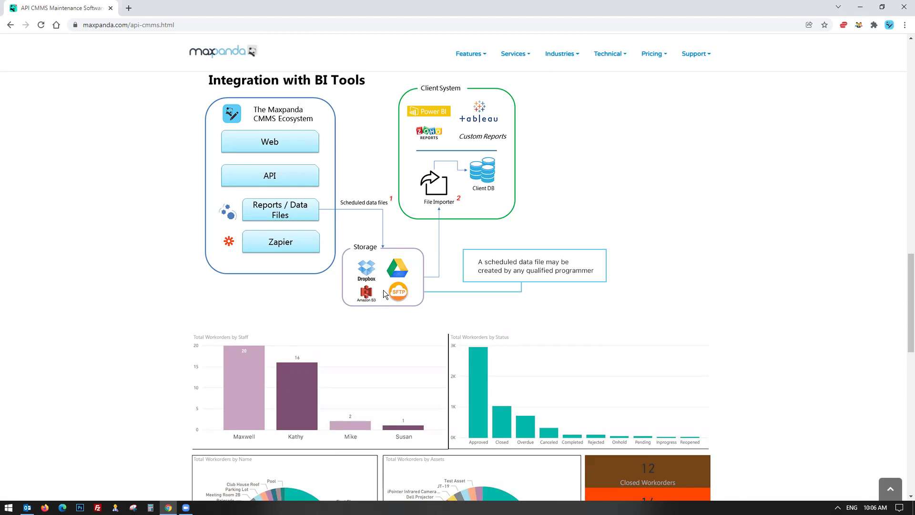
scroll(383, 289, "down", 8)
scroll(383, 290, "down", 4)
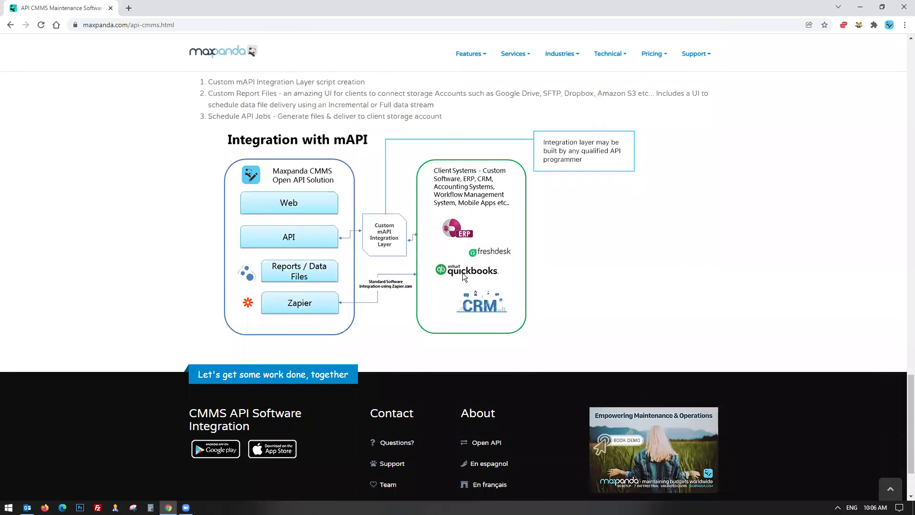
scroll(428, 282, "up", 2)
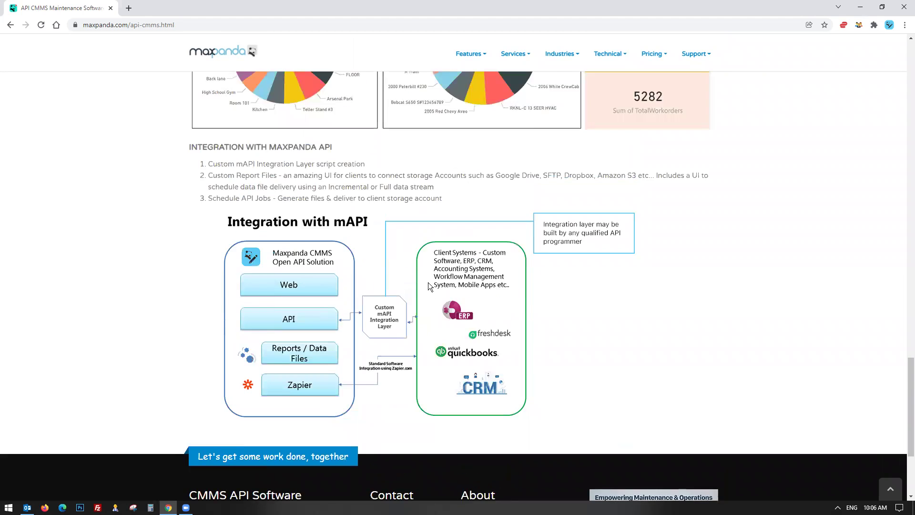
Open the GoMAX! Mobile CMMS page and examine its QR code, GPS work order and supported barcode sections
scroll(323, 289, "up", 20)
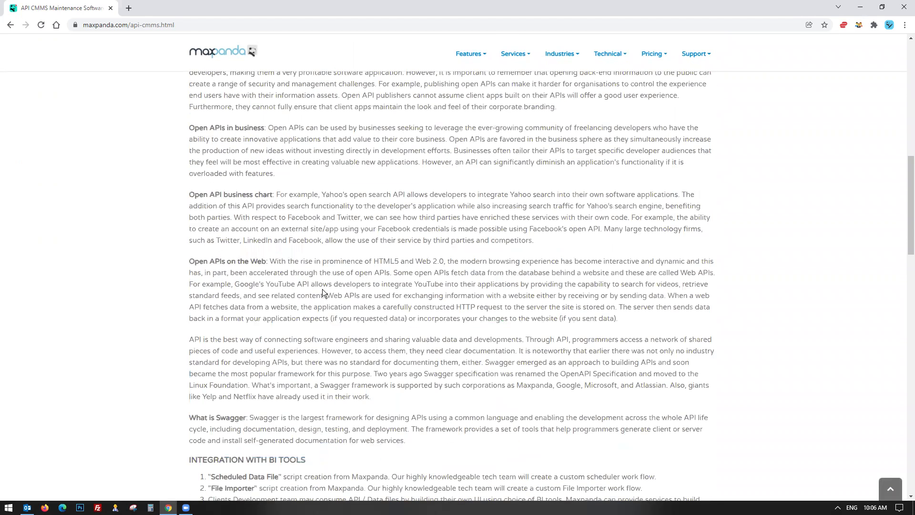
scroll(322, 288, "up", 10)
left_click(513, 87)
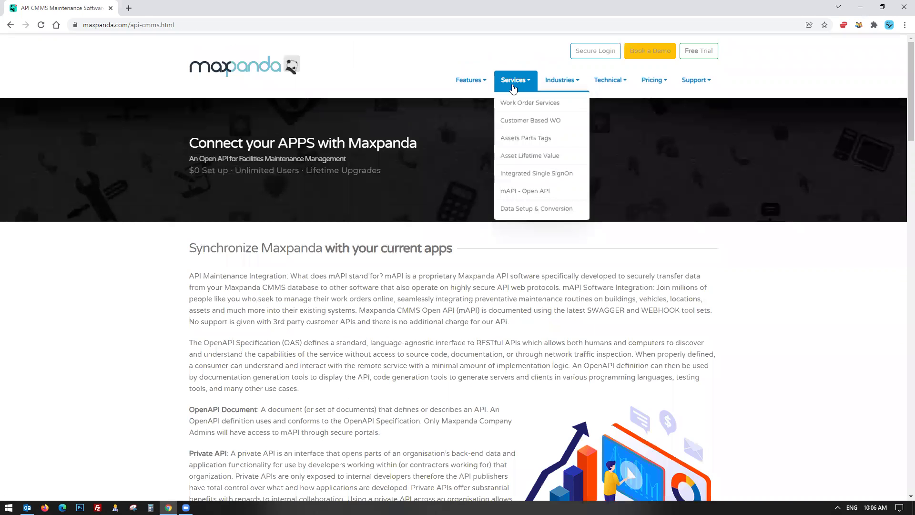
mouse_move(610, 81)
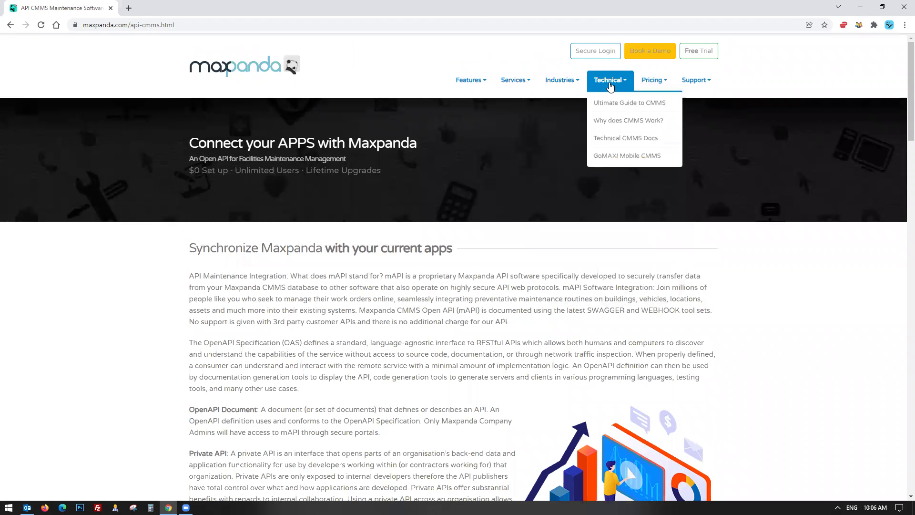
left_click(627, 156)
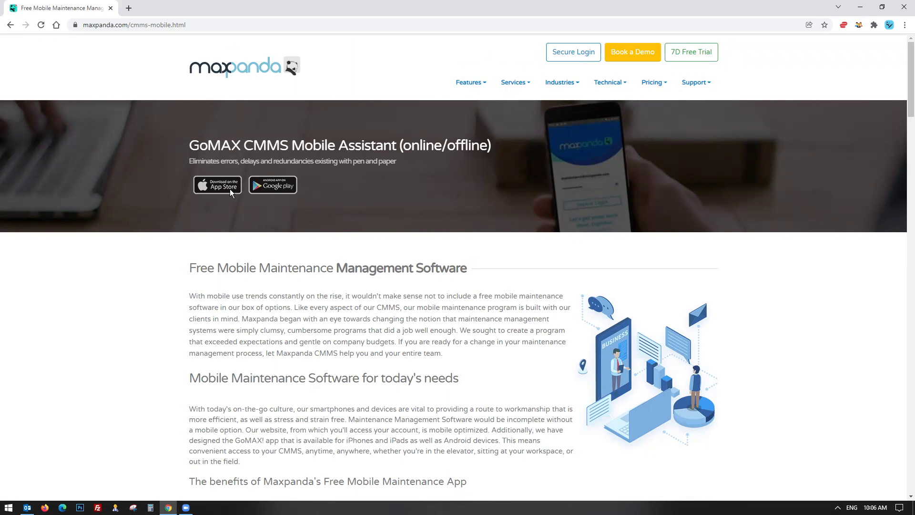
scroll(277, 189, "down", 20)
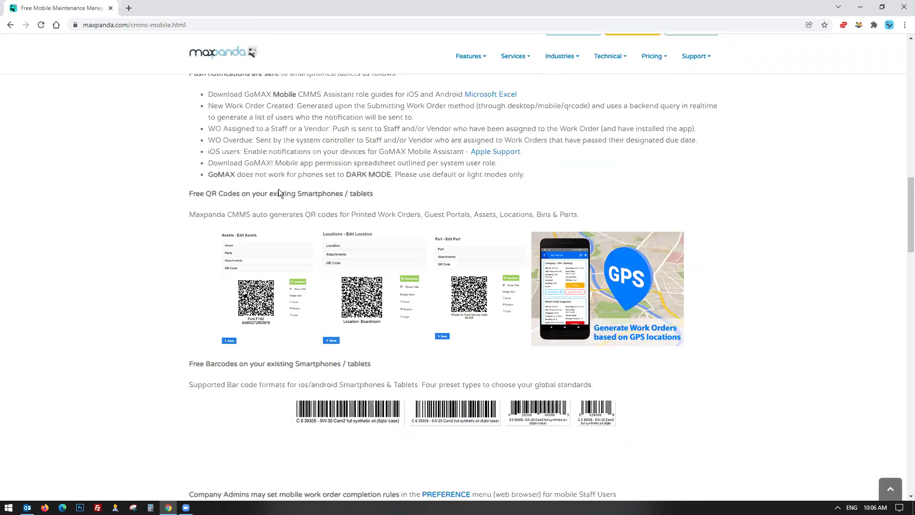
scroll(278, 189, "down", 2)
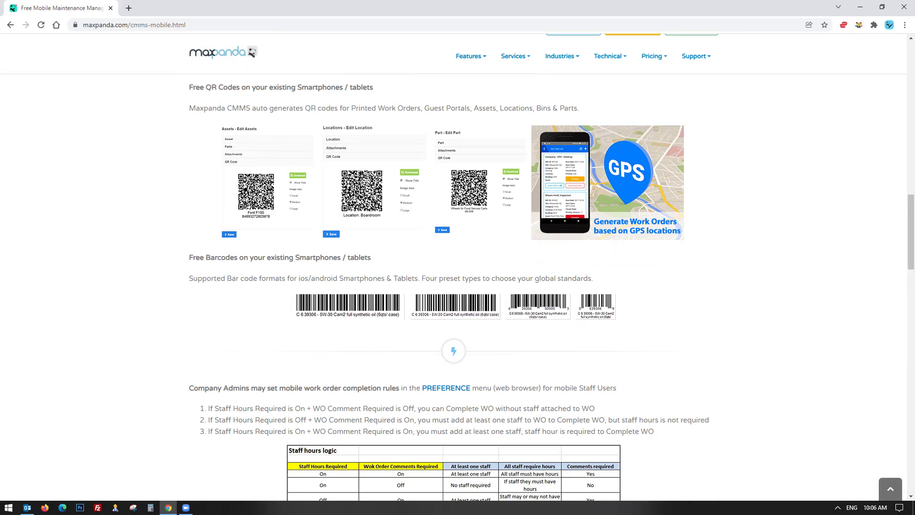
left_click_drag(276, 307, 619, 311)
left_click(587, 310)
scroll(159, 160, "down", 2)
scroll(159, 159, "up", 3)
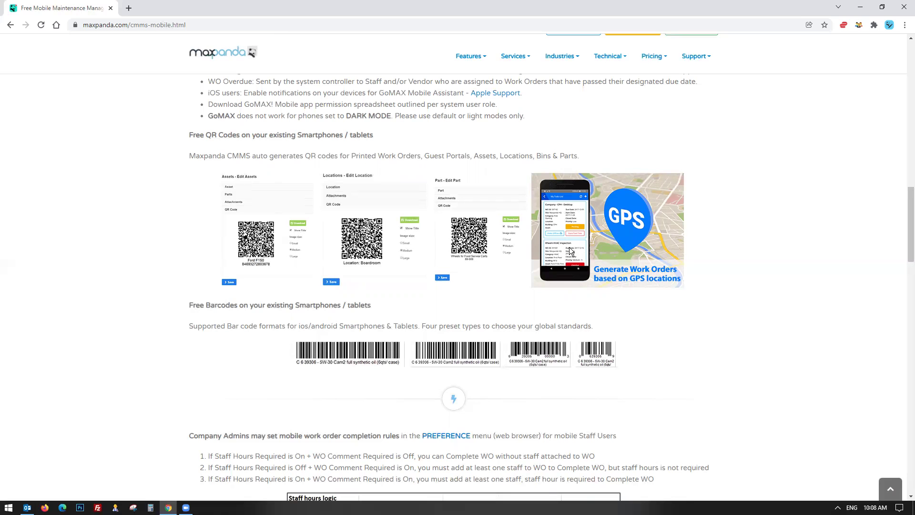
Open the comparison of all pricing plans and highlight the plan cards, $0 Setup and Unlimited Users
scroll(742, 269, "up", 20)
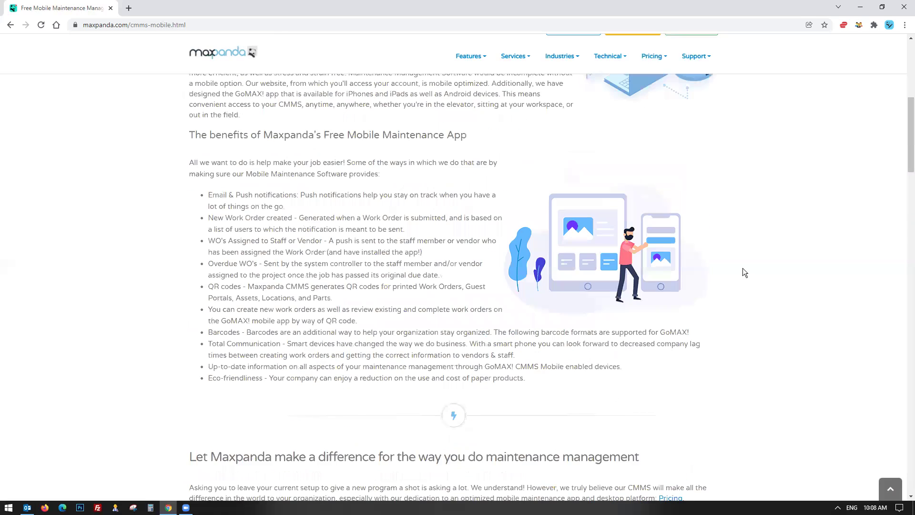
mouse_move(652, 83)
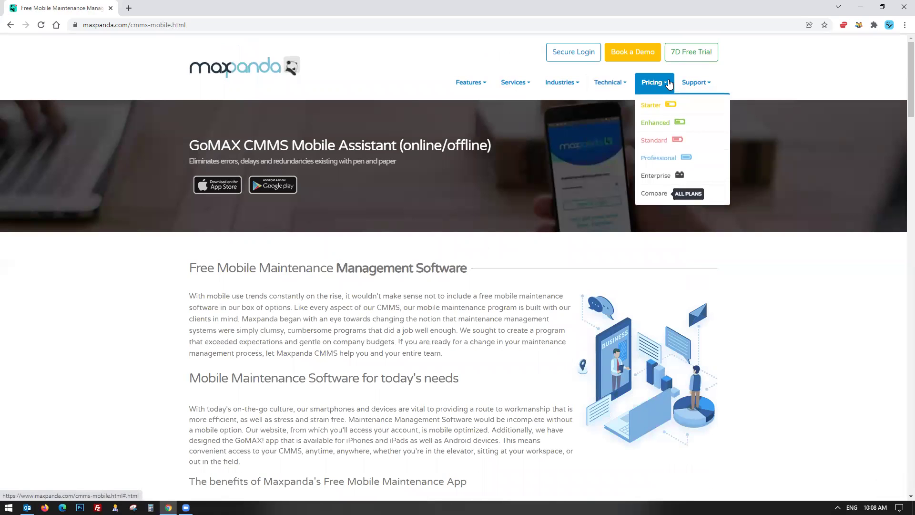
left_click(664, 196)
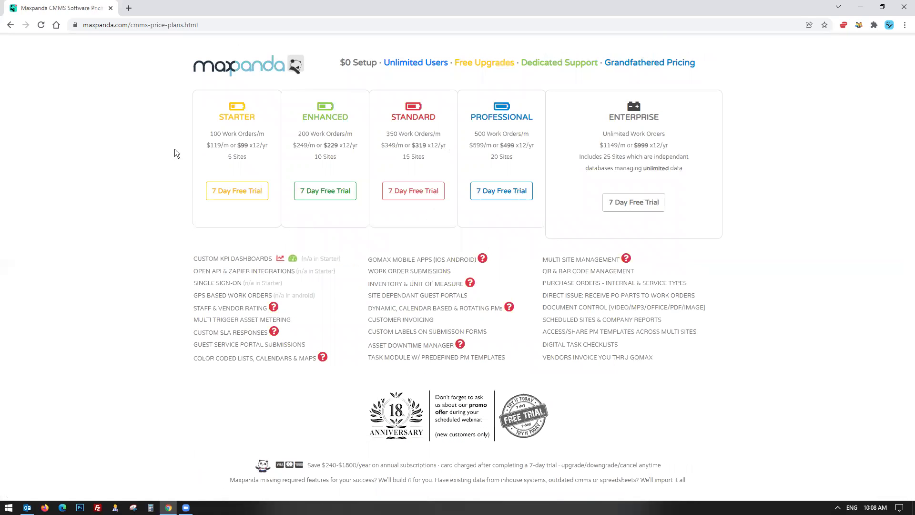
left_click_drag(166, 106, 697, 183)
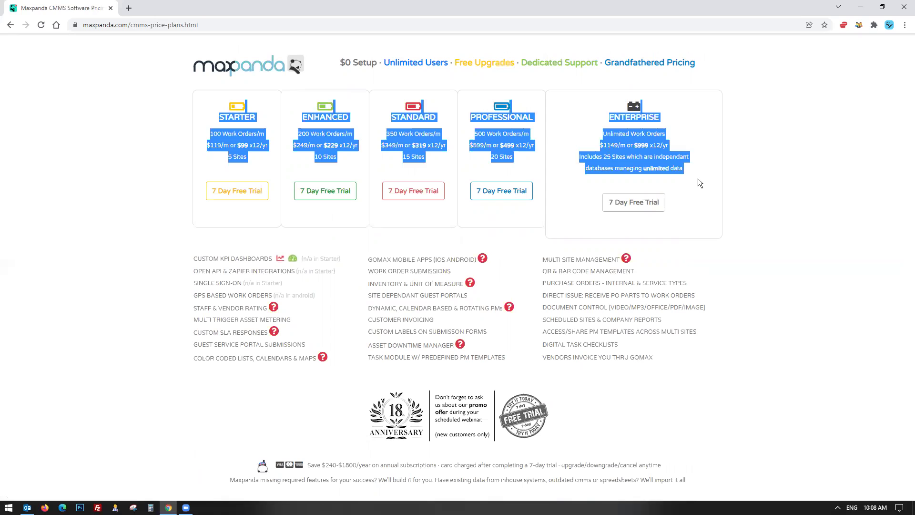
left_click(699, 179)
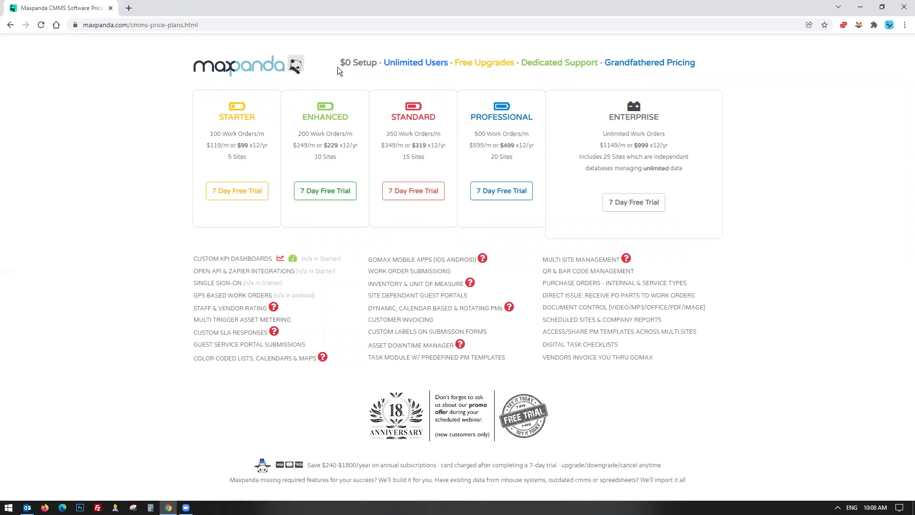
left_click_drag(340, 63, 382, 63)
left_click(448, 62)
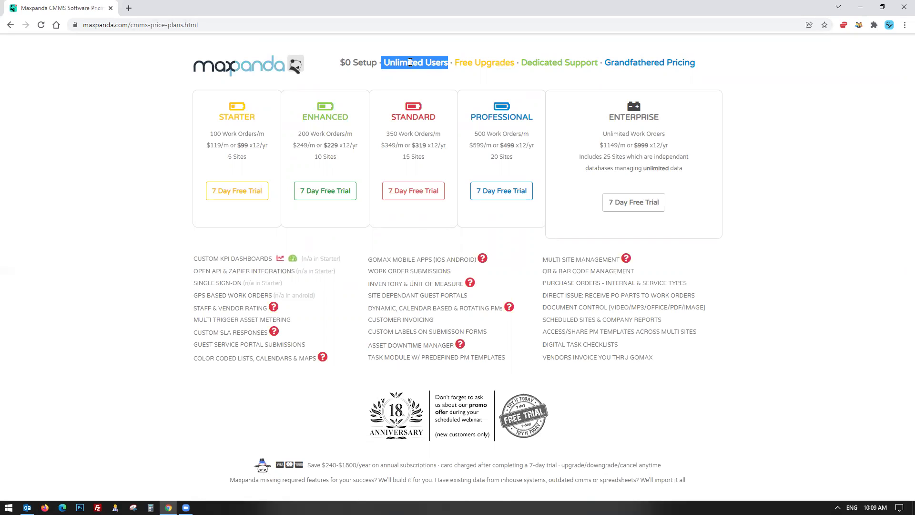
View the Multi Site Management explanation and highlight the monthly work order limits and the Enterprise plan's included sites
mouse_move(626, 264)
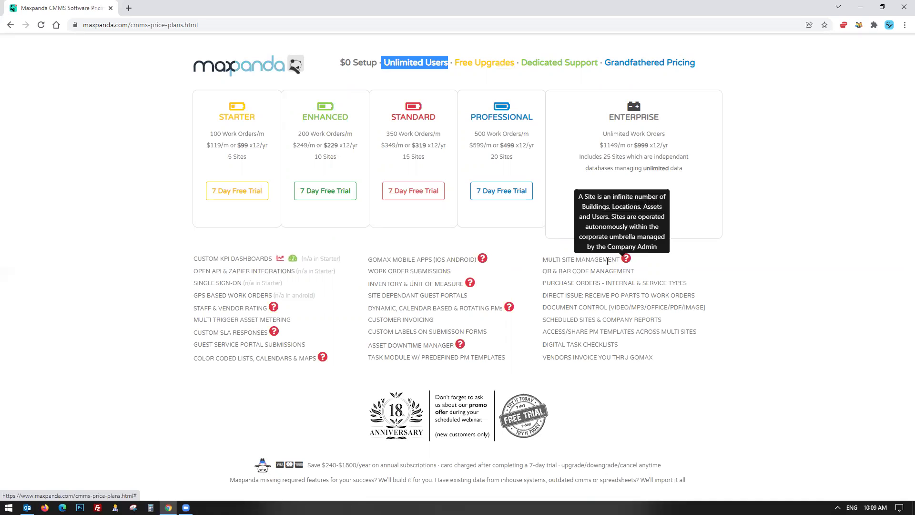
left_click_drag(209, 133, 537, 134)
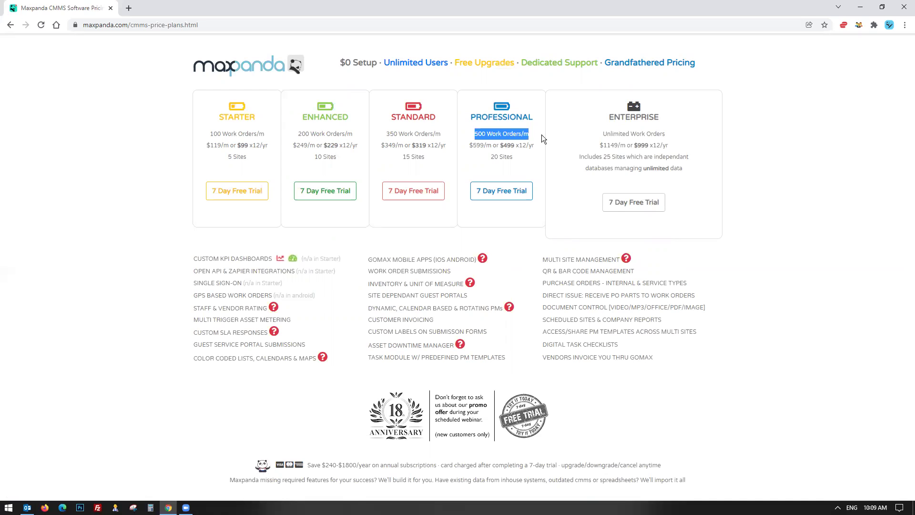
left_click(577, 147)
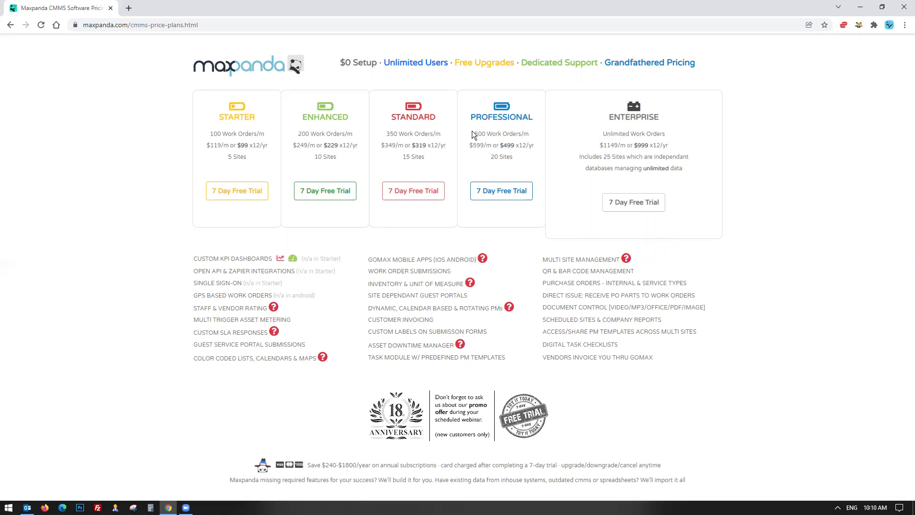
left_click_drag(474, 133, 530, 132)
left_click_drag(601, 116, 683, 183)
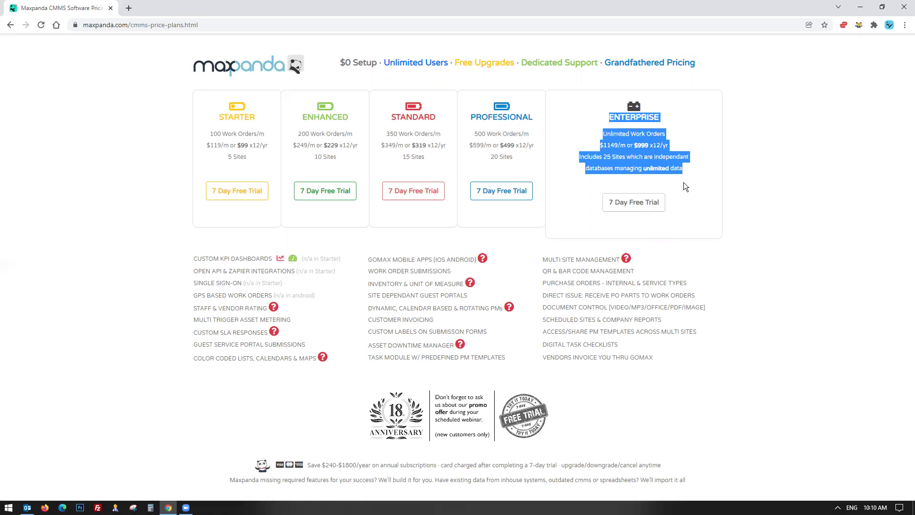
left_click(683, 182)
left_click_drag(578, 157, 680, 158)
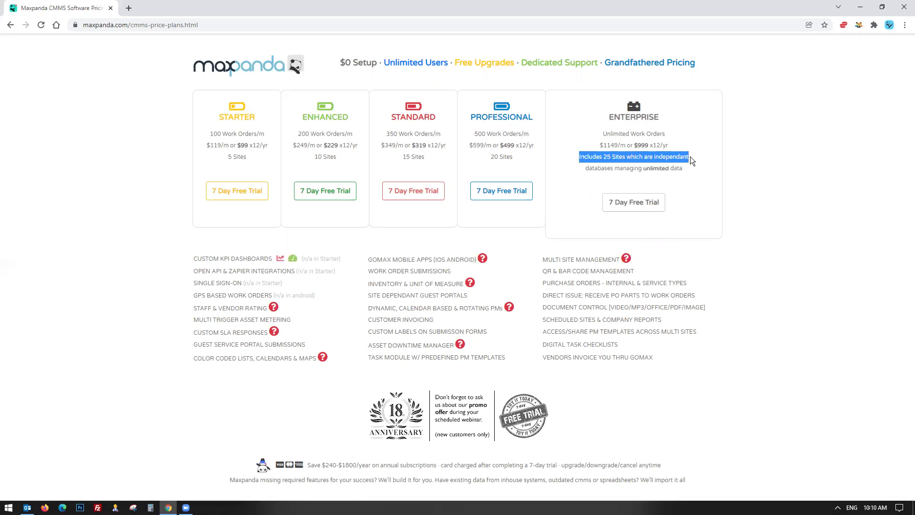
left_click(700, 218)
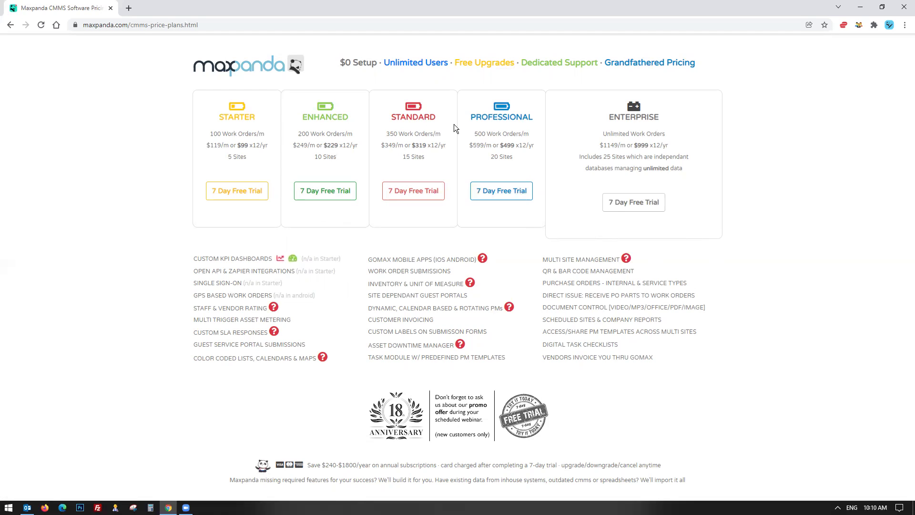
Compare the Professional and Enterprise plan details, highlighting the Professional price and the Grandfathered Pricing offer
left_click_drag(491, 110, 508, 169)
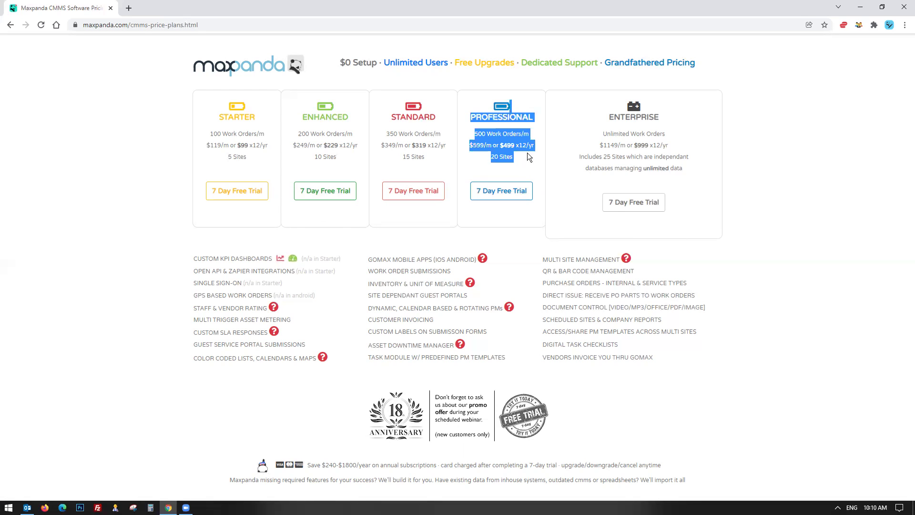
left_click(527, 152)
left_click_drag(481, 107, 514, 160)
left_click(606, 103)
left_click_drag(607, 103, 685, 170)
left_click(572, 181)
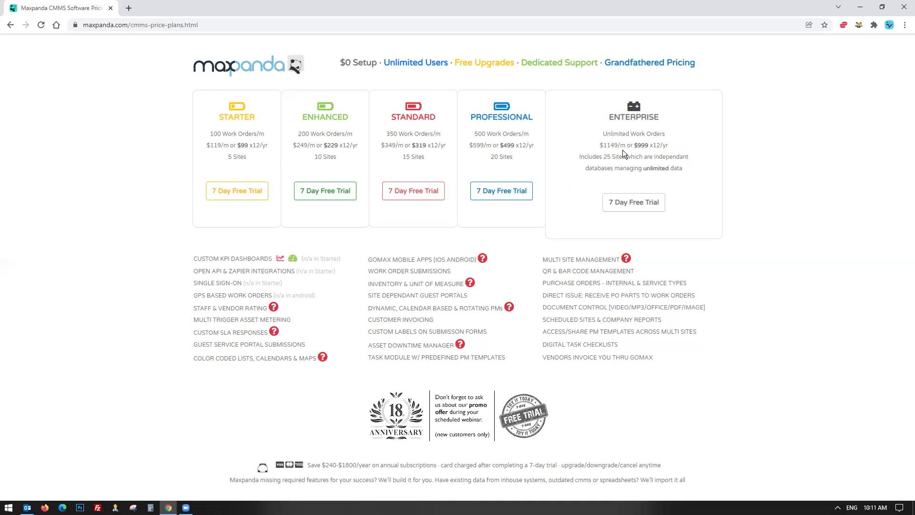
left_click_drag(526, 145, 460, 145)
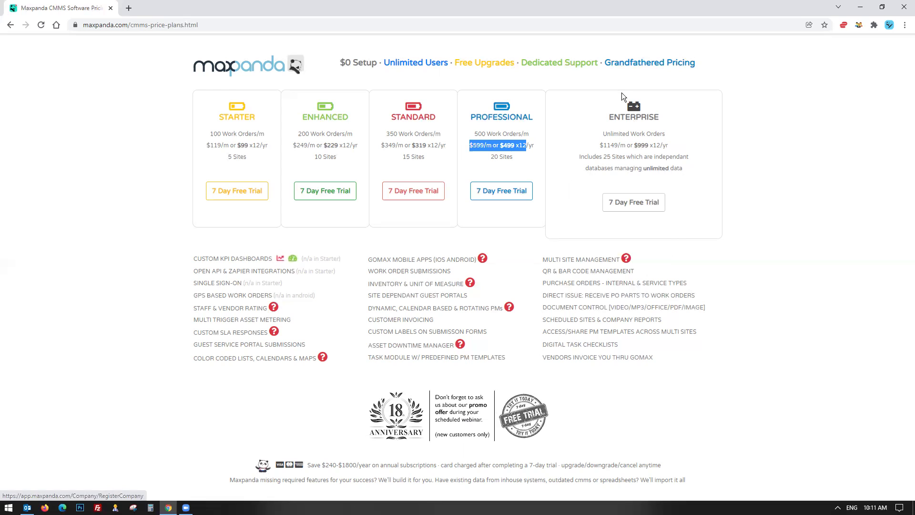
left_click_drag(705, 67, 585, 72)
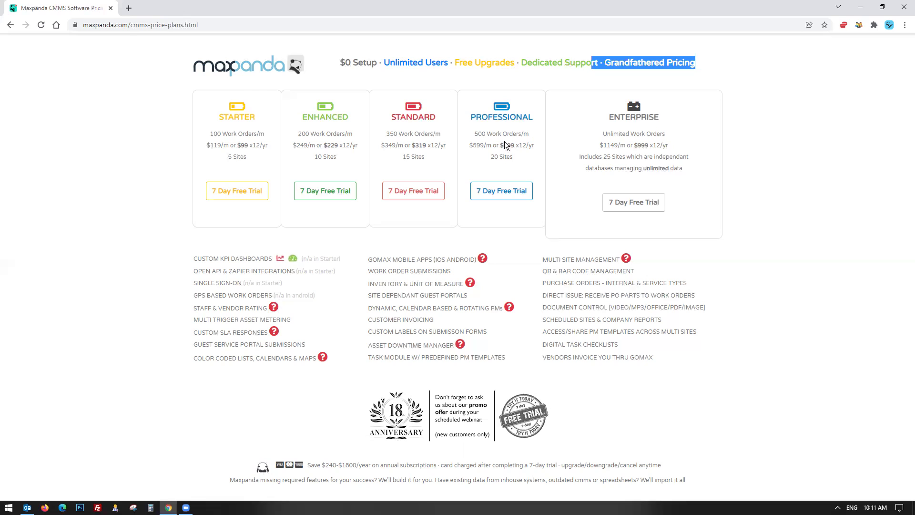
Highlight the Professional plan's monthly and yearly prices, including the $499 x12/yr rate, and clear the highlighting
left_click(157, 315)
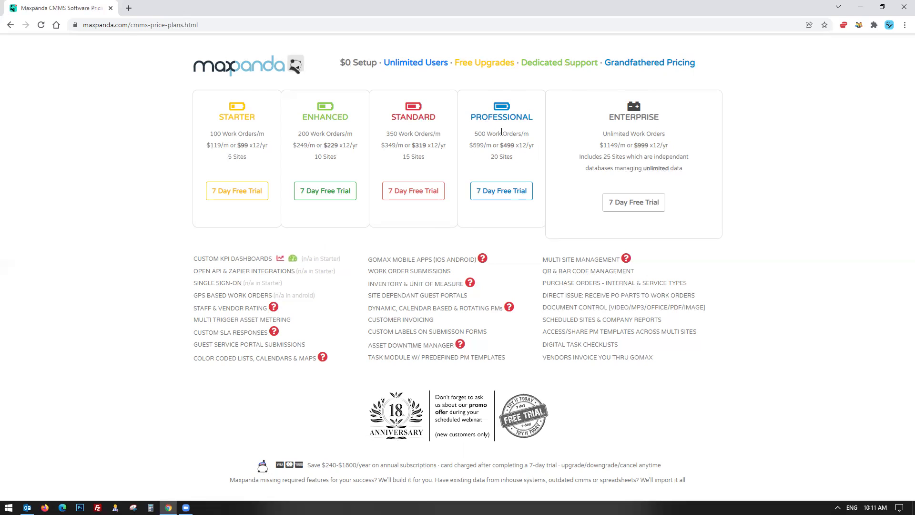
left_click_drag(532, 148, 475, 145)
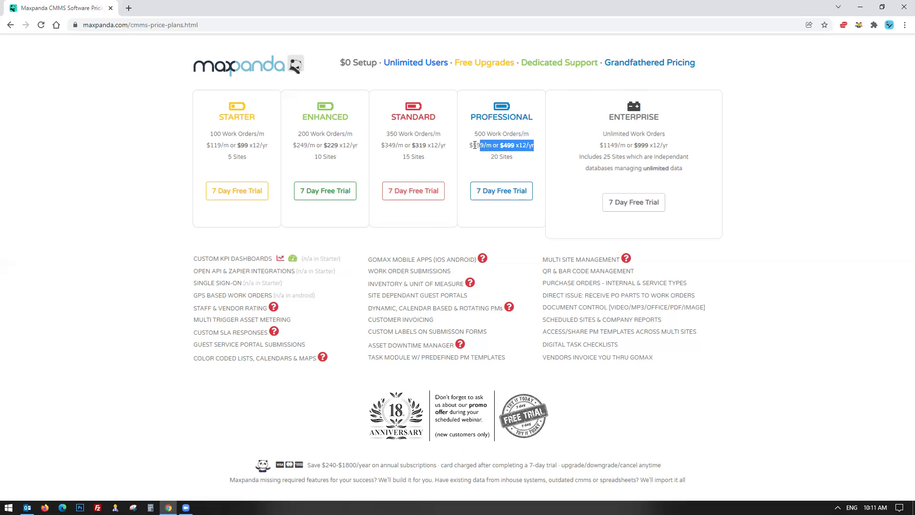
left_click(475, 159)
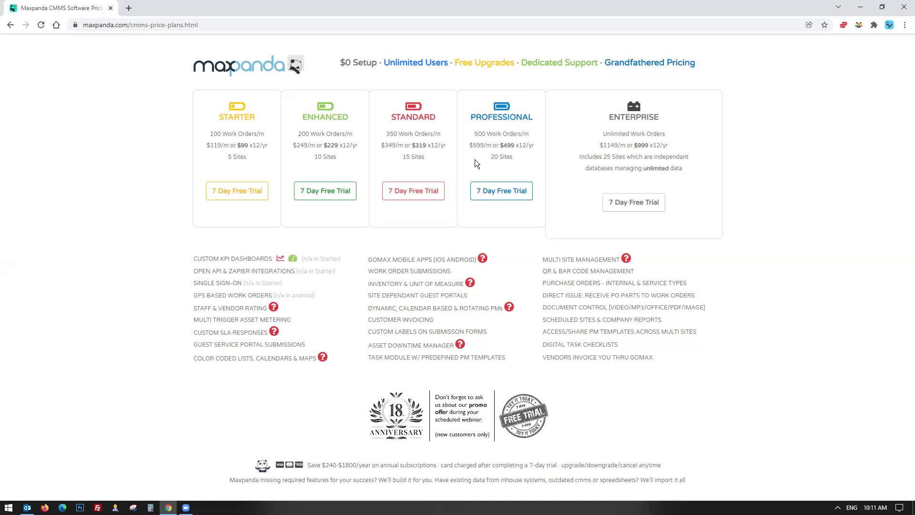
left_click_drag(469, 145, 535, 145)
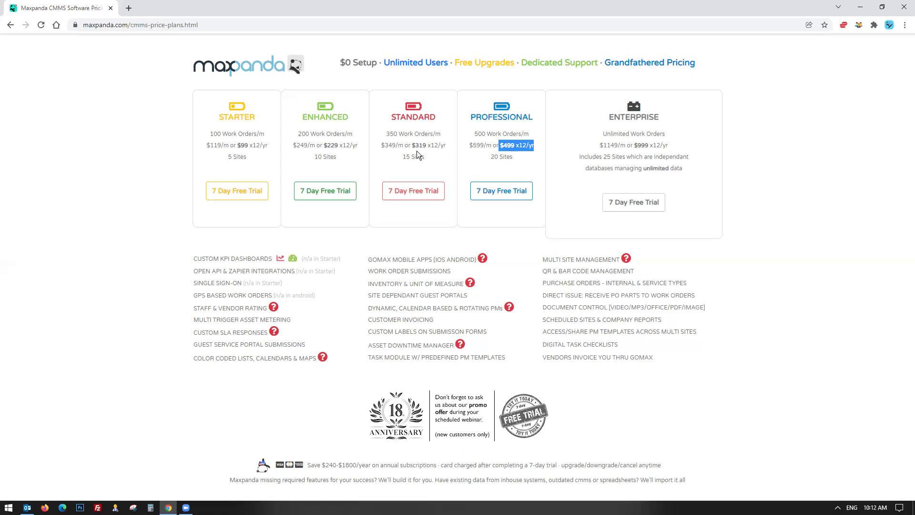
left_click(164, 102)
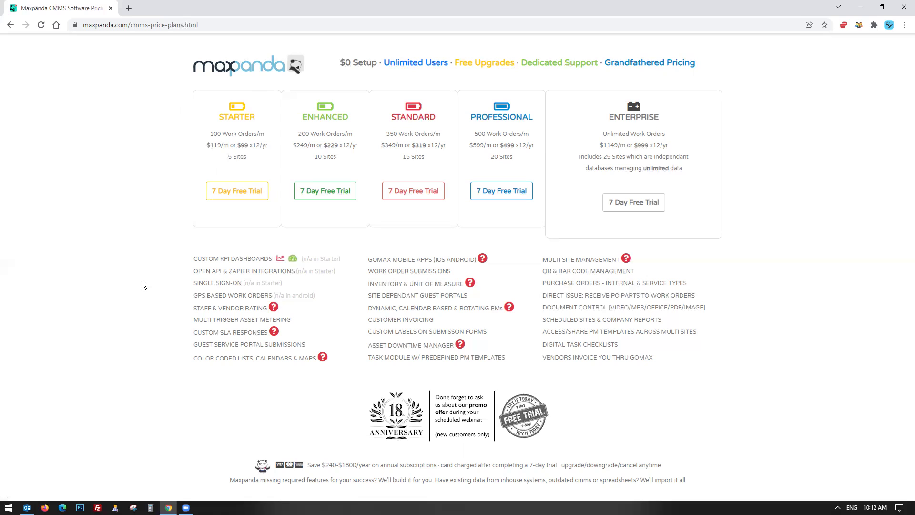
Return to the Maxpanda home page, open Secure Login and log in by email with the prefilled credentials
left_click(241, 58)
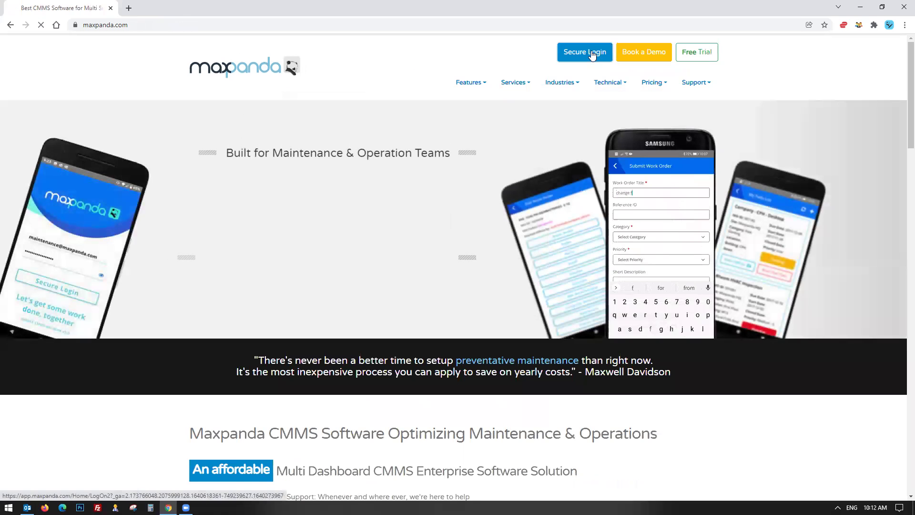
left_click(591, 52)
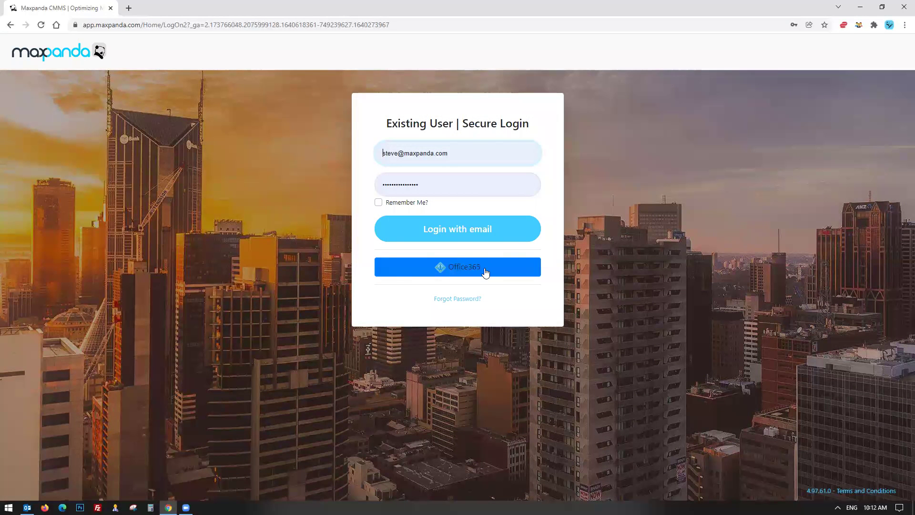
left_click(457, 230)
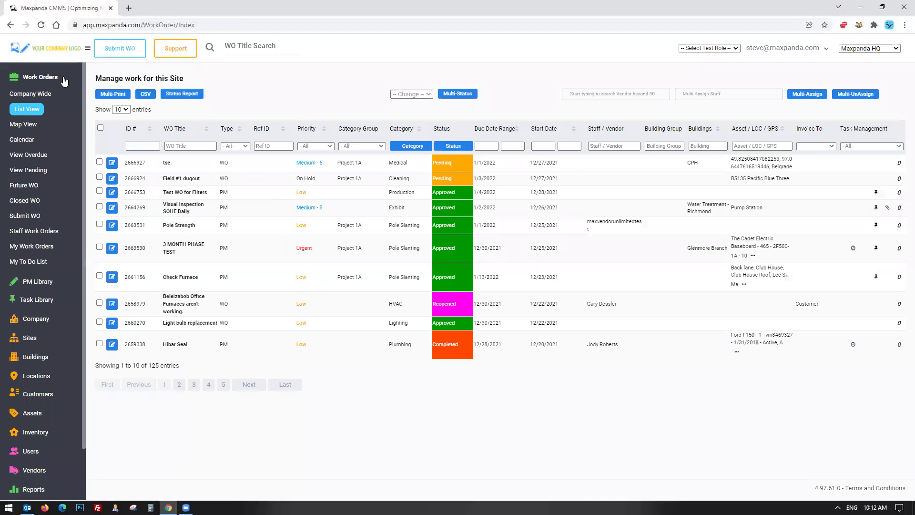
View the selectable test roles and the options under Work Orders, leaving the site's work order list open
left_click(64, 80)
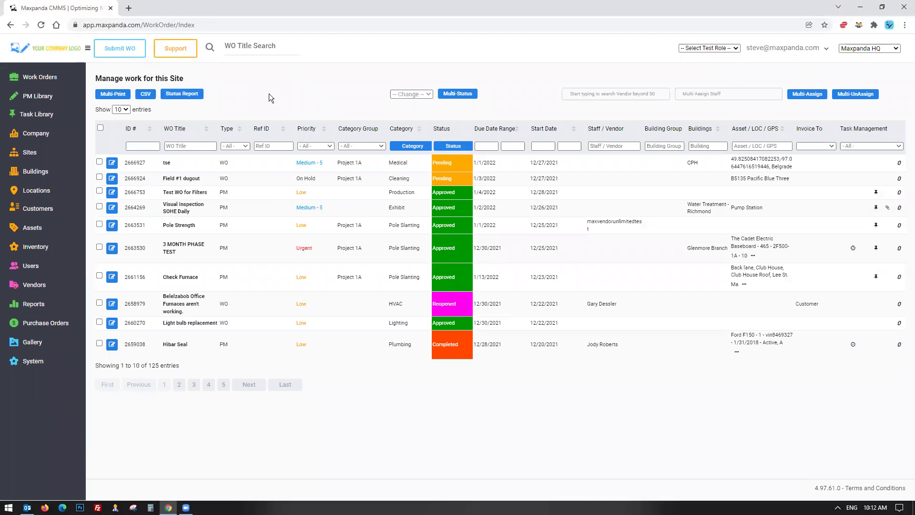
left_click(864, 49)
left_click(705, 49)
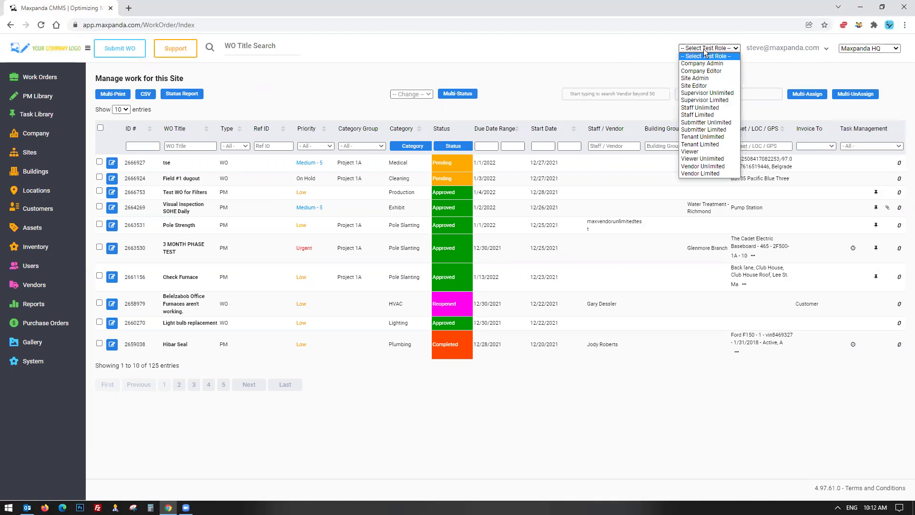
left_click(40, 82)
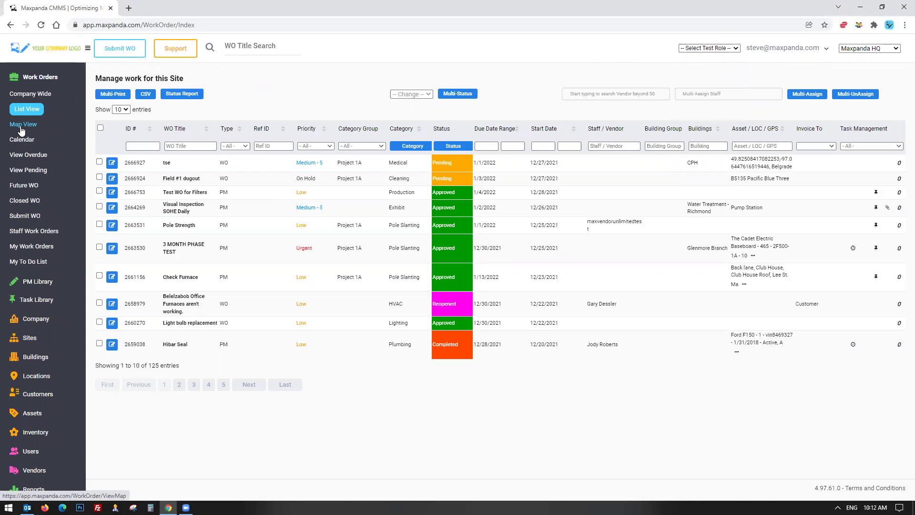
left_click(42, 81)
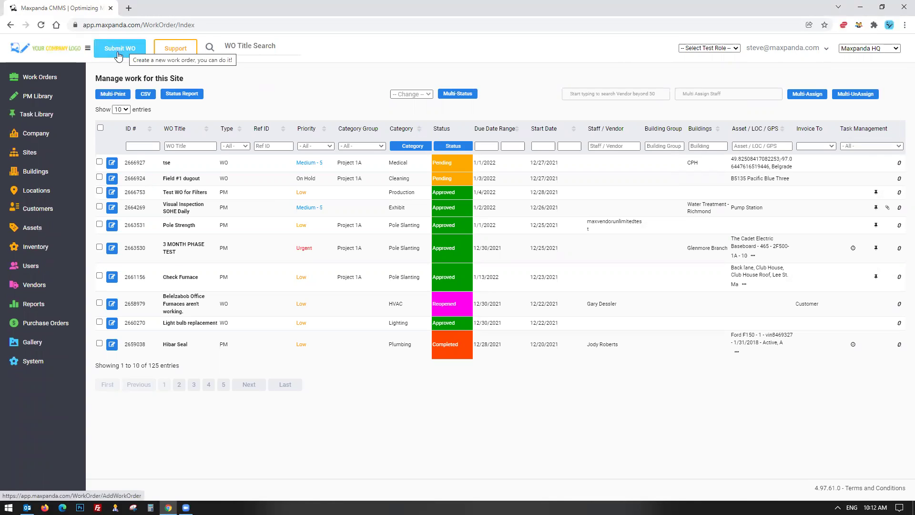
Examine the options under PM Library, Task Library and Reports, including the full range of available reports
left_click(29, 96)
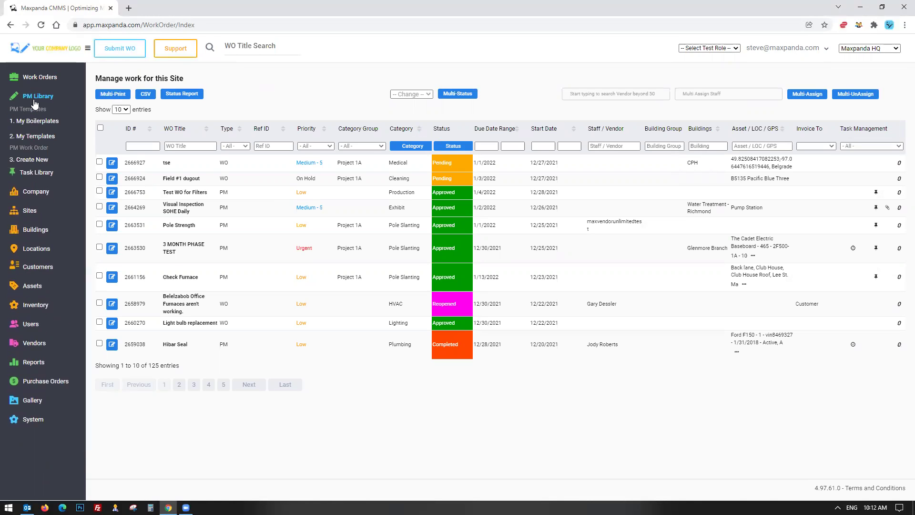
left_click(34, 216)
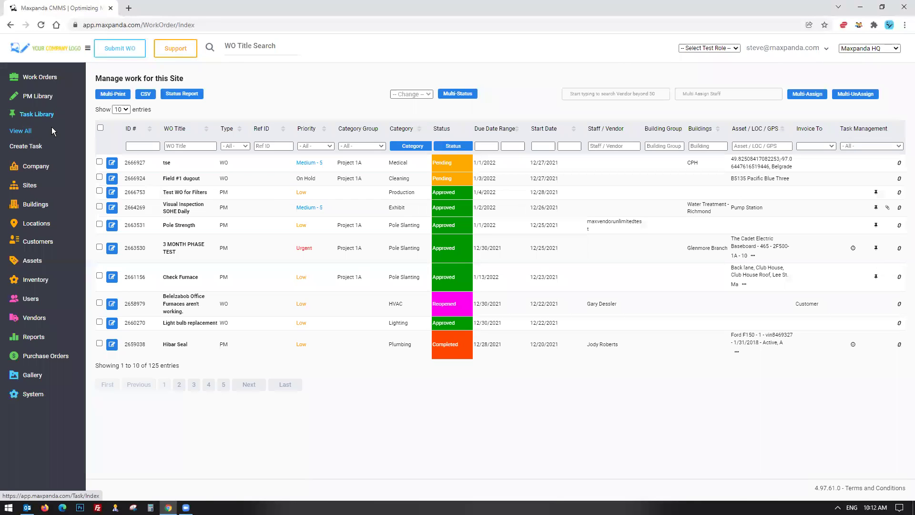
left_click(34, 114)
left_click(33, 309)
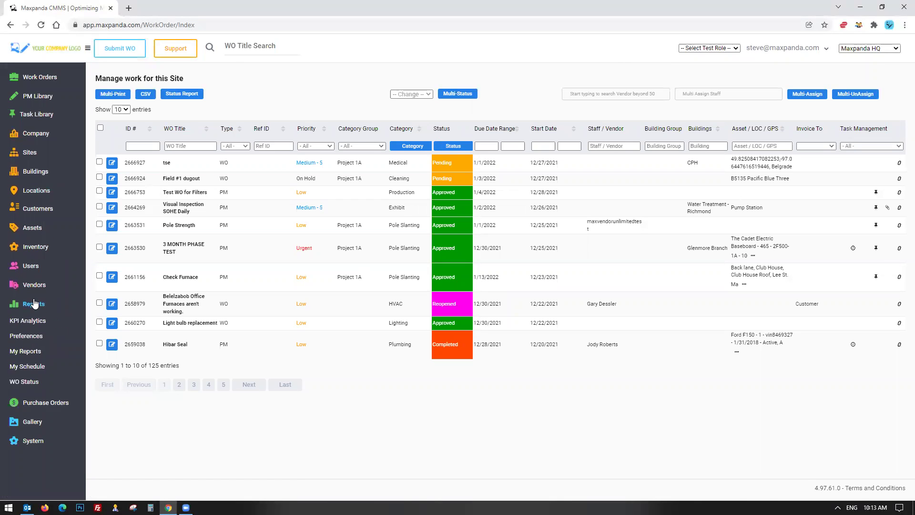
scroll(32, 332, "down", 3)
scroll(32, 332, "down", 1)
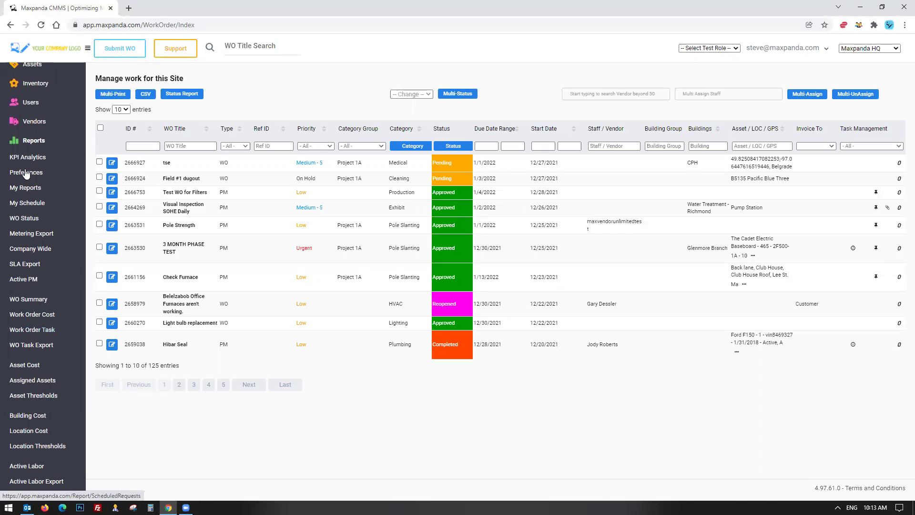
left_click(34, 140)
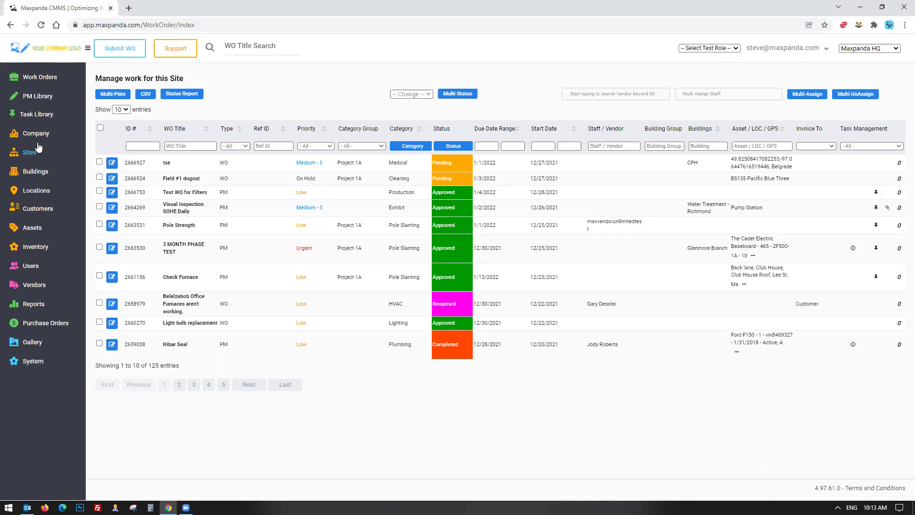
Expand the Assets options and open the list of all assets
left_click(30, 248)
left_click(29, 249)
left_click(33, 228)
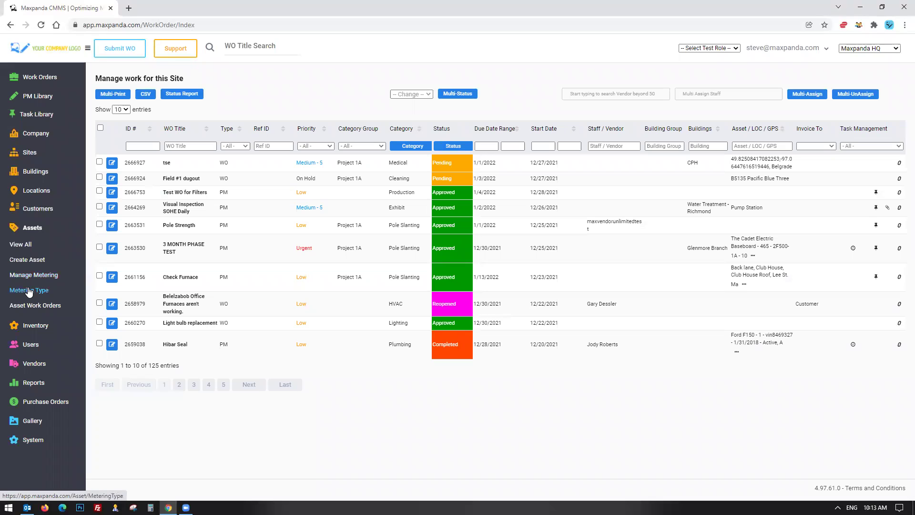
left_click(22, 245)
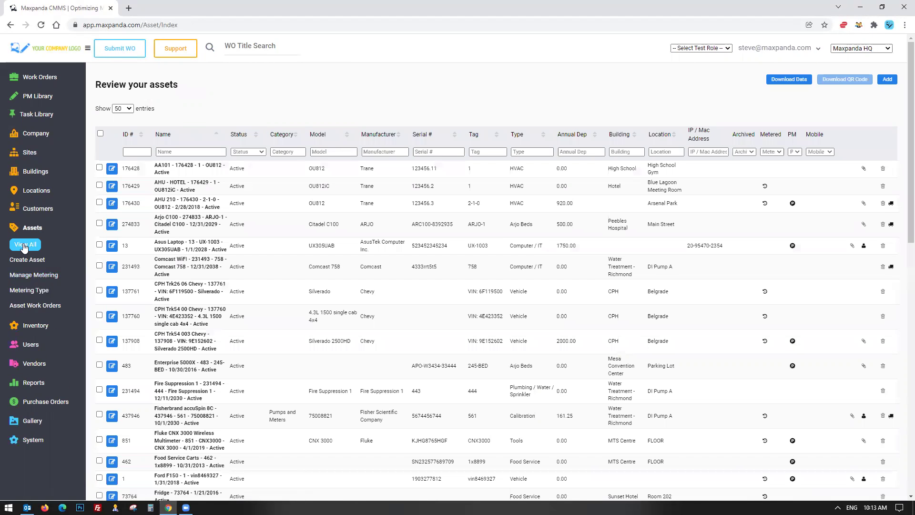
Locate the Grundfos CRN Pump in the asset list, highlight its row and open it for editing with all sections collapsed
scroll(165, 234, "down", 7)
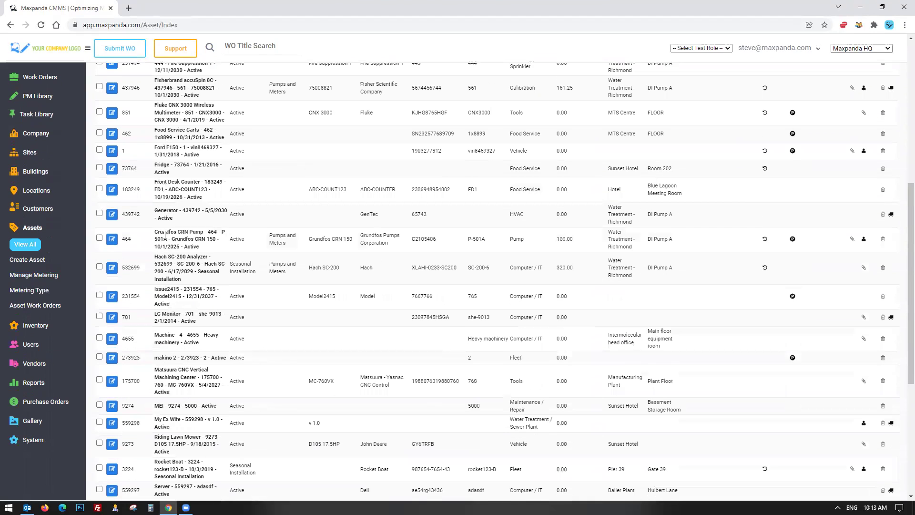
left_click_drag(149, 230, 709, 239)
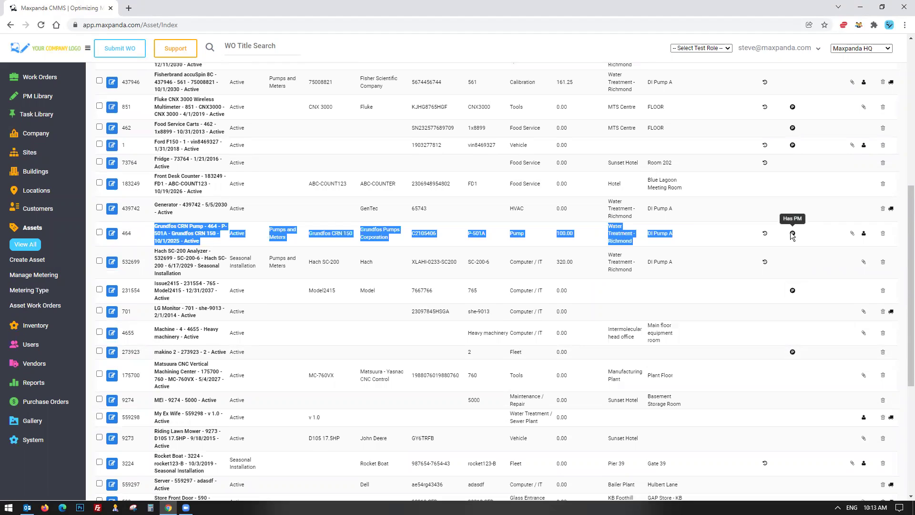
left_click(112, 235)
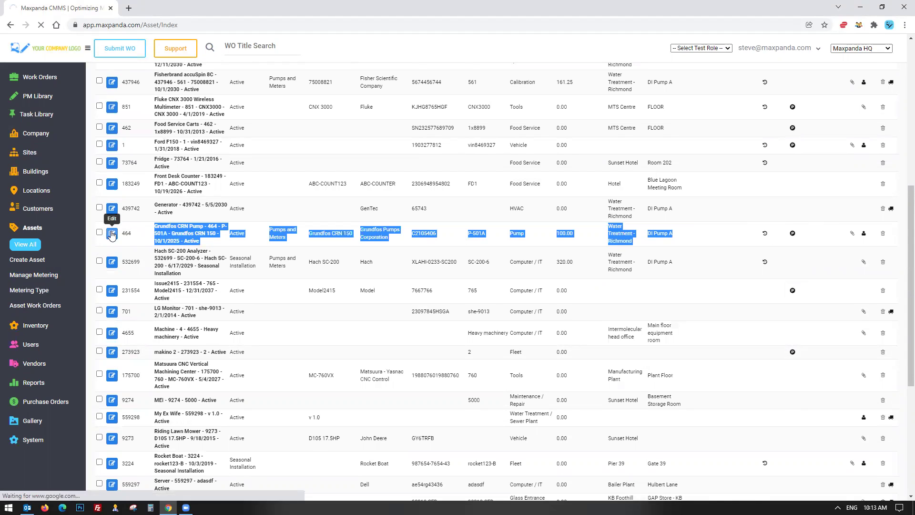
left_click(208, 108)
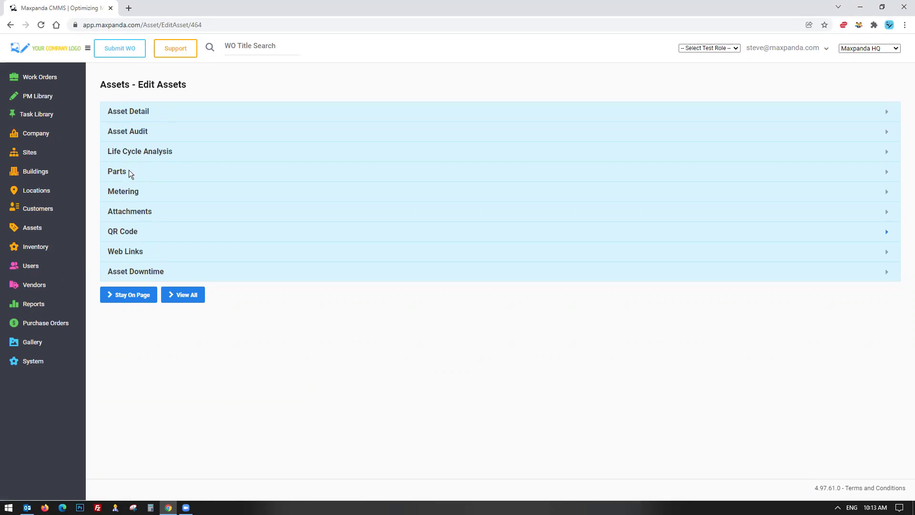
Expand the pump's Asset Detail section and review its fields from name and warranty through building, location and files
left_click(135, 111)
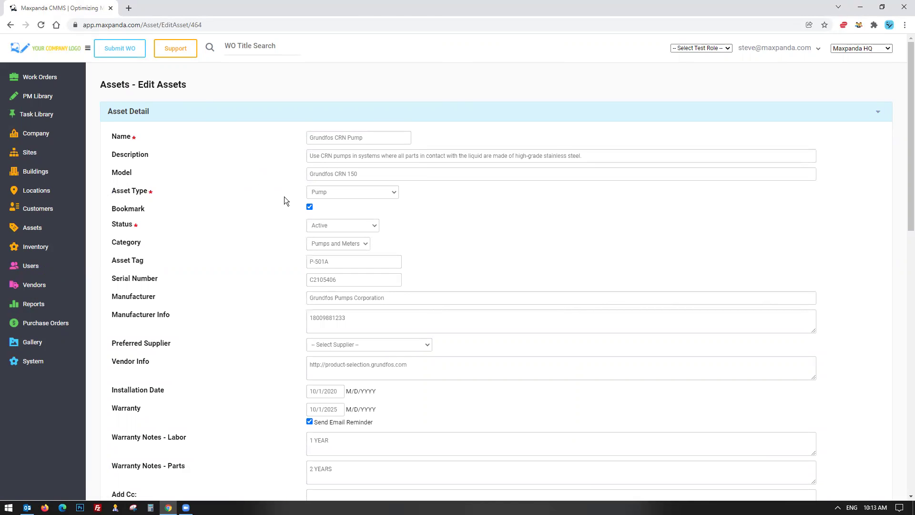
scroll(284, 196, "down", 10)
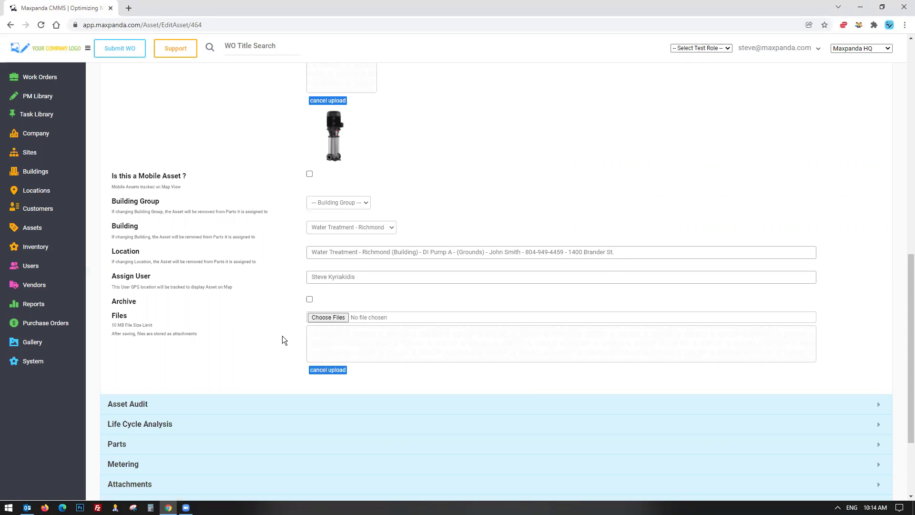
scroll(282, 335, "up", 10)
scroll(292, 205, "down", 1)
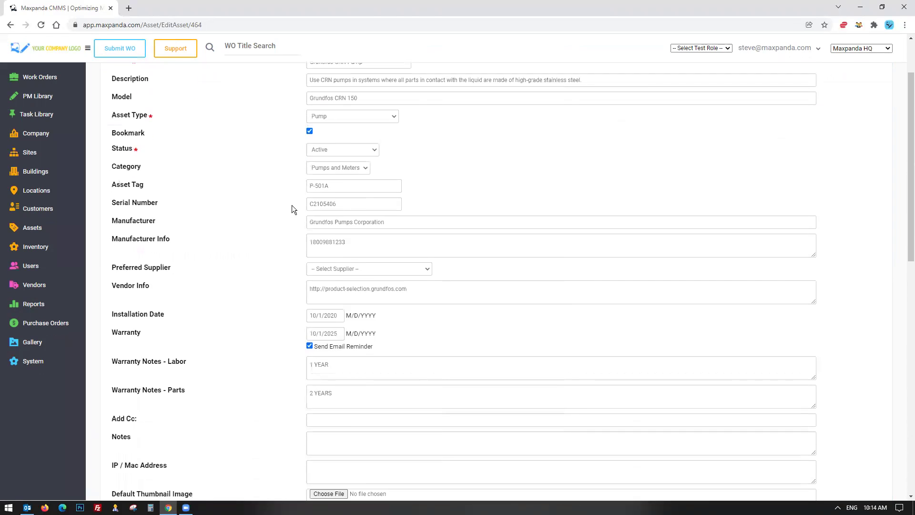
scroll(292, 208, "down", 1)
scroll(334, 191, "down", 11)
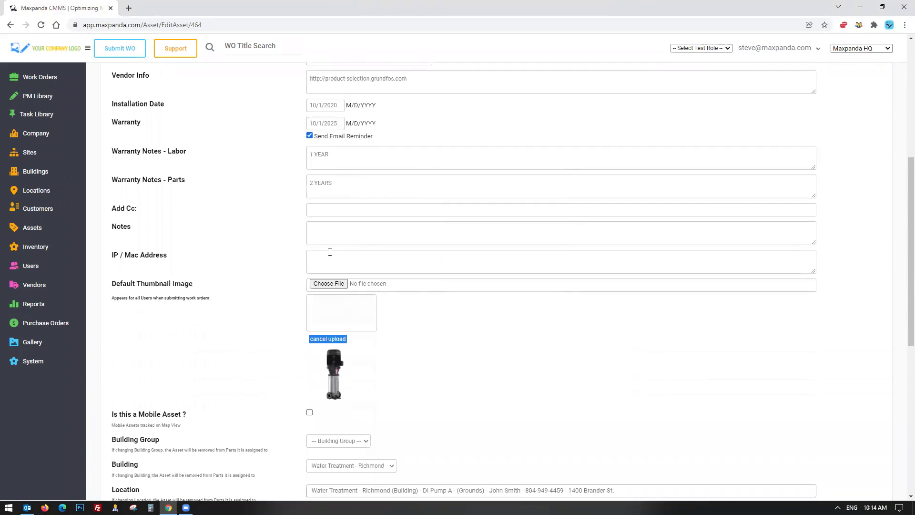
scroll(328, 251, "down", 1)
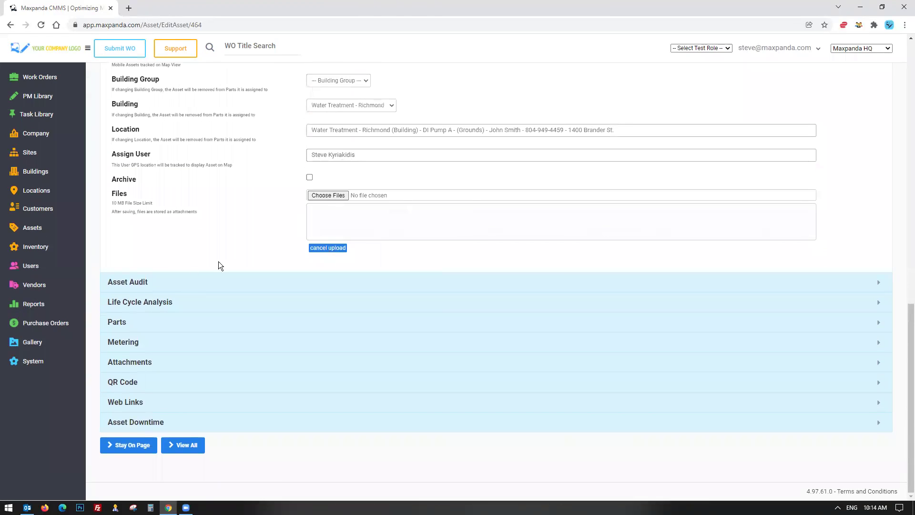
View the pump's Asset Audit history and Life Cycle Analysis, highlighting the Monthly Depreciation value
left_click(151, 281)
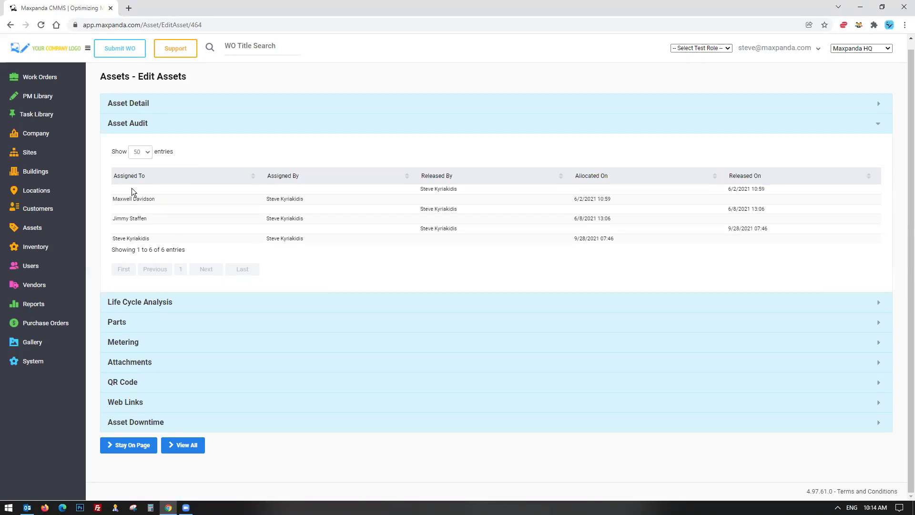
left_click(147, 303)
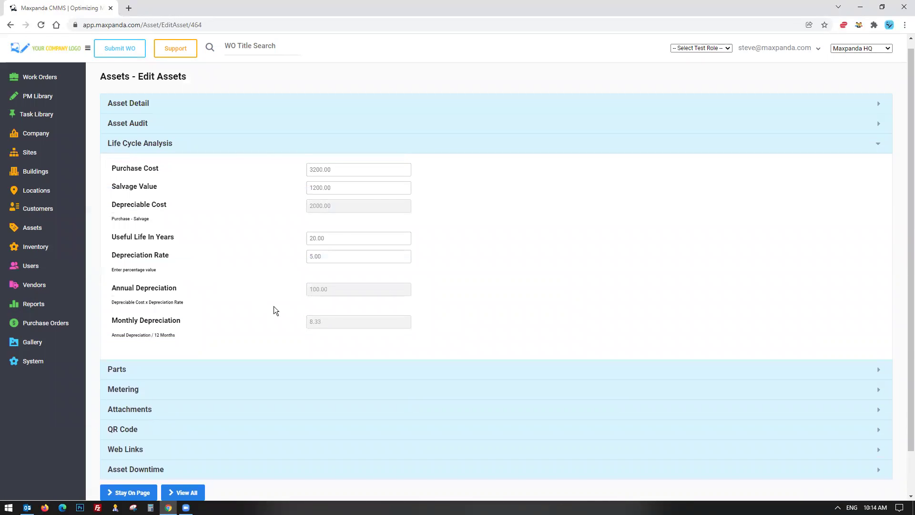
left_click_drag(334, 323, 273, 326)
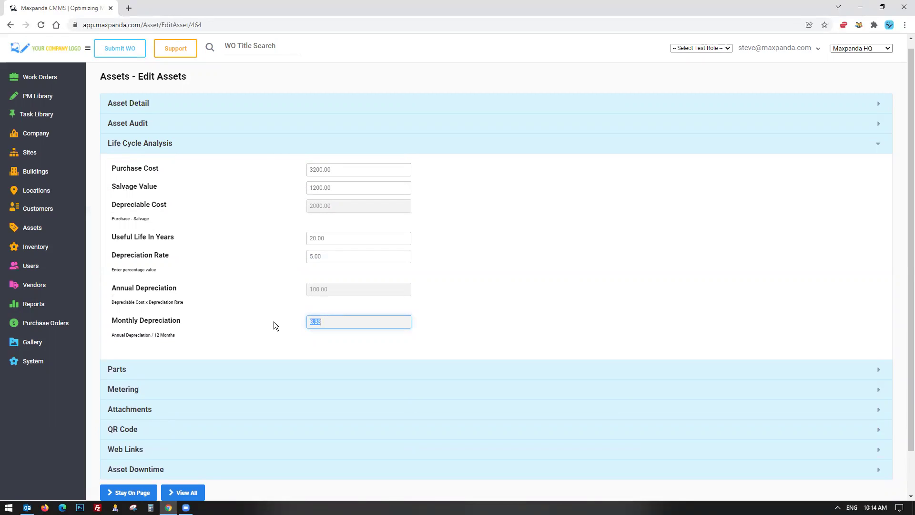
Open the pump's Parts section and browse the list of parts that can be assigned, without adding any
left_click(161, 368)
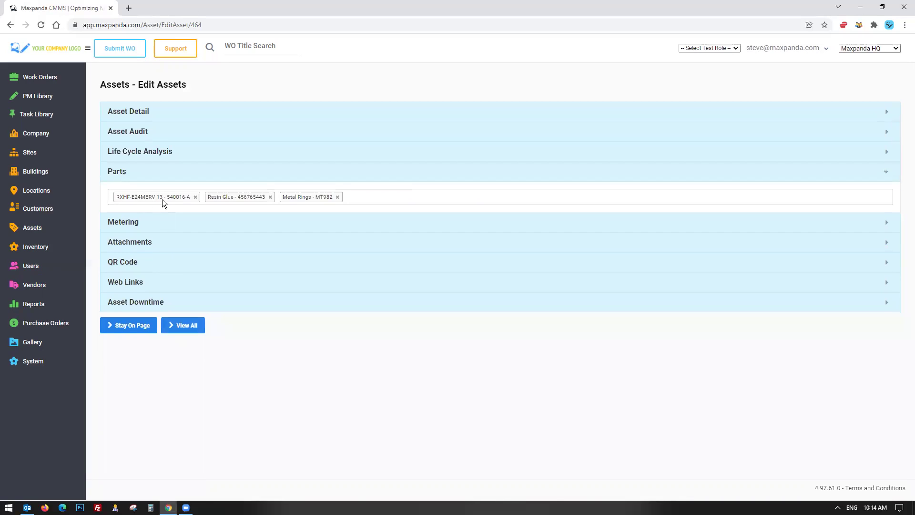
left_click(291, 198)
scroll(360, 258, "down", 5)
scroll(360, 258, "down", 6)
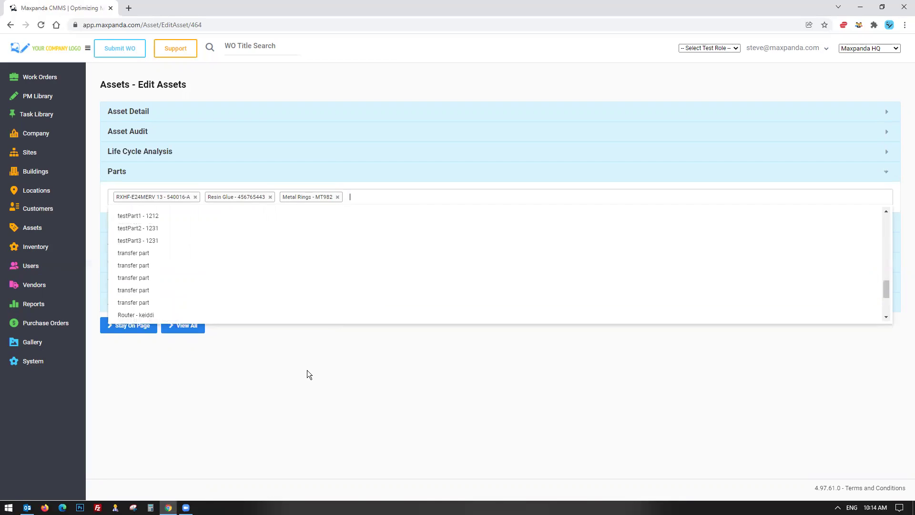
left_click(307, 370)
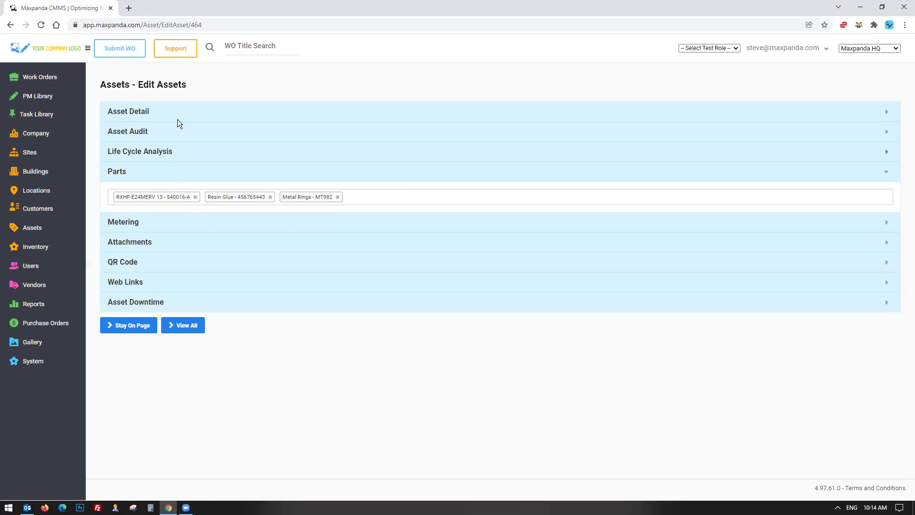
In the pump's Metering section, set the Cycles meter's PM Template to GMC/Chevy Error code B2725 and highlight its Reading value
left_click(139, 222)
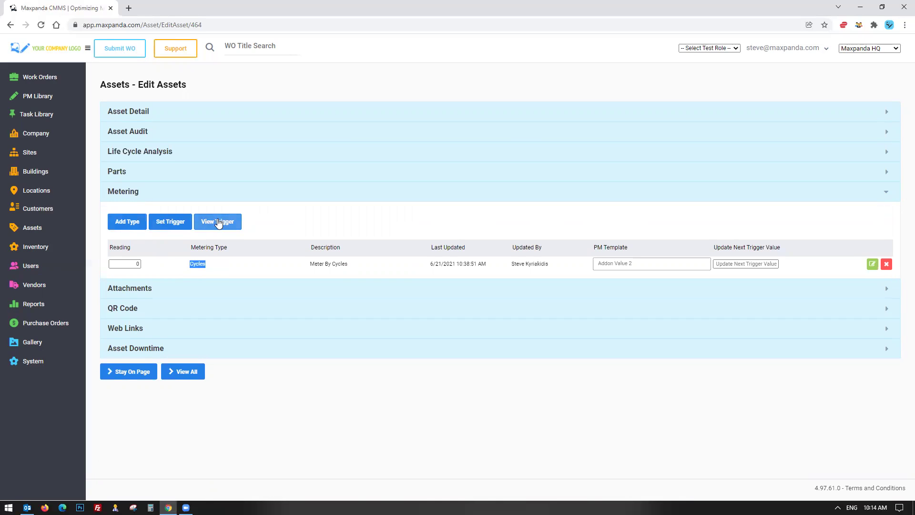
left_click(635, 266)
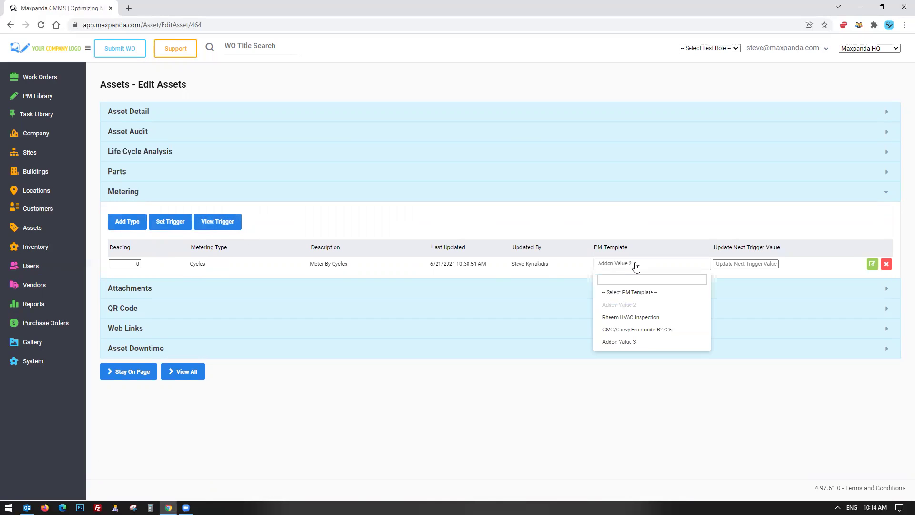
left_click(624, 330)
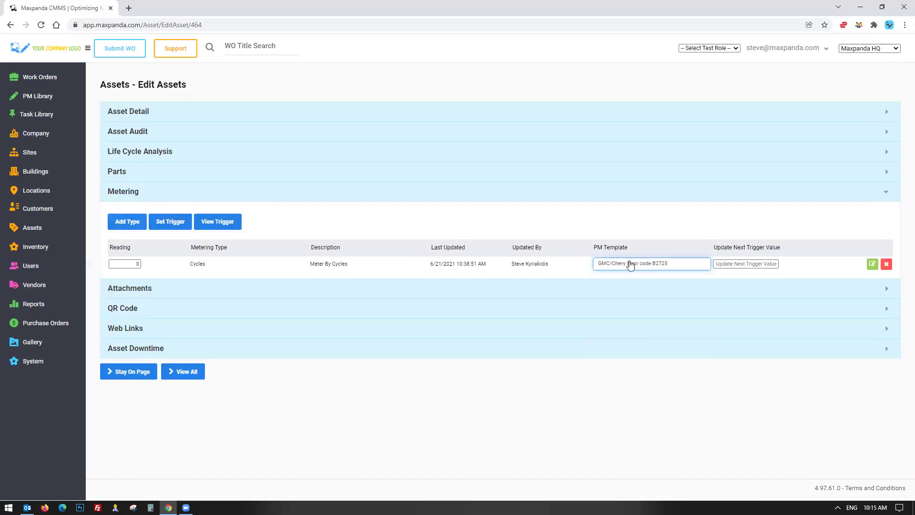
left_click(127, 264)
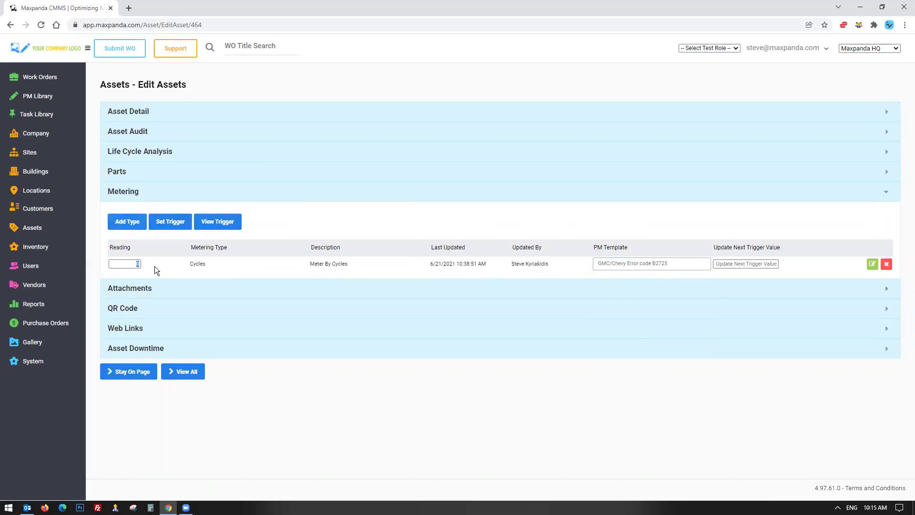
In the pump's QR Code section, enable Show Title, preview the Small image size and set the size back to Medium
left_click(122, 310)
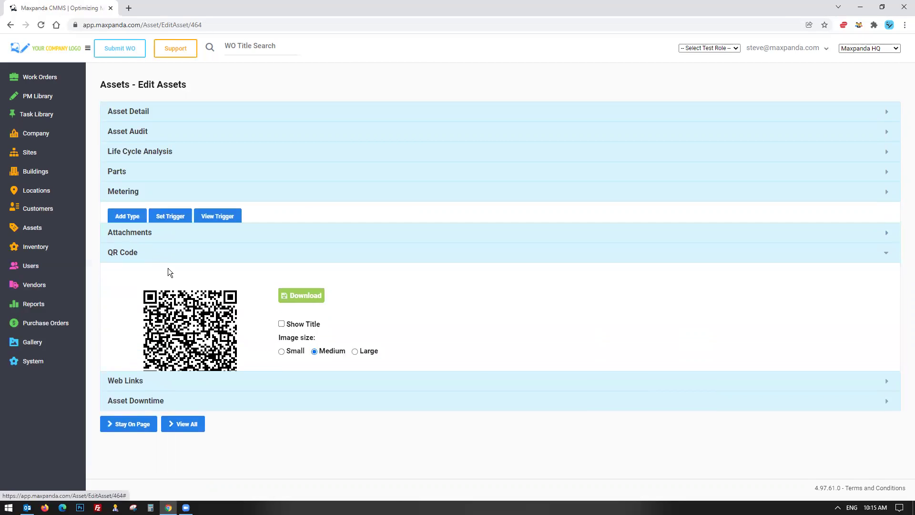
left_click(282, 304)
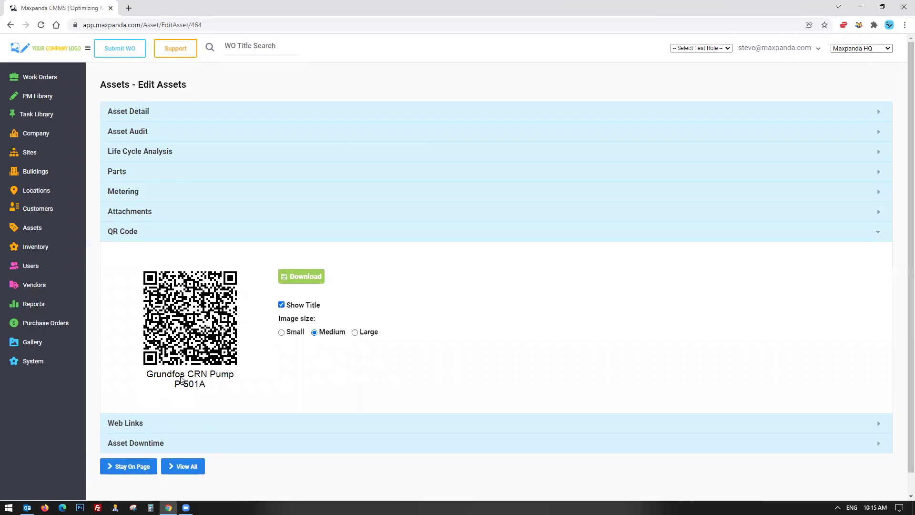
left_click(281, 332)
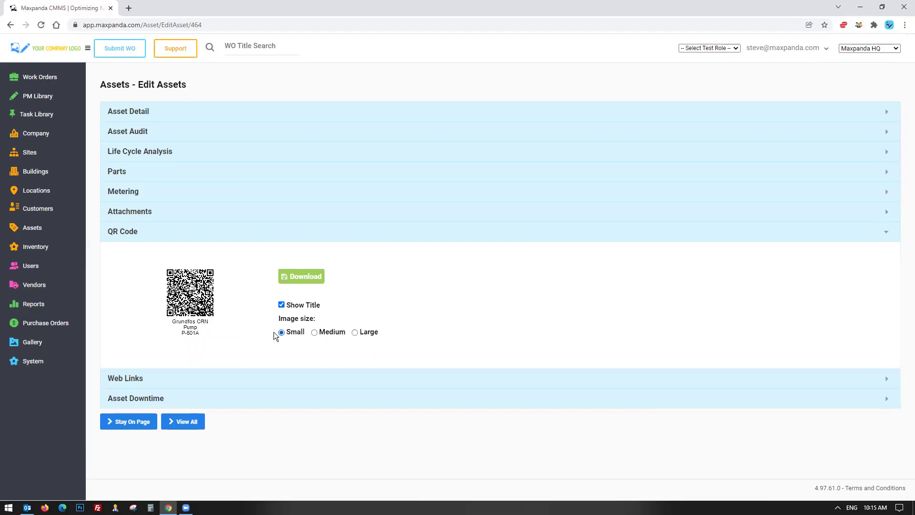
left_click(314, 332)
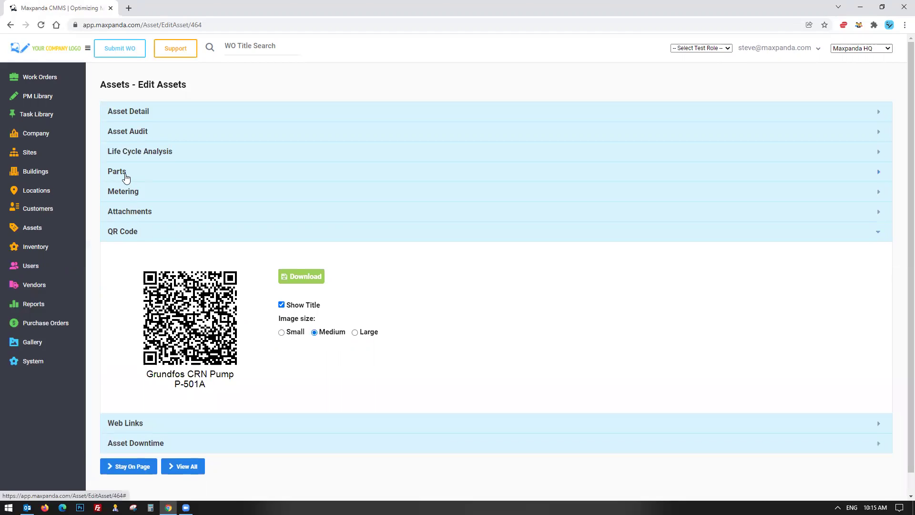
Return to the pump's Metering section and highlight the Cycles meter's Reading value
left_click(127, 192)
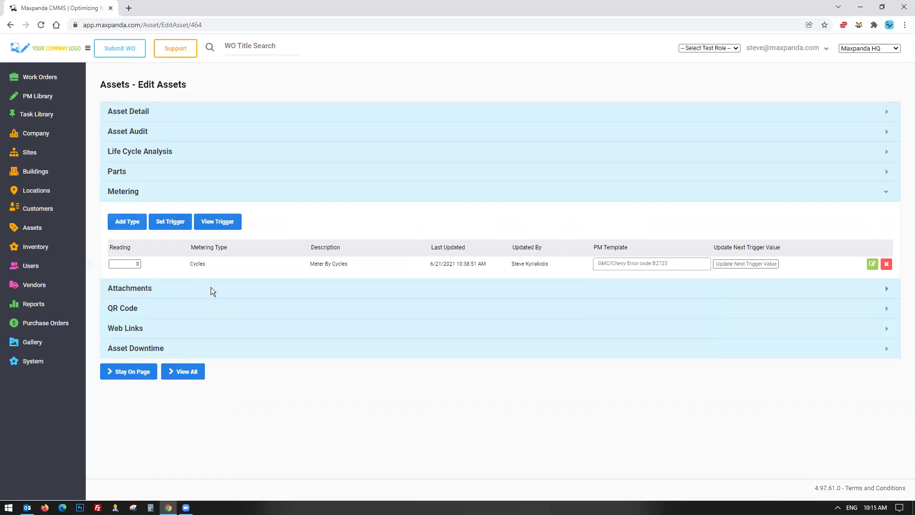
double_click(138, 263)
left_click_drag(140, 263, 129, 263)
View the pump's attached files in the Attachments section and reopen its QR Code section
left_click(148, 289)
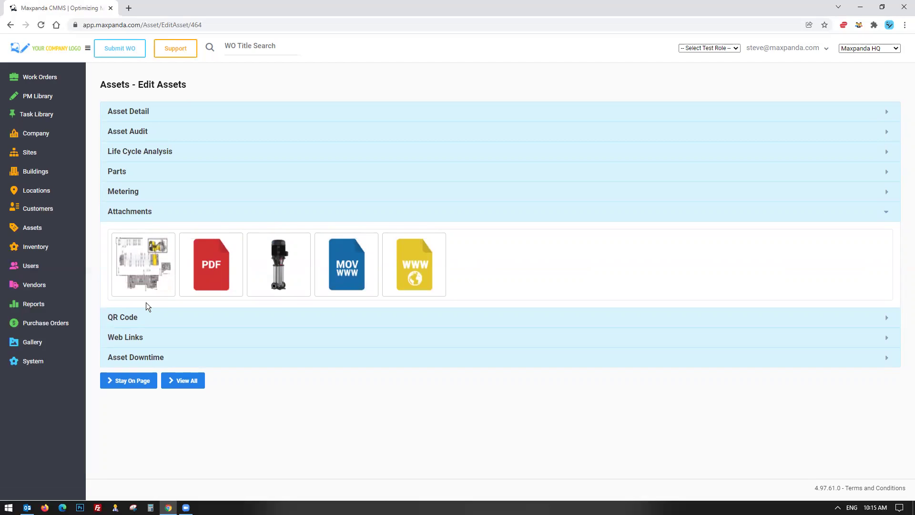
mouse_move(213, 276)
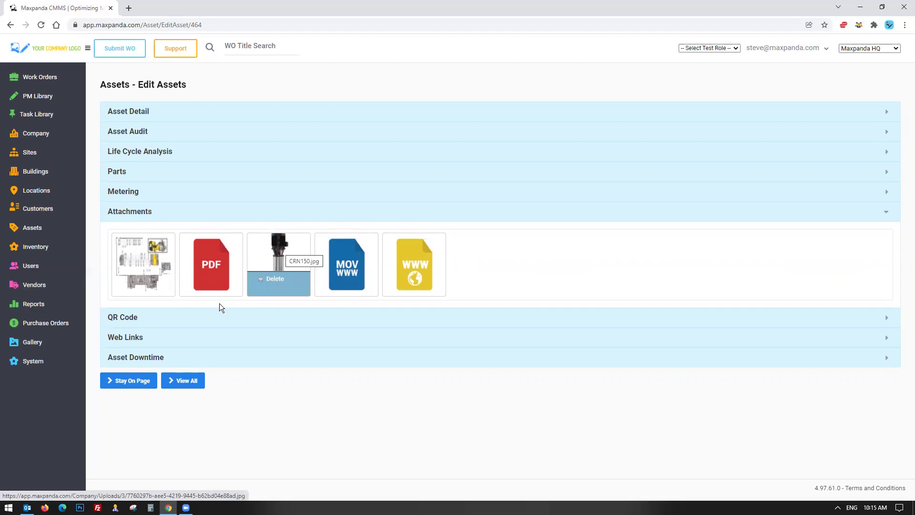
left_click(110, 317)
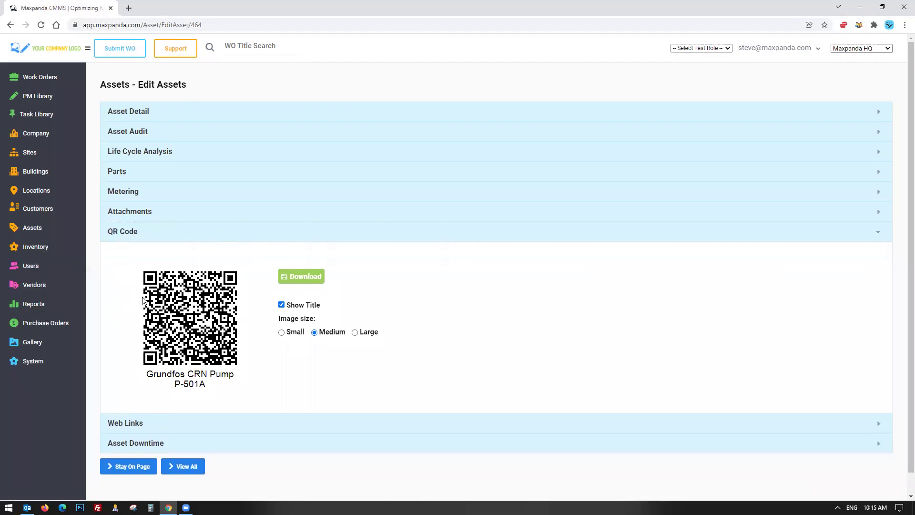
Review the pump's Web Links, highlighting the listed URLs, and view its Asset Downtime records
left_click(136, 426)
left_click_drag(216, 317, 347, 342)
left_click(347, 342)
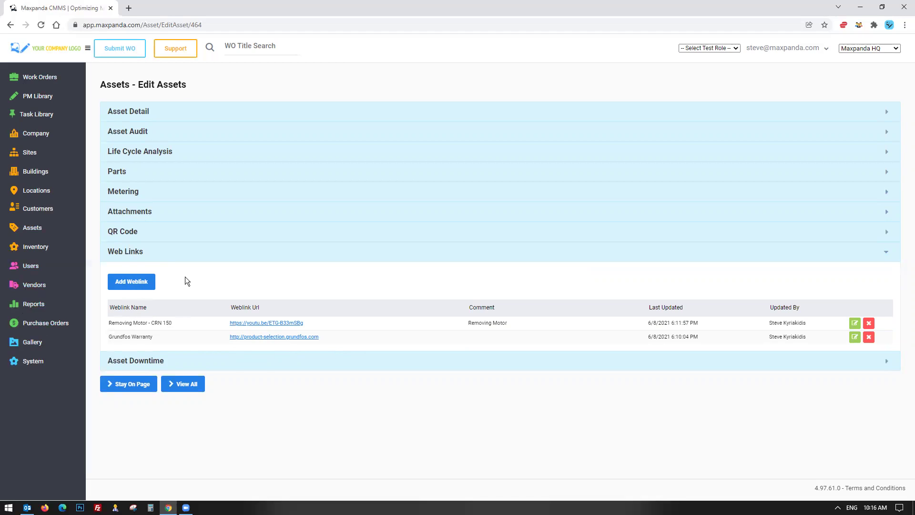
left_click(125, 362)
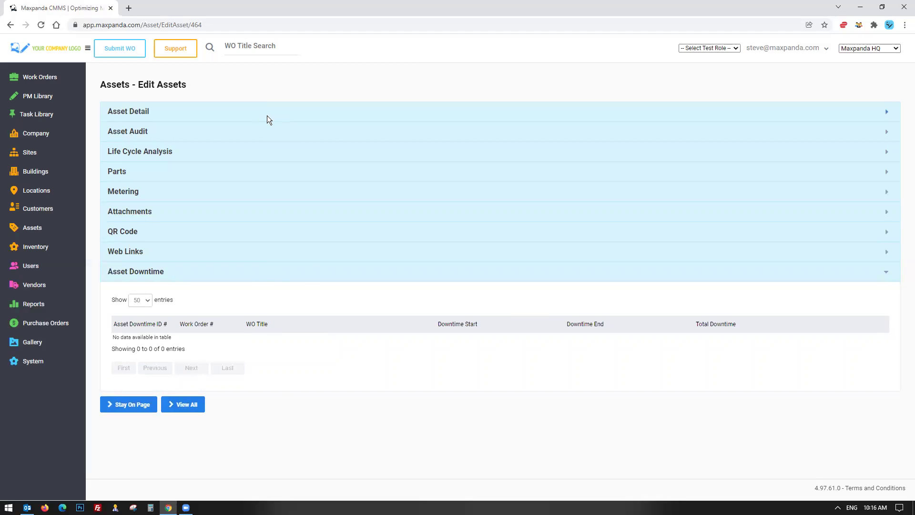
Return to the full asset list, select all assets and highlight the details of the first three rows
left_click(32, 228)
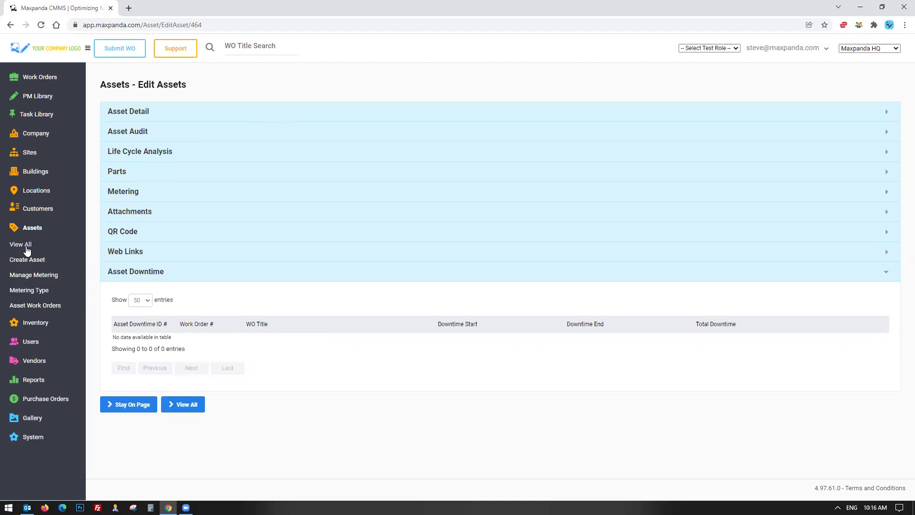
left_click(26, 246)
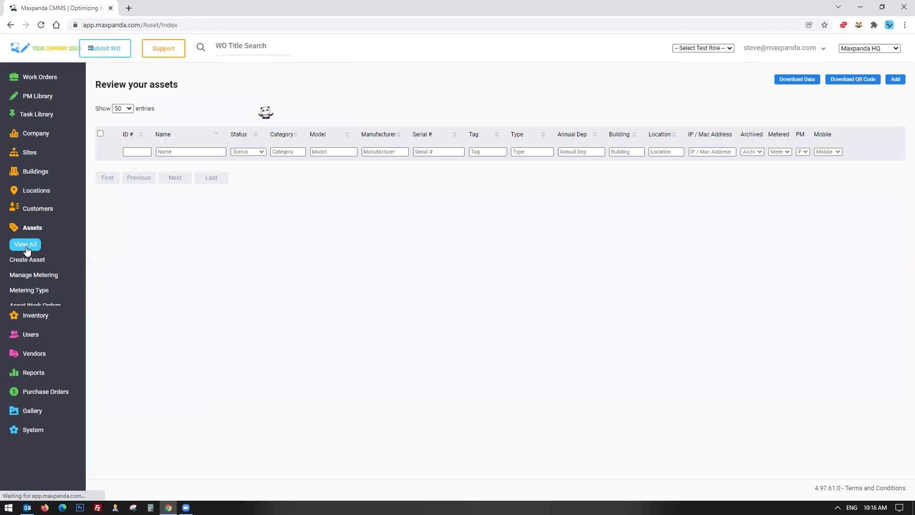
left_click(100, 133)
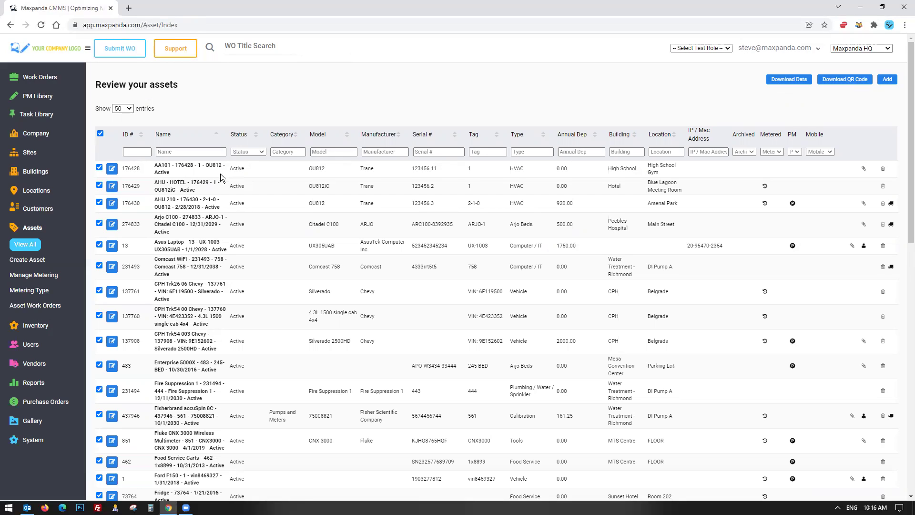
left_click_drag(155, 165, 302, 168)
left_click_drag(438, 181, 683, 202)
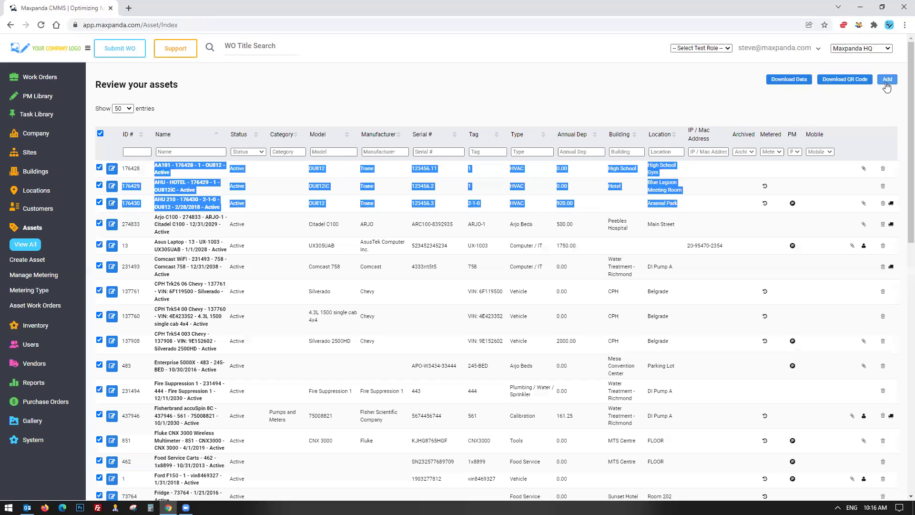
left_click(701, 88)
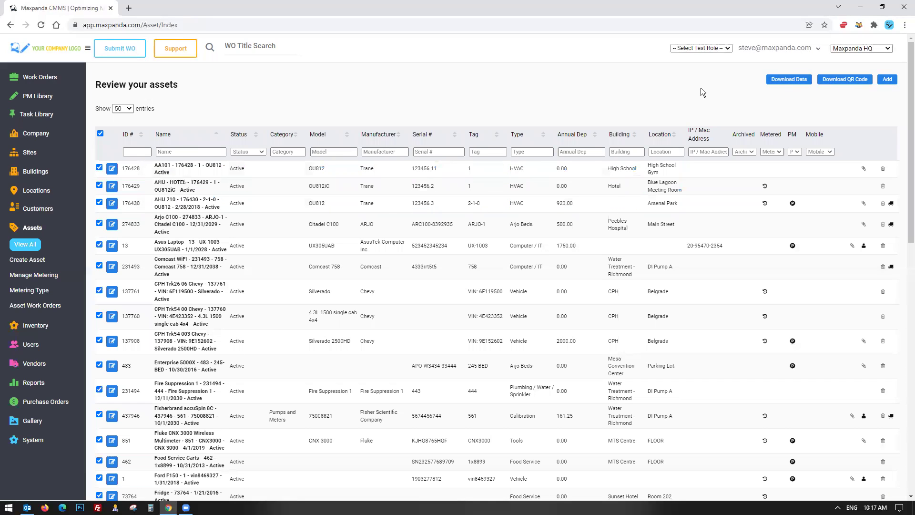
Add Tags, Location and Date to the QR code download details, highlight the Avery 22805 size, then cancel and deselect all assets
left_click(842, 85)
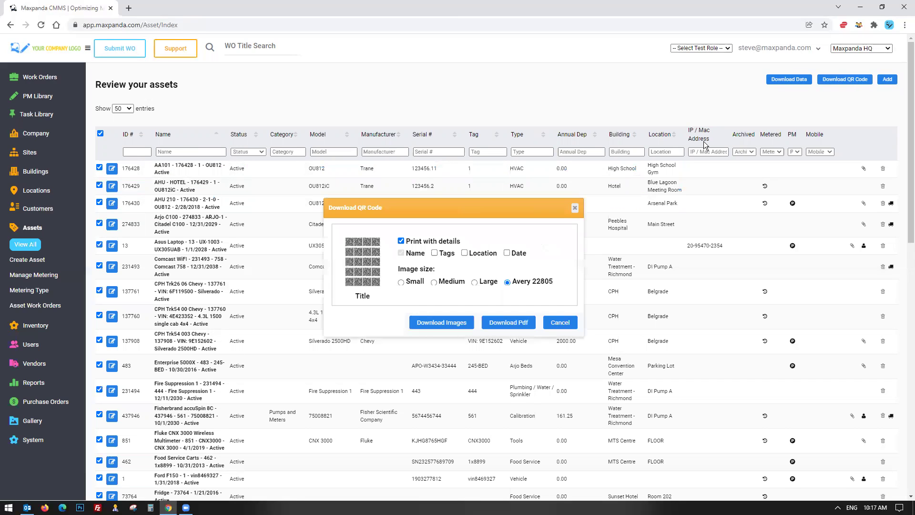
left_click(434, 252)
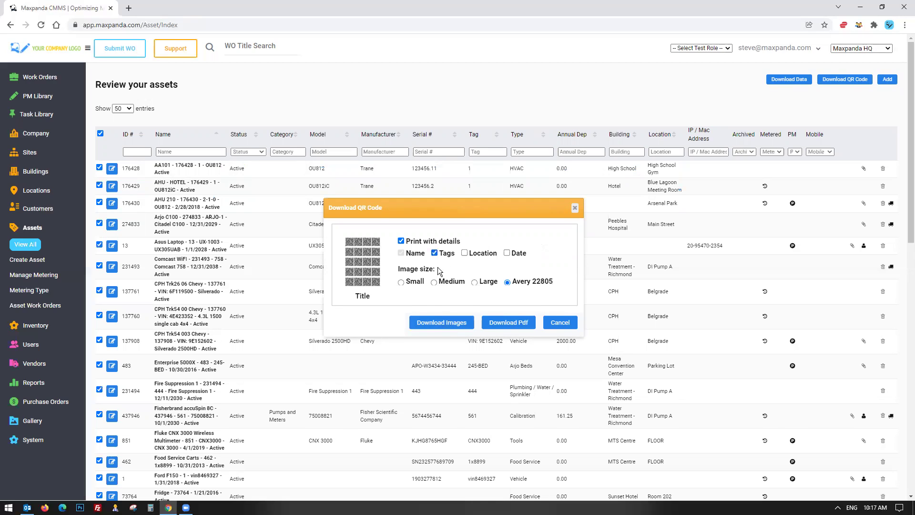
left_click(465, 255)
left_click(506, 254)
left_click_drag(552, 280, 511, 279)
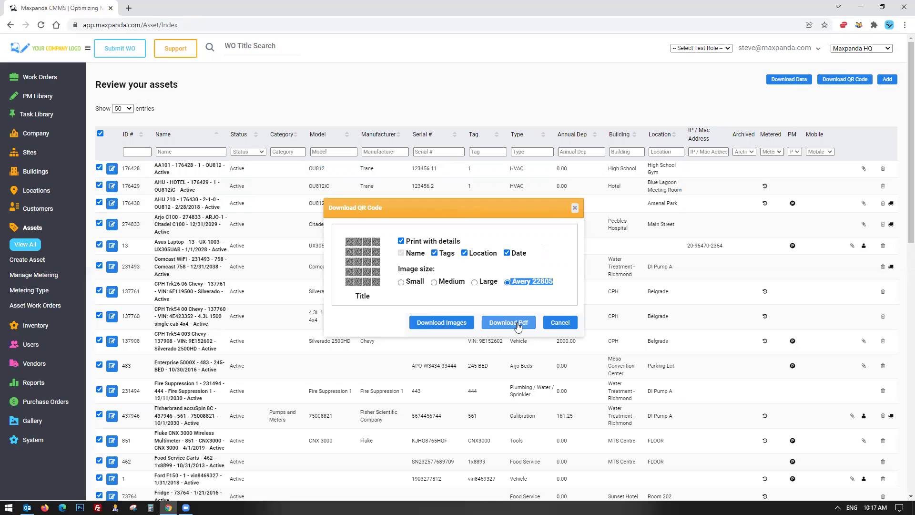
left_click(366, 312)
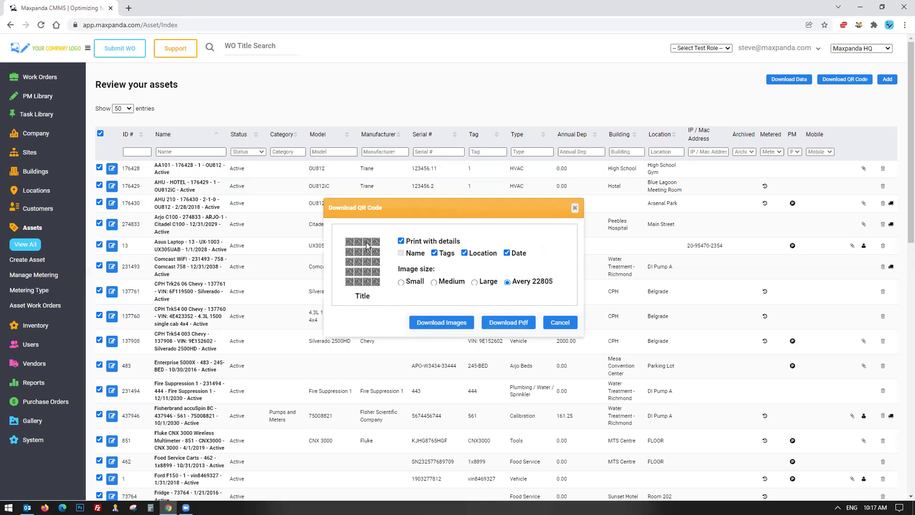
left_click(561, 324)
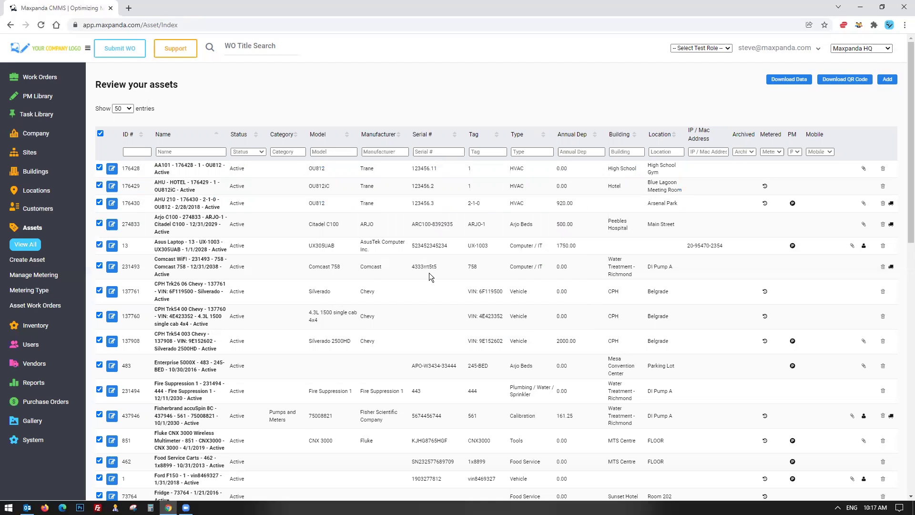
left_click(101, 134)
Open the work order list for the site and browse the available sites and test roles without changing either
left_click(38, 79)
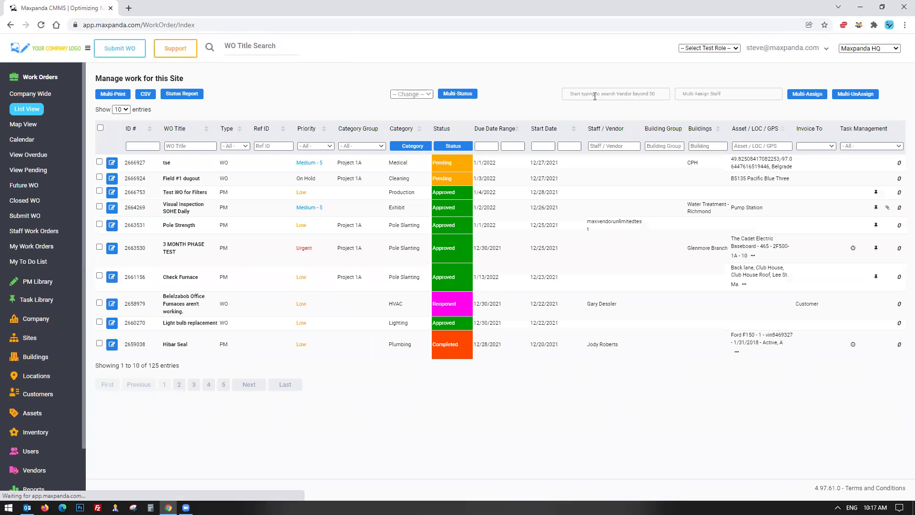
left_click(875, 48)
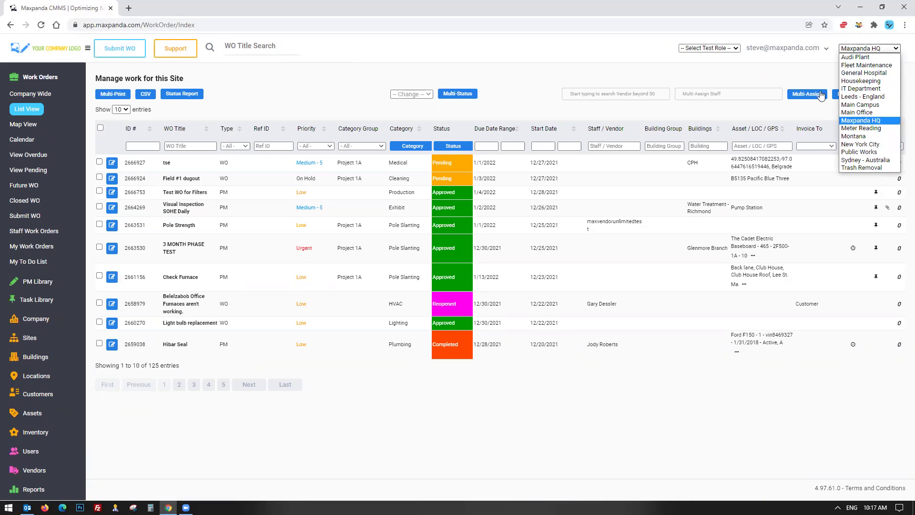
left_click(870, 50)
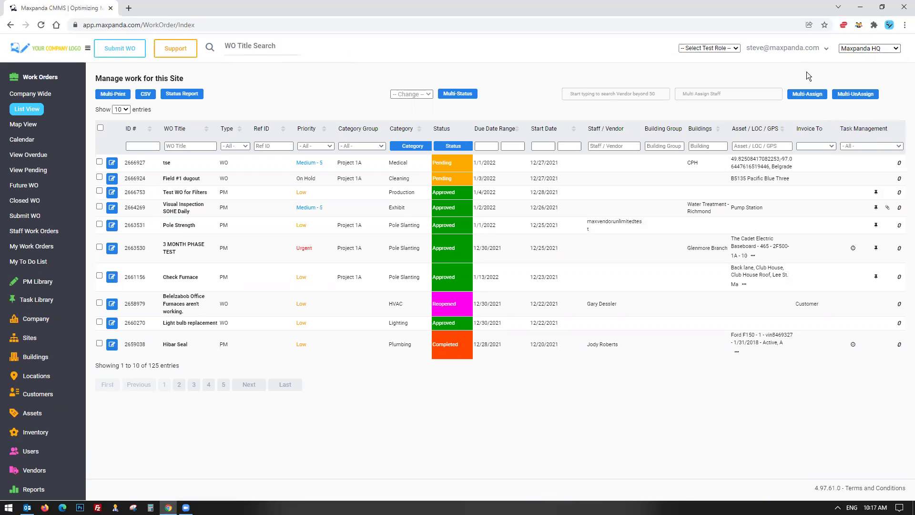
left_click(873, 52)
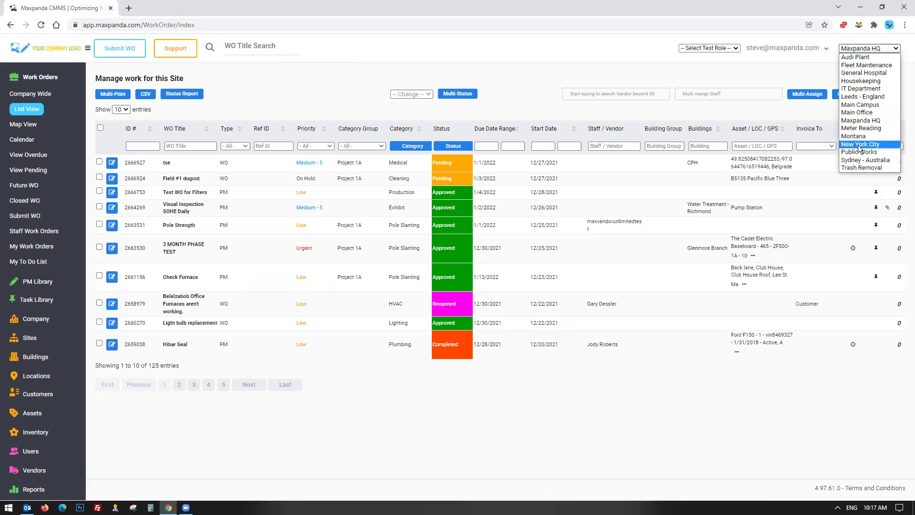
left_click(722, 47)
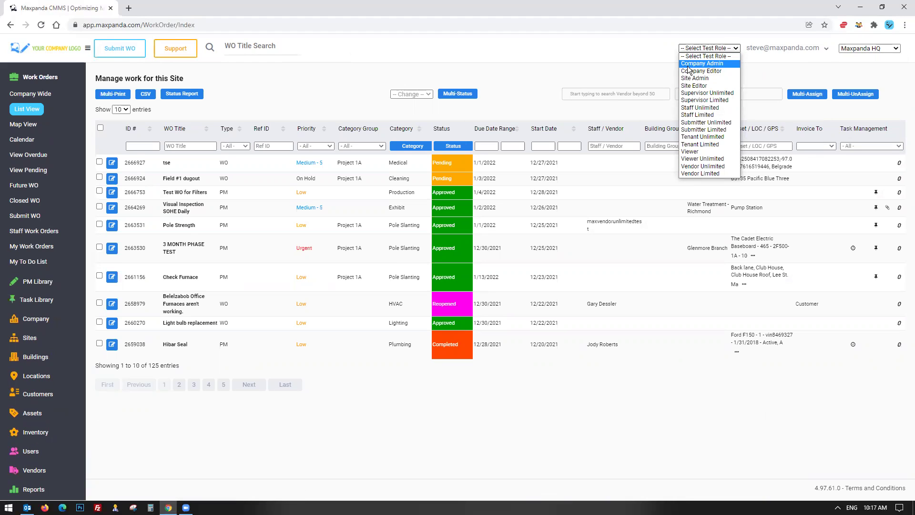
left_click(39, 78)
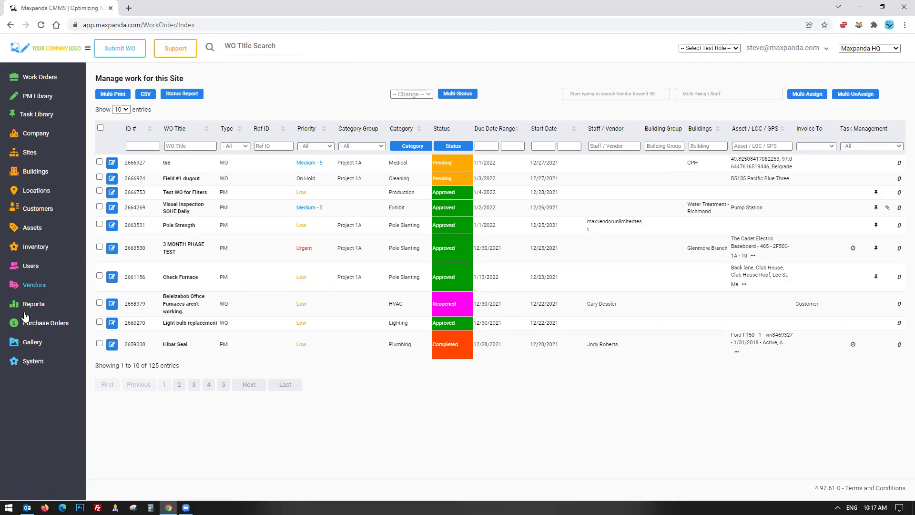
Switch the site to New York City to view its work orders, and switch back to Maxpanda HQ
left_click(870, 49)
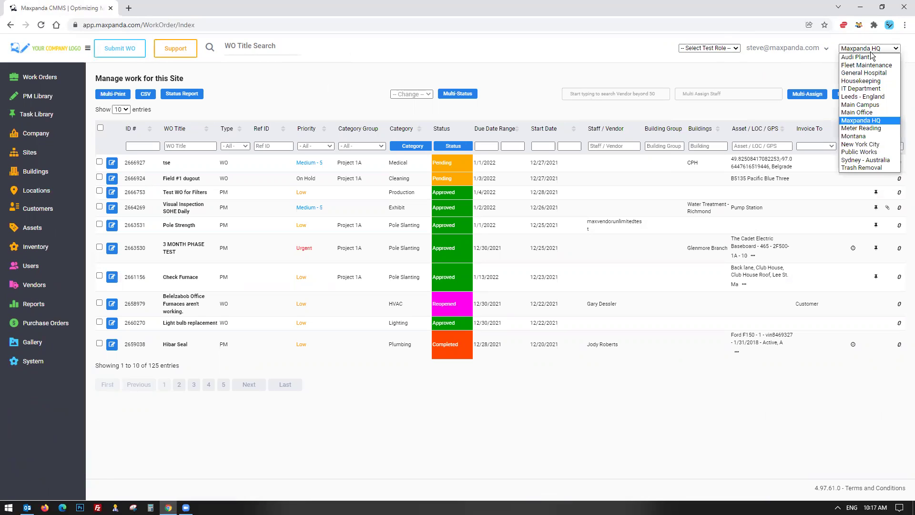
left_click(863, 144)
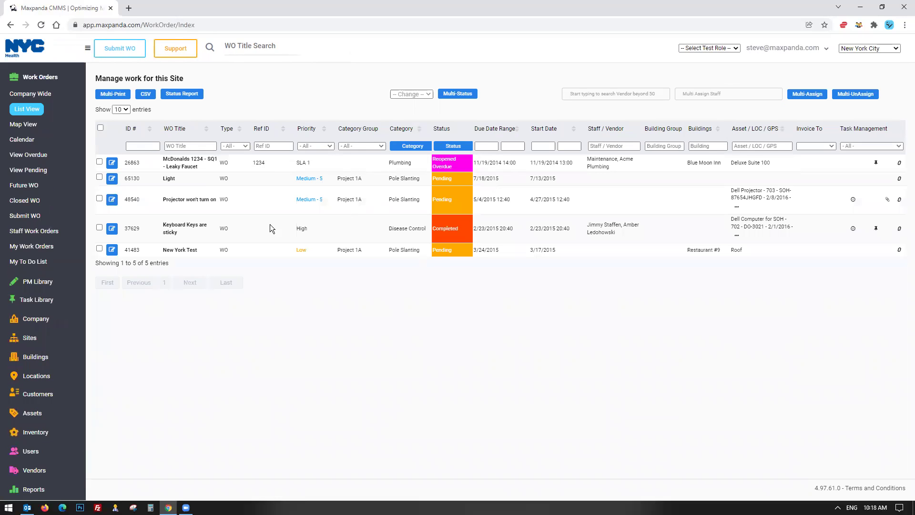
left_click(44, 77)
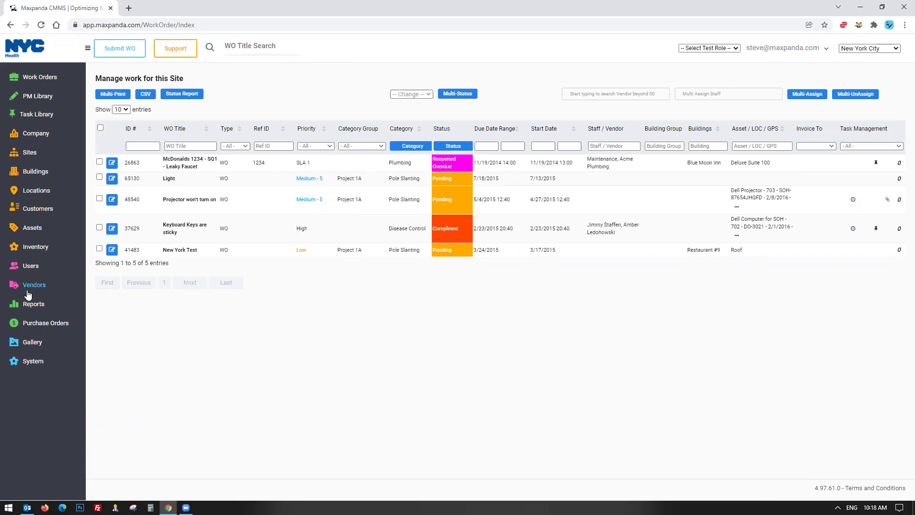
left_click(864, 49)
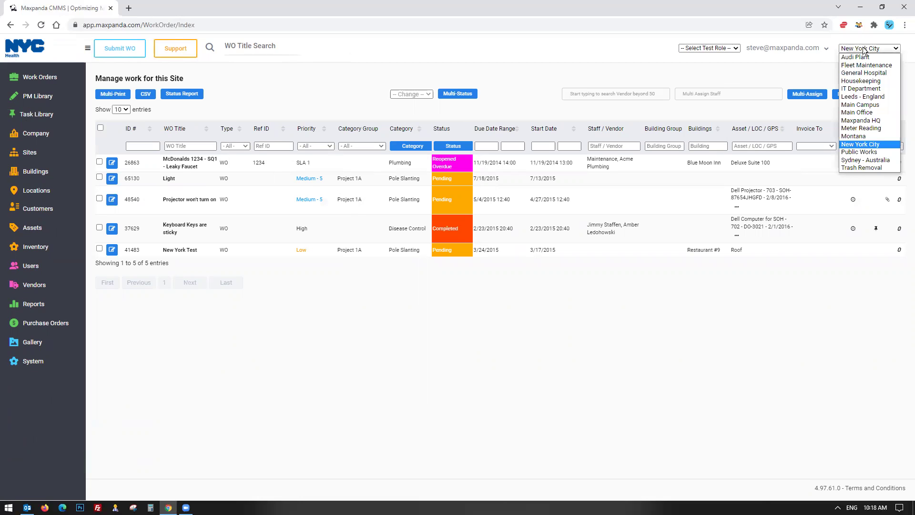
left_click(859, 121)
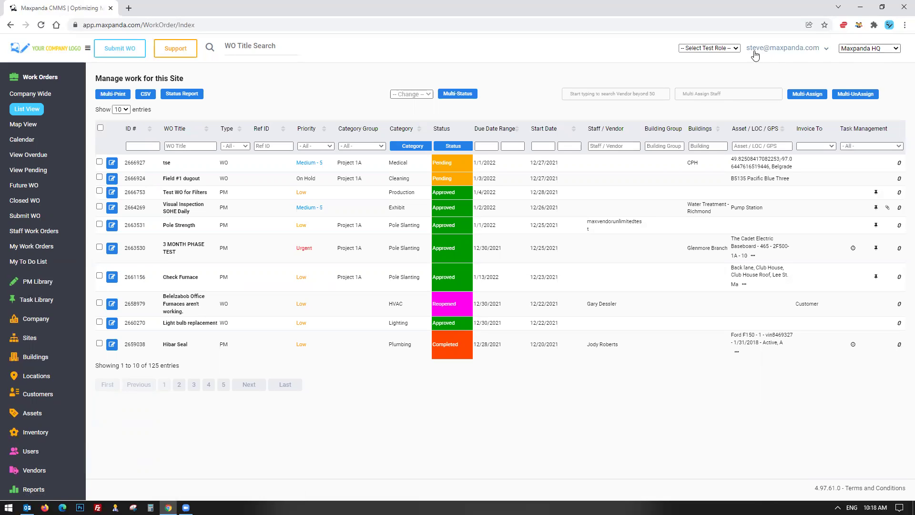
Browse the available test roles and sites, keeping Maxpanda HQ as the current site
left_click(734, 48)
left_click(877, 48)
left_click(866, 49)
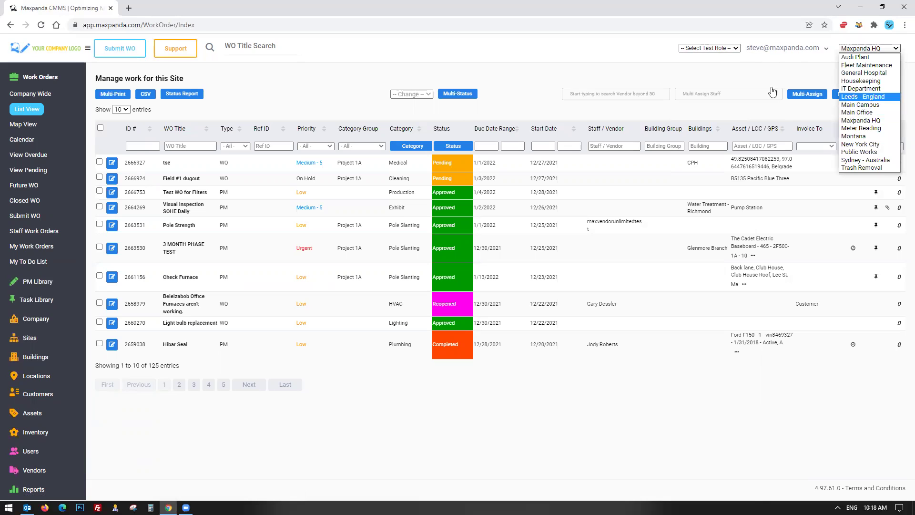
left_click(566, 72)
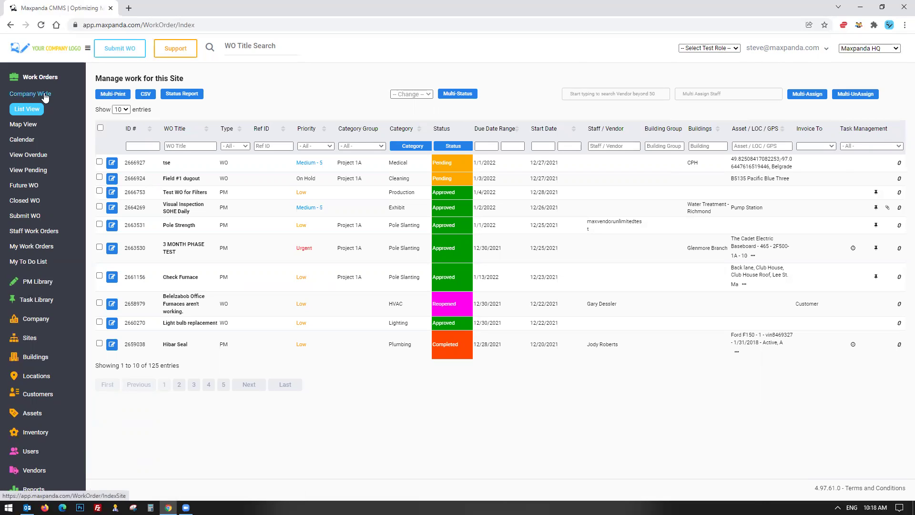
Open the company-wide work order list, filter it to the Maxpanda HQ and New York City sites, and highlight the entry count
left_click(30, 94)
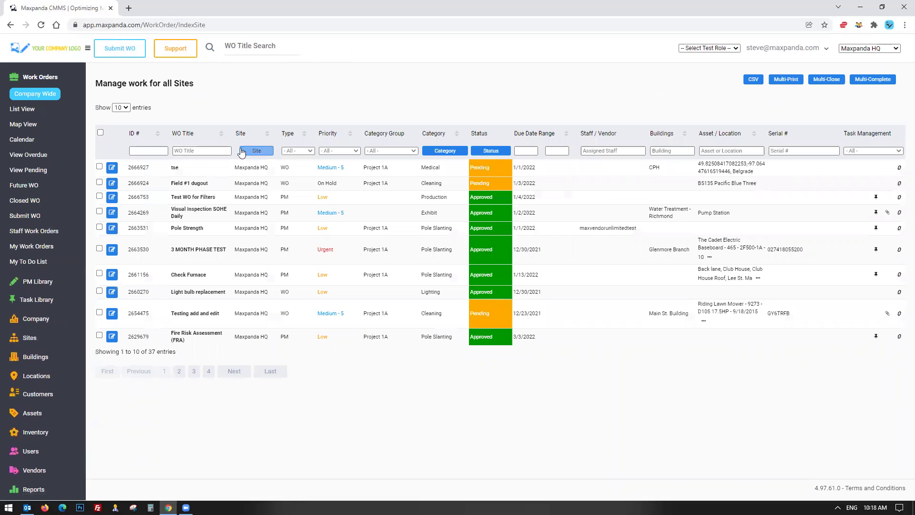
left_click(257, 150)
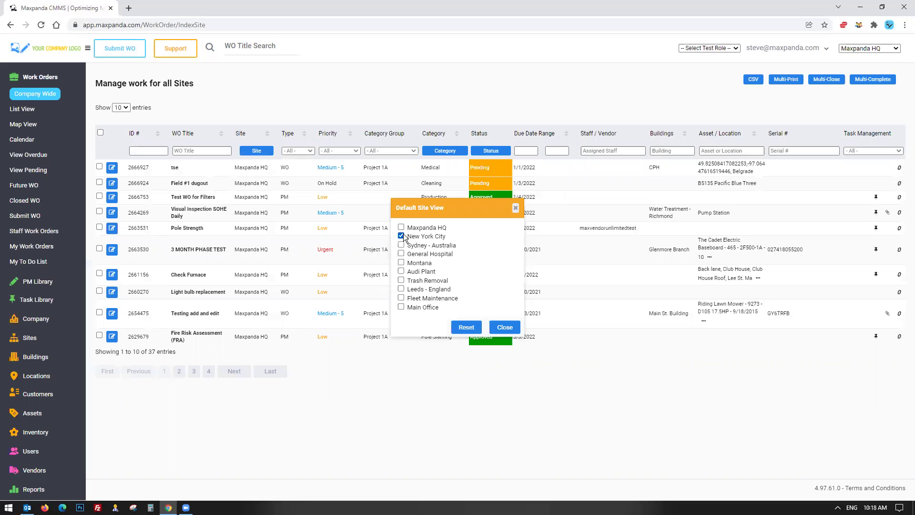
left_click(401, 227)
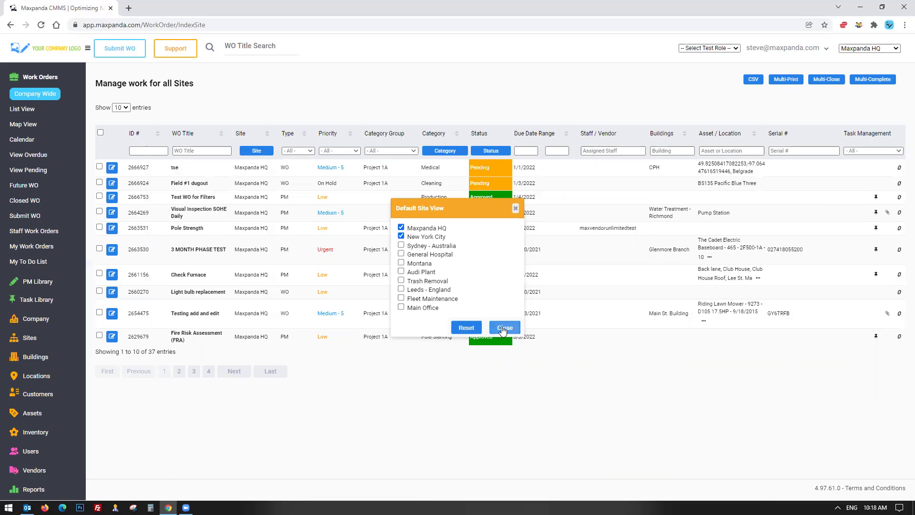
left_click(504, 328)
left_click_drag(136, 353, 197, 357)
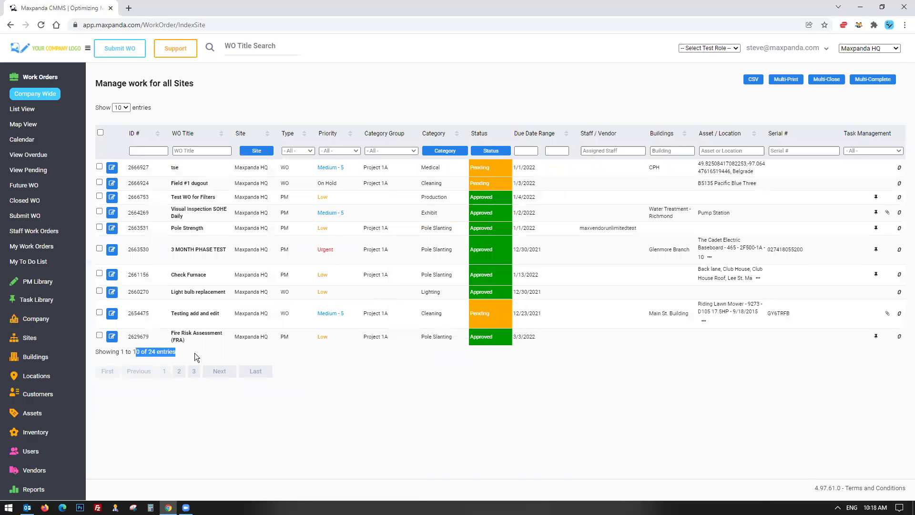
left_click(204, 310)
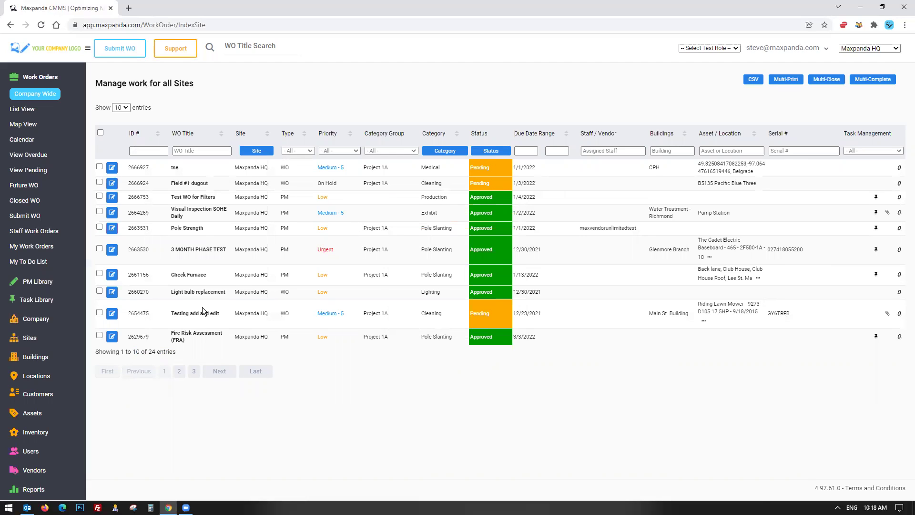
Add Completed, In Progress and On Hold to the company-wide list's status filter, and recheck the sites selected in the site filter
left_click(492, 152)
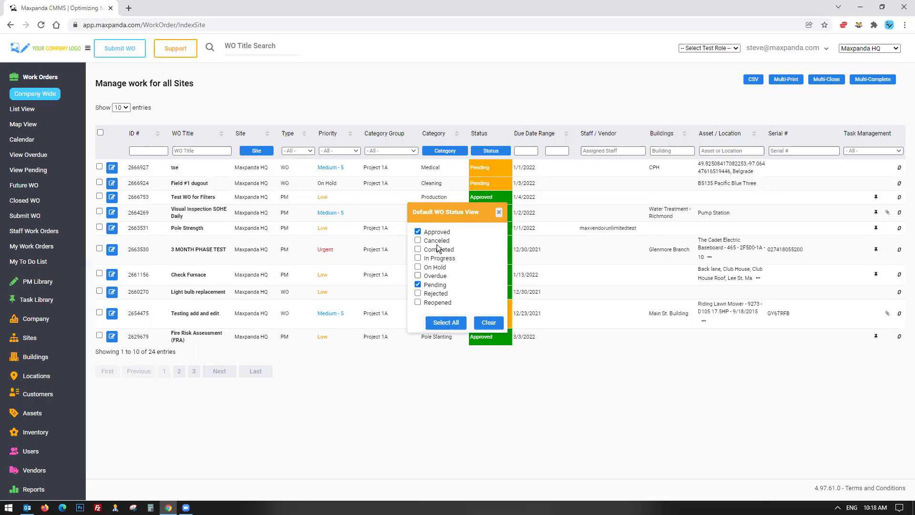
left_click(419, 250)
left_click(418, 258)
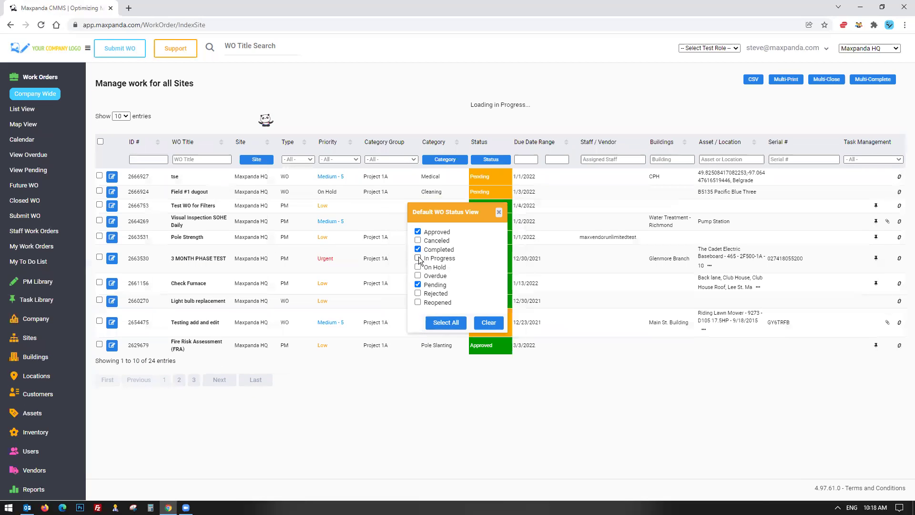
left_click(418, 267)
left_click(499, 212)
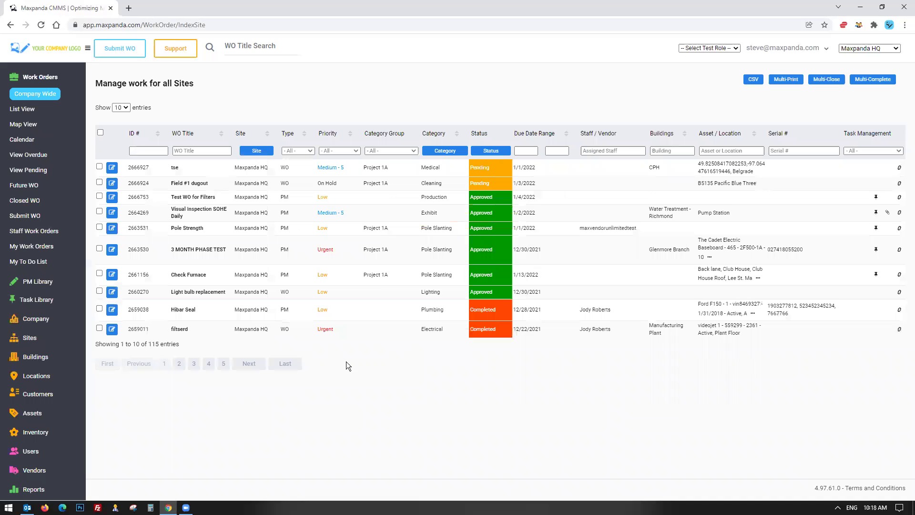
left_click(258, 151)
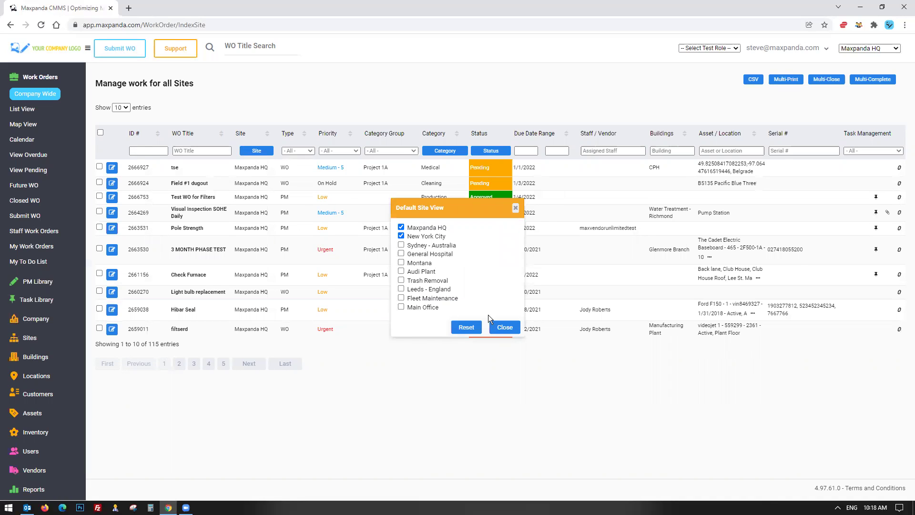
left_click(502, 327)
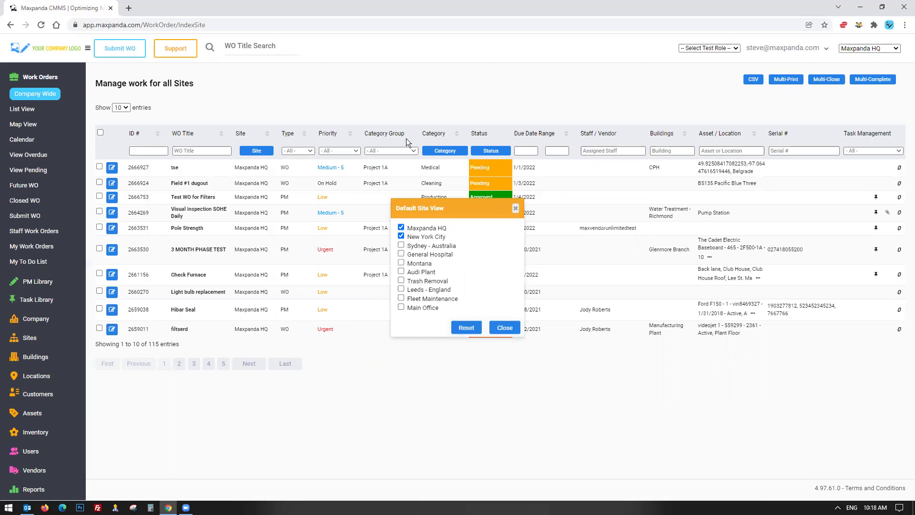
Return to the current site's work order list and look over the available test roles
left_click(22, 110)
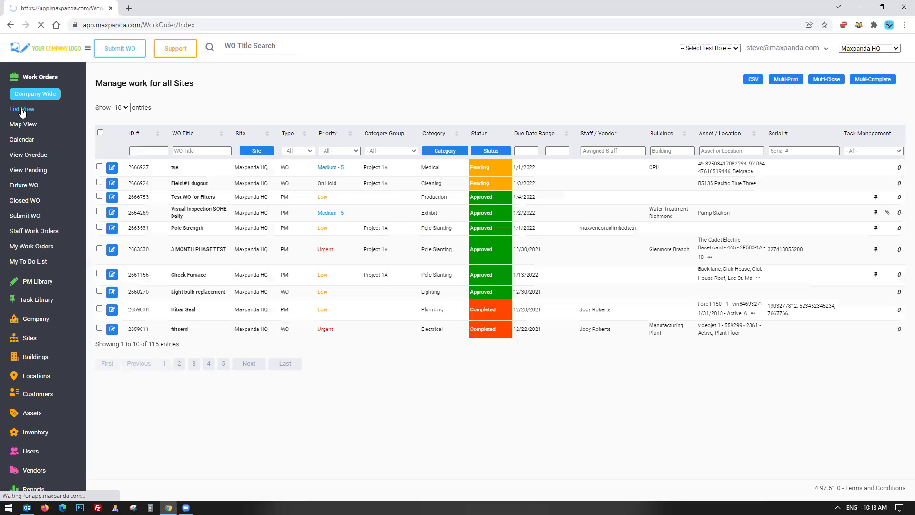
left_click(695, 49)
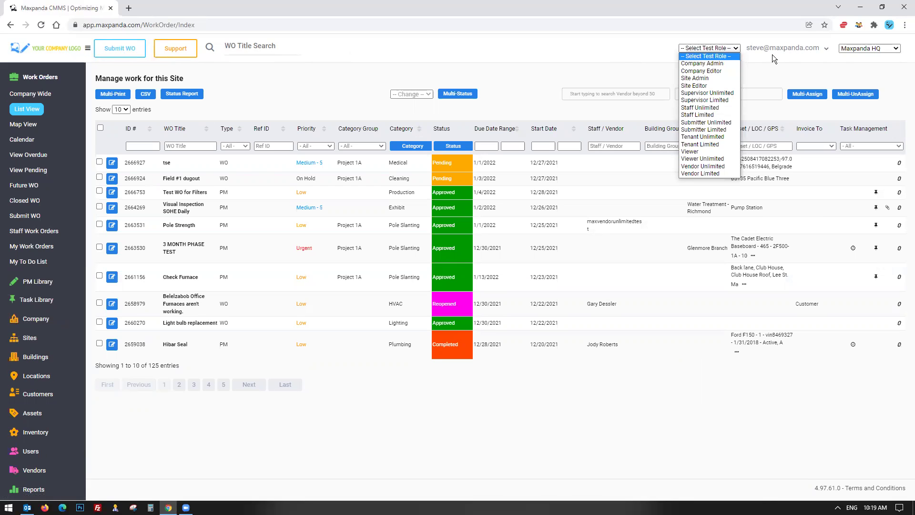
left_click(33, 78)
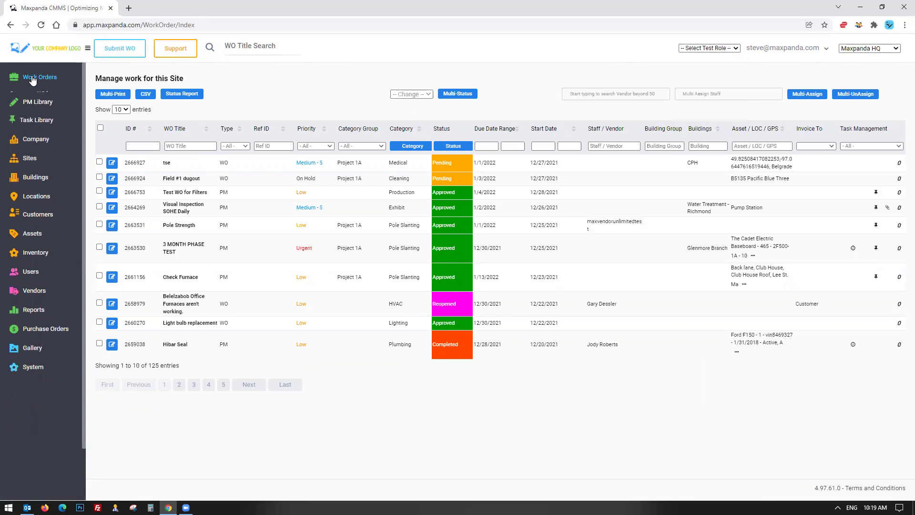
Open the company preferences and examine the List Views options for showing or hiding work order, asset and inventory columns
left_click(31, 137)
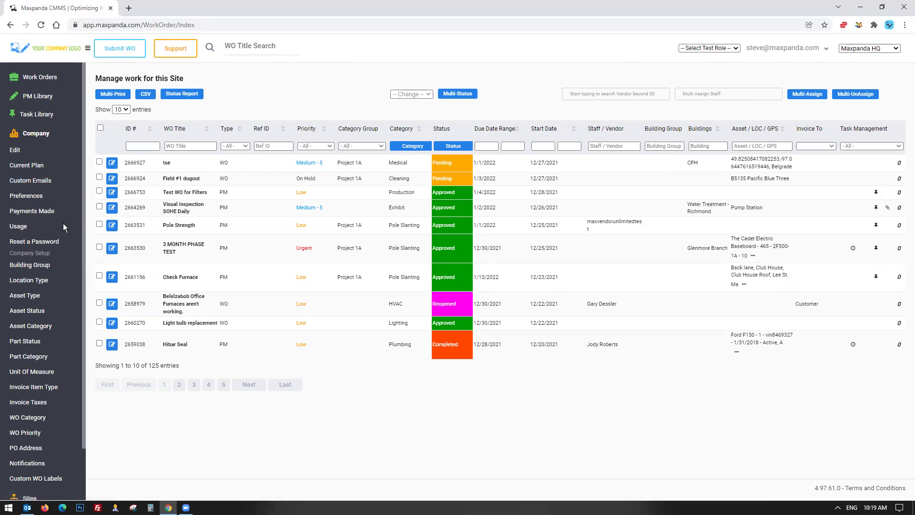
left_click(27, 196)
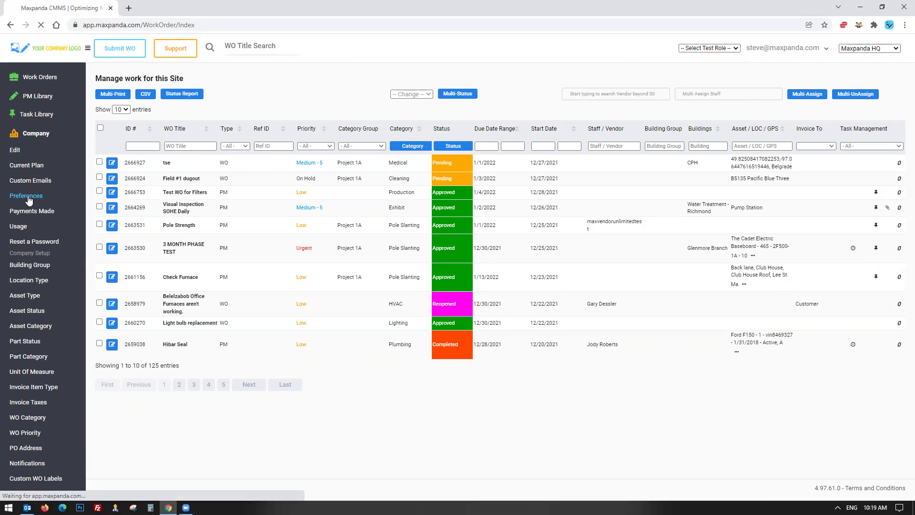
left_click(227, 84)
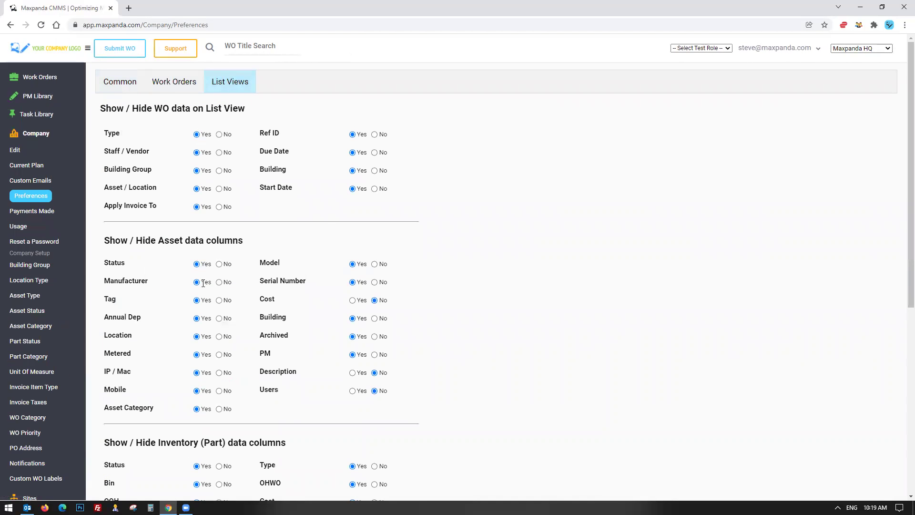
scroll(327, 220, "down", 3)
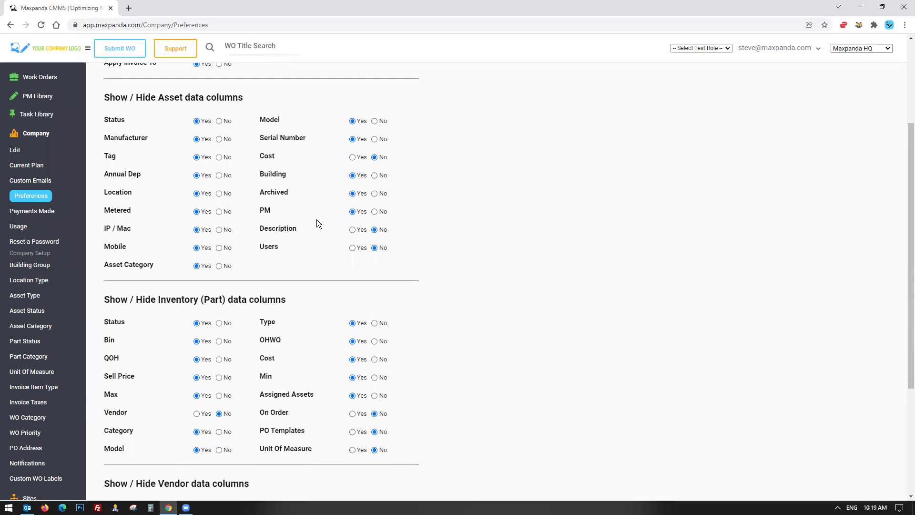
scroll(316, 219, "down", 1)
scroll(316, 219, "up", 4)
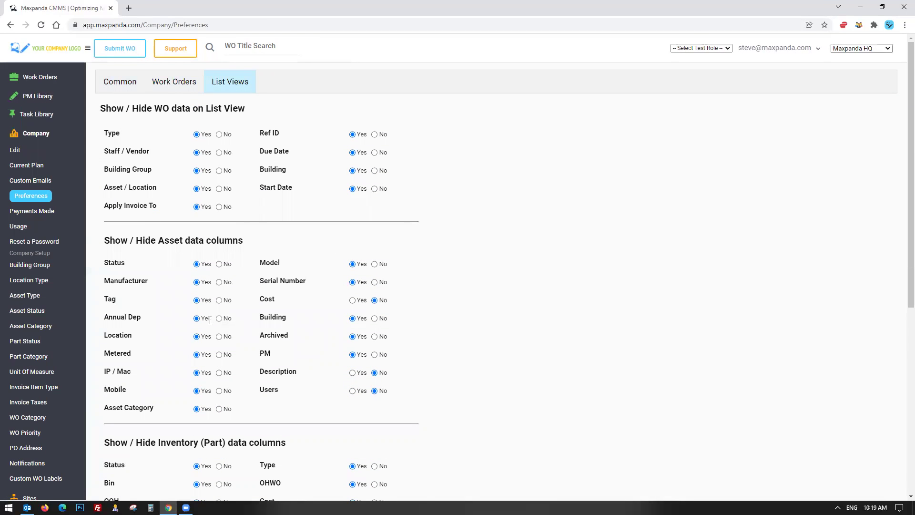
scroll(210, 320, "down", 1)
scroll(207, 320, "up", 1)
left_click_drag(261, 136, 298, 131)
Review the Work Orders and Common company preferences, down to the purchase order, inventory, vendor and email settings
left_click(166, 86)
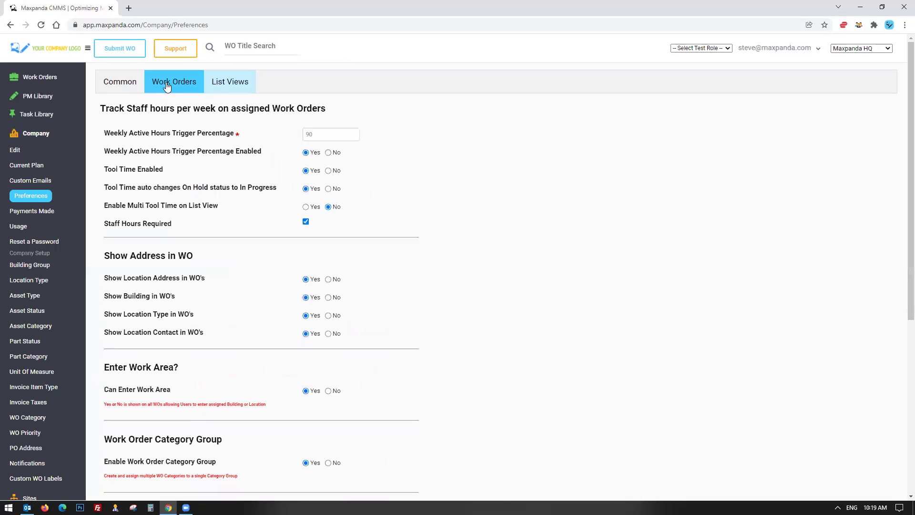
scroll(244, 152, "down", 5)
scroll(243, 155, "up", 5)
left_click(125, 84)
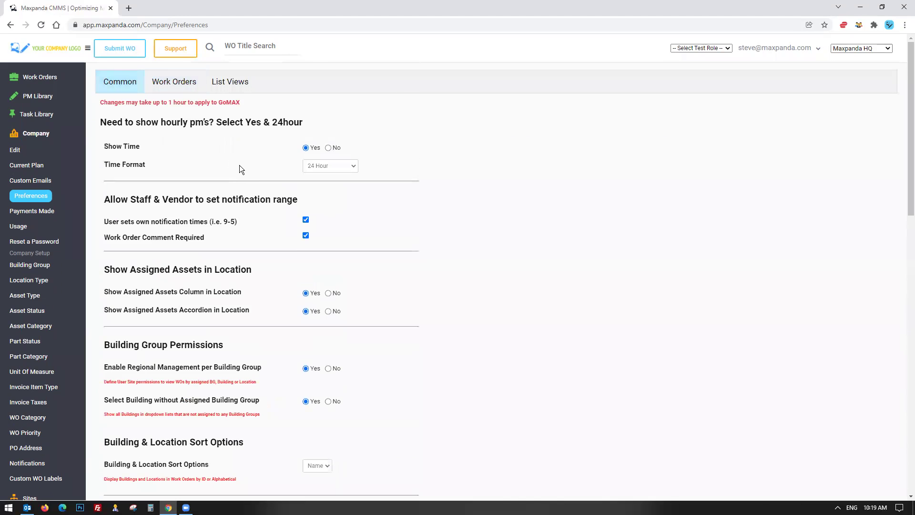
scroll(245, 190, "down", 7)
scroll(245, 191, "down", 5)
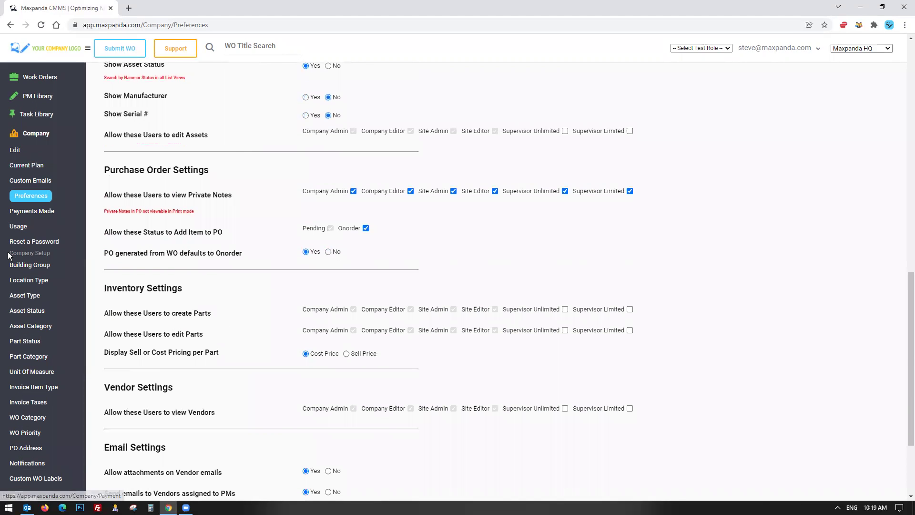
Open the company's custom work order labels, tick the checkboxes for Assets, Locations and Building, and save
scroll(22, 267, "down", 2)
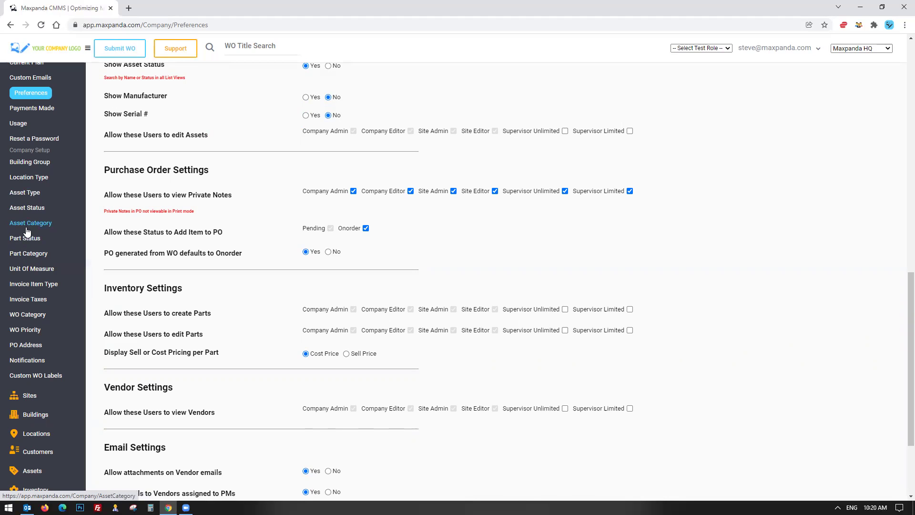
left_click(43, 377)
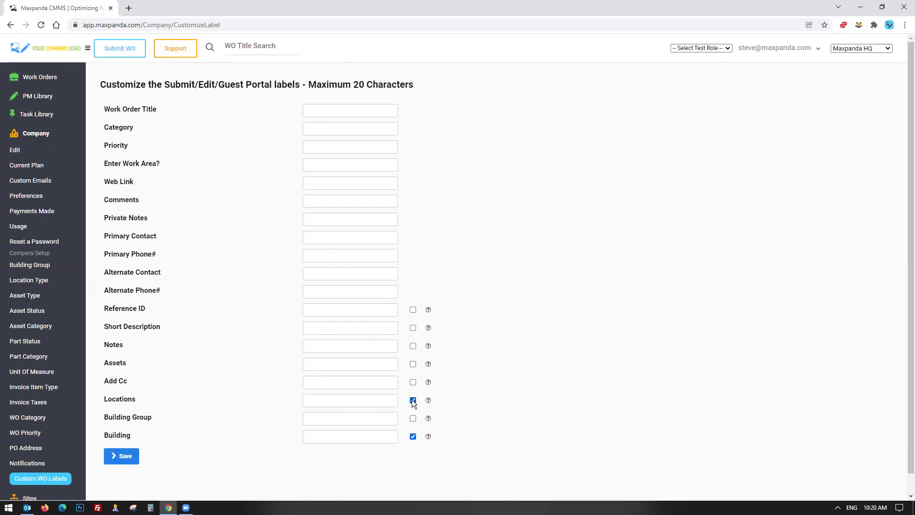
left_click(125, 456)
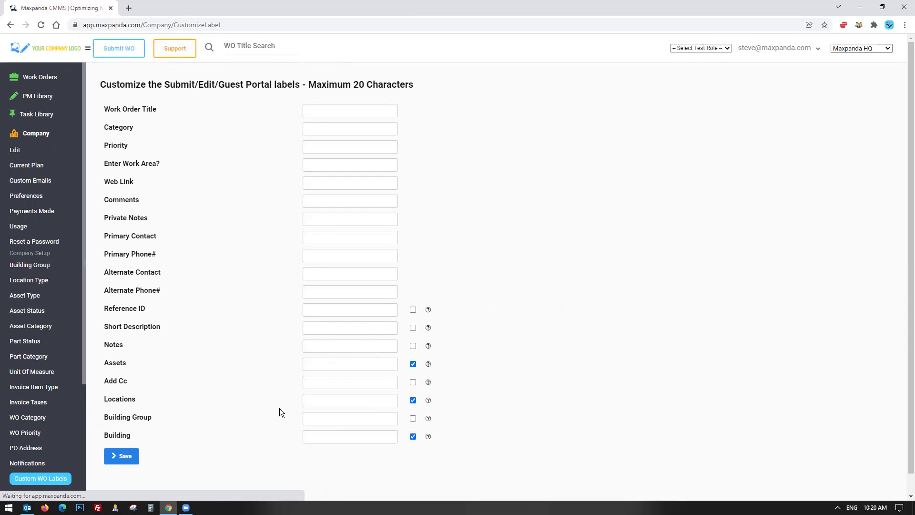
Go back from the custom labels to the site's work order list and view the test role choices
left_click(40, 77)
left_click(14, 106)
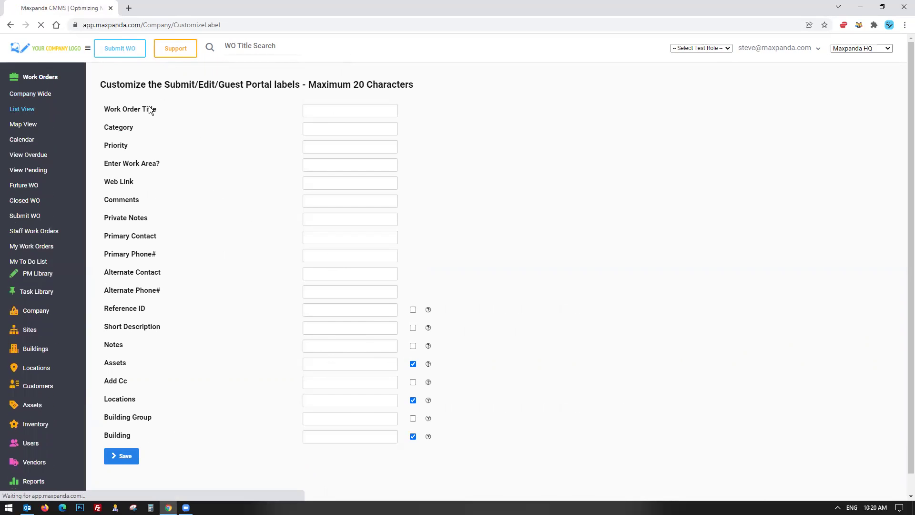
left_click(700, 47)
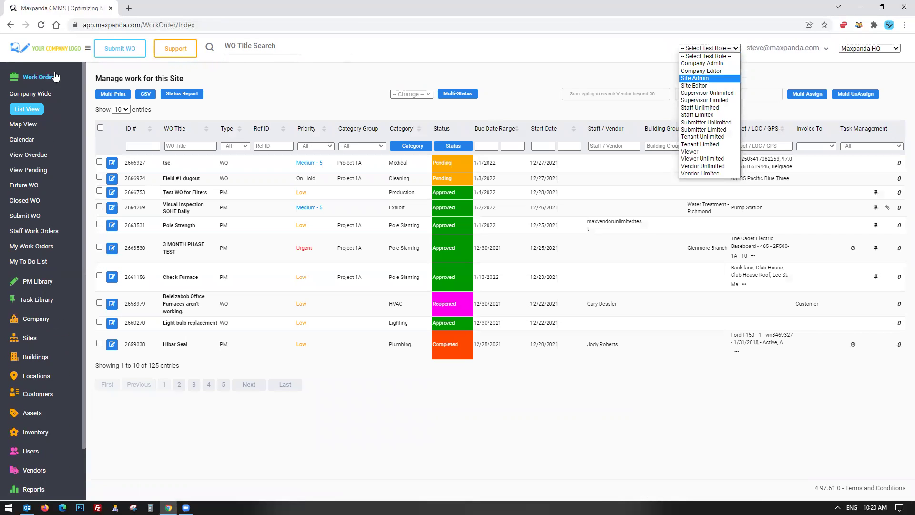
left_click(39, 77)
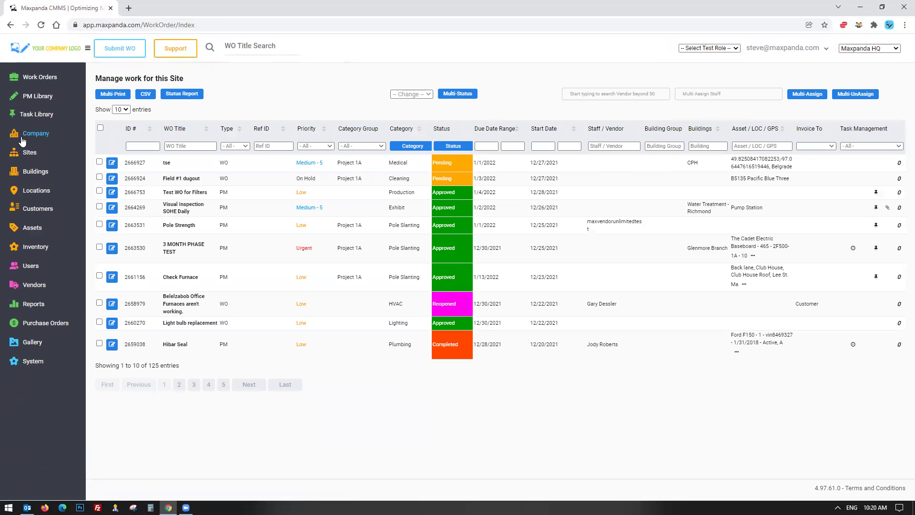
Examine the test roles alongside the list of company sites without switching role or site
left_click(716, 50)
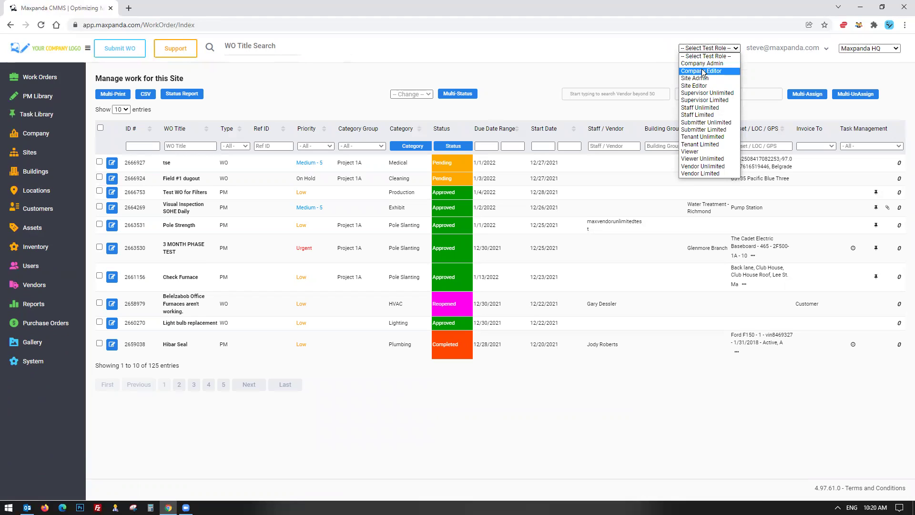
left_click(875, 49)
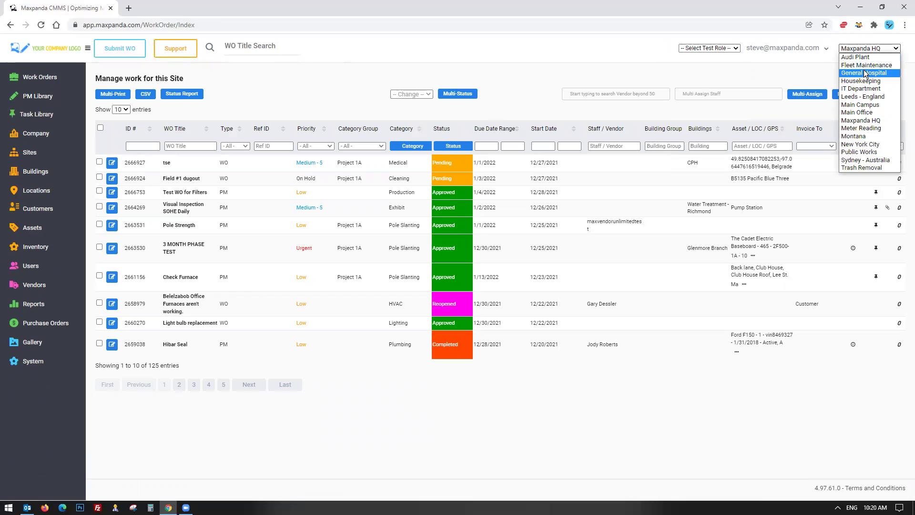
left_click(710, 49)
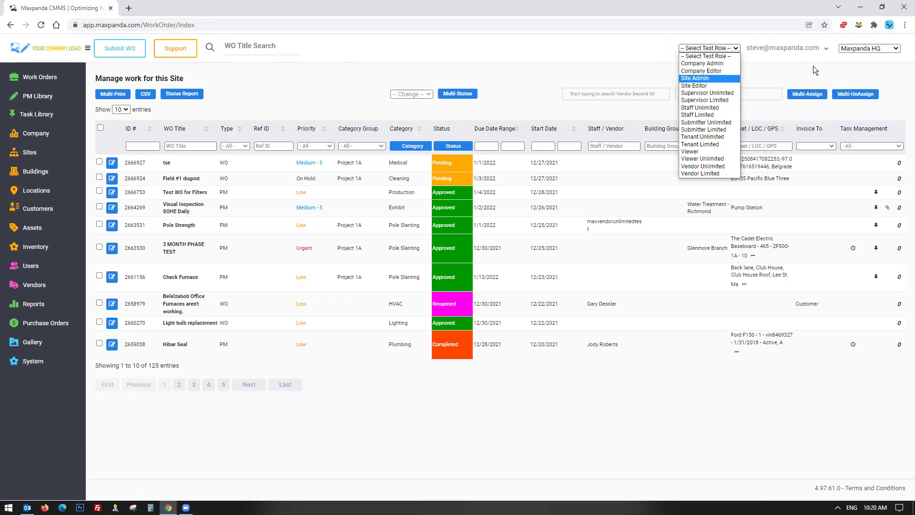
left_click(853, 48)
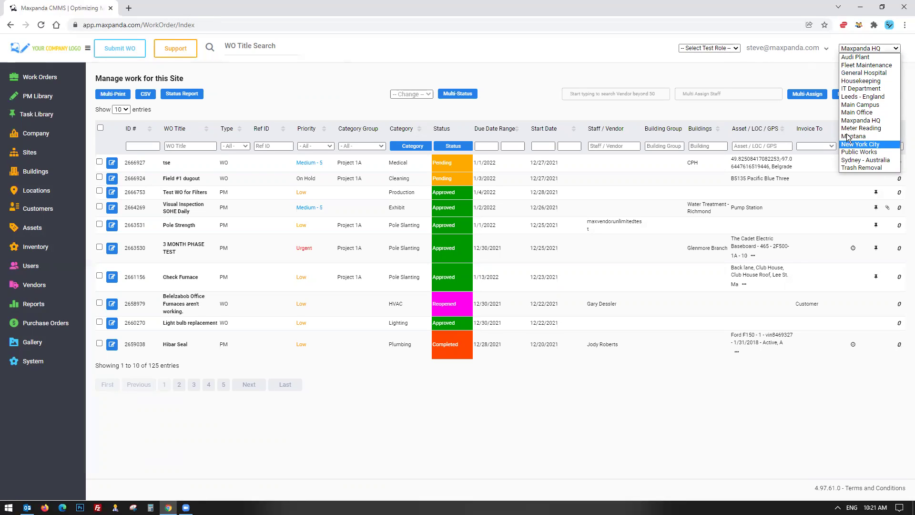
left_click(709, 48)
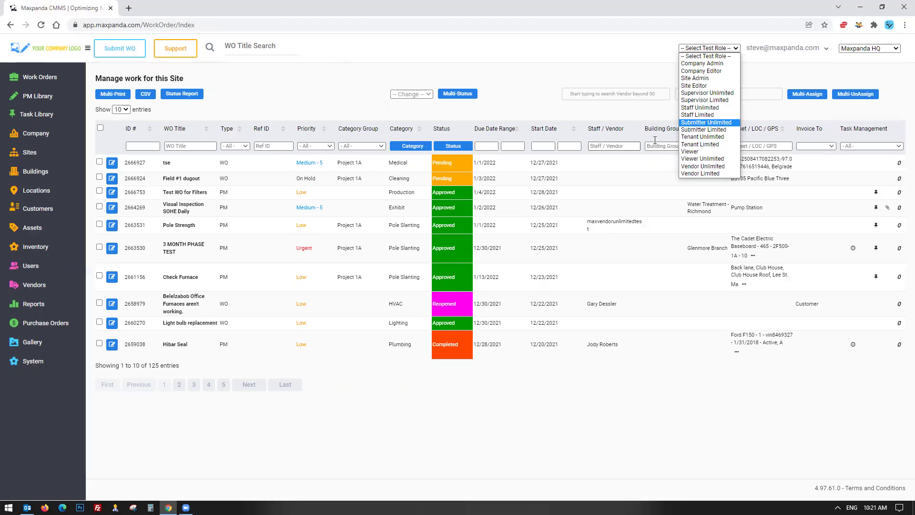
left_click(327, 182)
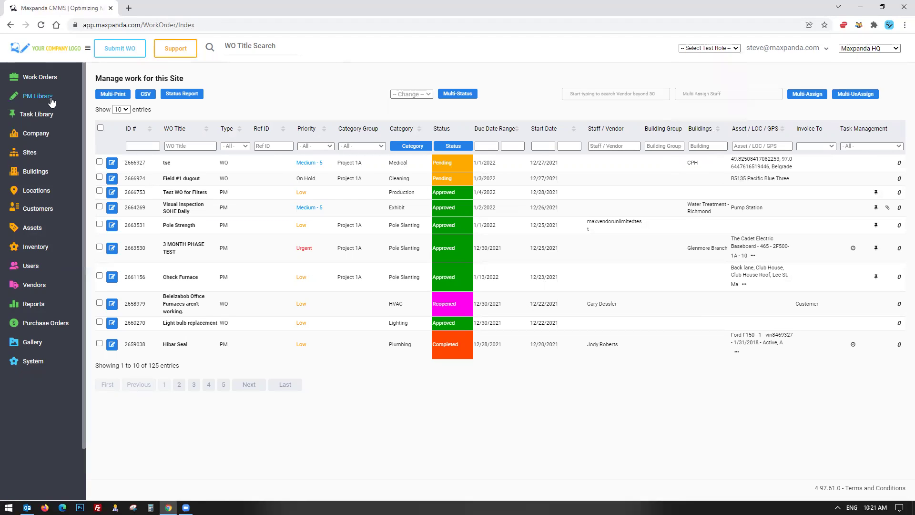
Expand the Work Orders navigation and examine the site's work order rows, from the pending entries down to the completed Hibar Seal entry
left_click(31, 76)
mouse_move(143, 163)
left_mouse_down()
mouse_move(572, 178)
mouse_move(275, 178)
mouse_move(160, 167)
left_mouse_up()
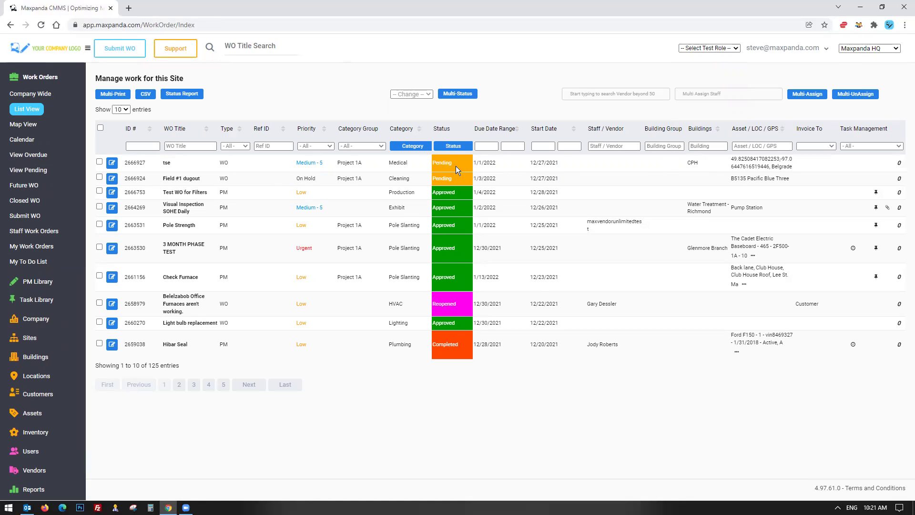
left_click_drag(369, 164, 607, 164)
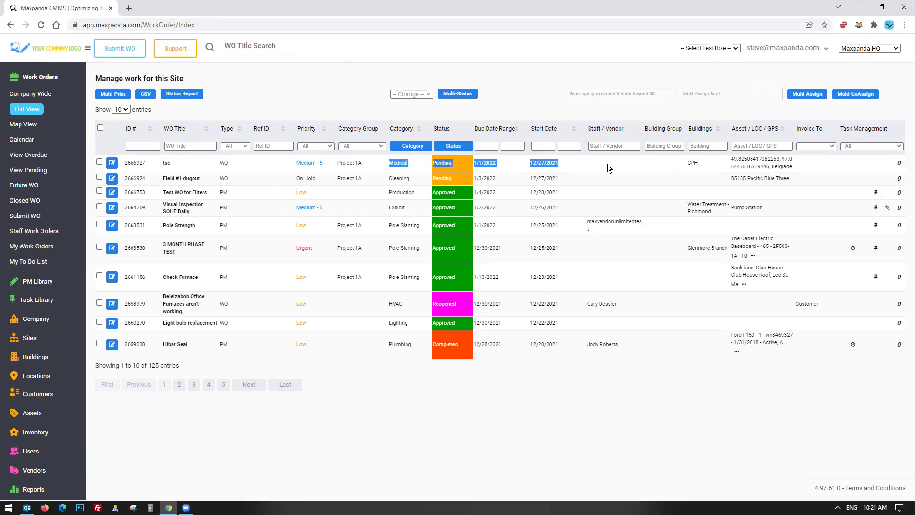
left_click_drag(153, 179, 606, 181)
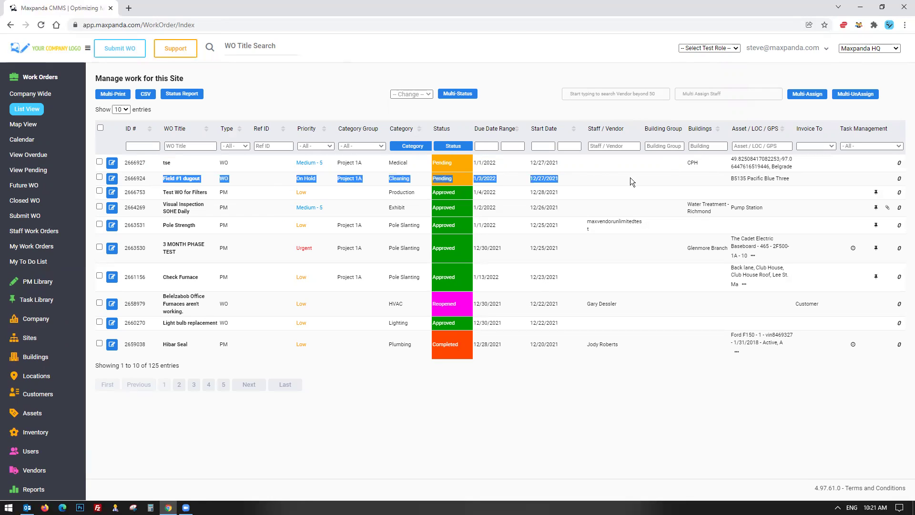
left_click_drag(279, 234, 608, 260)
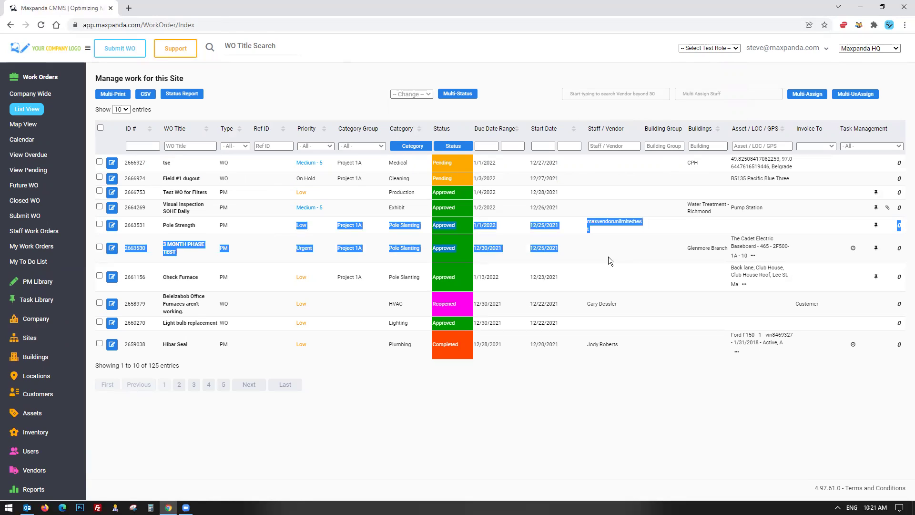
left_click(608, 257)
left_click_drag(260, 347, 623, 347)
left_click(604, 348)
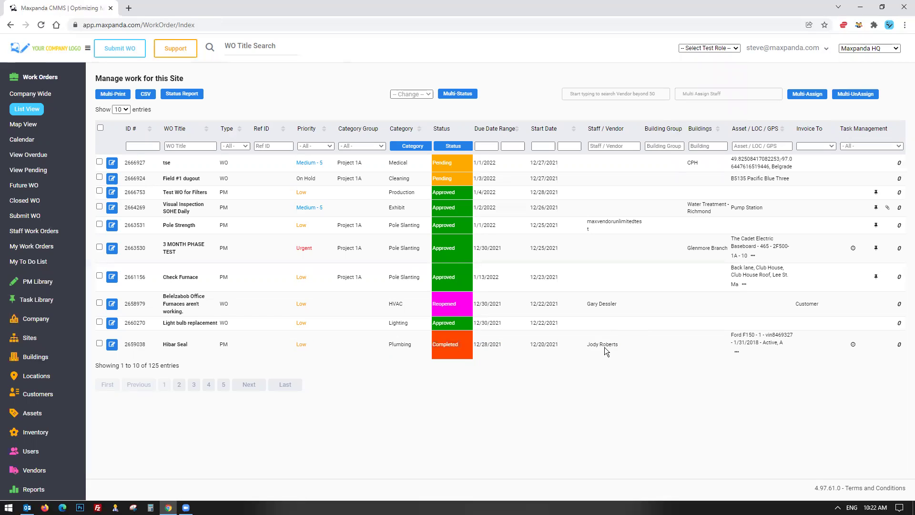
left_click_drag(325, 343, 601, 344)
Switch the test role to Submitter Unlimited and review its submitted work orders, including the "Please change pool filter" entry
left_click(704, 48)
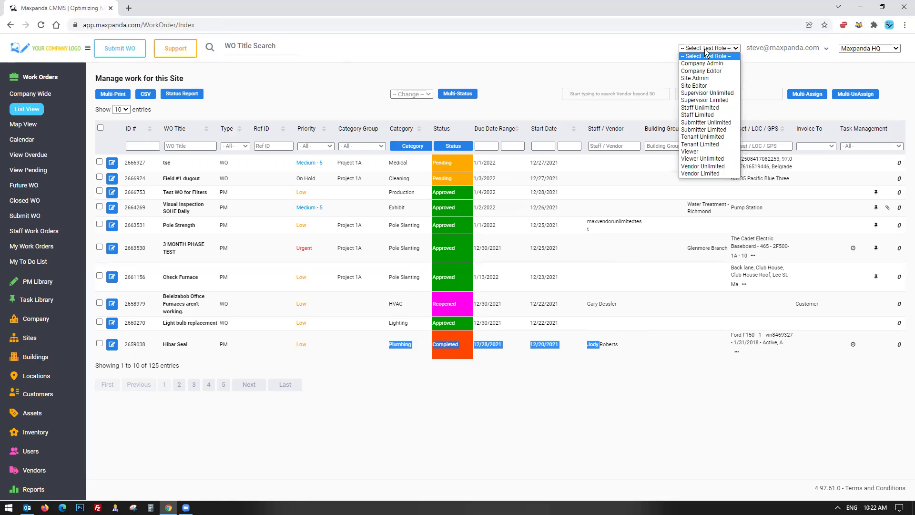
left_click(614, 64)
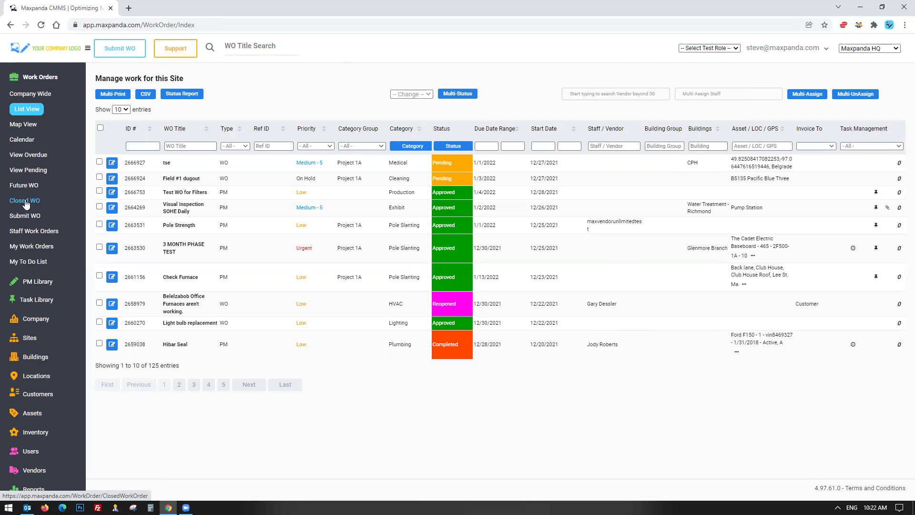
left_click(729, 49)
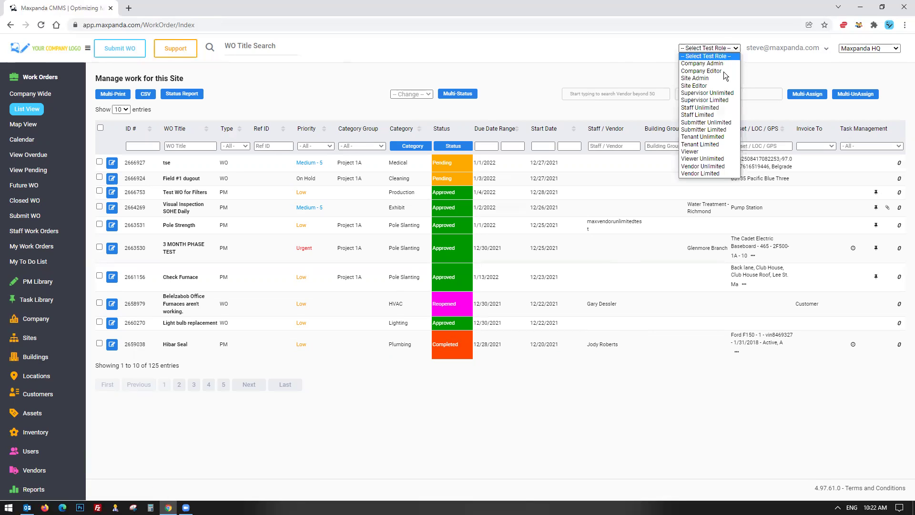
left_click(714, 123)
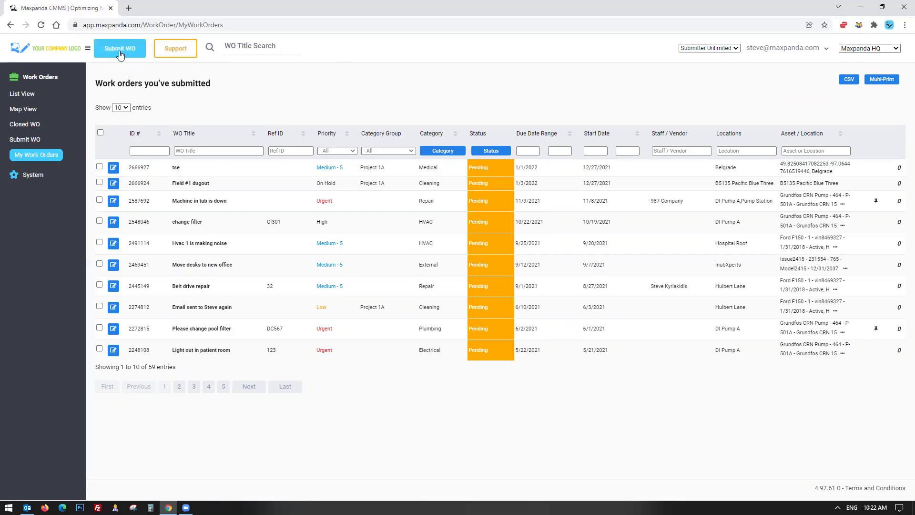
left_click_drag(165, 167, 553, 361)
left_click(553, 360)
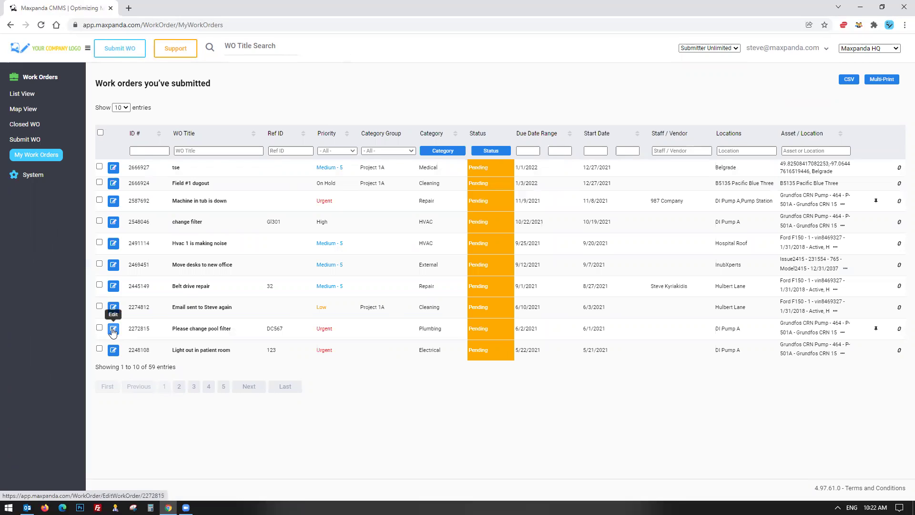
left_click_drag(165, 327, 351, 333)
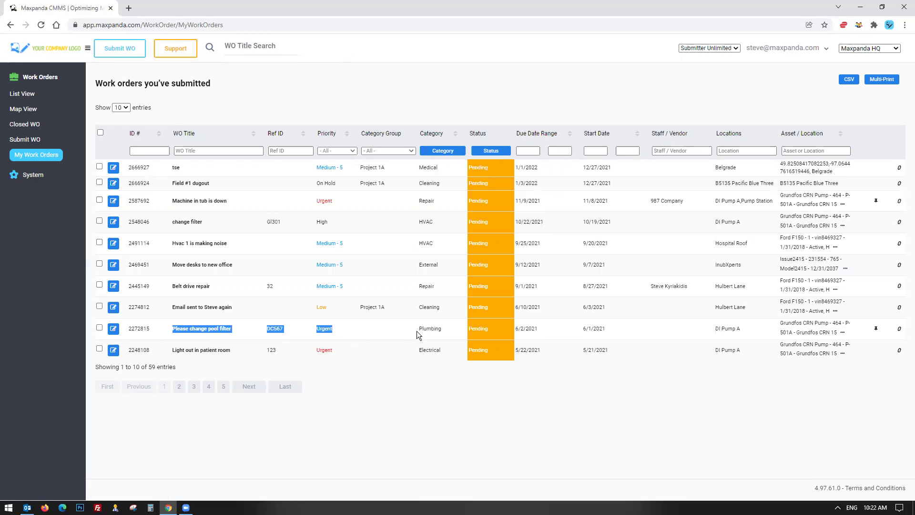
left_click_drag(615, 327, 173, 330)
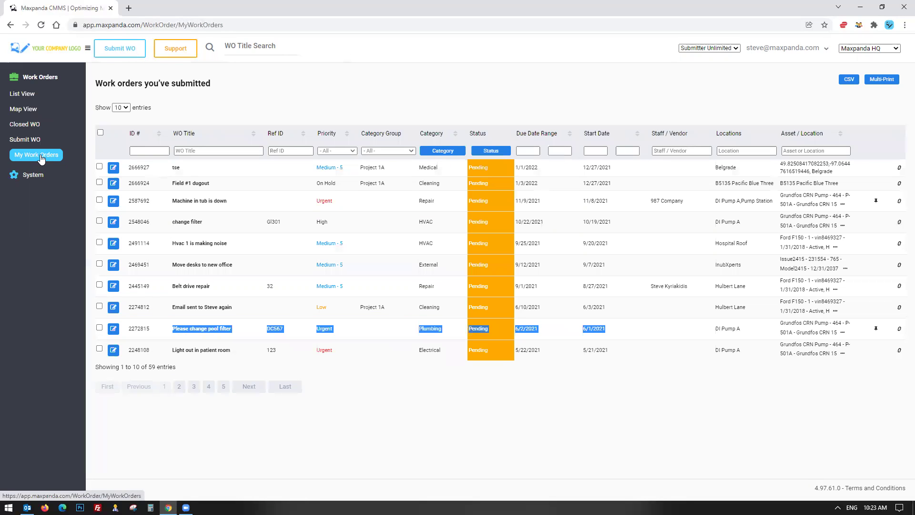
Switch the test role to Vendor Limited and examine the work orders assigned to that vendor
left_click(710, 48)
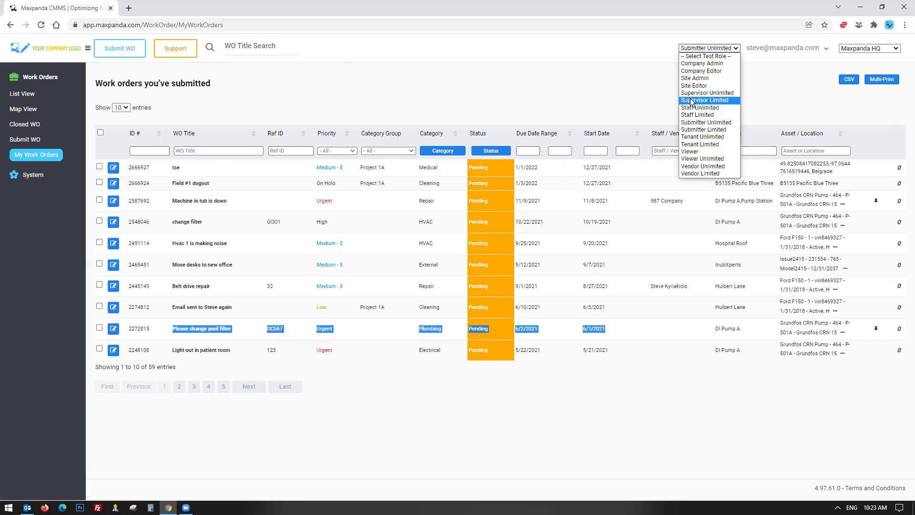
left_click(700, 174)
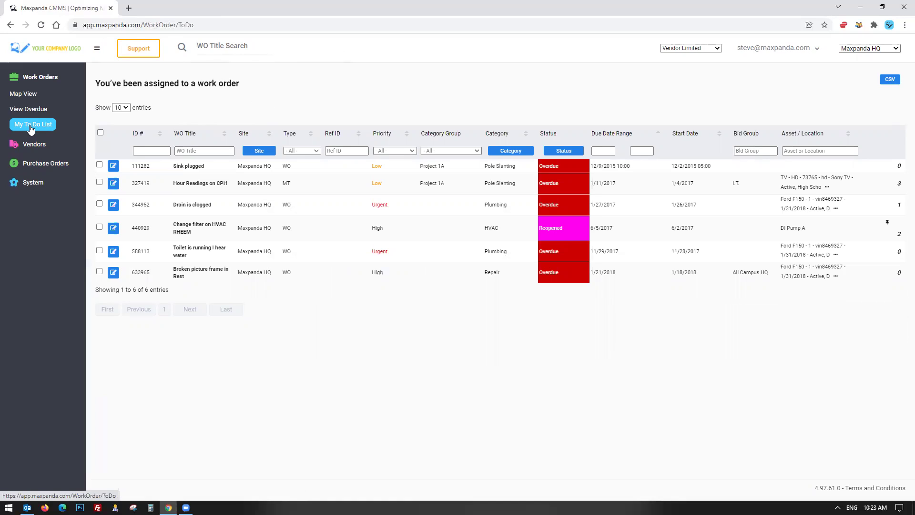
left_click_drag(170, 171, 230, 283)
left_click(167, 291)
left_click_drag(592, 166, 268, 282)
left_click(267, 282)
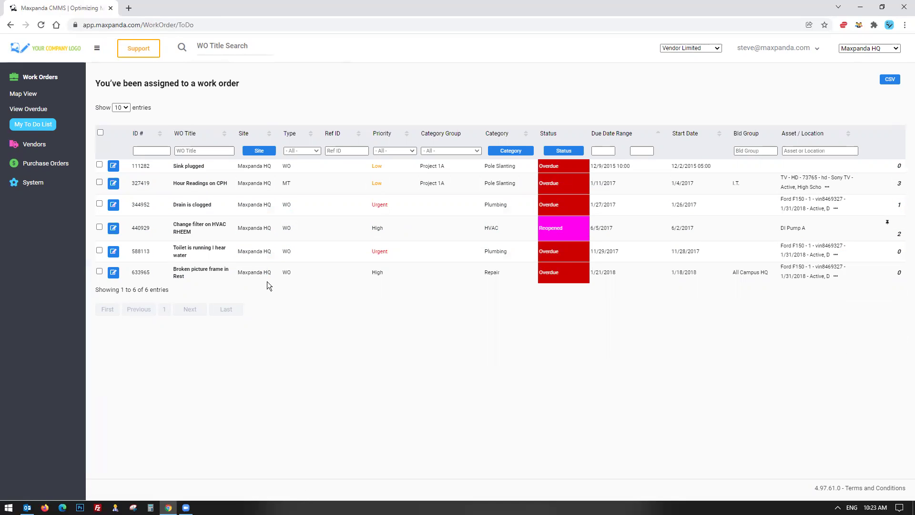
left_click(100, 133)
left_click(101, 133)
left_click_drag(161, 162, 267, 277)
left_click(268, 278)
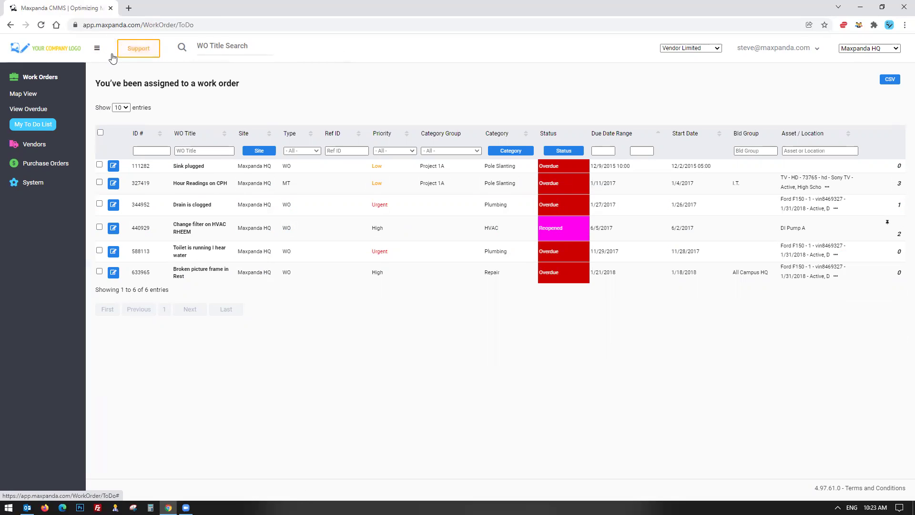
Switch the test role to Vendor Unlimited and review the first work orders in its to-do list
left_click(691, 48)
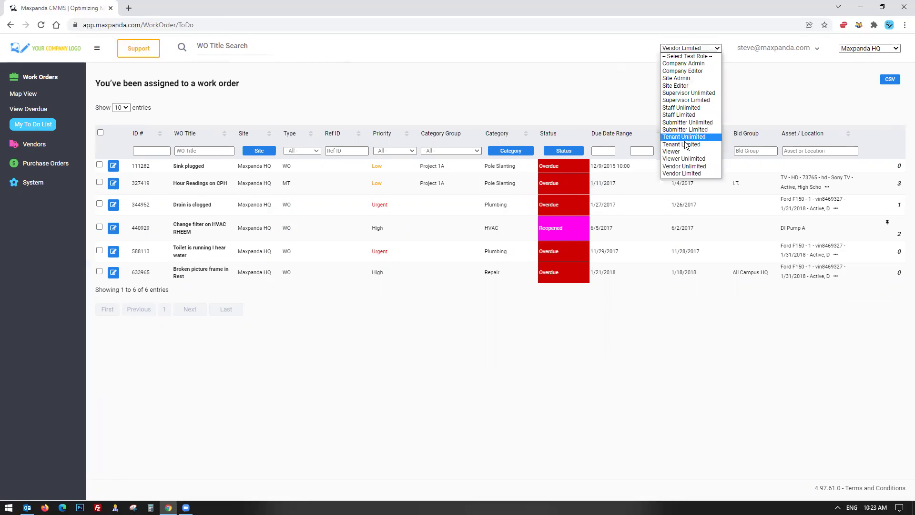
left_click(690, 167)
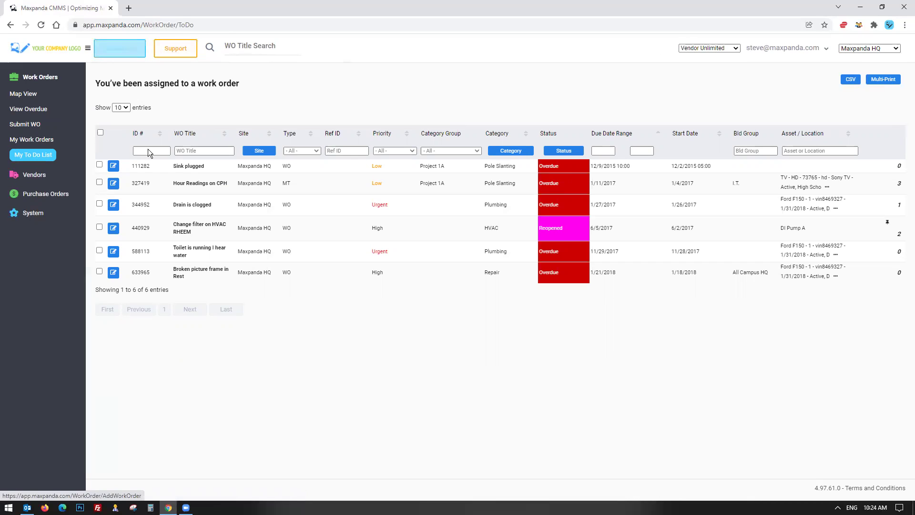
left_click_drag(165, 168, 517, 171)
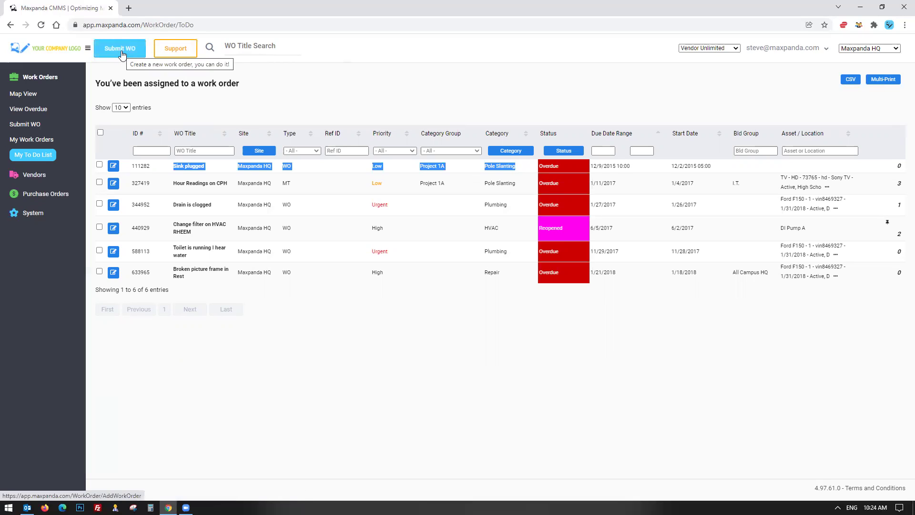
left_click(144, 170)
left_click_drag(135, 167, 512, 183)
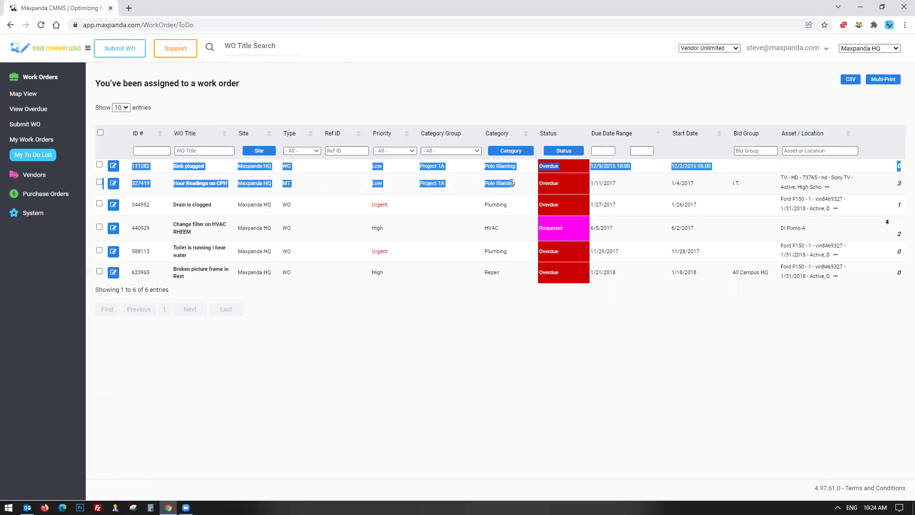
View the invoice and purchase order options available to the unlimited vendor, returning to the work order options
left_click(35, 174)
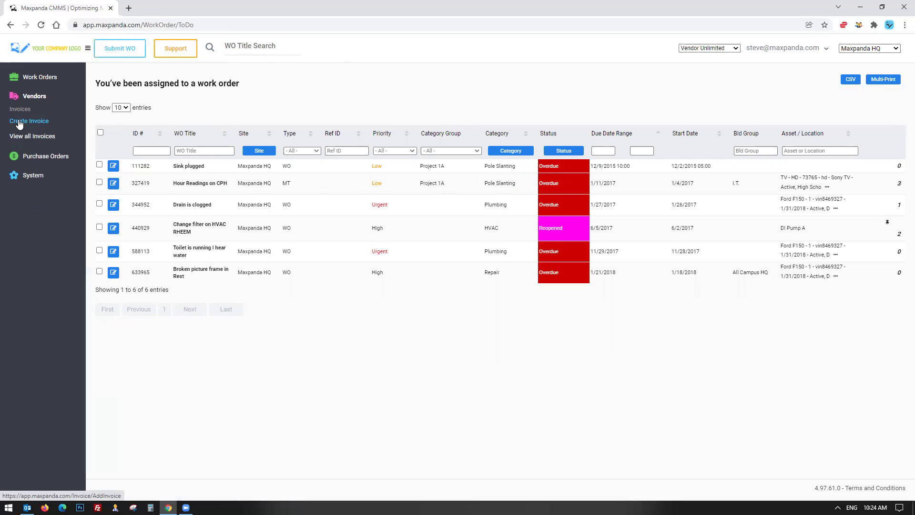
left_click(29, 156)
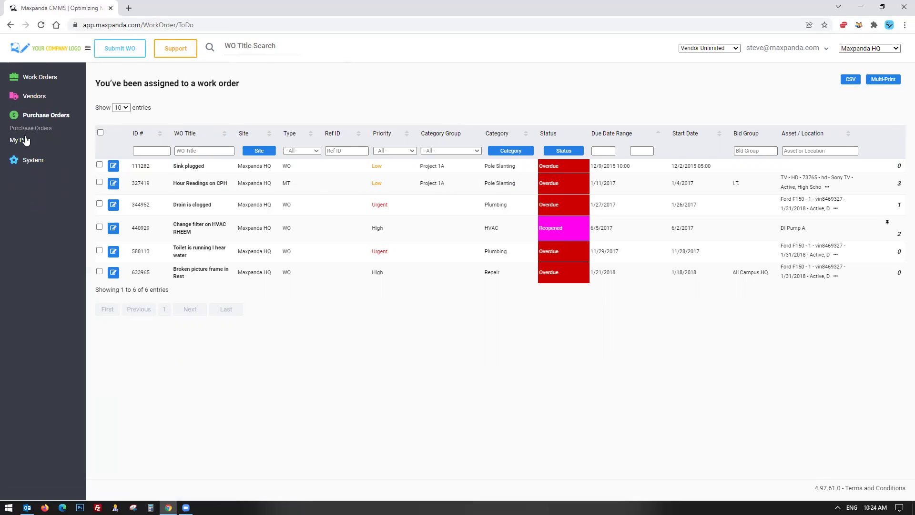
left_click(40, 78)
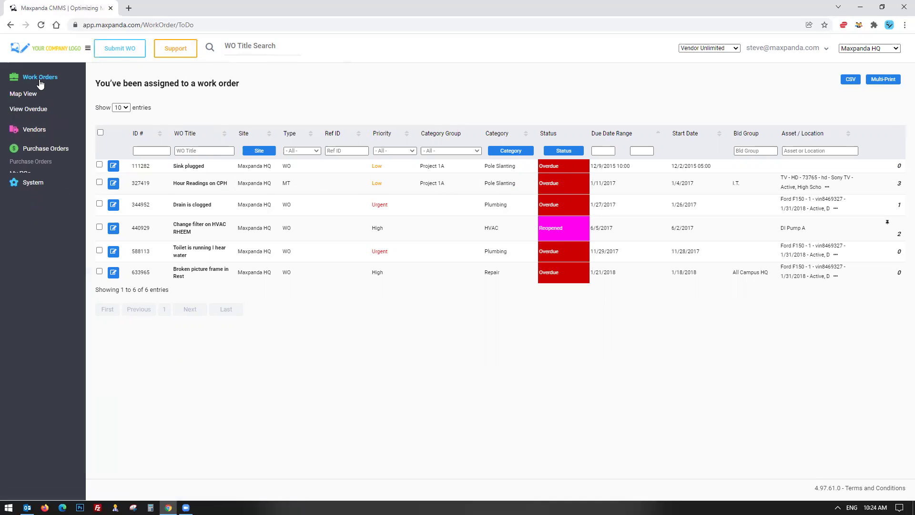
Clear the test role to restore the full view, and look over the available roles and company sites
left_click(716, 49)
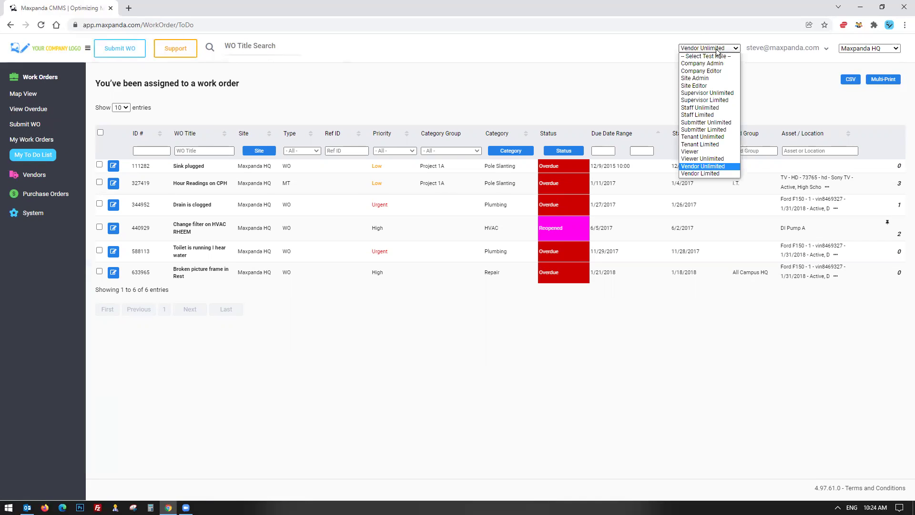
left_click(716, 55)
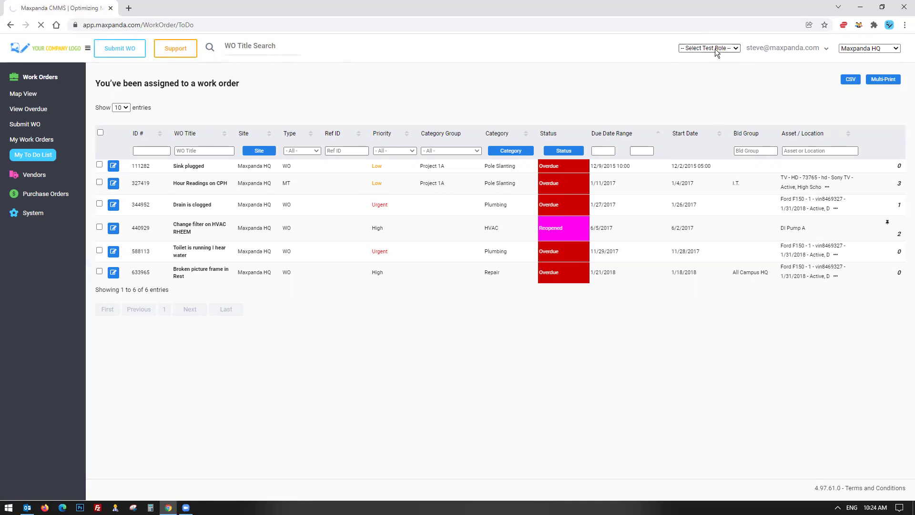
left_click(715, 48)
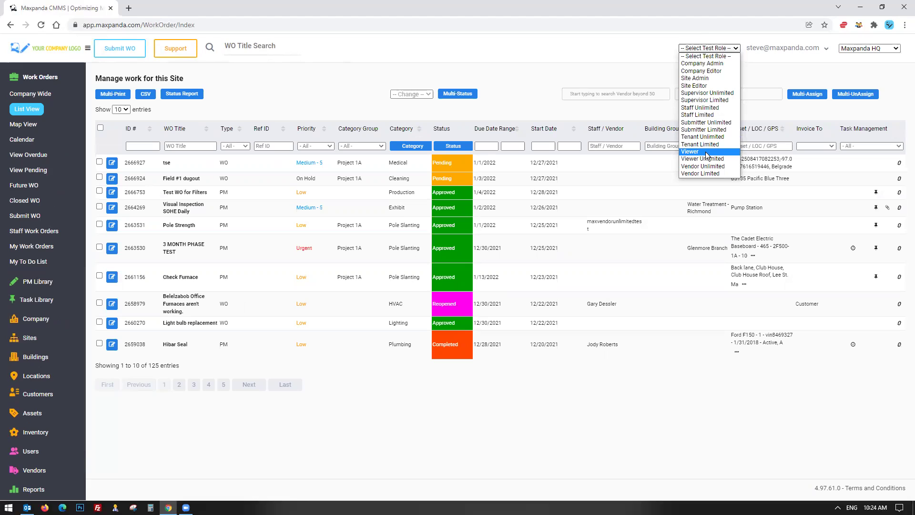
left_click(272, 91)
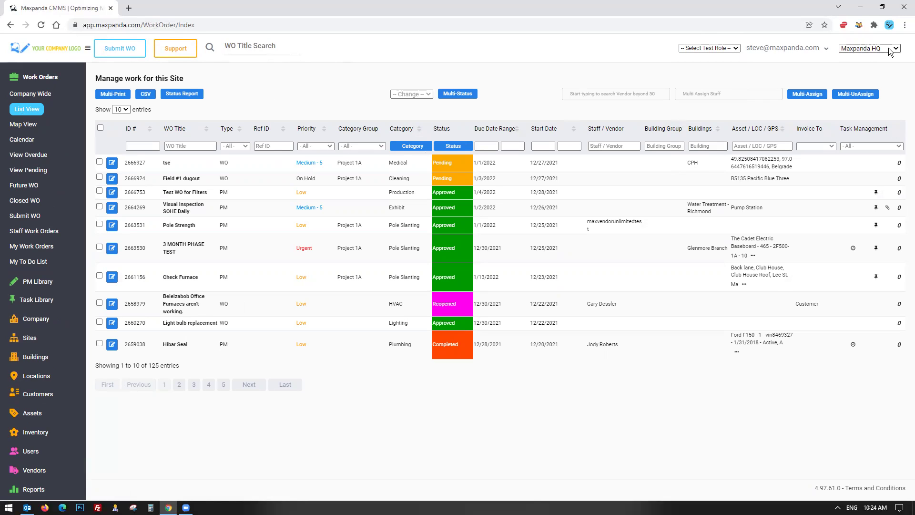
left_click(869, 50)
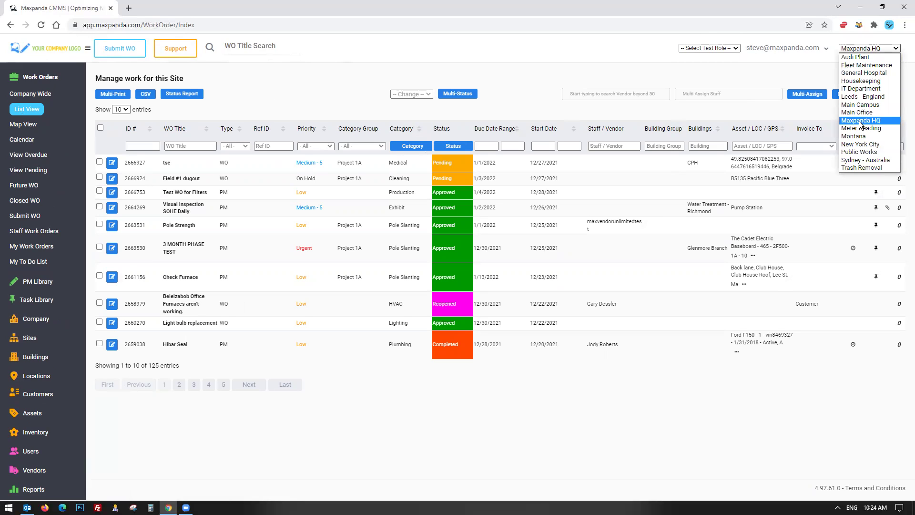
left_click(801, 71)
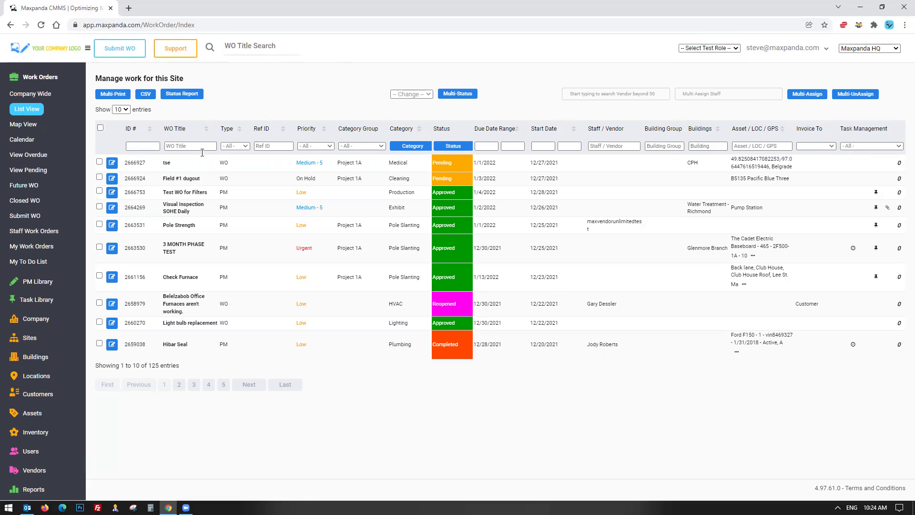
Add Canceled and Overdue to the default work order status view and check the entry count
left_click(453, 147)
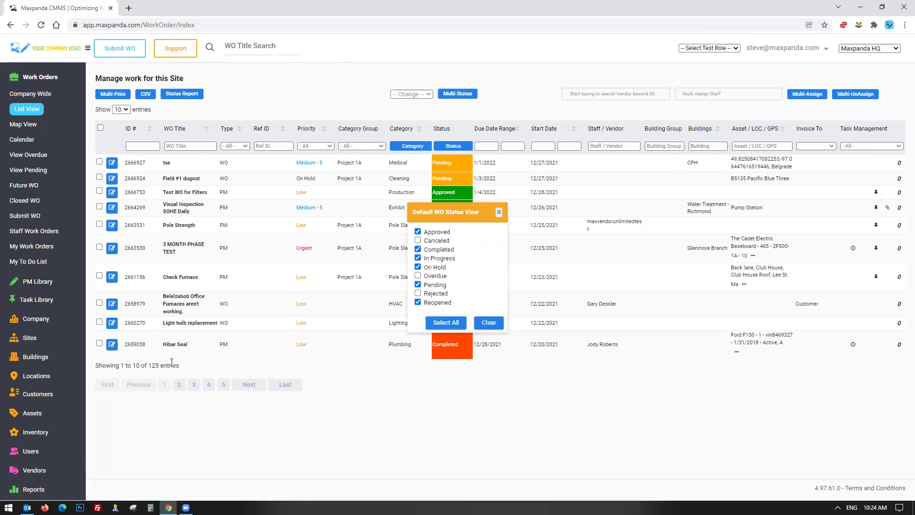
left_click(429, 244)
left_click(432, 277)
left_click(498, 212)
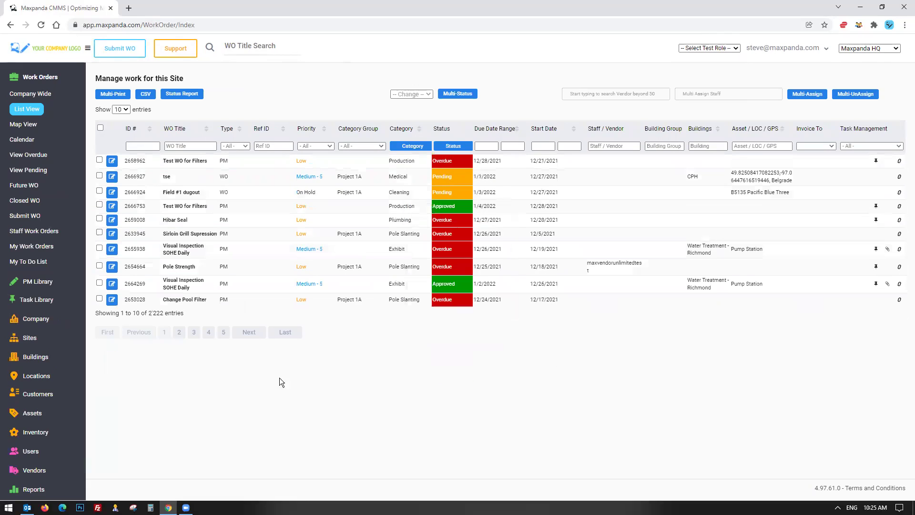
left_click_drag(149, 313, 181, 313)
Remove Overdue and Canceled from the default work order status view and check the entry count
left_click(453, 146)
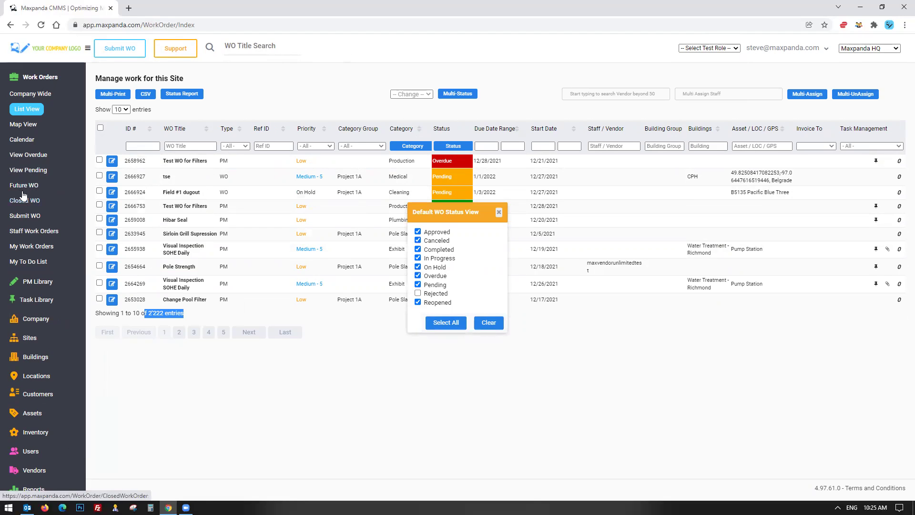
left_click(419, 276)
left_click(419, 240)
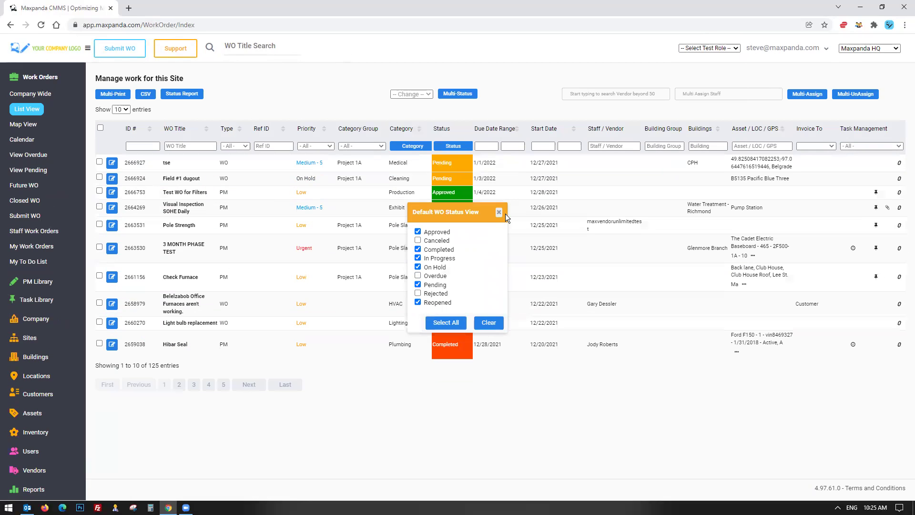
left_click(500, 212)
left_click_drag(185, 365, 145, 364)
Exclude On Hold and Reopened work orders from the default status view and check the entry count
left_click(453, 146)
left_click(432, 267)
left_click(437, 302)
left_click(499, 212)
left_click_drag(149, 359, 207, 360)
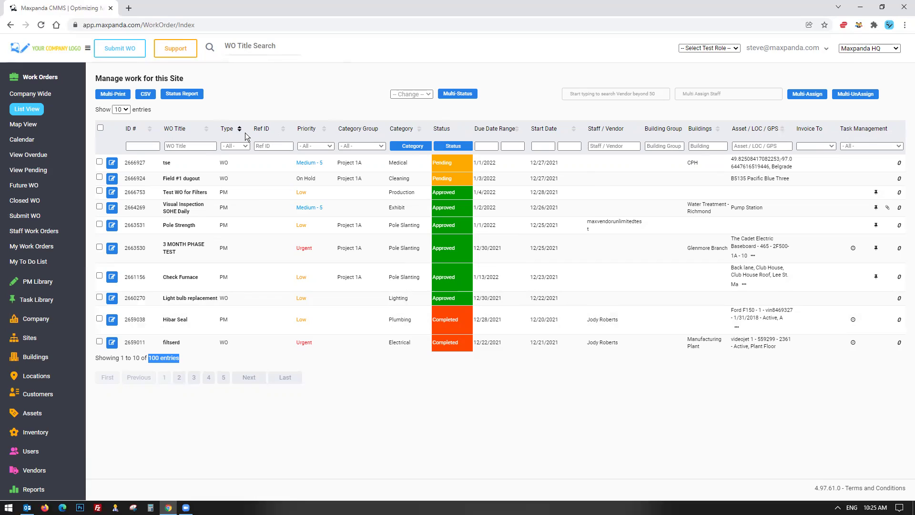
Select all work orders on the current page of the site's list
left_click(250, 110)
left_click(100, 127)
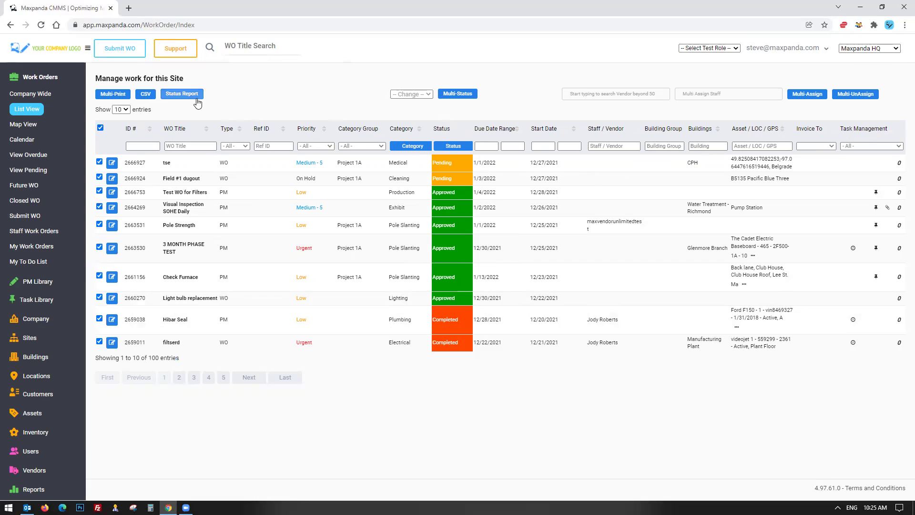
Choose Reject as the bulk status for the selected work orders
left_click(410, 93)
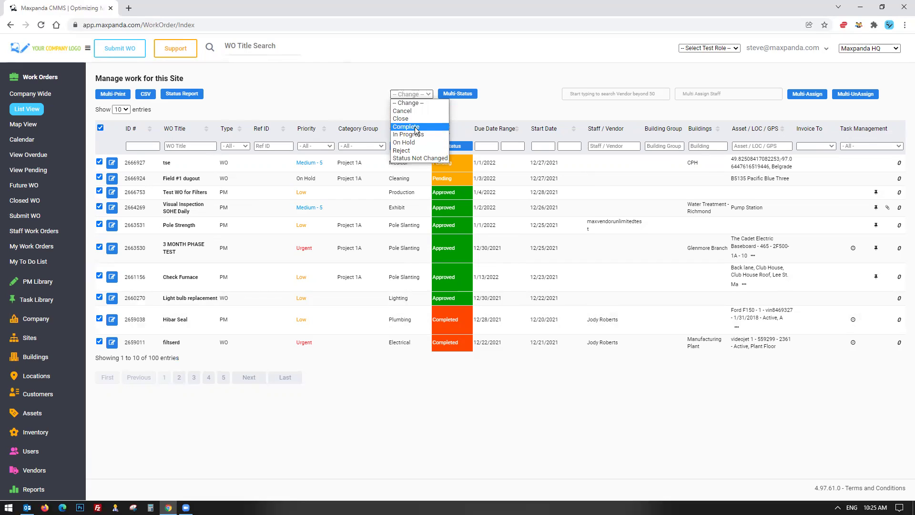
left_click(410, 150)
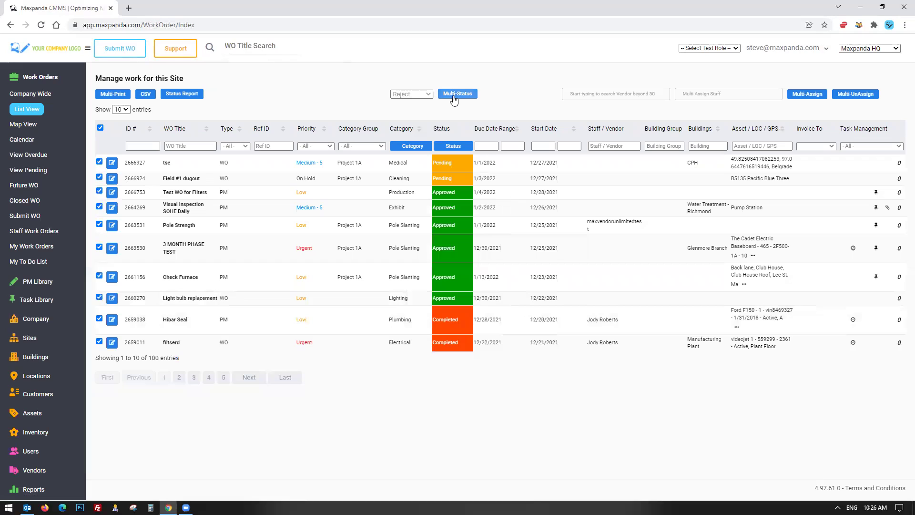
Pick the vendor Acme Electric and two staff members for bulk assignment of the selected work orders
left_click(599, 93)
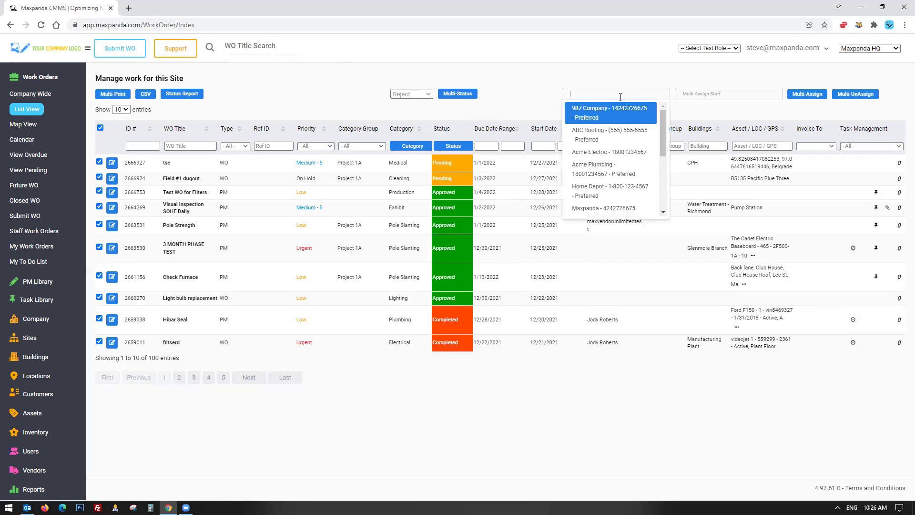
left_click(596, 152)
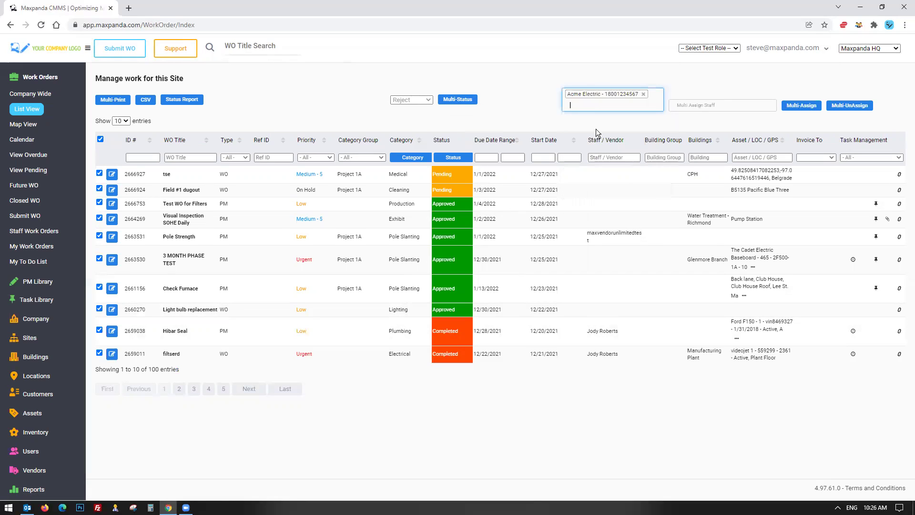
left_click(699, 104)
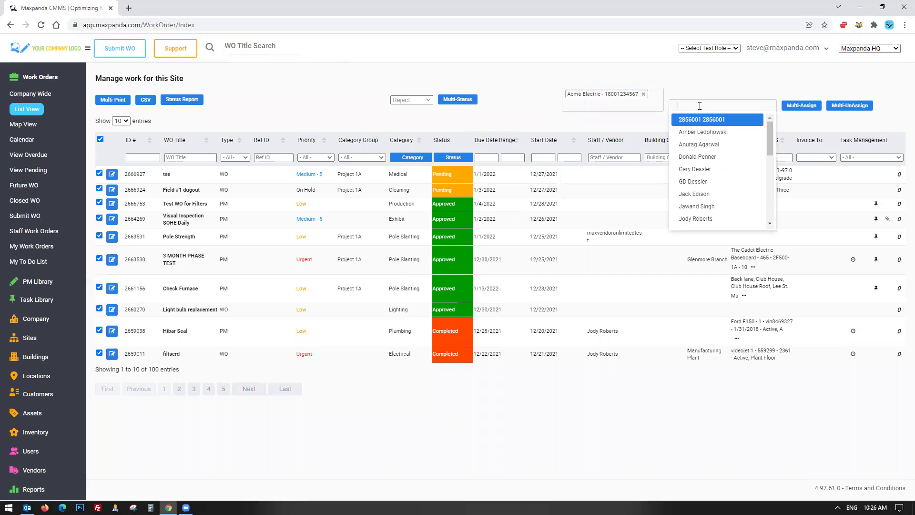
left_click(696, 156)
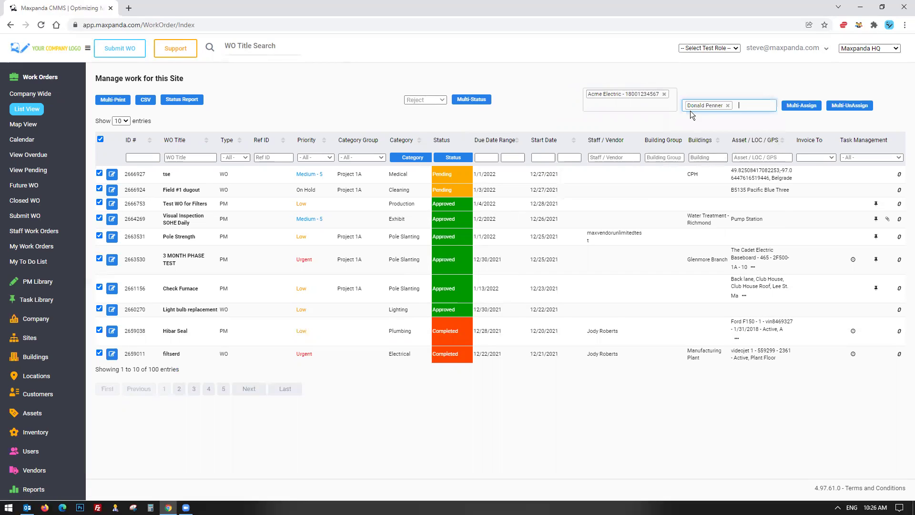
left_click(735, 108)
left_click(708, 169)
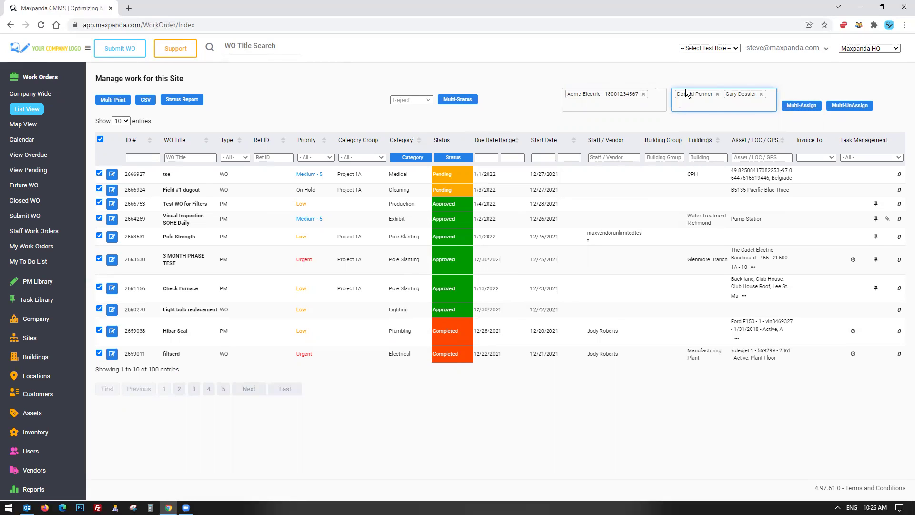
Clear the vendor and staff from the bulk assignment and deselect all work orders
left_click(644, 94)
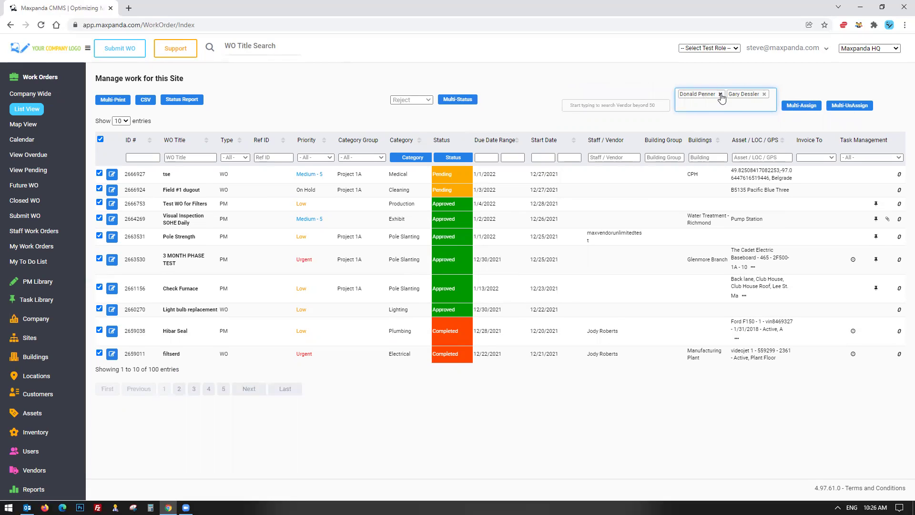
left_click(717, 94)
left_click(716, 95)
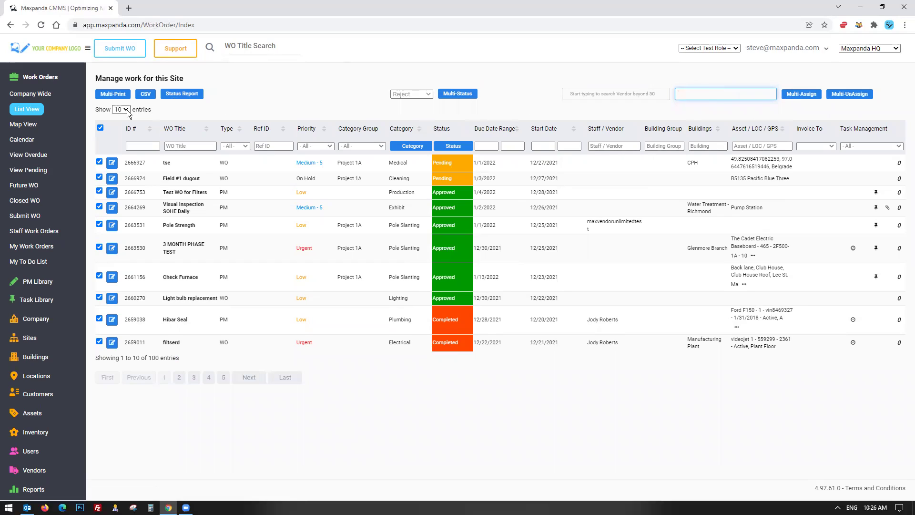
left_click(102, 129)
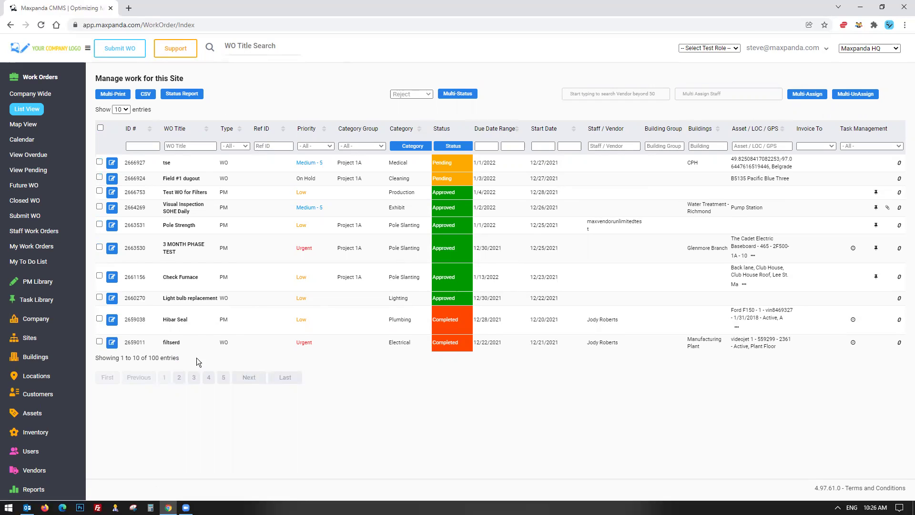
Filter the work orders by a staff member's first name and compare the entry count
left_click_drag(196, 358, 125, 358)
left_click(611, 145)
left_click_drag(183, 410, 136, 410)
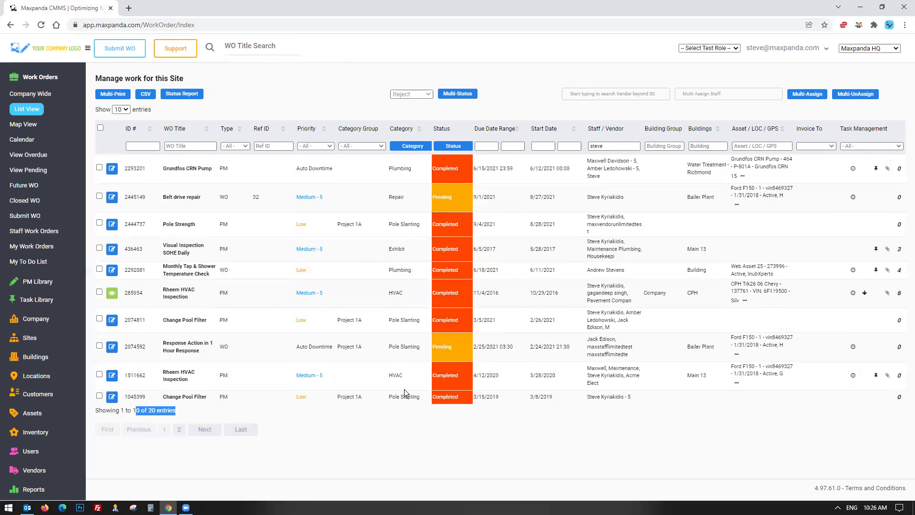
Select all filtered work orders on the page and choose Close as their bulk status
left_click(100, 128)
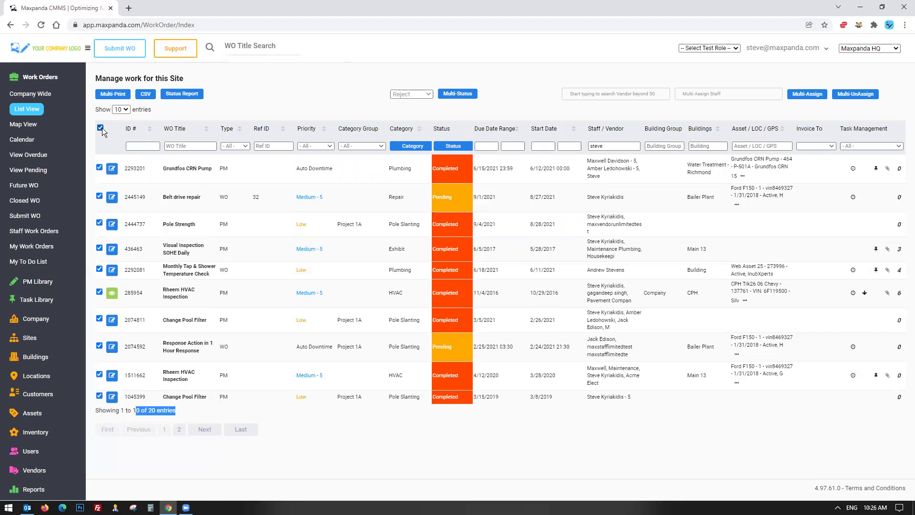
left_click(417, 94)
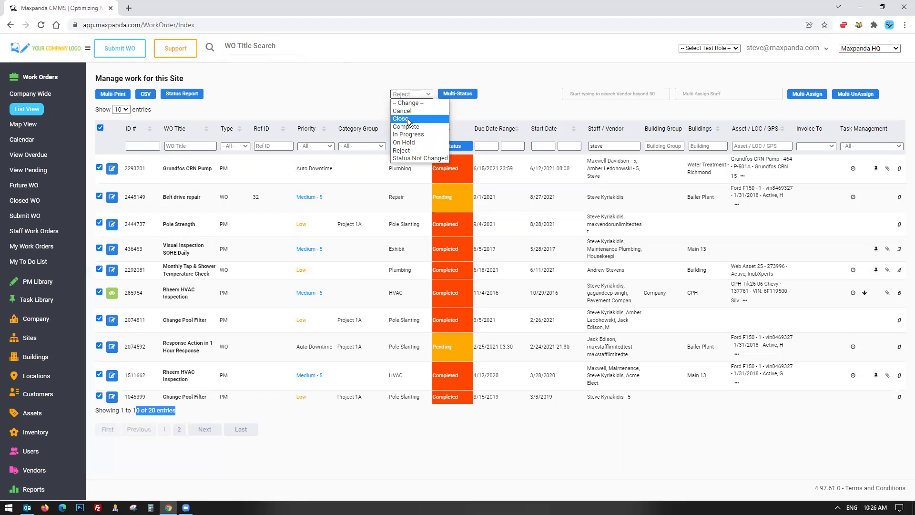
left_click(407, 118)
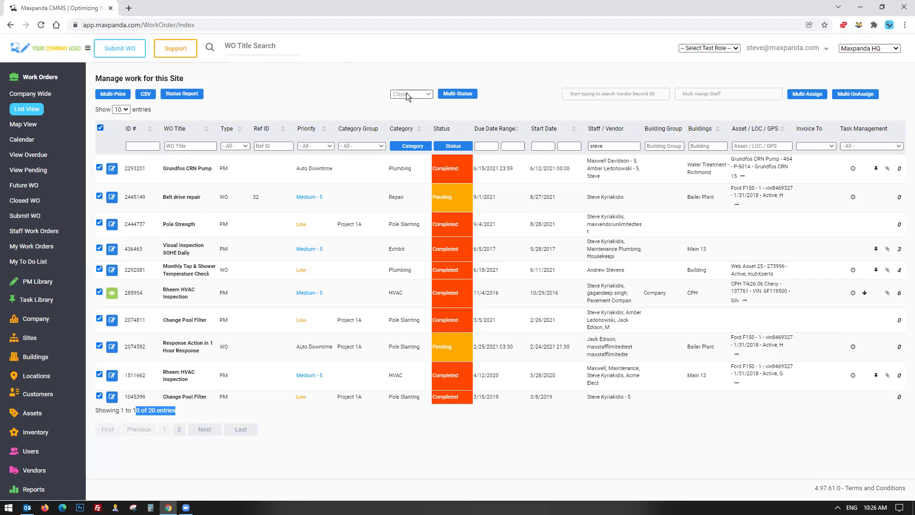
Exclude the pending Belt drive repair and Response Action in 1 Hour Response work orders from the selection
left_click_drag(179, 196, 445, 192)
left_click(99, 193)
left_click(100, 196)
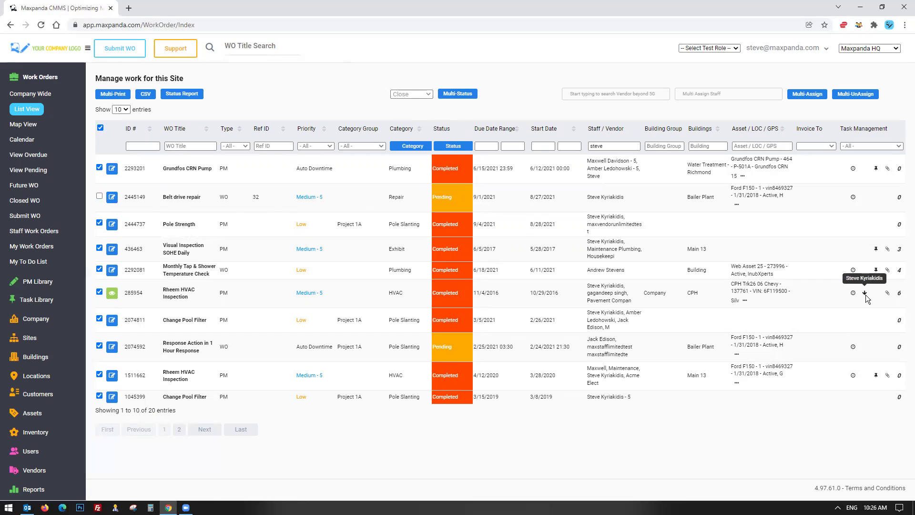
left_click_drag(775, 304, 155, 297)
left_click(217, 300)
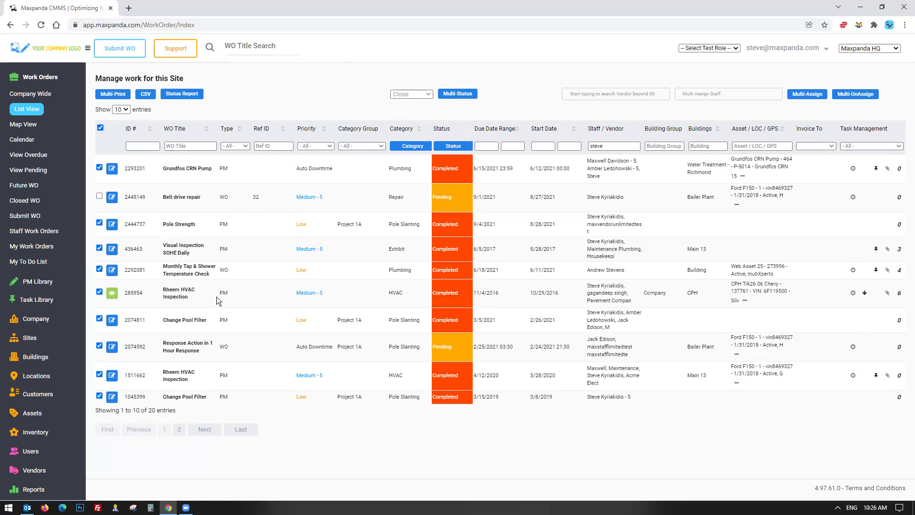
left_click(99, 345)
Clear the staff and vendor filter so the full site work order list is shown
left_click_drag(625, 146, 567, 153)
key("BackSpace")
left_click(292, 97)
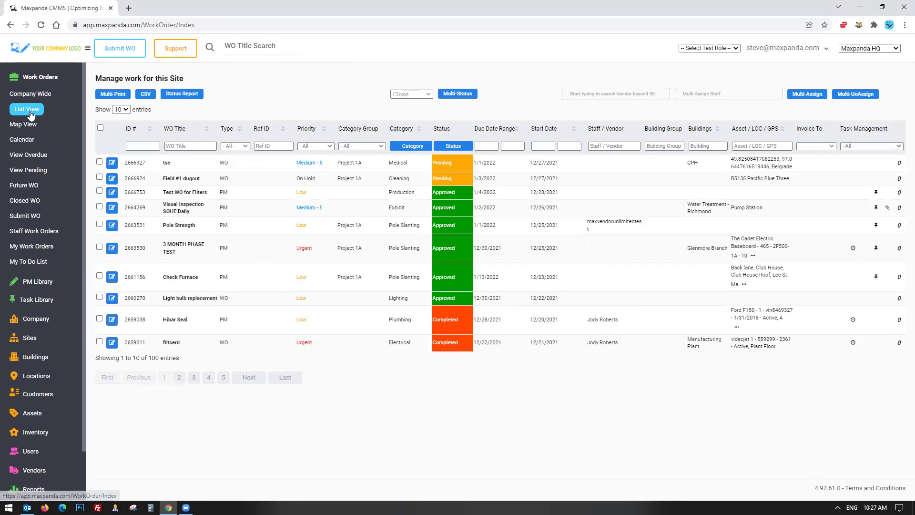
Show Approved work orders on the map and open the details of the 3 MONTH PHASE TEST work order
left_click(20, 126)
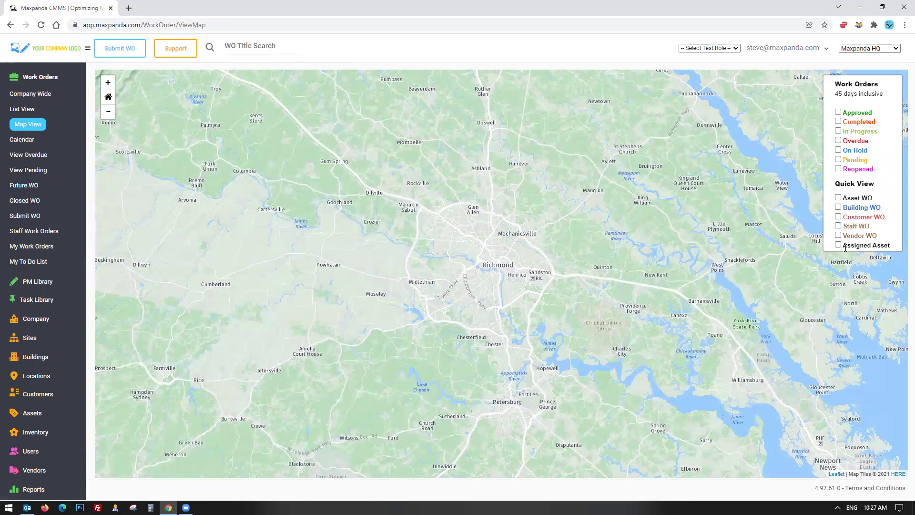
left_click_drag(845, 246, 890, 246)
left_click(857, 244)
left_click(838, 112)
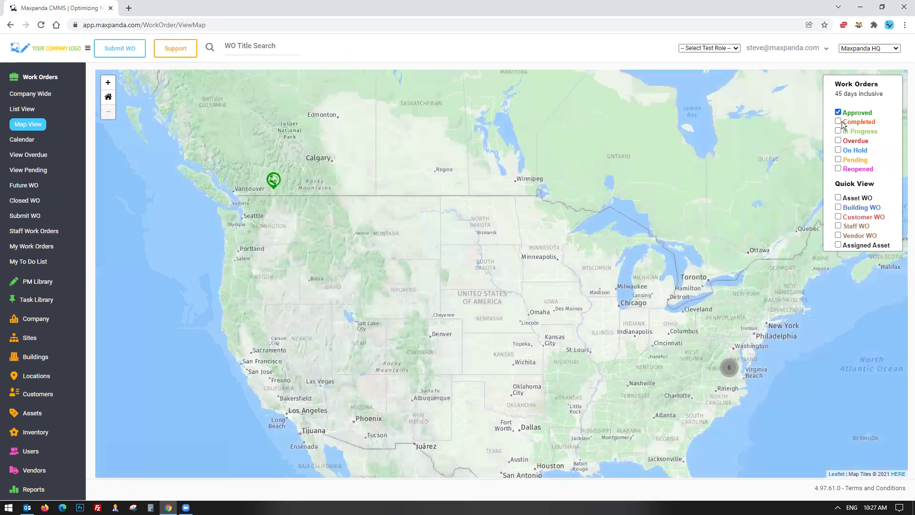
left_click(275, 181)
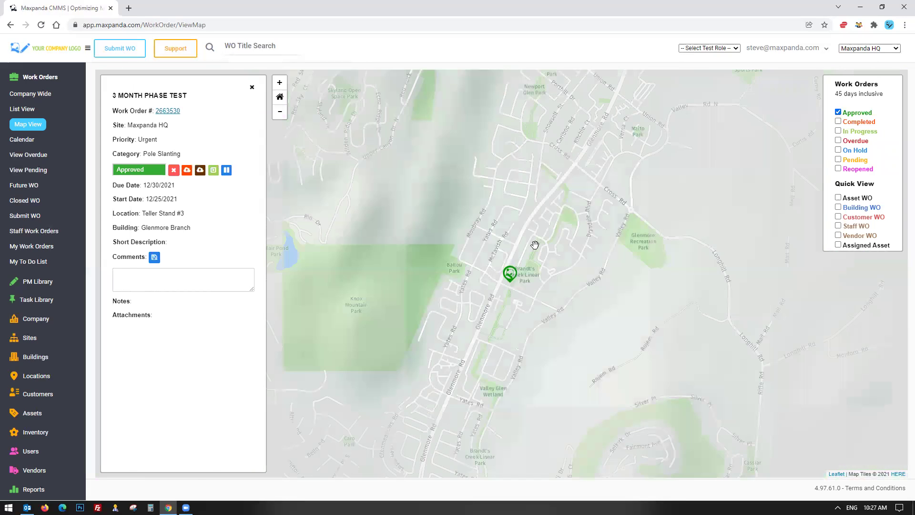
left_click_drag(503, 303, 440, 237)
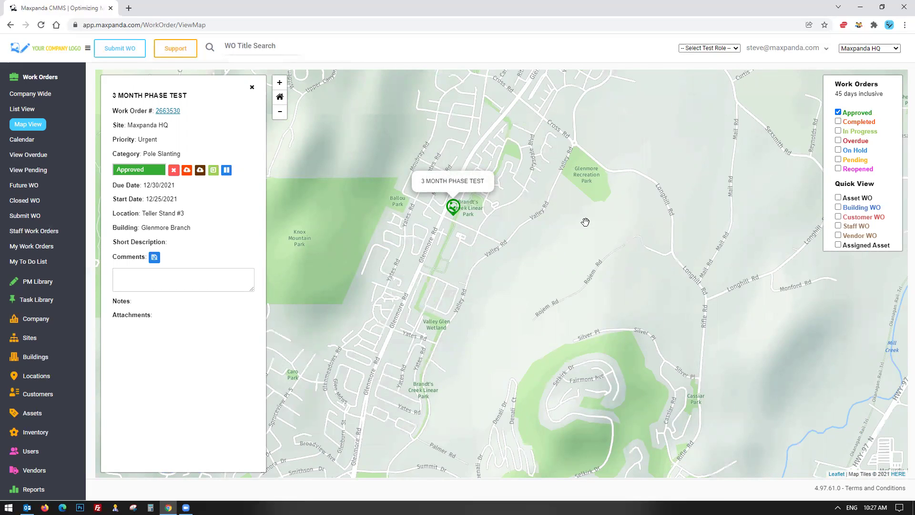
Switch the map to assigned assets and preview the Ford F150 marker
left_click(838, 244)
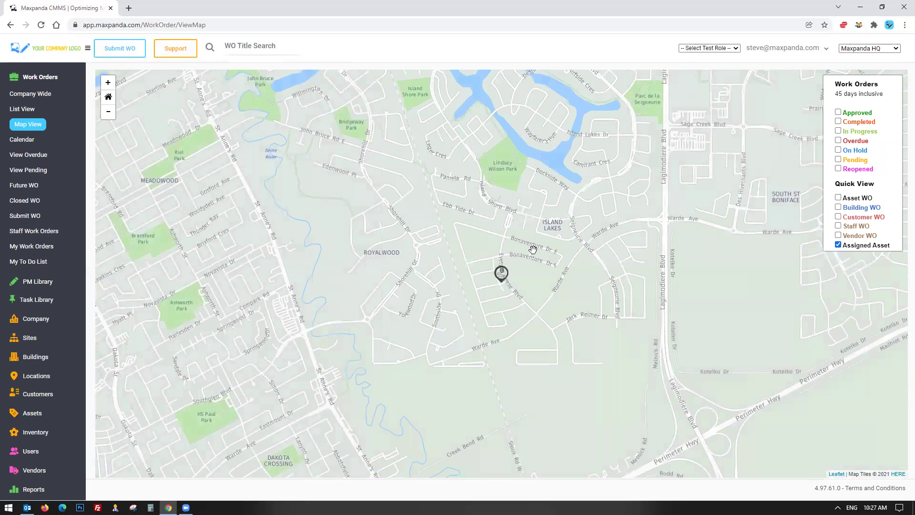
mouse_move(499, 279)
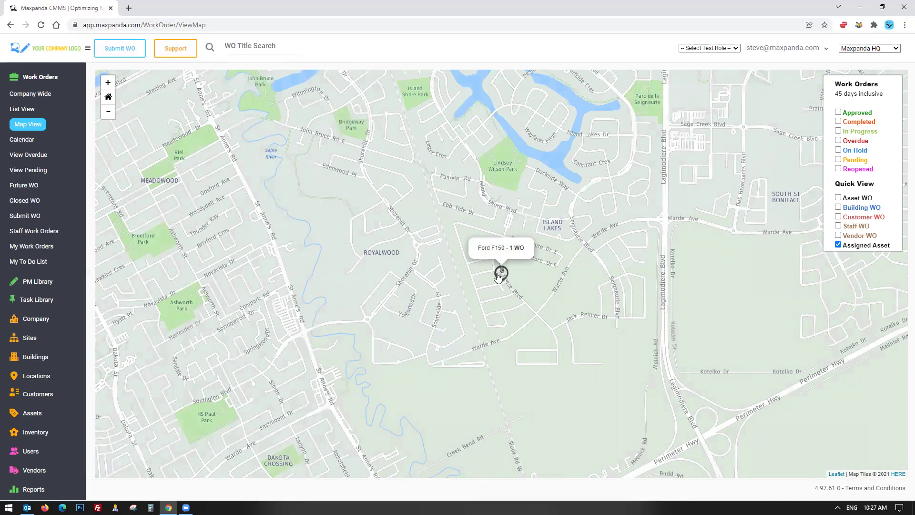
Open the work order calendar and examine its selection criteria and work order type options
left_click(23, 140)
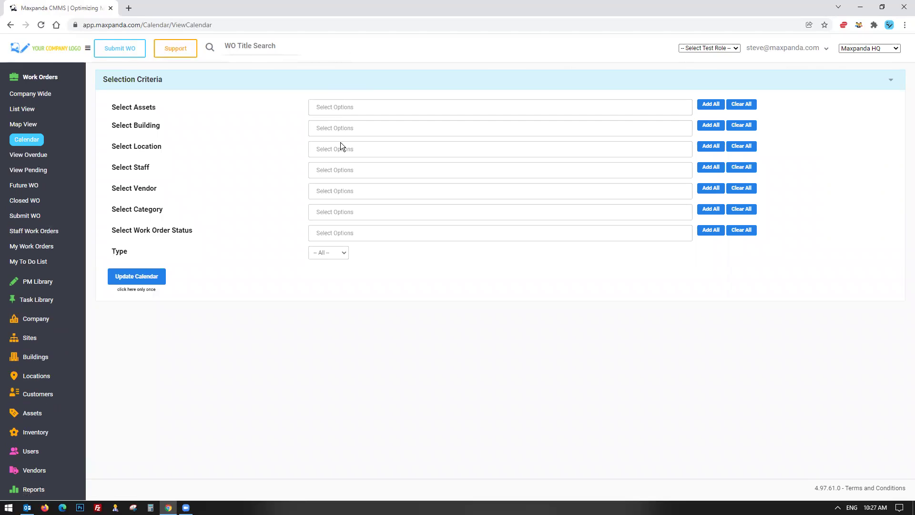
left_click(340, 251)
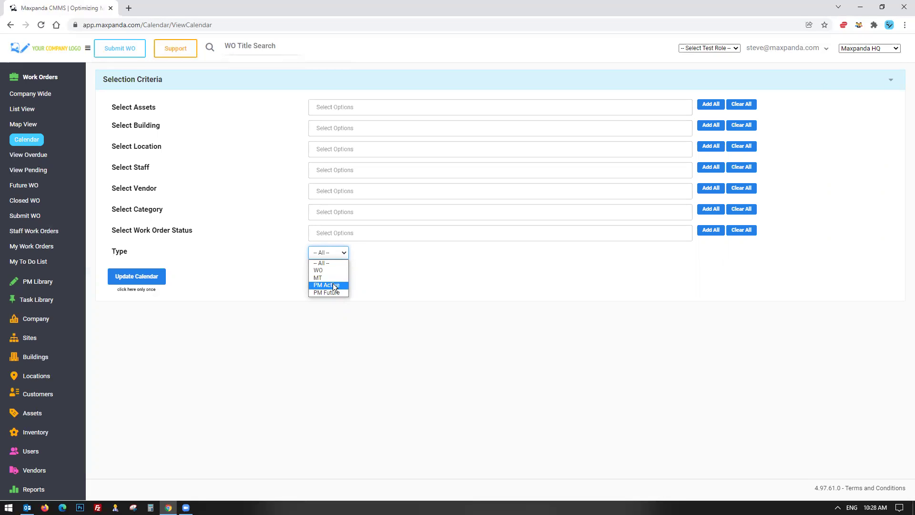
left_click(383, 253)
left_click(335, 143)
left_click(302, 164)
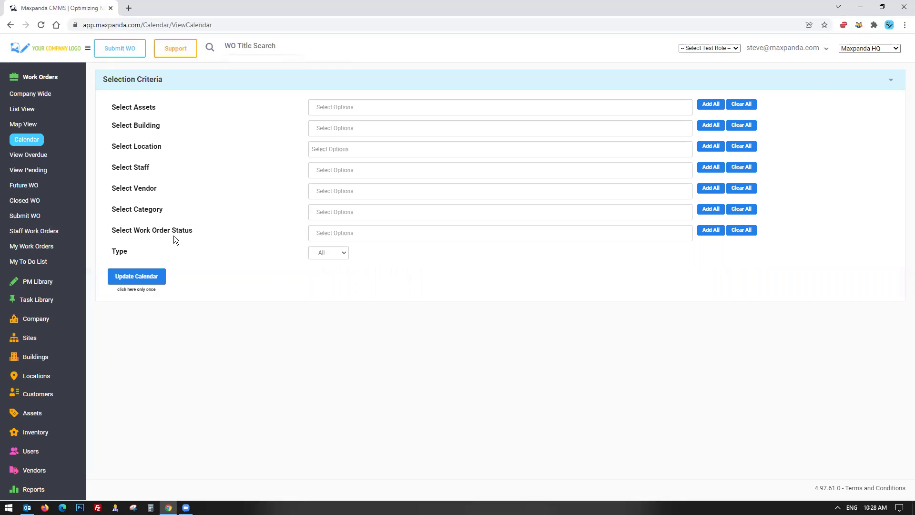
Generate the calendar for all types without other criteria and look over the December 2021 work orders
left_click(136, 277)
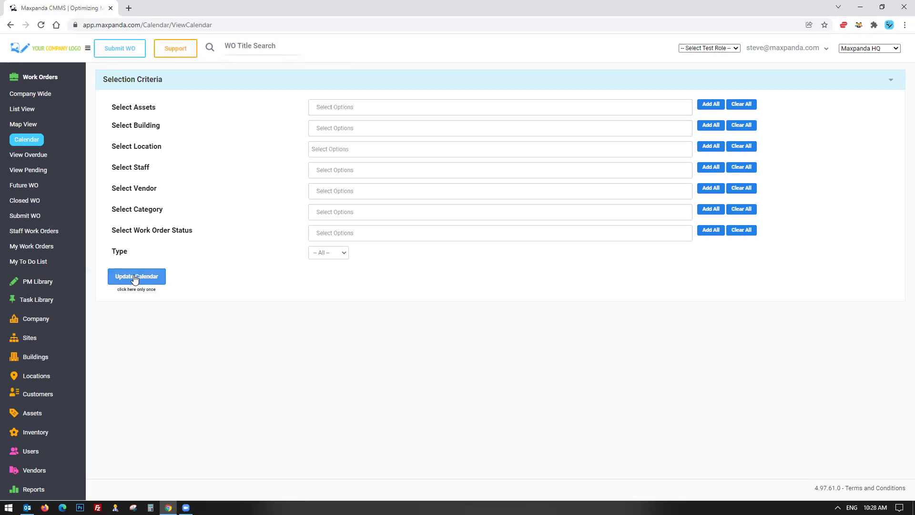
left_click(254, 78)
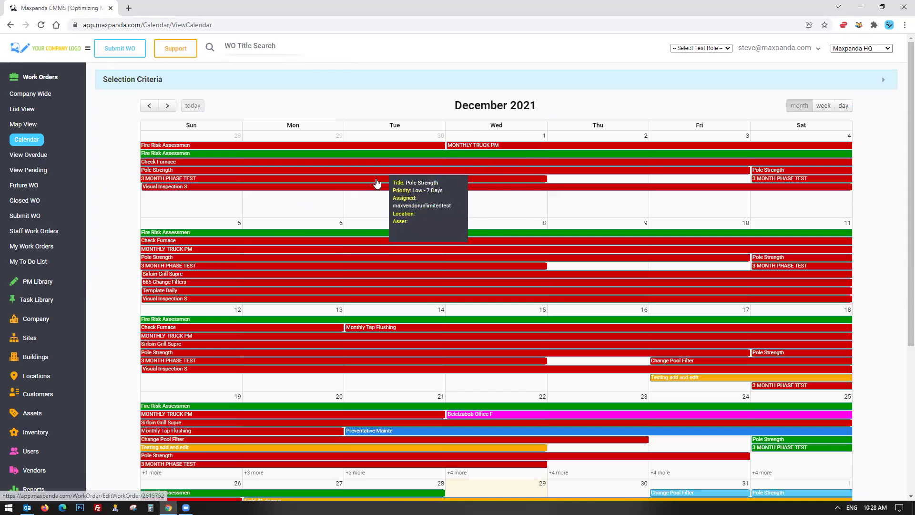
scroll(337, 280, "down", 4)
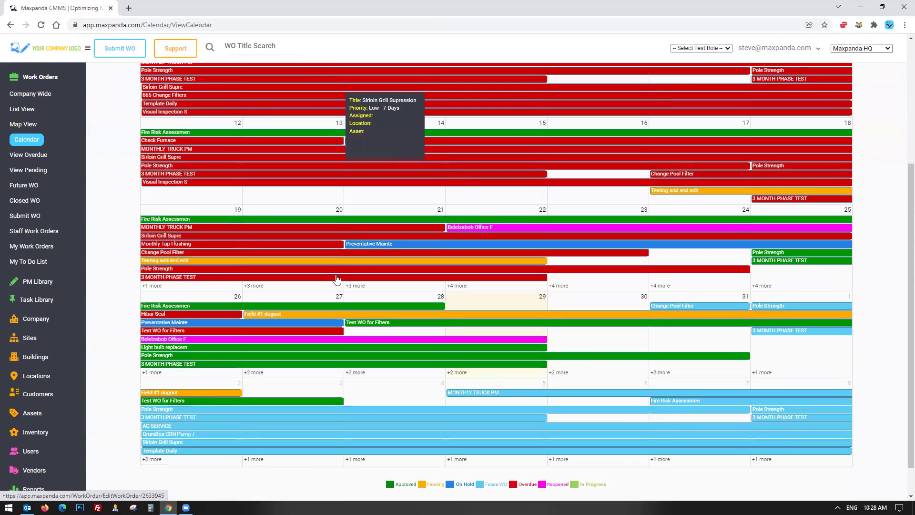
scroll(337, 280, "down", 2)
scroll(337, 280, "up", 2)
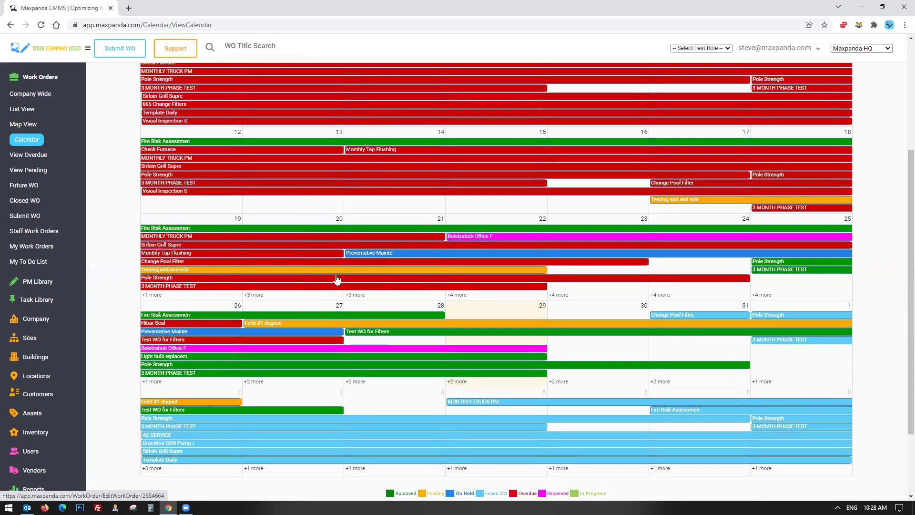
scroll(371, 295, "down", 1)
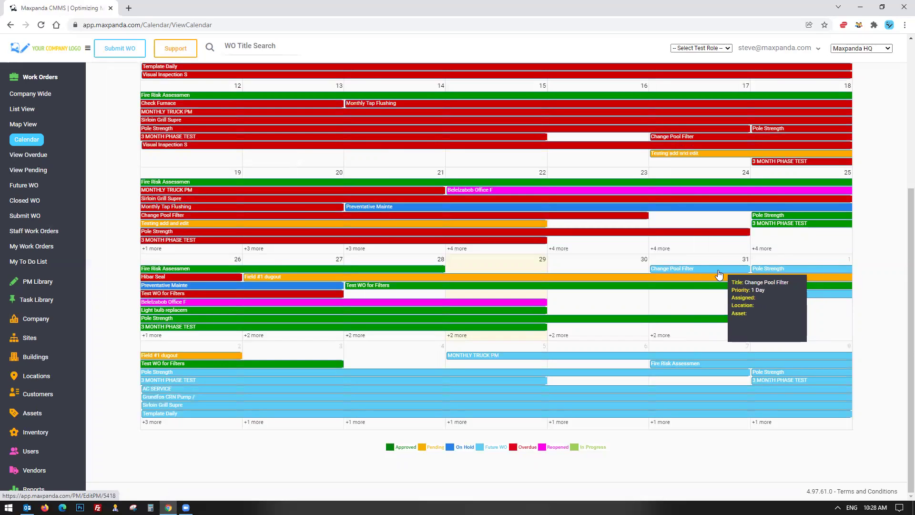
Try to reschedule the future Change Pool Filter work order from December 31 to January 4, then cancel the schedule change
left_click_drag(719, 275, 397, 351)
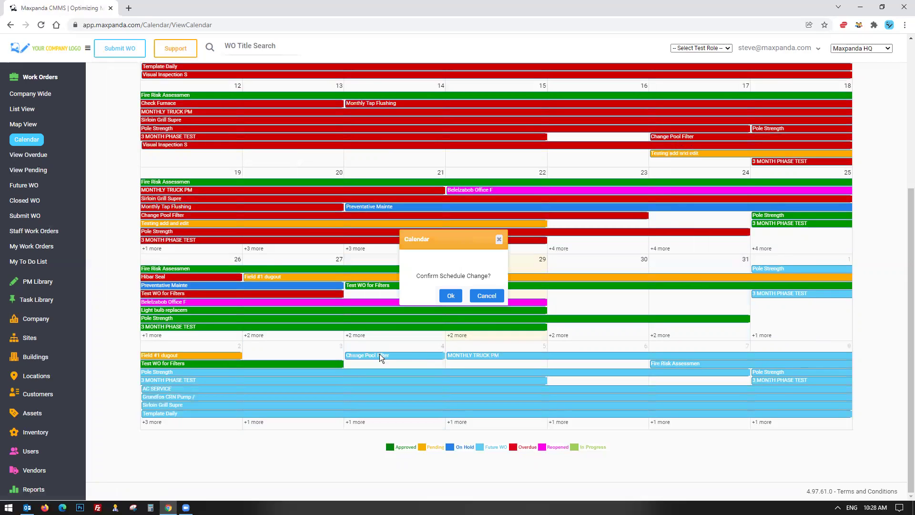
left_click(480, 296)
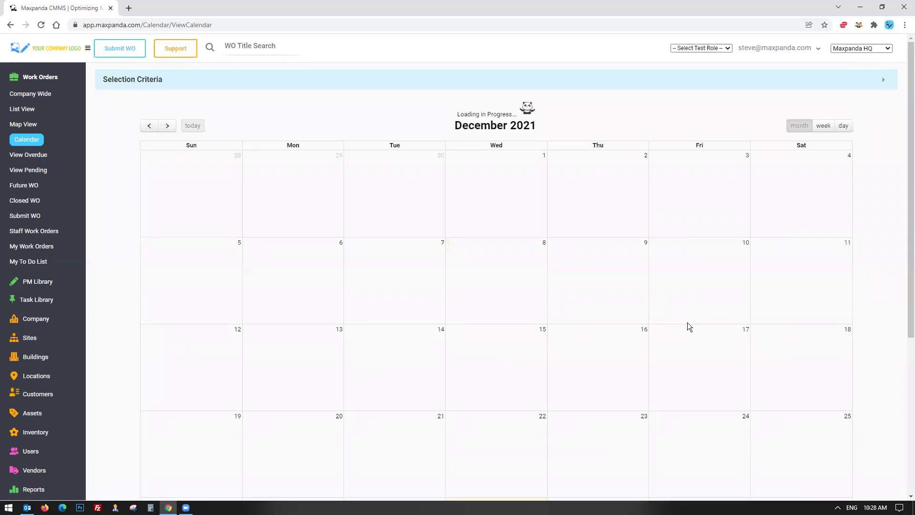
scroll(688, 322, "down", 3)
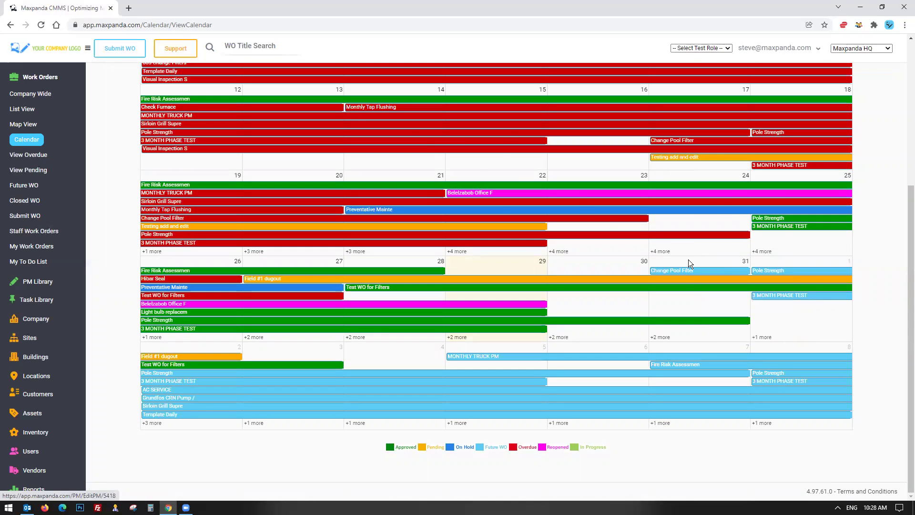
scroll(764, 105, "up", 5)
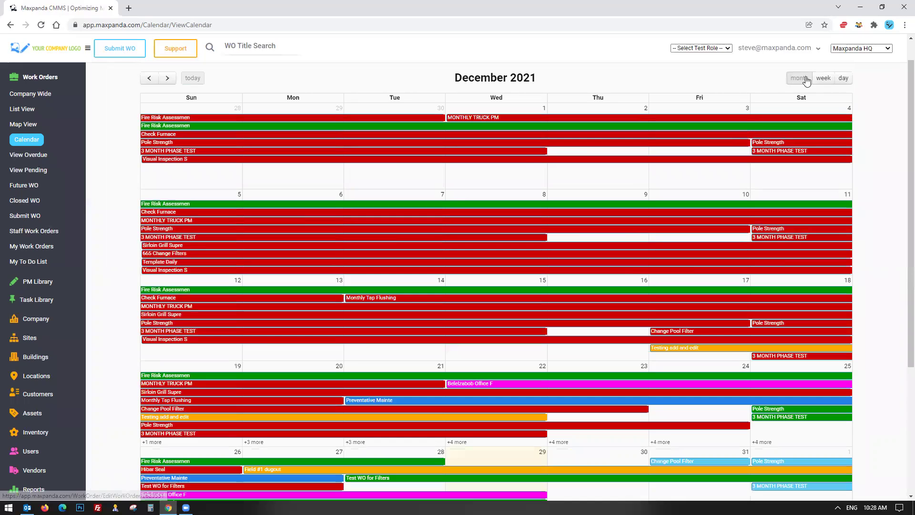
Cycle the calendar through its week and day views, return to month view, and look over the December work orders and status legend
left_click(829, 79)
left_click(844, 79)
left_click(799, 79)
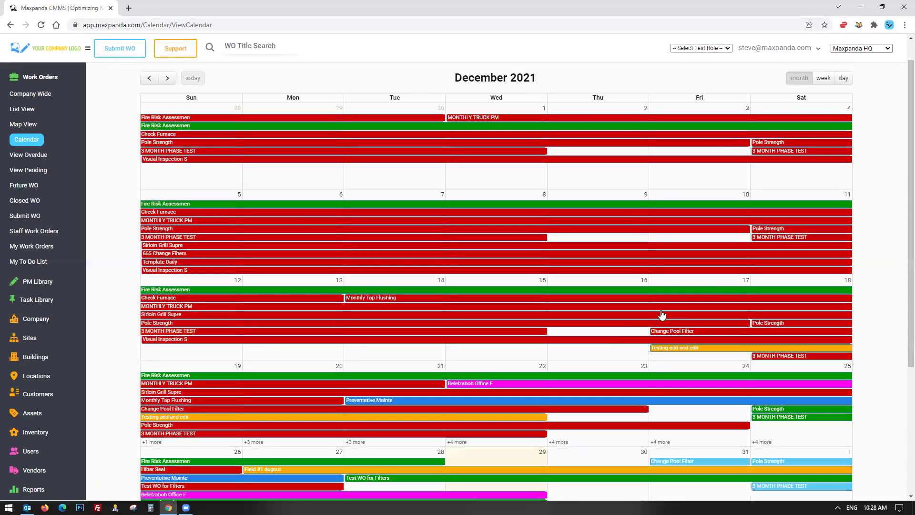
scroll(597, 334, "down", 5)
scroll(597, 334, "down", 1)
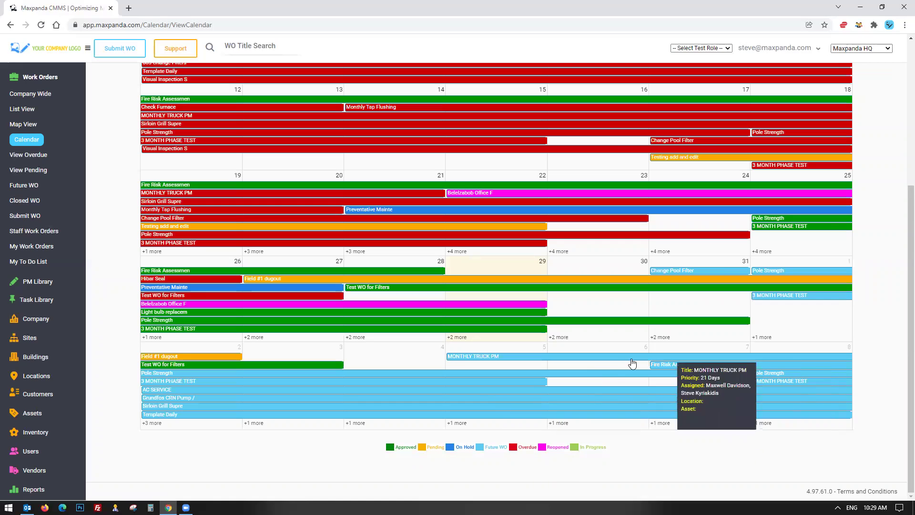
scroll(382, 243, "up", 4)
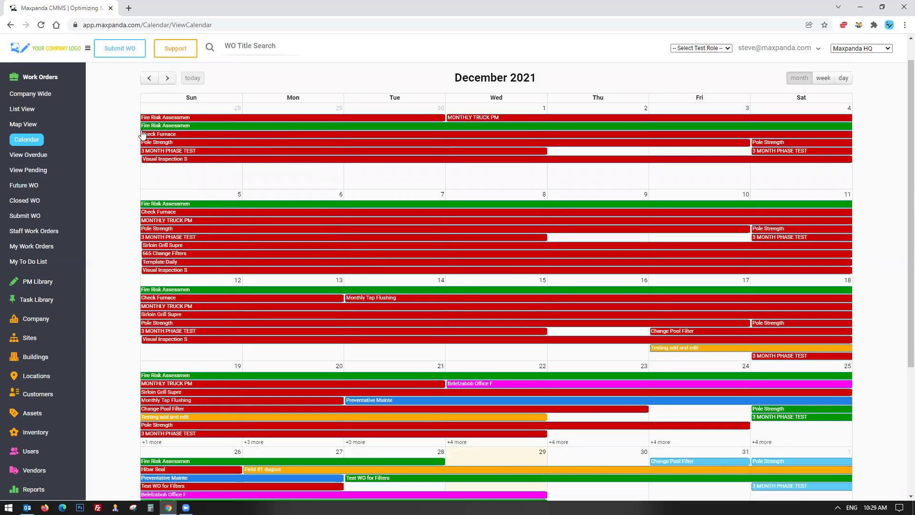
Open the work order list view for the site and look over the main modules and work order pages
left_click(20, 113)
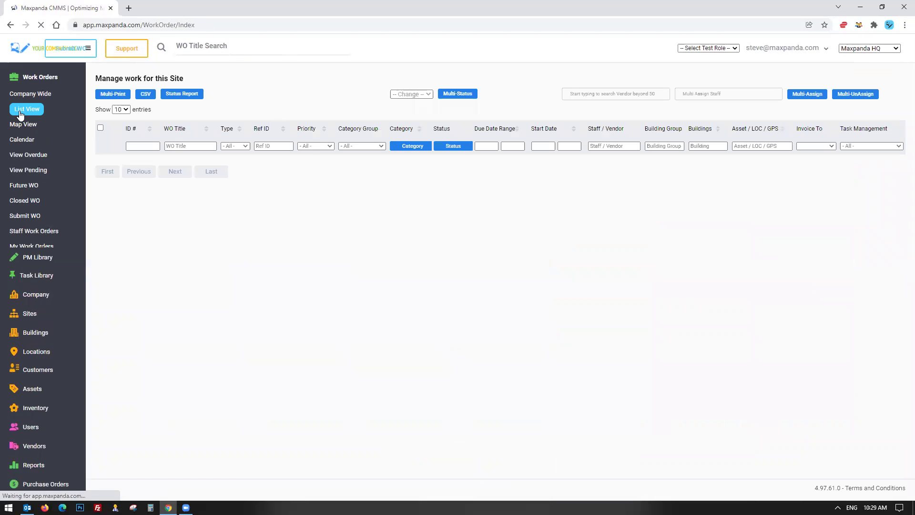
left_click(31, 78)
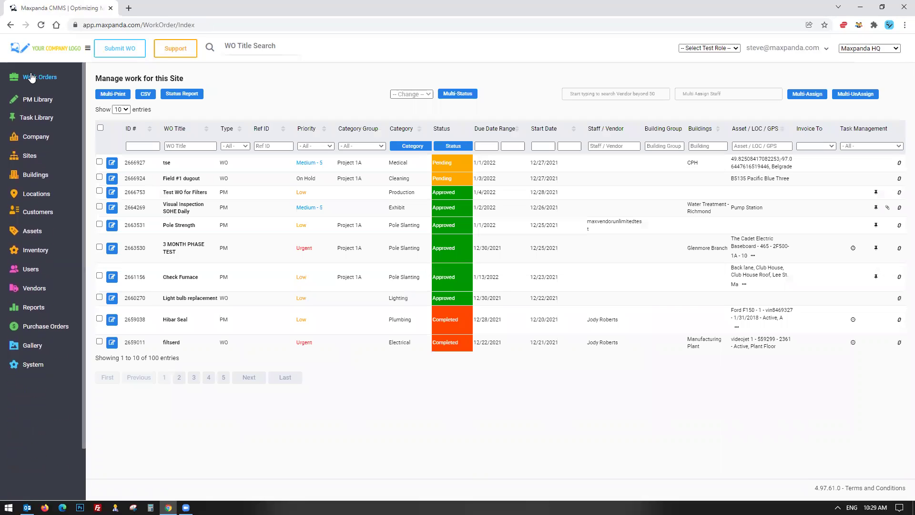
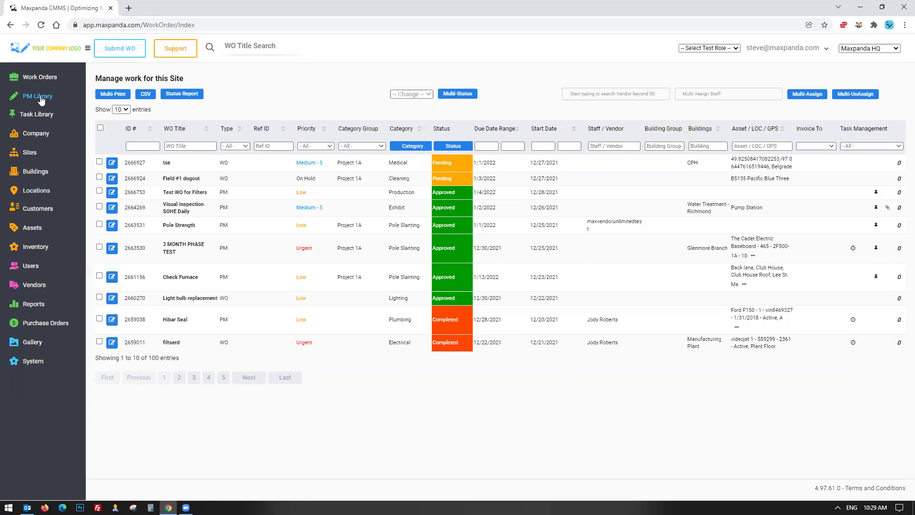
left_click(40, 77)
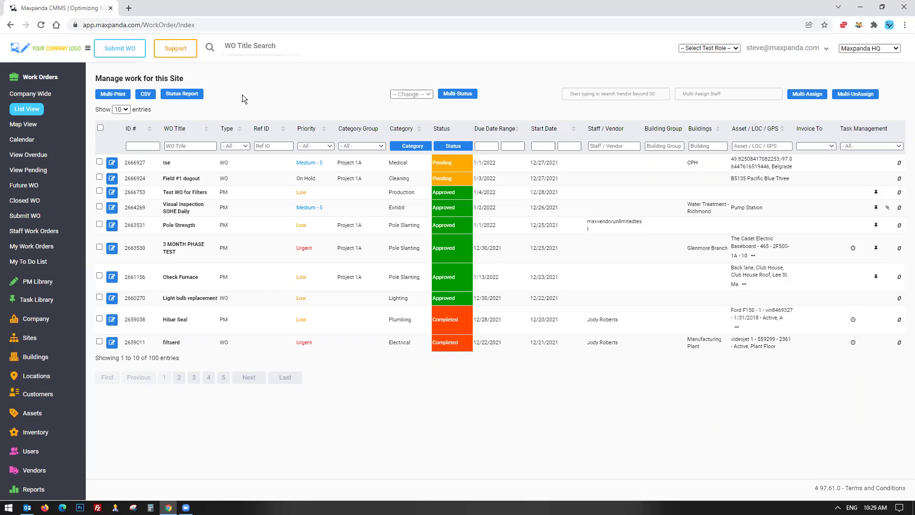
Start a new work order titled "Pump is making noise please check" and correct the misspelled word
left_click(117, 54)
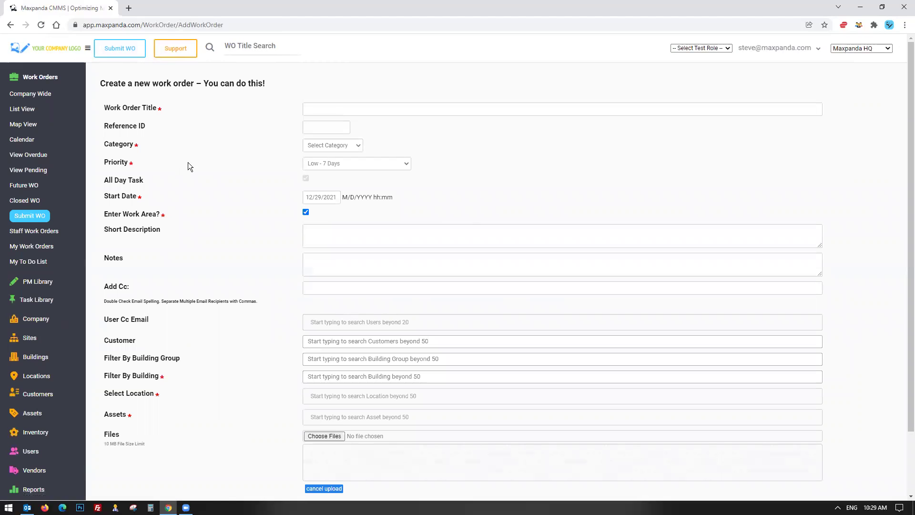
left_click(336, 109)
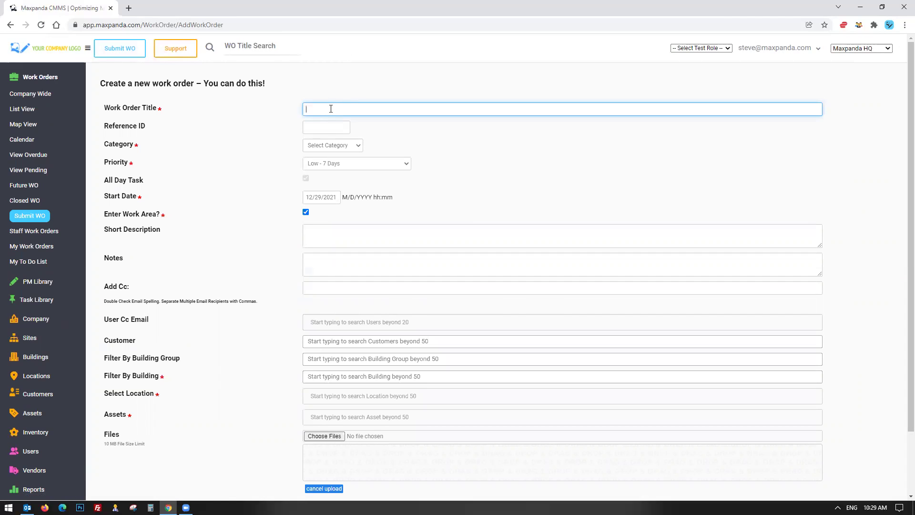
type("Pump is making noise plesae check")
right_click(374, 109)
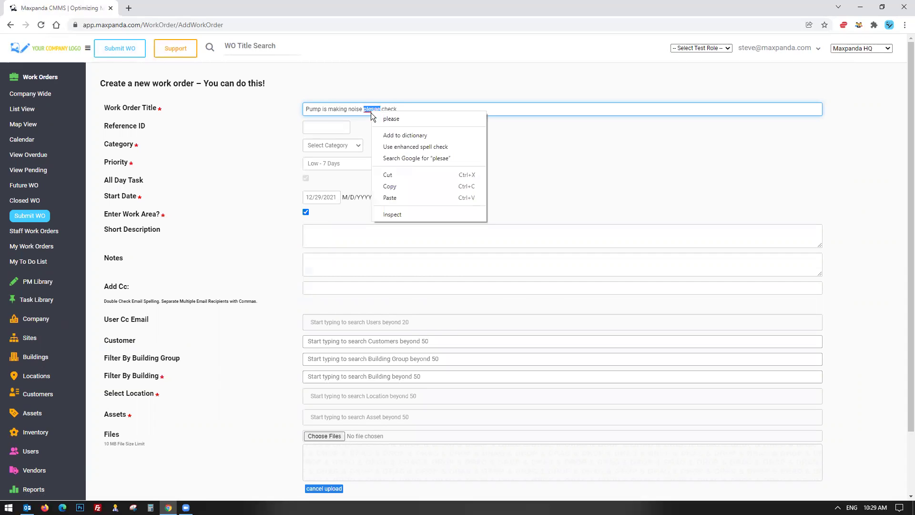
left_click(401, 117)
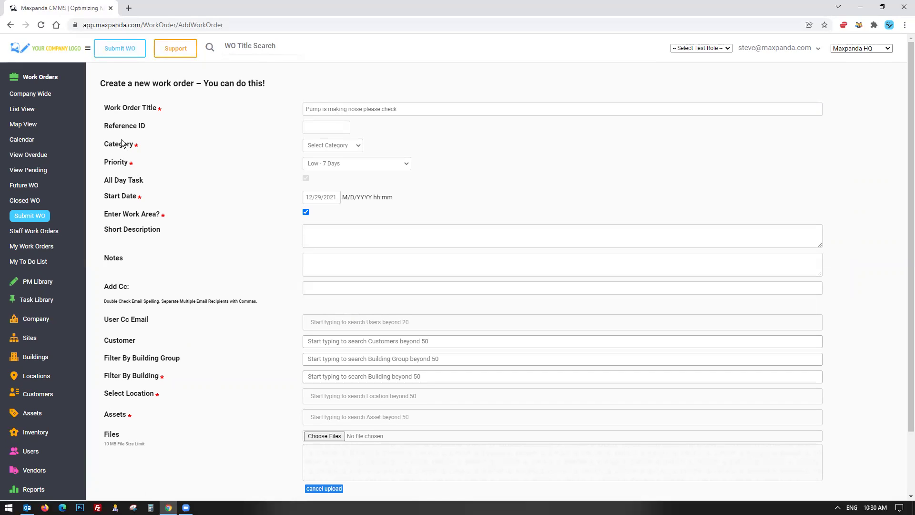
left_click_drag(107, 183, 180, 415)
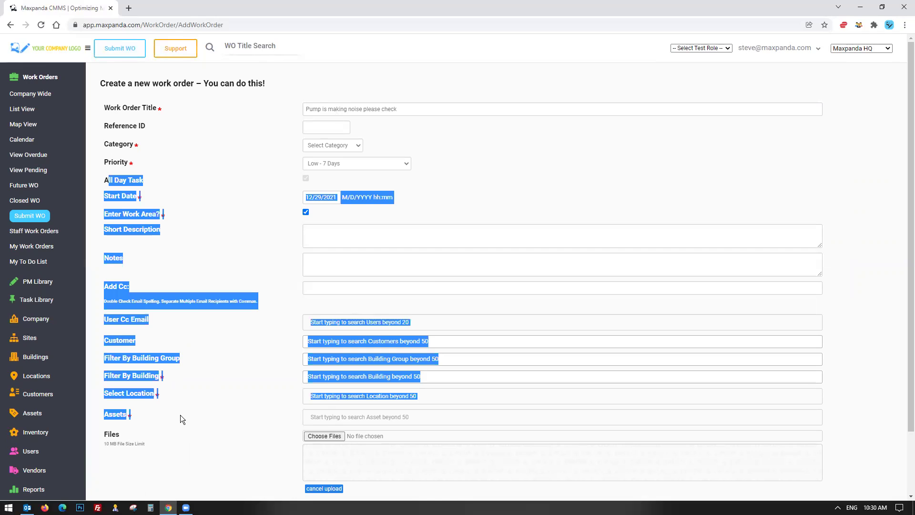
left_click(179, 446)
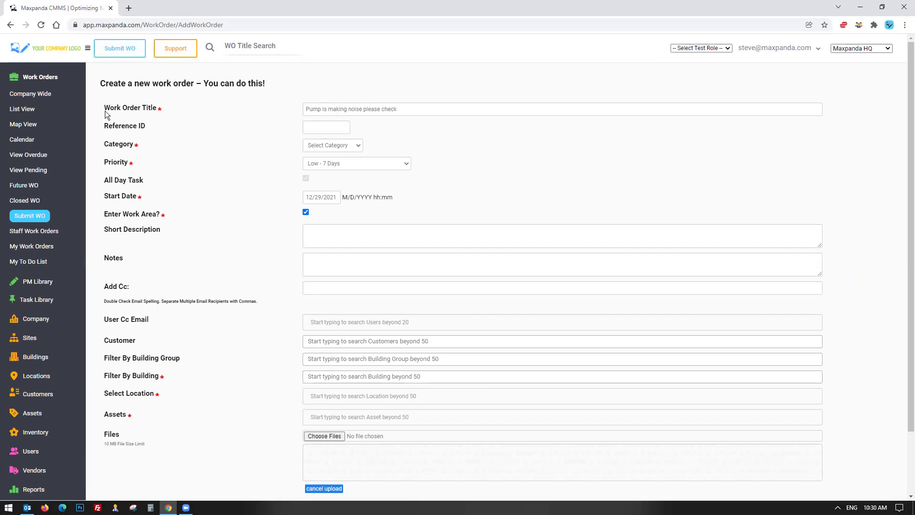
left_click_drag(105, 110, 165, 108)
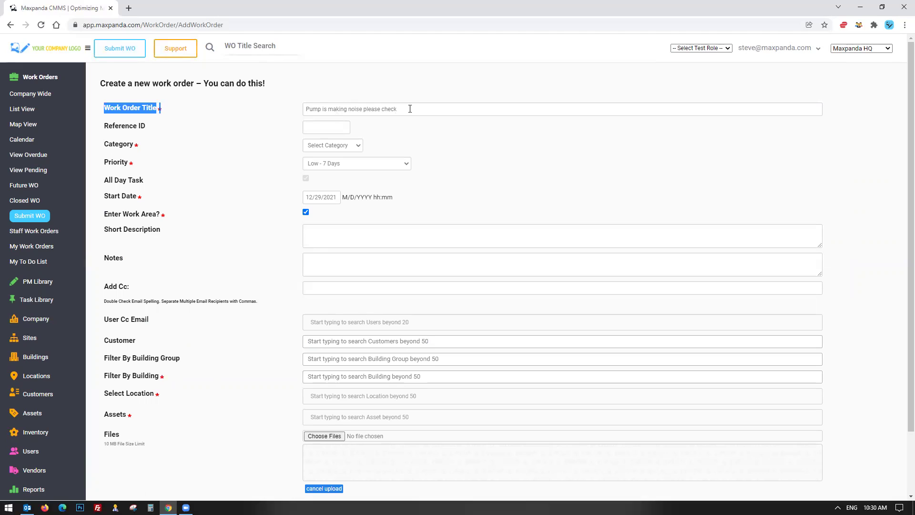
left_click_drag(409, 108, 289, 111)
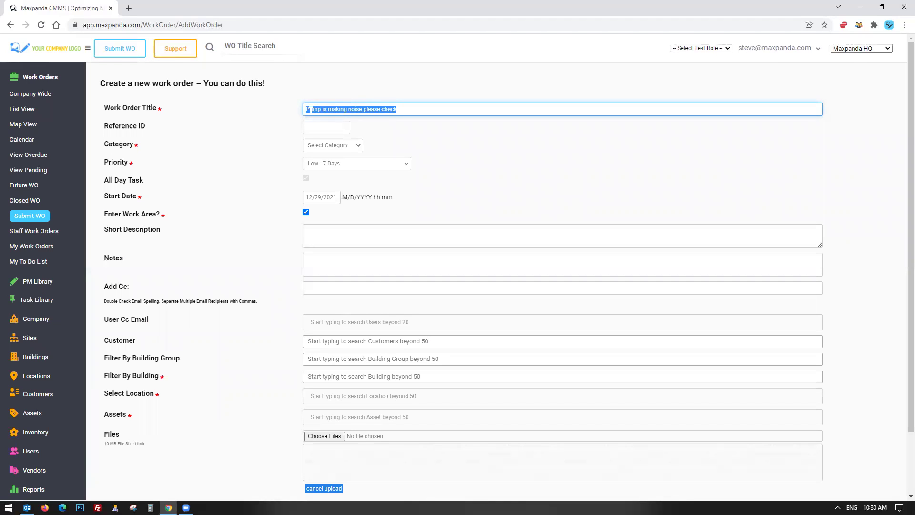
left_click(401, 109)
left_click_drag(401, 109, 287, 109)
Try 123 as the work order's reference ID, then clear the field
left_click(321, 130)
left_click_drag(109, 126, 163, 127)
left_click(319, 127)
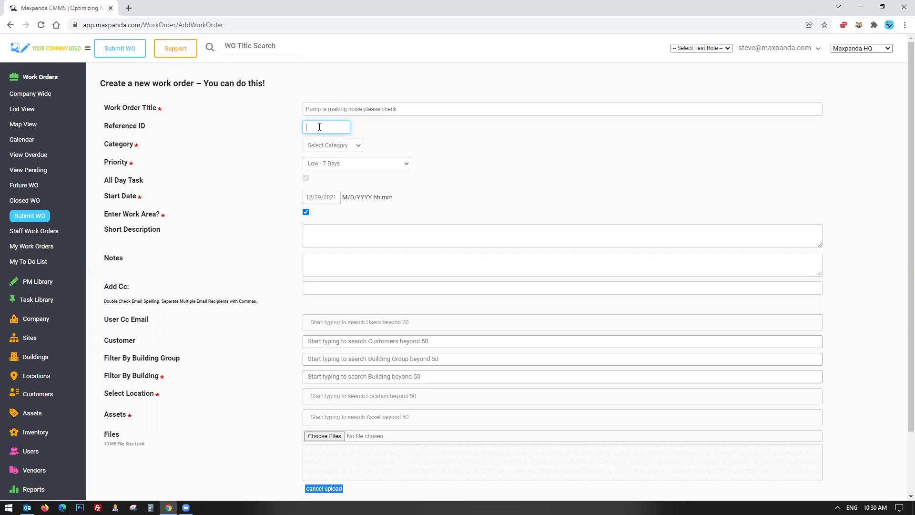
type("123")
key("shift+Left")
key("shift+Left")
key("shift+Left")
key("BackSpace")
Set the work order's category to Plumbing and its priority to Urgent - 1 Days
left_click(337, 145)
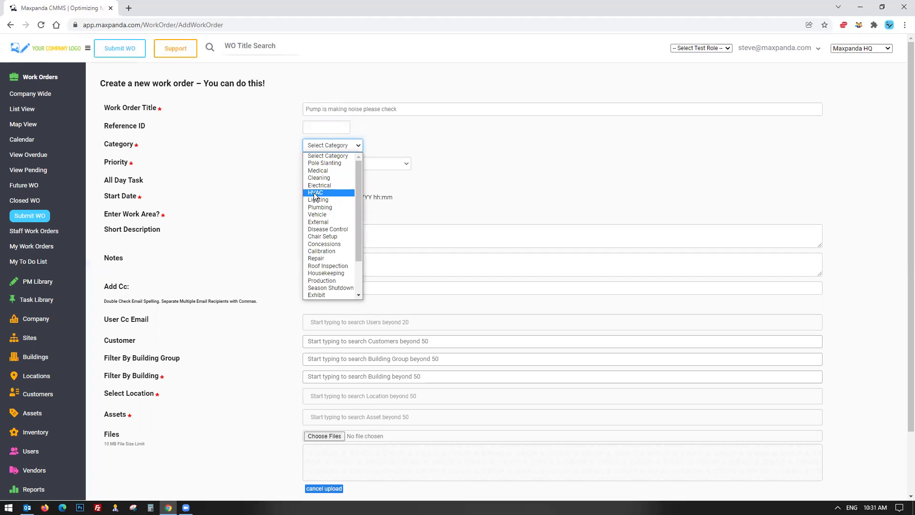
scroll(315, 195, "down", 2)
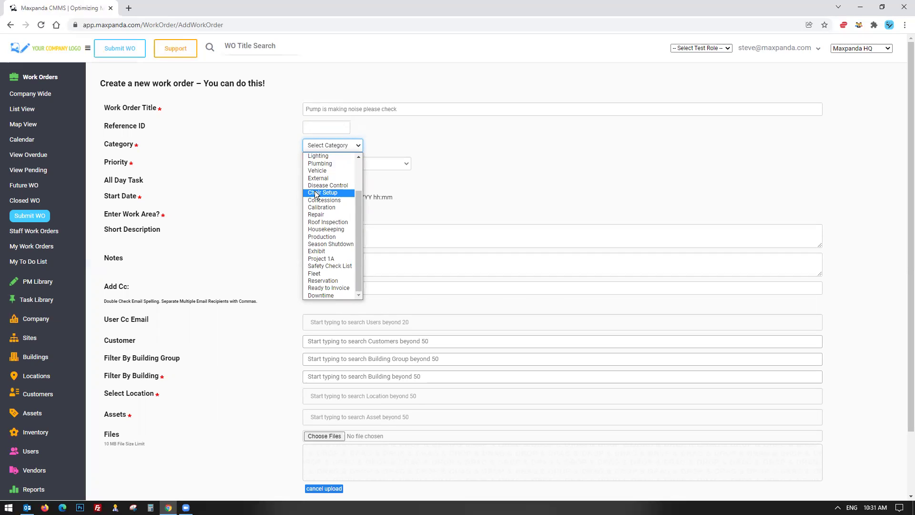
scroll(315, 192, "up", 2)
scroll(316, 192, "down", 2)
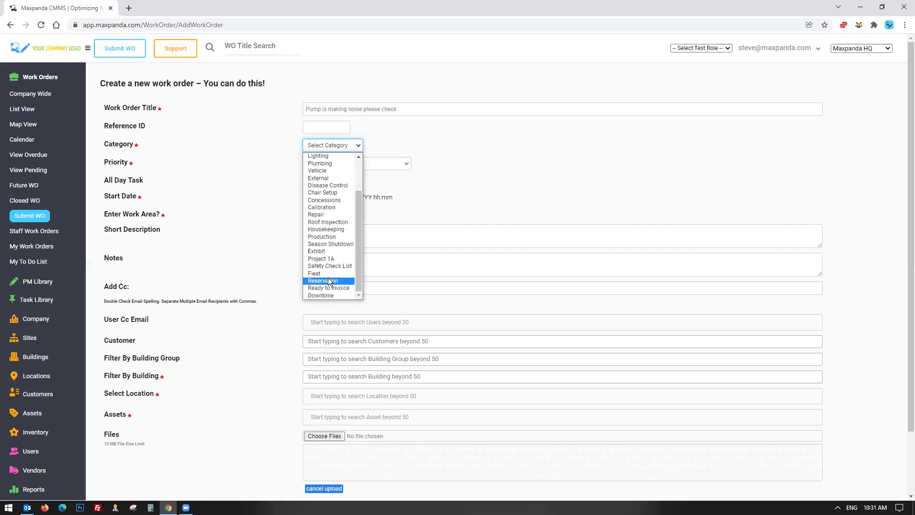
scroll(328, 279, "up", 2)
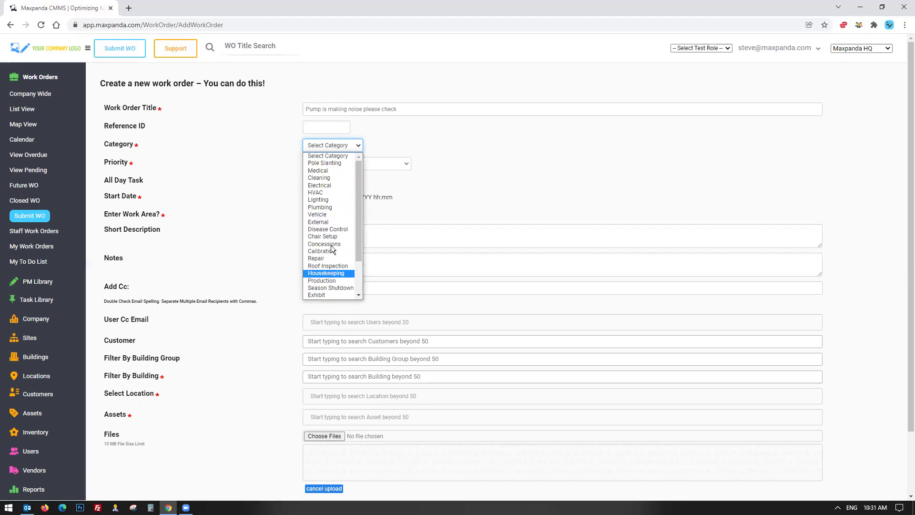
left_click(324, 208)
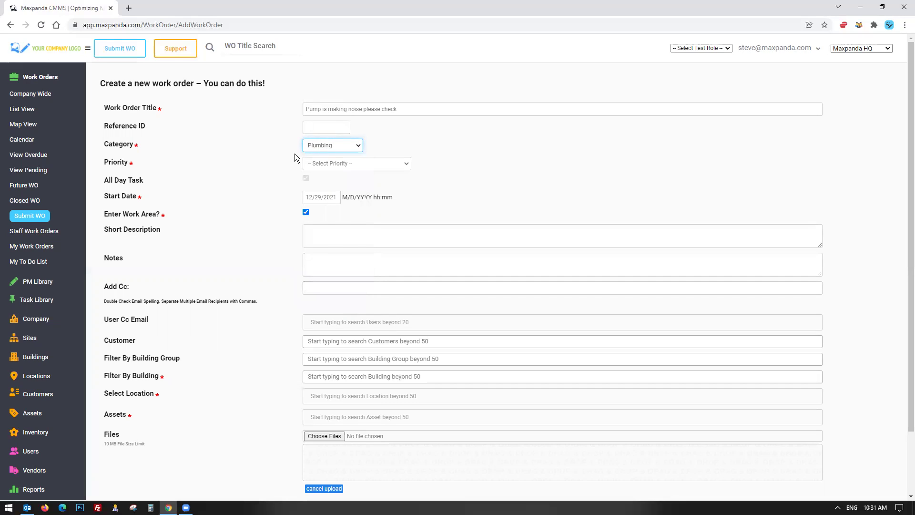
left_click(354, 164)
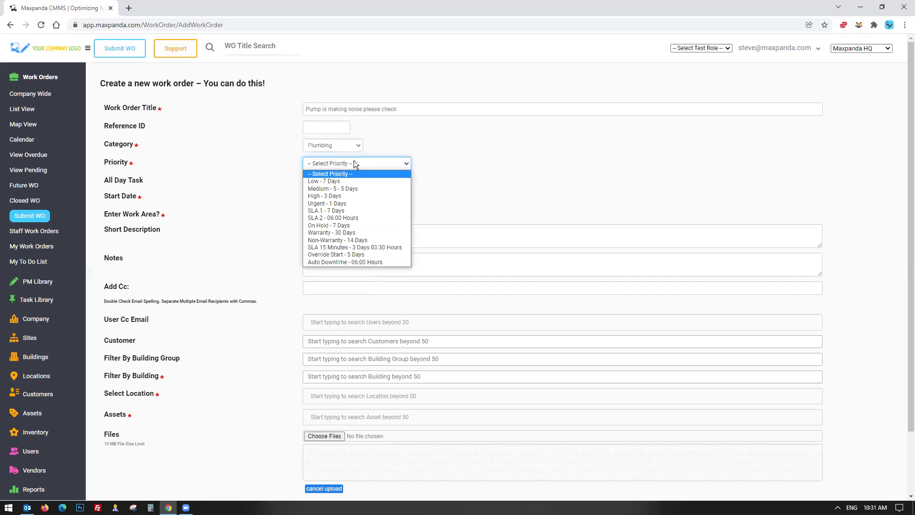
left_click(354, 204)
left_click(505, 169)
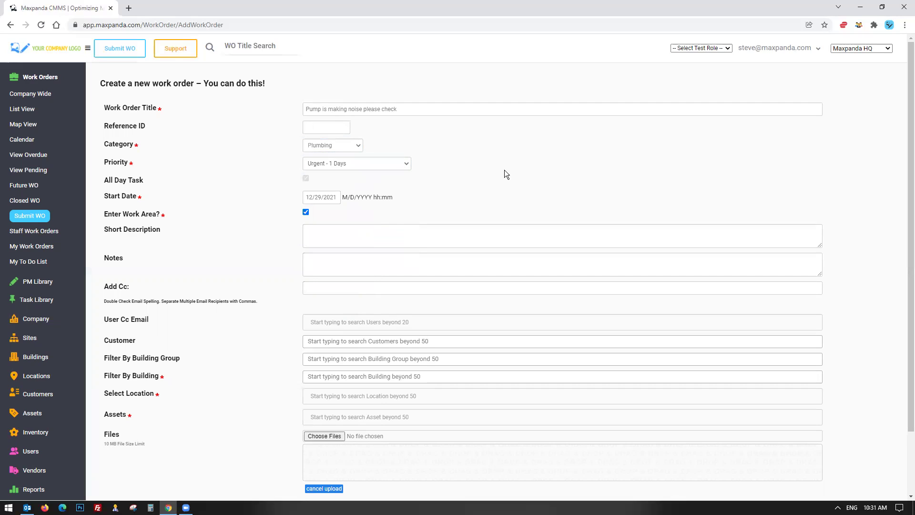
Copy the work order title "Pump is making noise please check" into the Notes field
left_click_drag(402, 109, 282, 110)
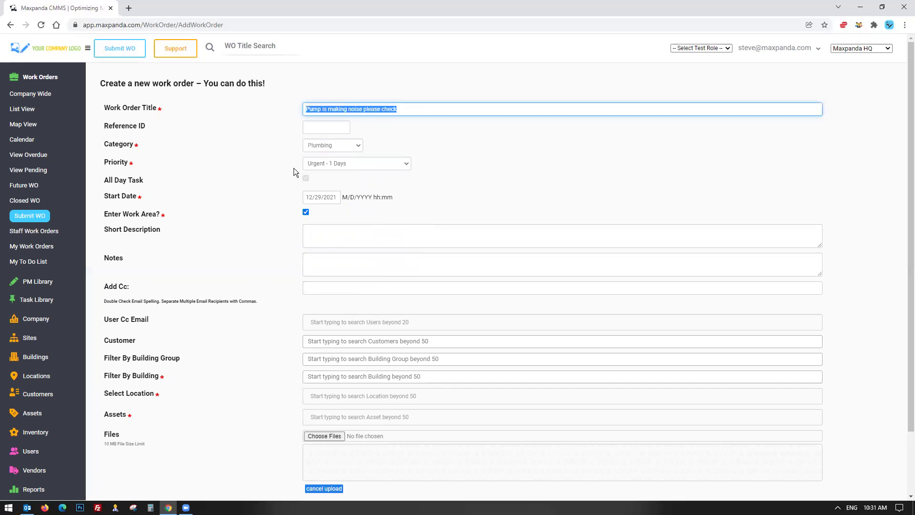
left_click(320, 262)
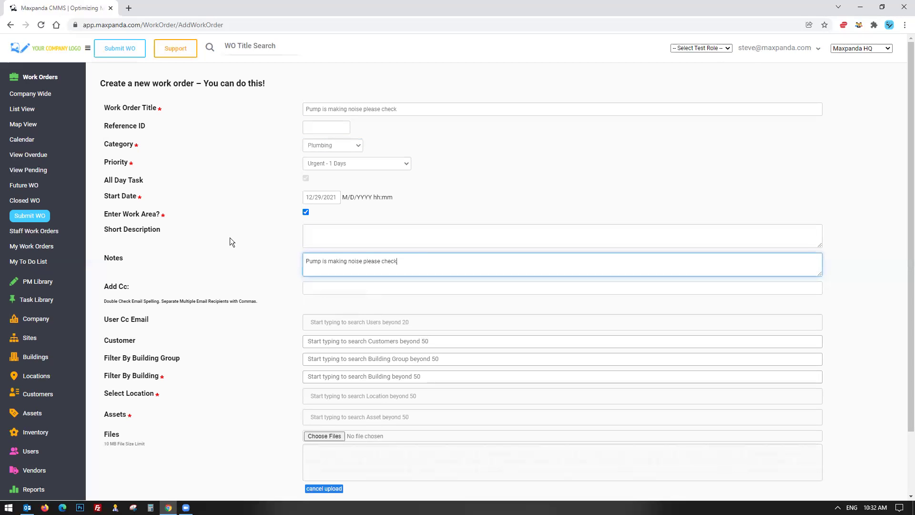
Look through the available test roles without switching to another role
scroll(230, 243, "down", 2)
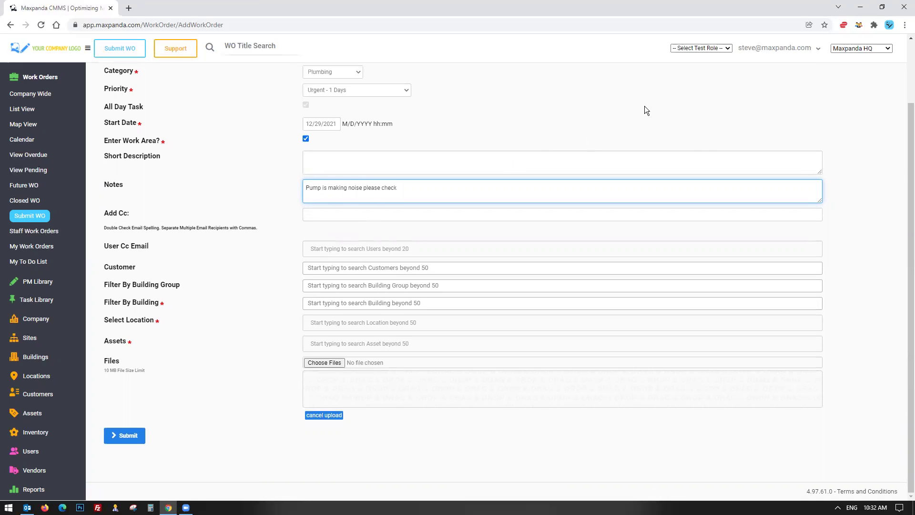
left_click(700, 49)
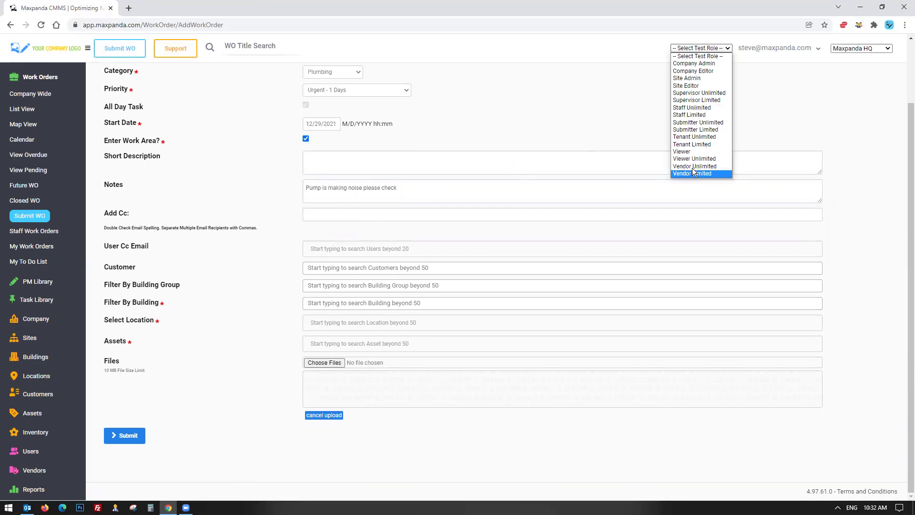
left_click(590, 111)
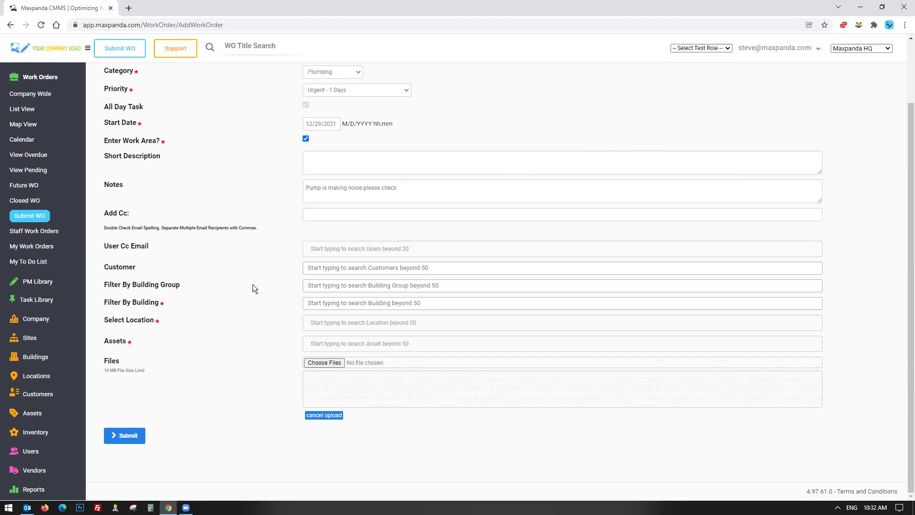
Browse the users available for the User Cc Email field, try adding one of them, then remove that recipient
left_click(344, 251)
scroll(358, 267, "down", 5)
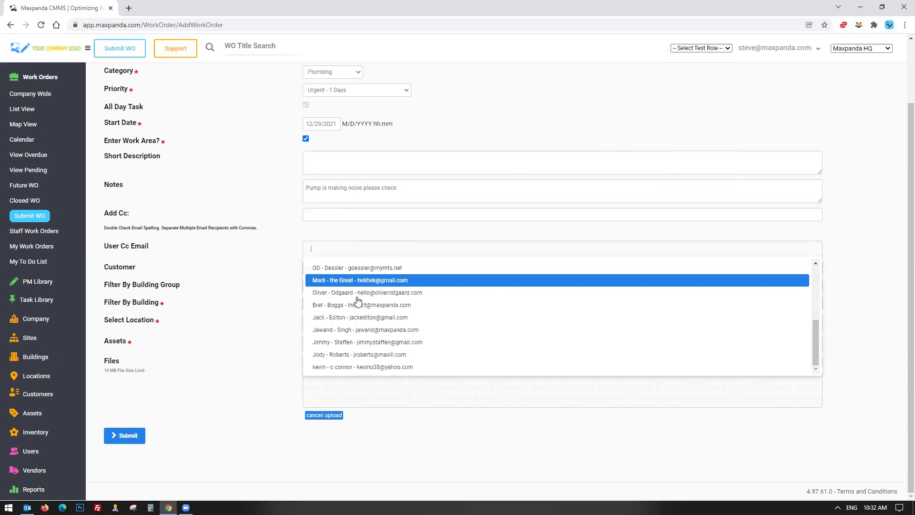
left_click(262, 333)
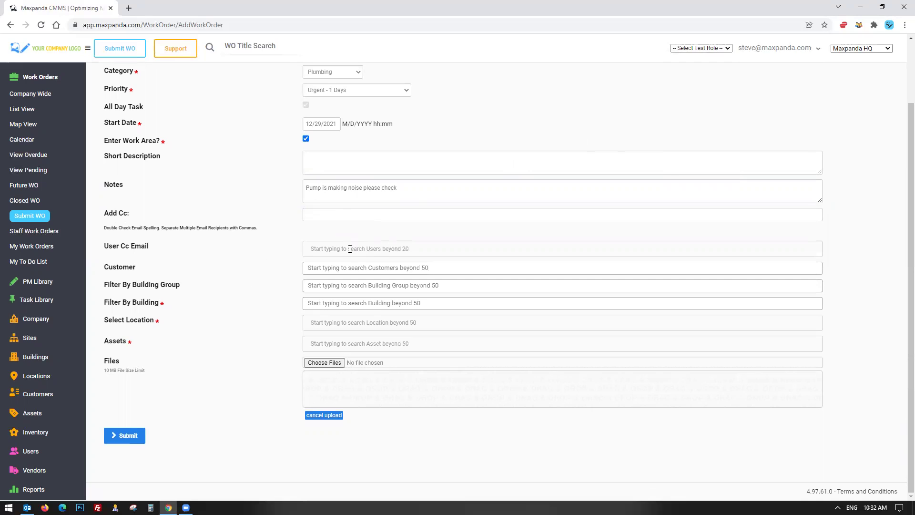
left_click(351, 248)
left_click(347, 288)
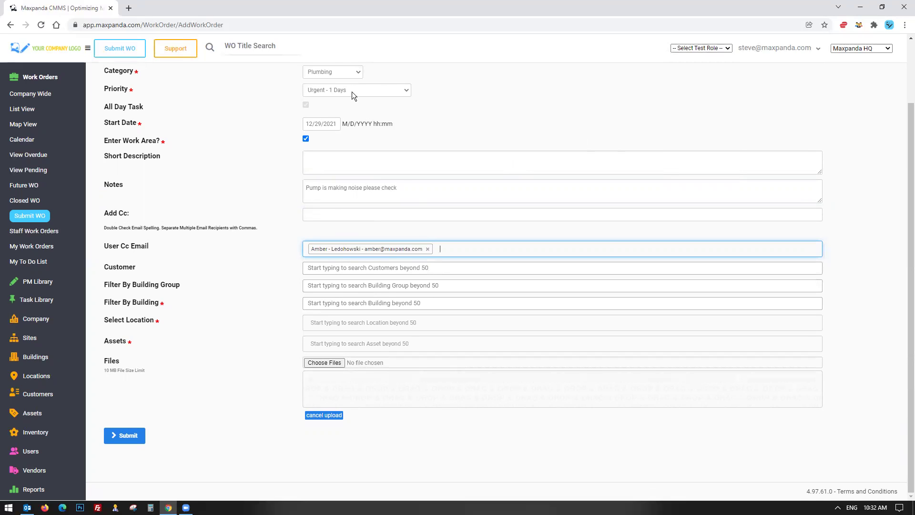
left_click(427, 249)
left_click(200, 350)
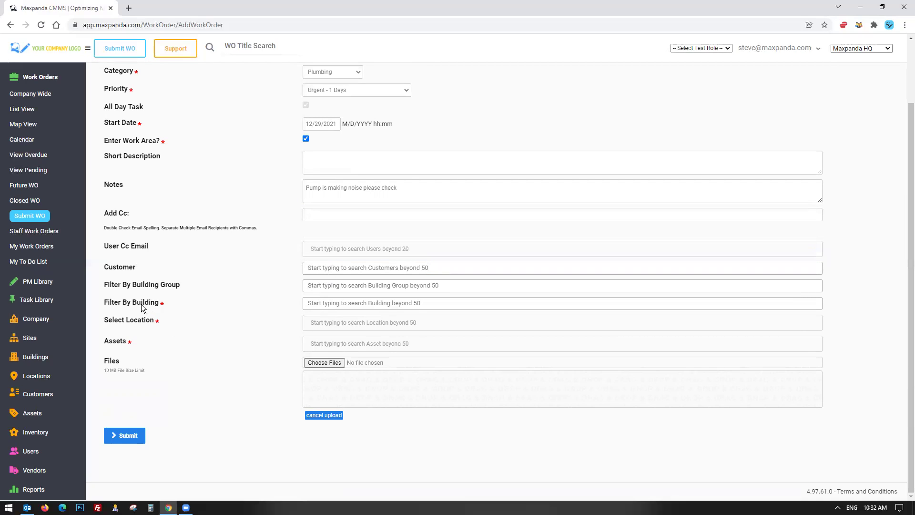
Set the work order's building to Water Treatment - Richmond and its location to DI Pump A (Grounds)
left_click(368, 304)
scroll(362, 391, "down", 15)
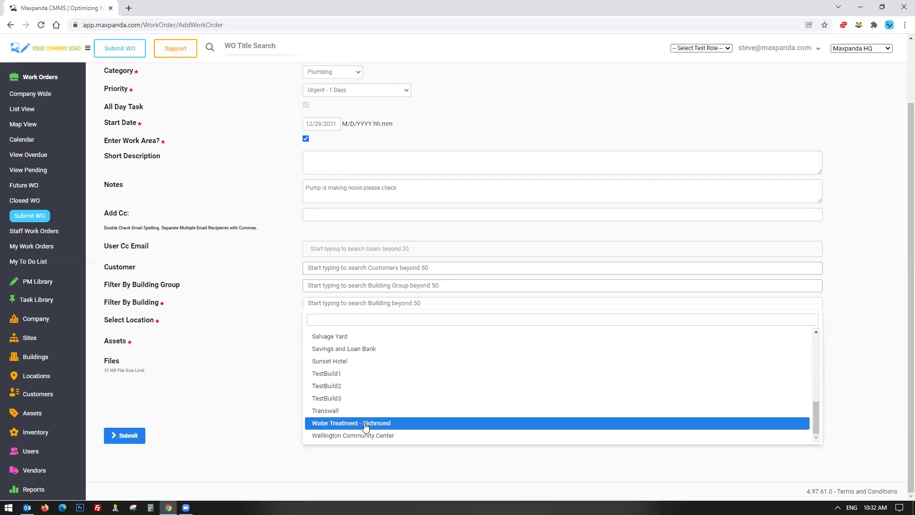
left_click(366, 424)
left_click(378, 321)
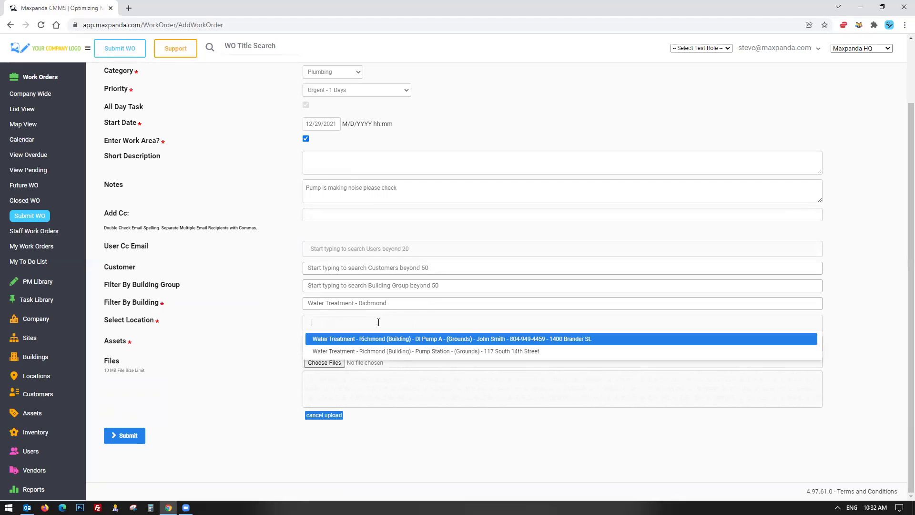
left_click(451, 339)
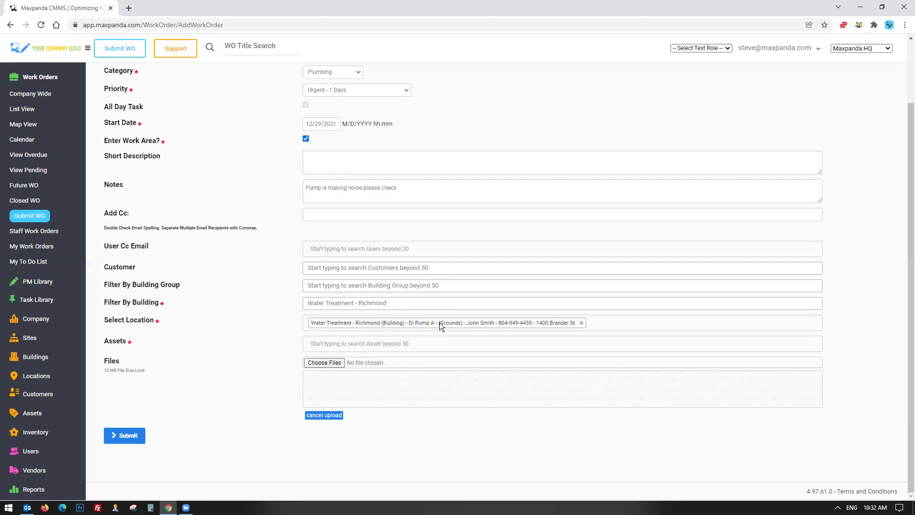
Assign the Grundfos CRN Pump P-501A asset to the new work order, check the completed form, and submit it
left_click(367, 345)
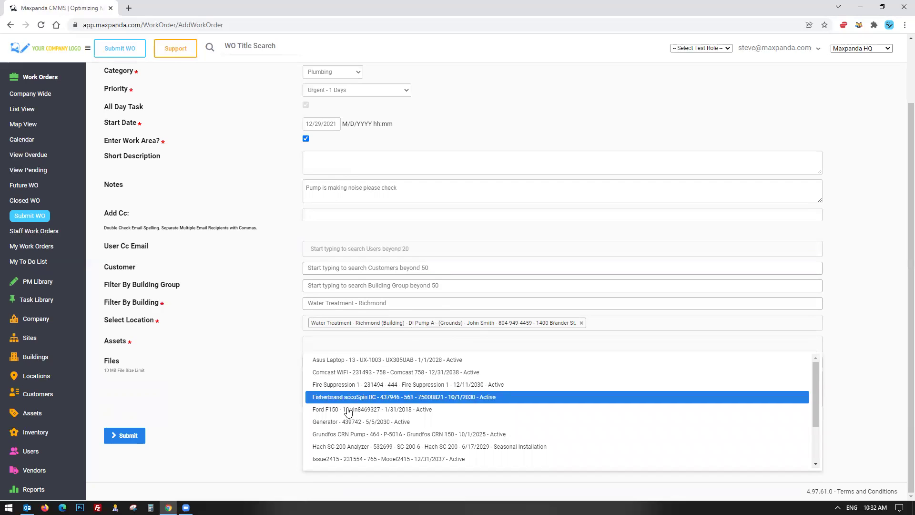
left_click(346, 439)
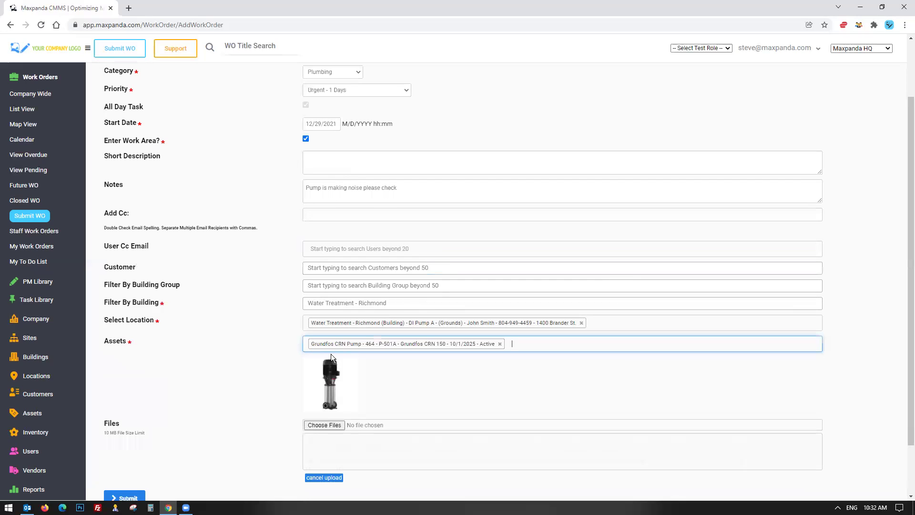
scroll(248, 345, "down", 2)
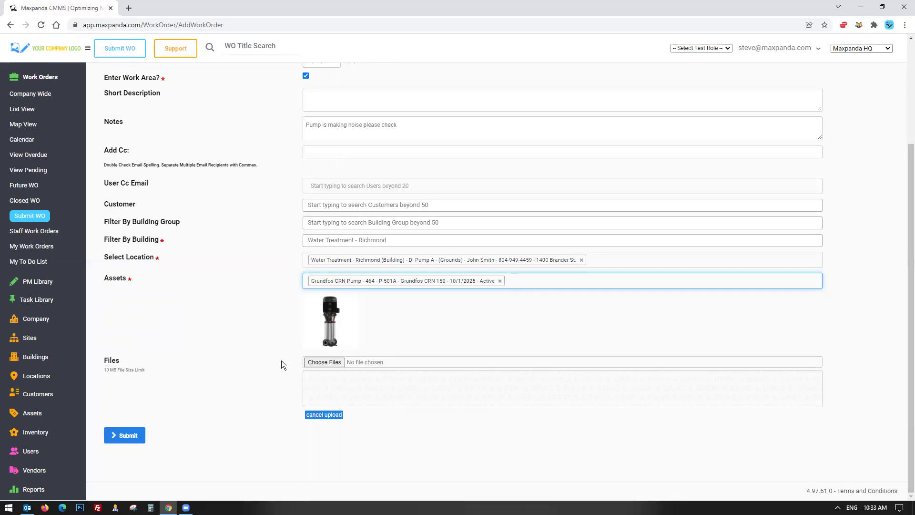
scroll(260, 324, "up", 3)
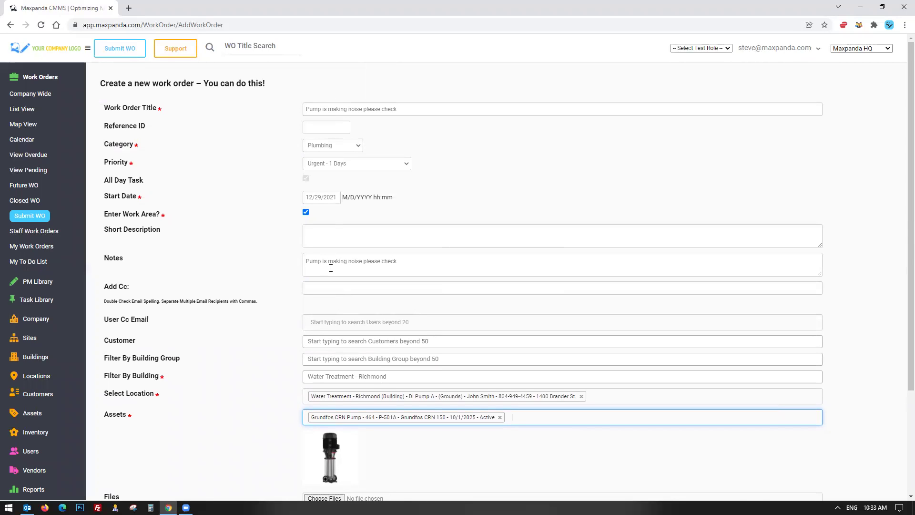
scroll(331, 270, "down", 3)
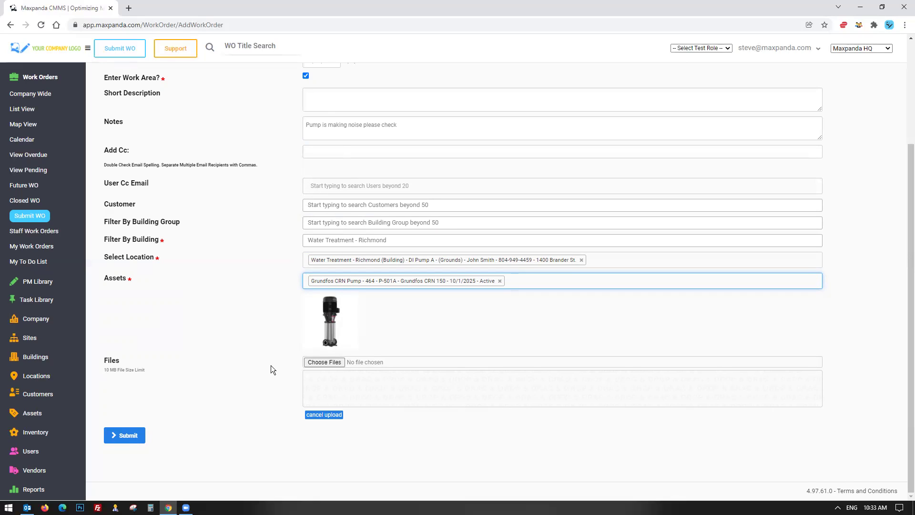
scroll(271, 366, "up", 3)
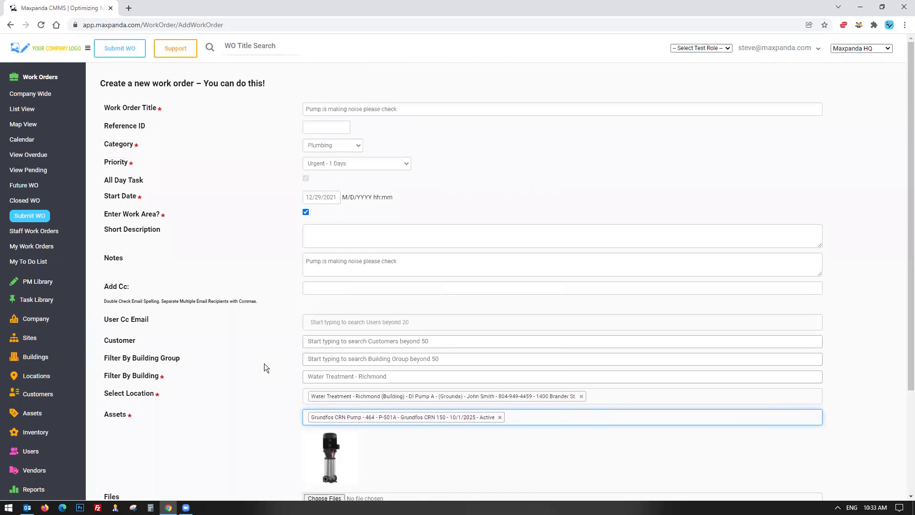
scroll(251, 368, "down", 3)
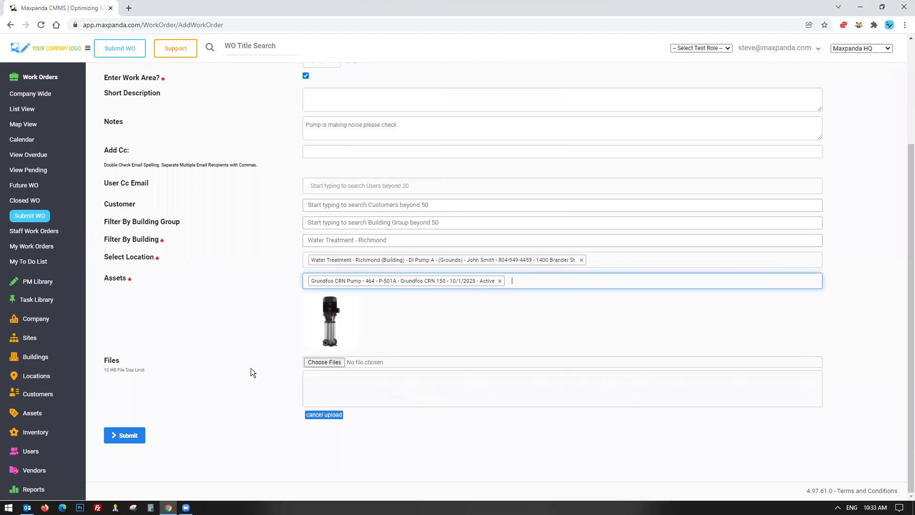
left_click(125, 435)
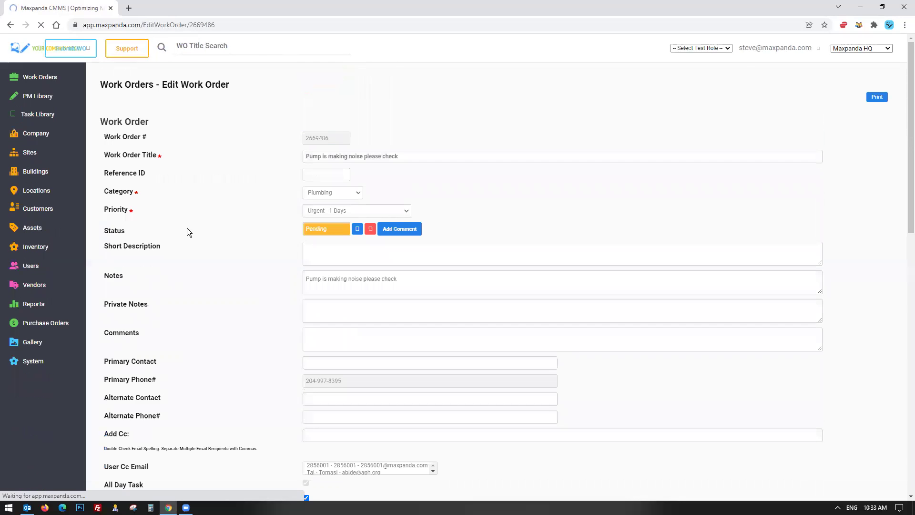
left_click(176, 122)
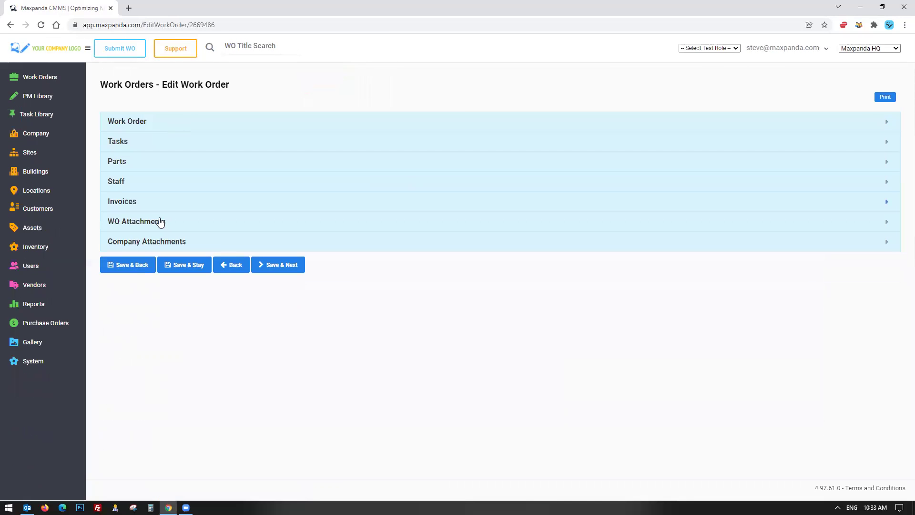
Open the site's work order list view and examine the details in the new pump work order's row
left_click(34, 81)
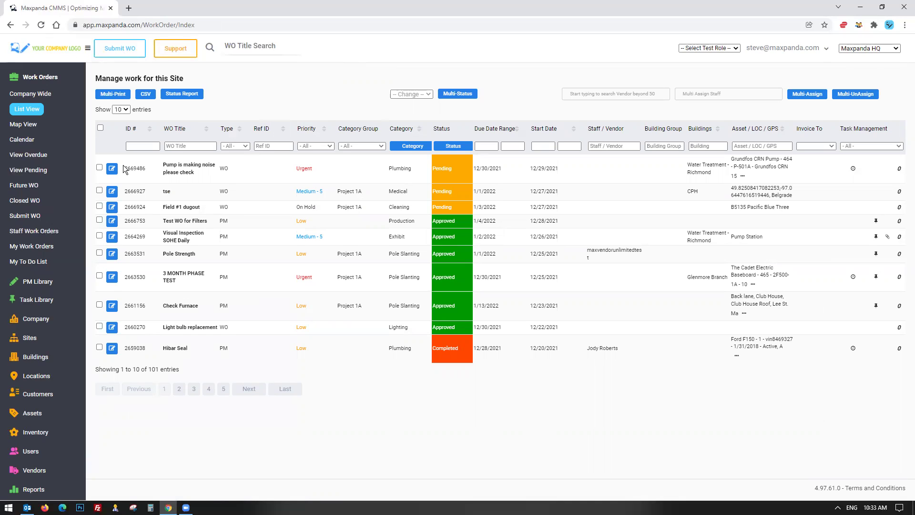
left_click_drag(166, 166, 196, 170)
left_click_drag(132, 168, 642, 174)
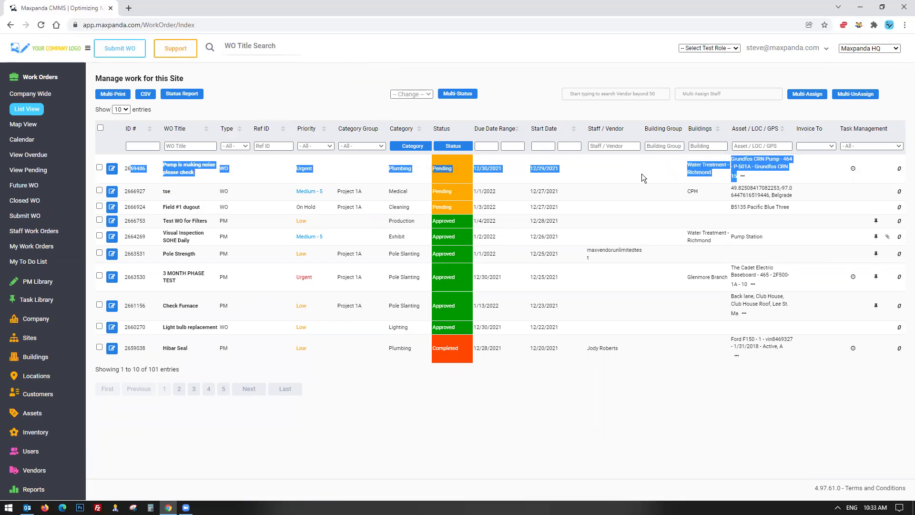
left_click(642, 174)
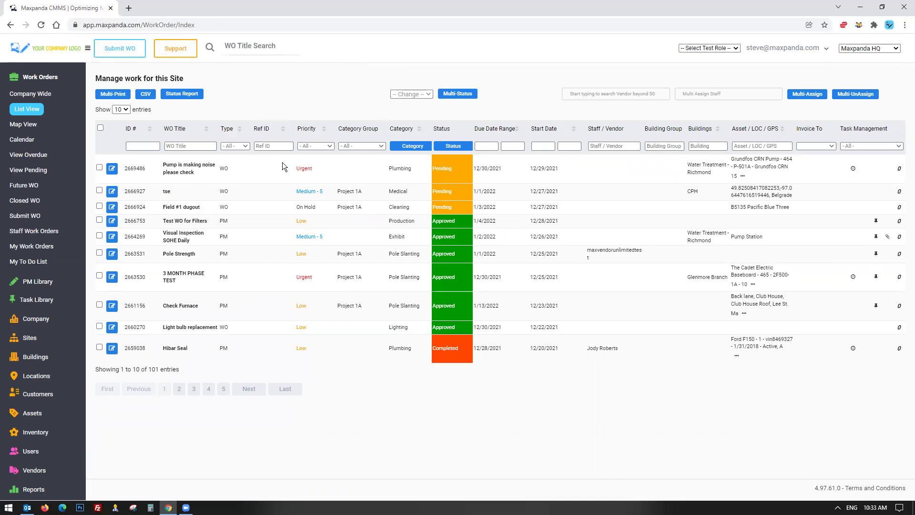
left_click(40, 78)
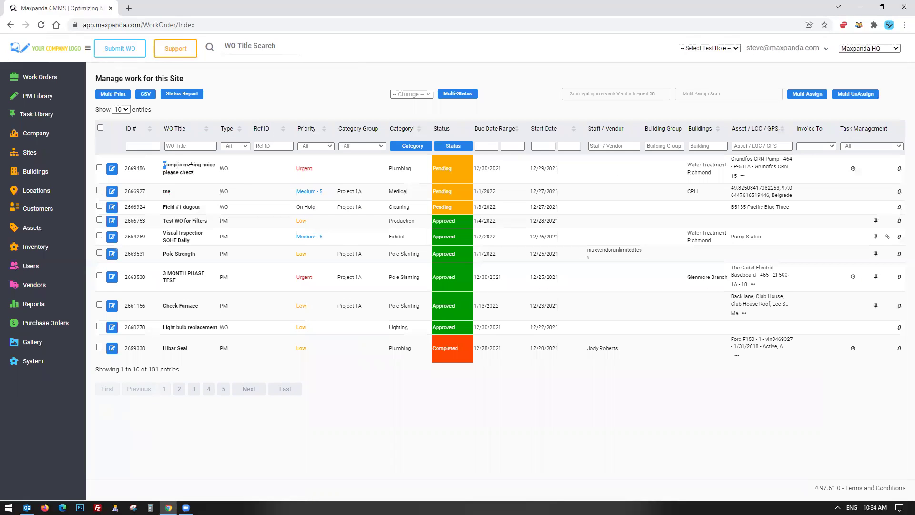
left_click_drag(158, 161, 267, 169)
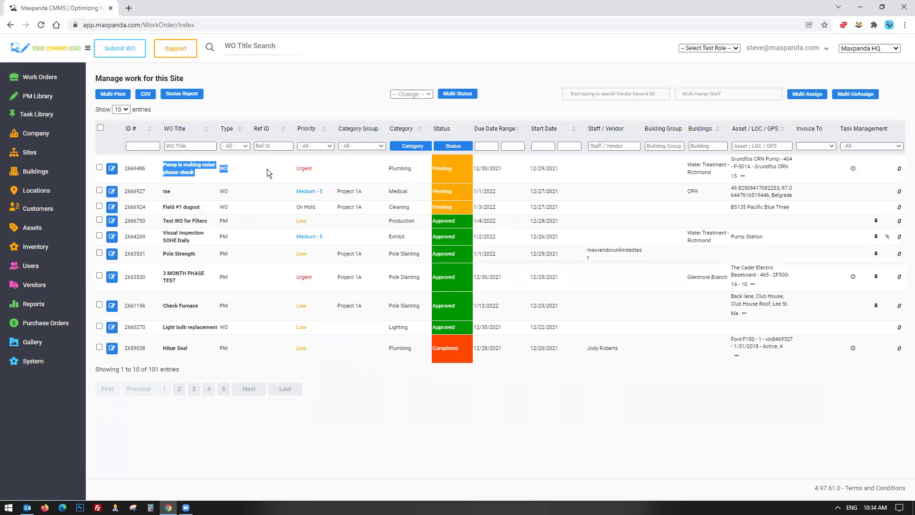
left_click(197, 169)
left_click_drag(565, 168, 167, 172)
left_click(453, 163)
left_click_drag(562, 168, 330, 166)
left_click(330, 165)
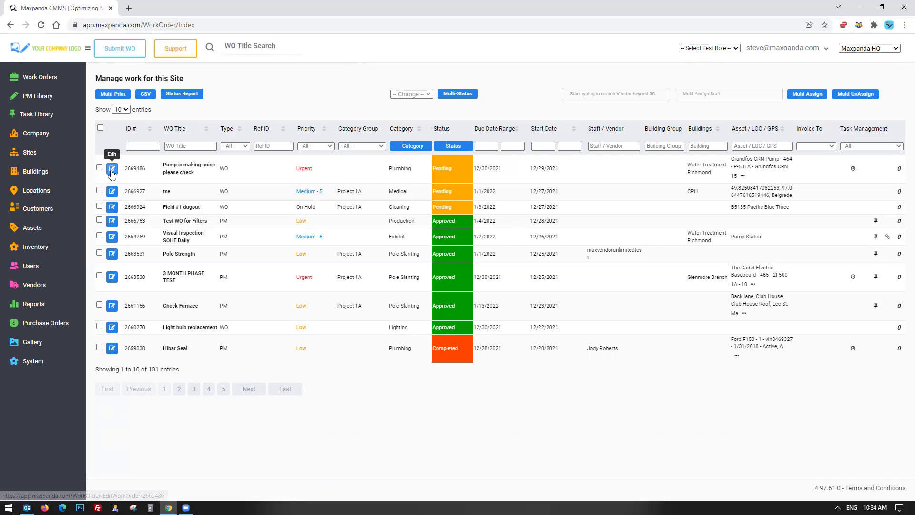
Open the "Pump is making noise please check" work order for editing, and bring up its rejection prompt without rejecting it
left_click(112, 171)
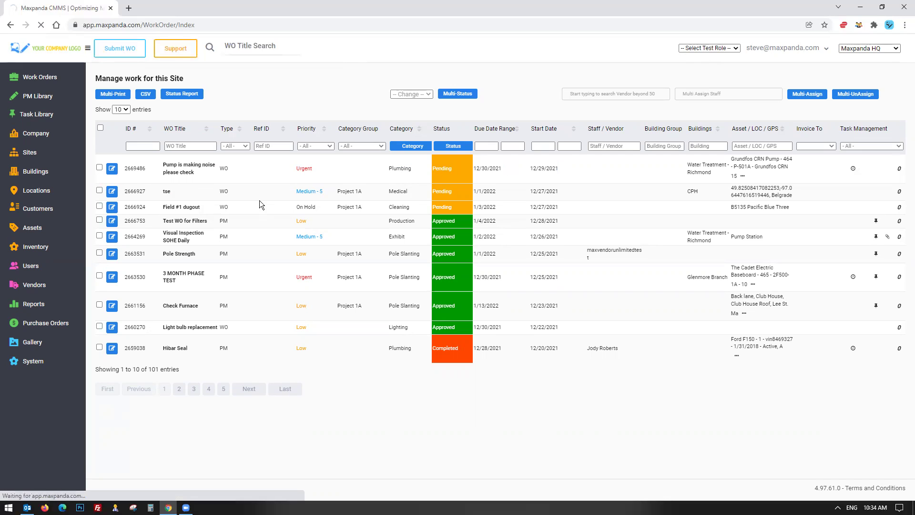
scroll(259, 200, "down", 2)
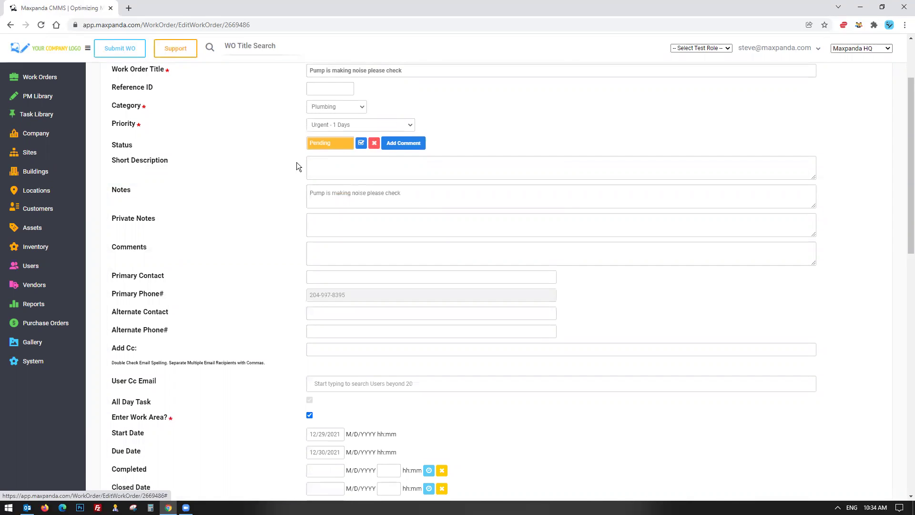
left_click(375, 145)
left_click(405, 273)
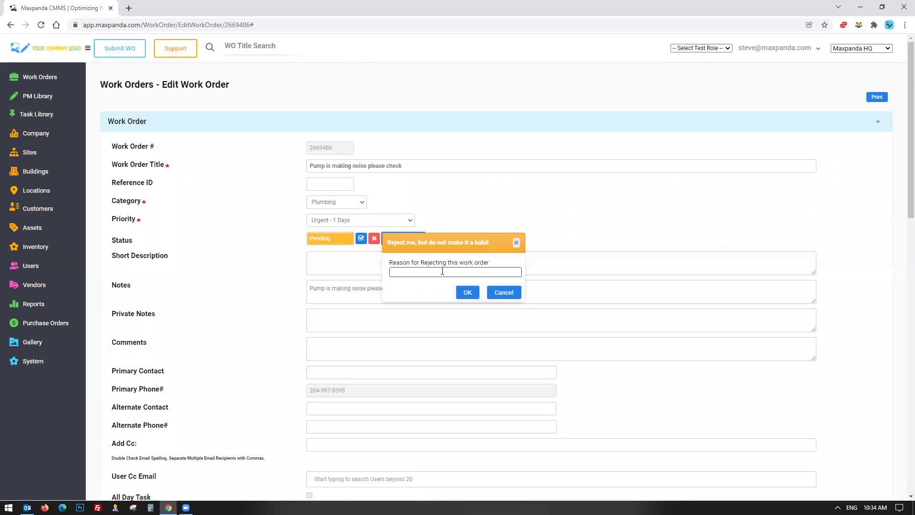
left_click(503, 294)
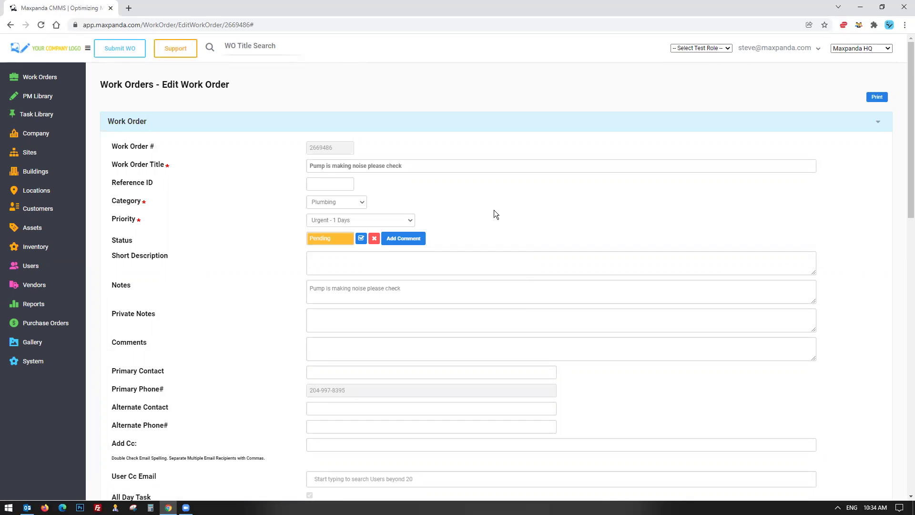
Review the work order's dates, location, assets, Status History and Offline History
scroll(494, 212, "down", 2)
scroll(268, 282, "down", 14)
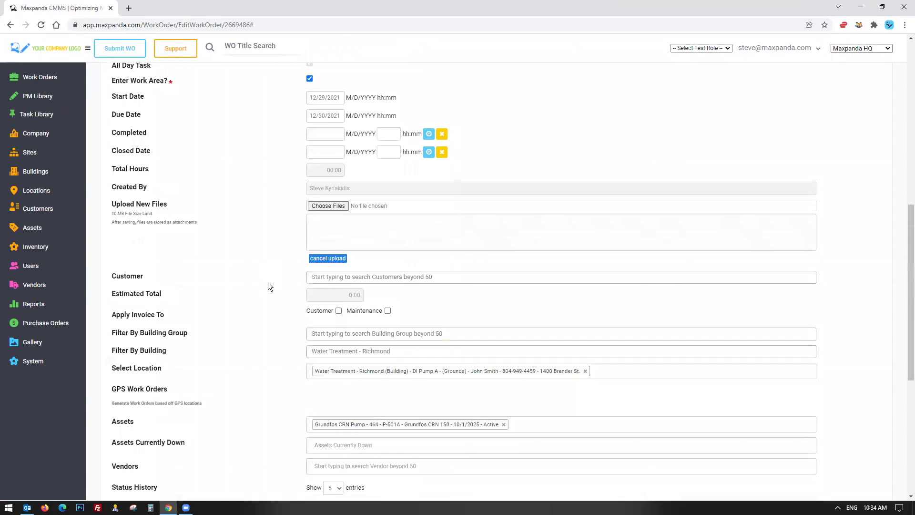
left_click_drag(256, 225, 421, 235)
left_click(512, 238)
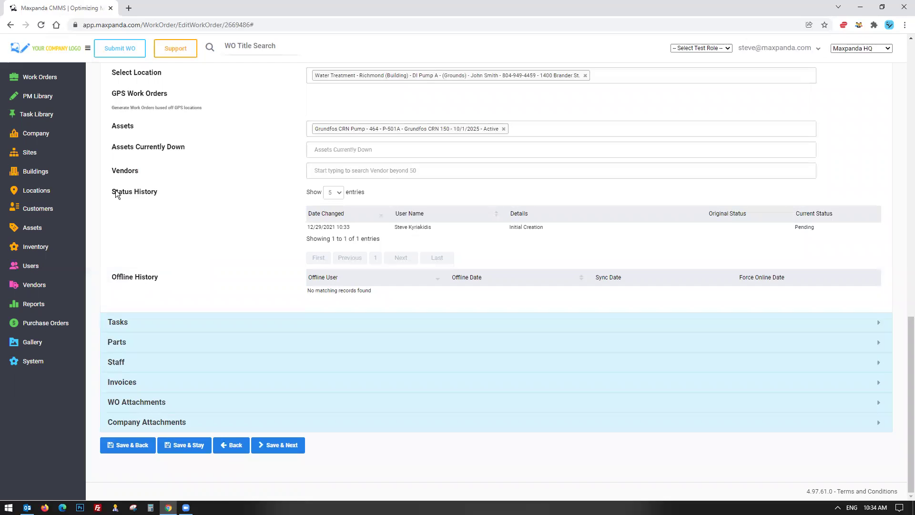
left_click_drag(115, 191, 214, 197)
left_click_drag(112, 276, 193, 283)
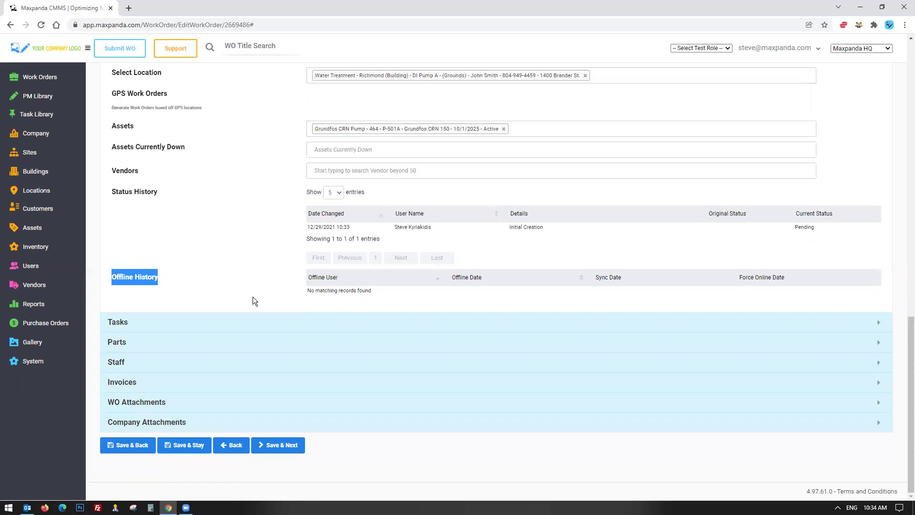
Set the pump work order's priority to Low - 7 Days
scroll(253, 297, "up", 15)
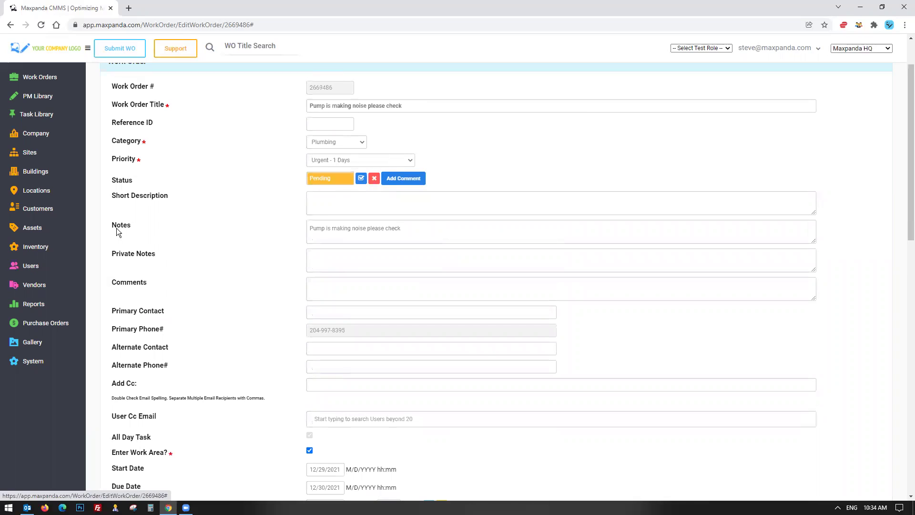
scroll(284, 113, "up", 1)
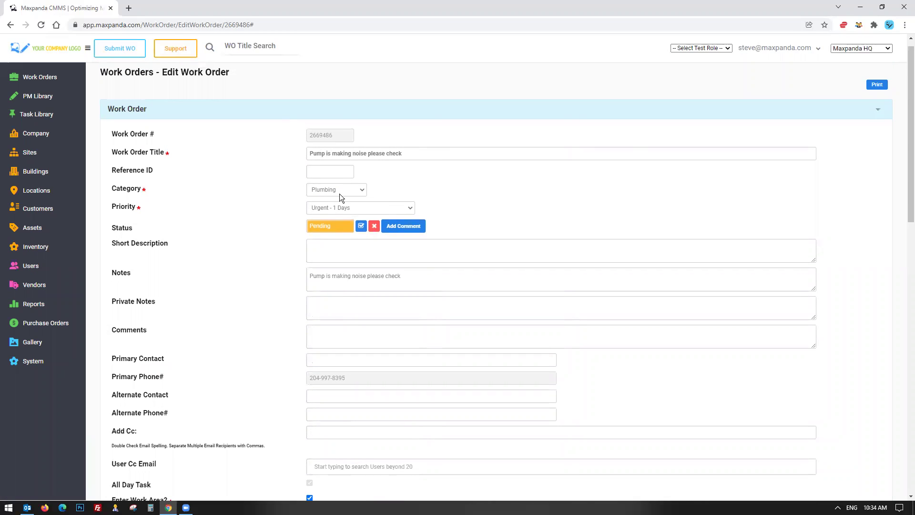
left_click(371, 207)
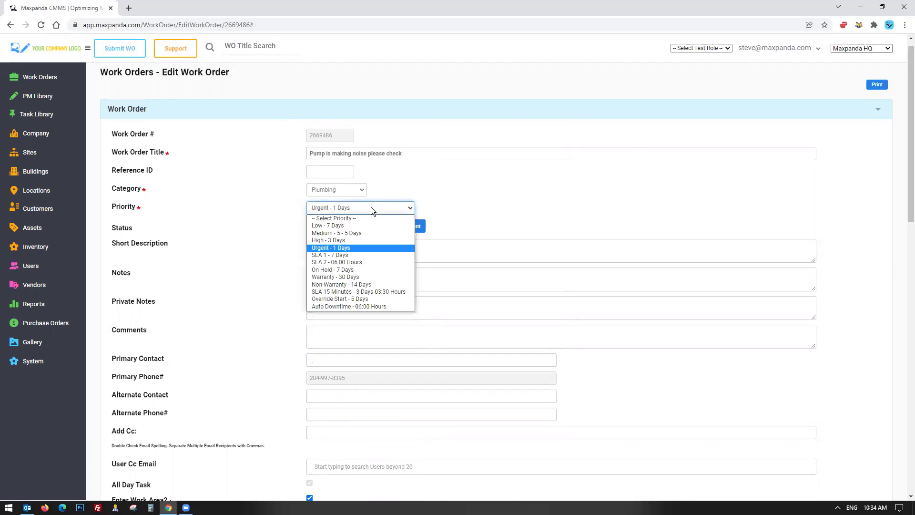
left_click(342, 226)
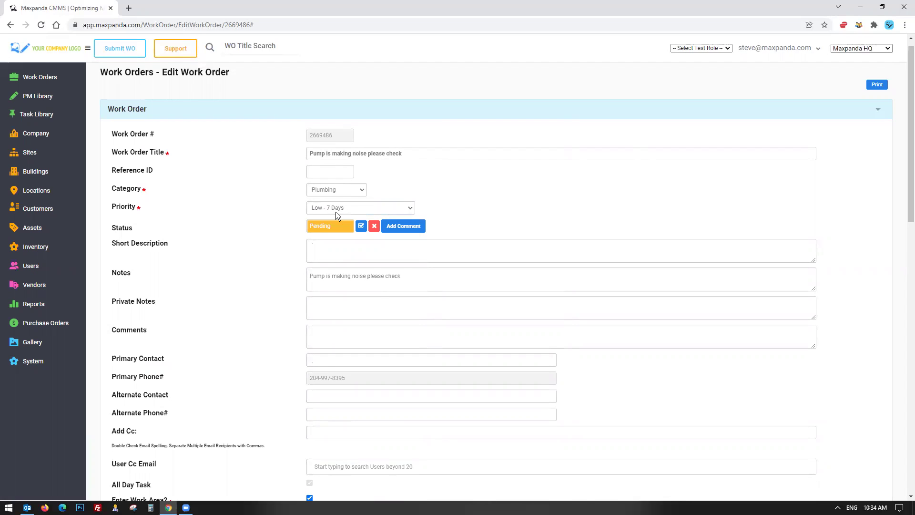
Try entering "FIXED ALL GOOD" in Comments and moving it to Private Notes, then clear the text
scroll(252, 215, "down", 2)
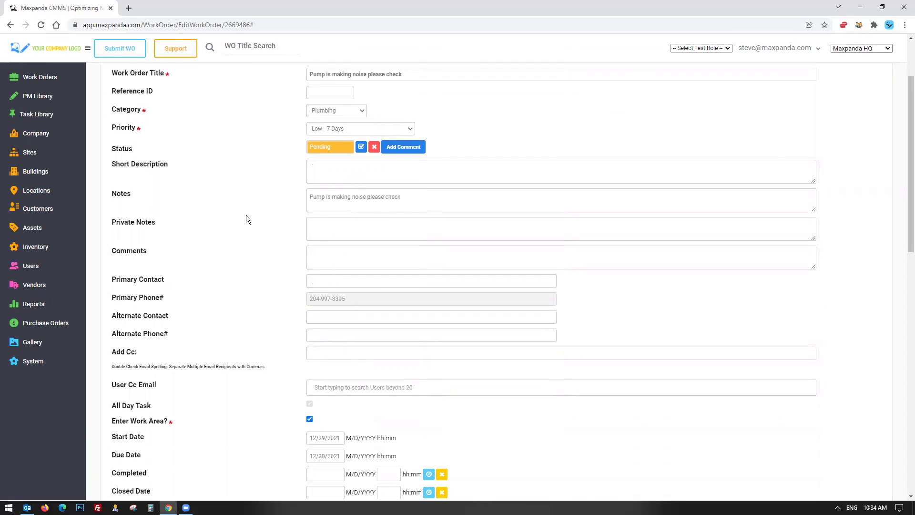
left_click_drag(114, 180, 172, 180)
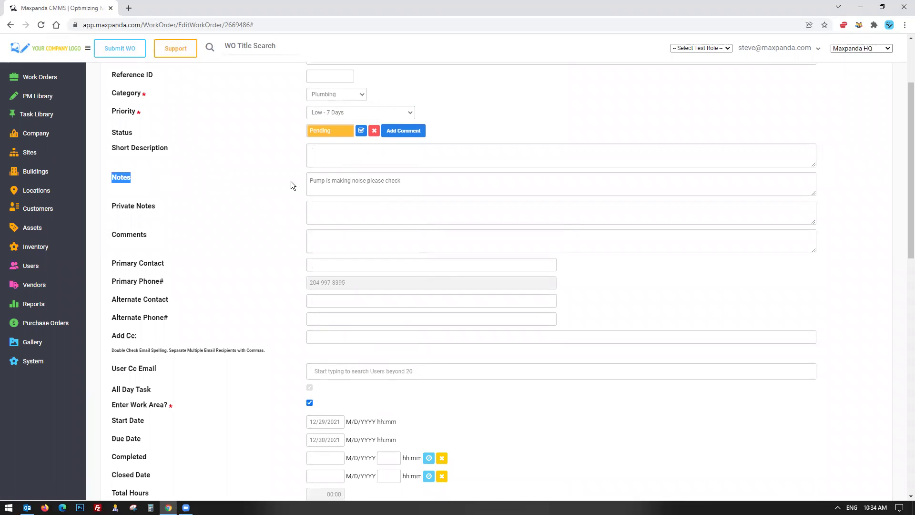
left_click(334, 238)
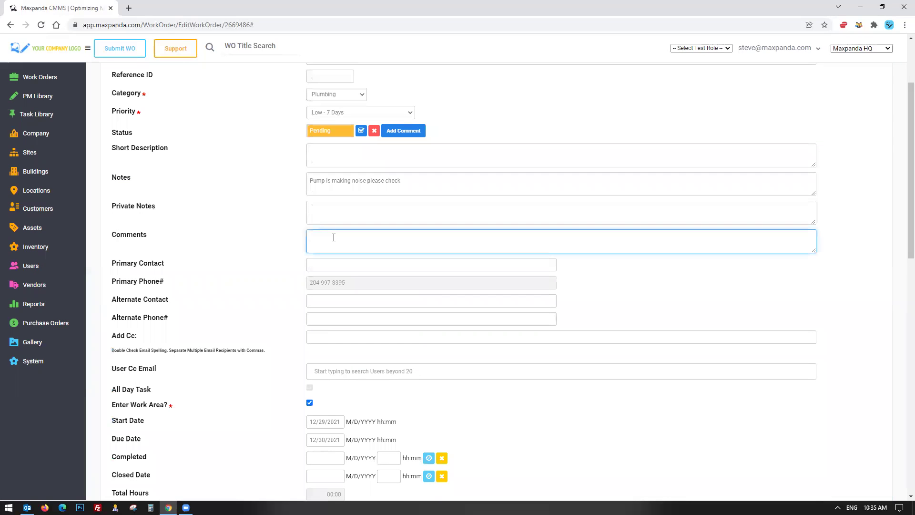
type("FIXED ALL GOOD")
left_click_drag(371, 239, 284, 173)
key("ctrl+x")
left_click(329, 211)
key("ctrl+v")
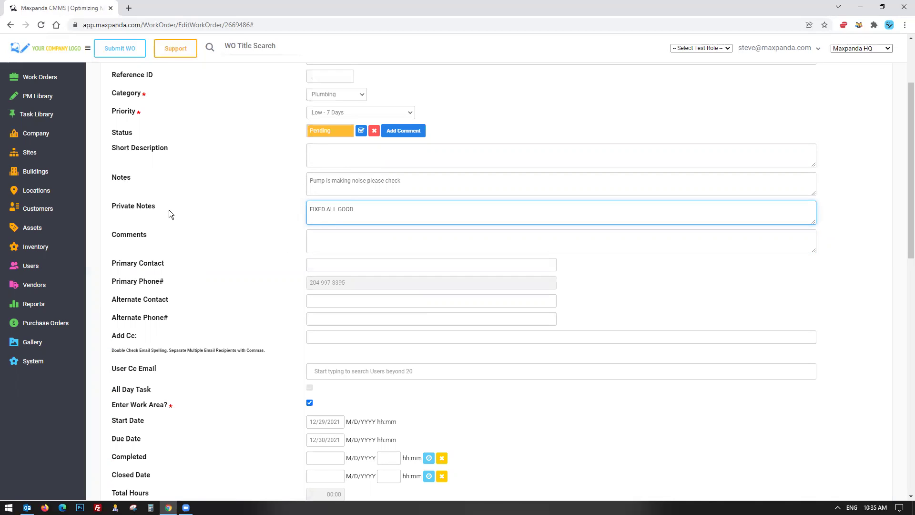
left_click_drag(355, 210, 252, 213)
key("ctrl+x")
Examine the work order's phone, start, due, completed and closed date fields, its approval option, and the Created By field
scroll(235, 209, "down", 3)
left_click_drag(361, 140, 244, 141)
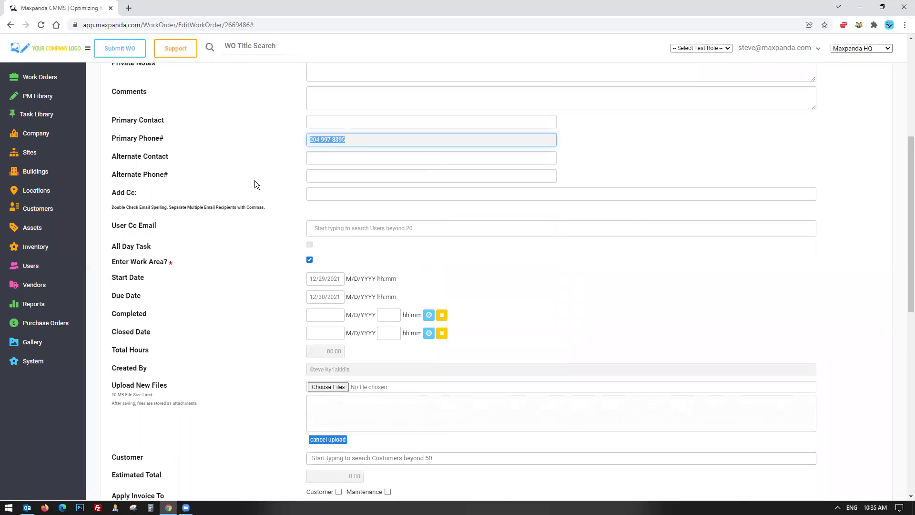
scroll(255, 180, "down", 2)
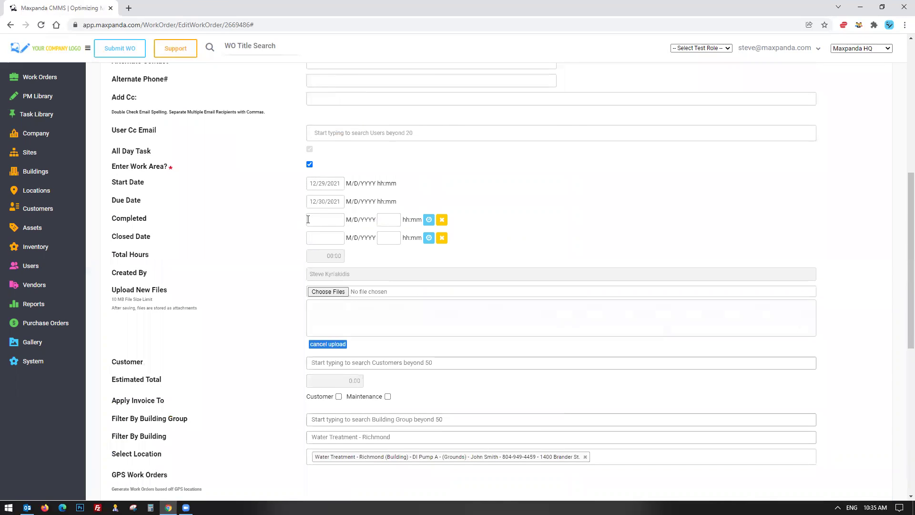
left_click_drag(275, 179, 485, 253)
left_click(484, 253)
scroll(233, 215, "up", 6)
scroll(226, 218, "up", 2)
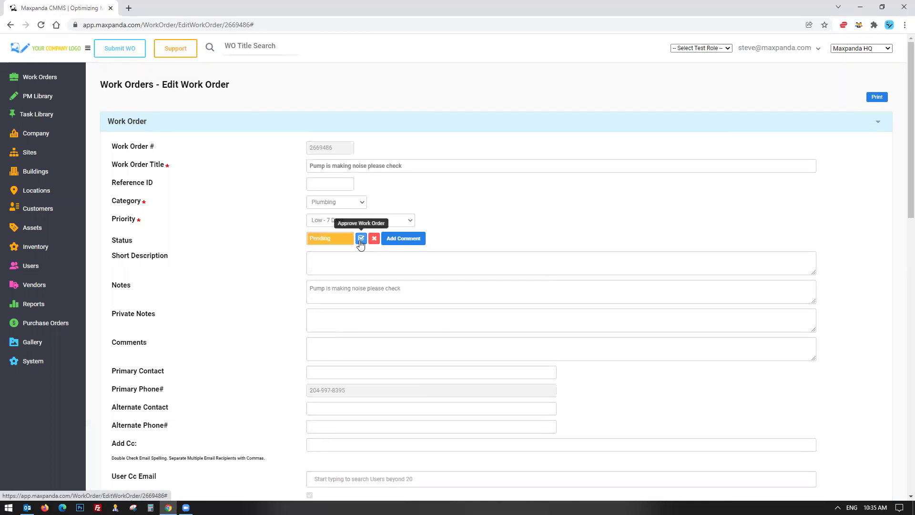
scroll(225, 239, "down", 8)
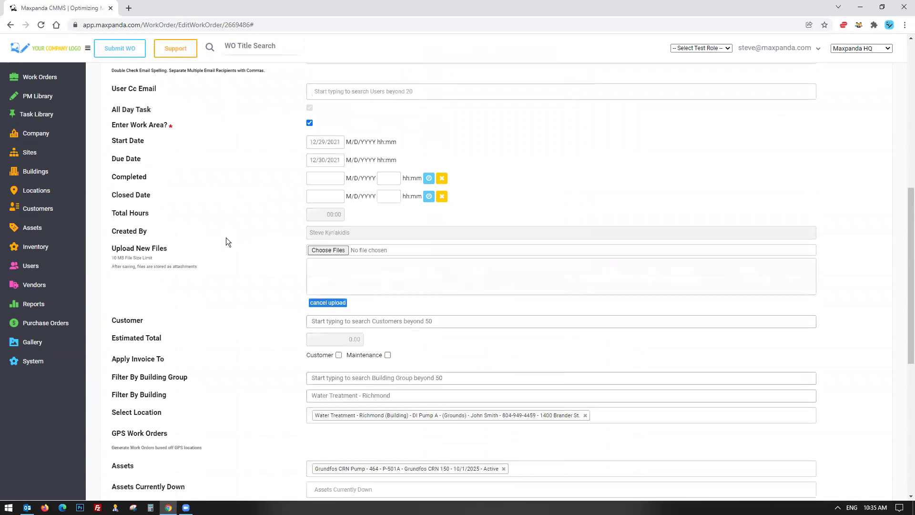
scroll(286, 209, "down", 4)
scroll(261, 155, "up", 3)
left_click_drag(351, 191, 309, 193)
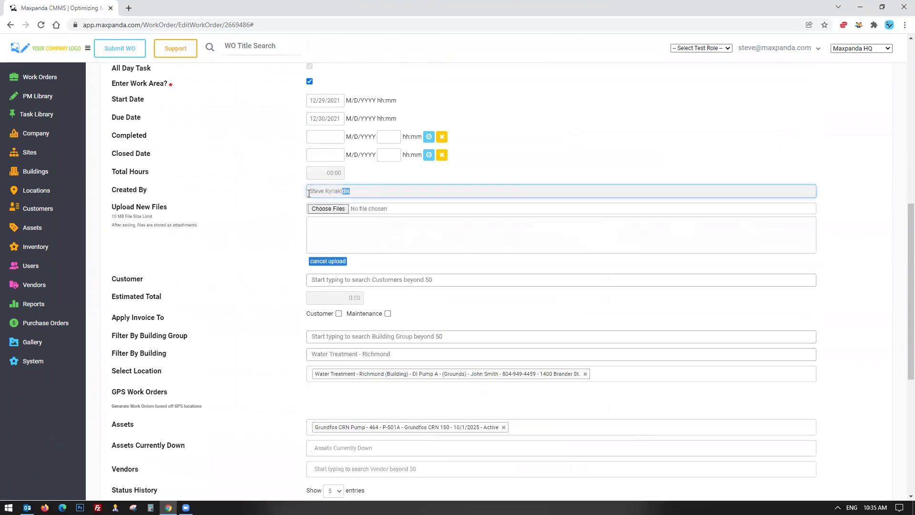
Assign the vendors Acme Electric and Plumber to the pump work order
scroll(259, 212, "down", 3)
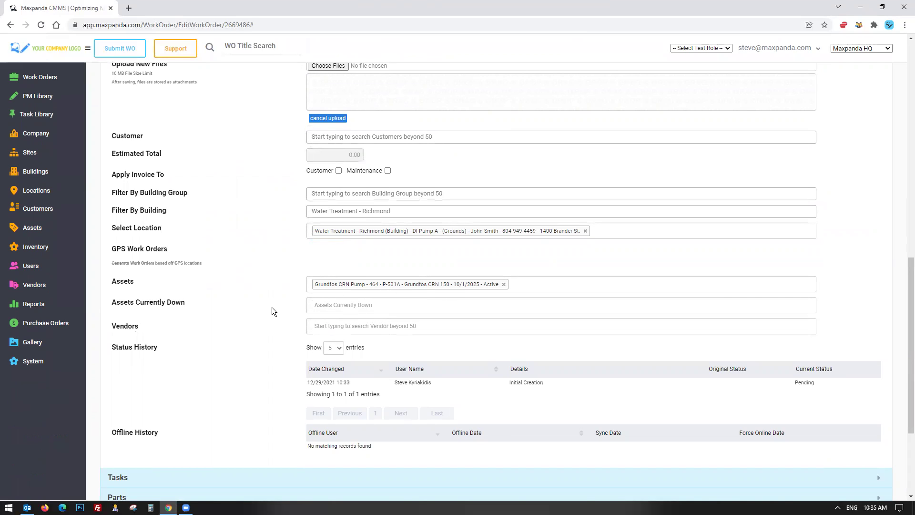
scroll(272, 307, "down", 3)
left_click(426, 185)
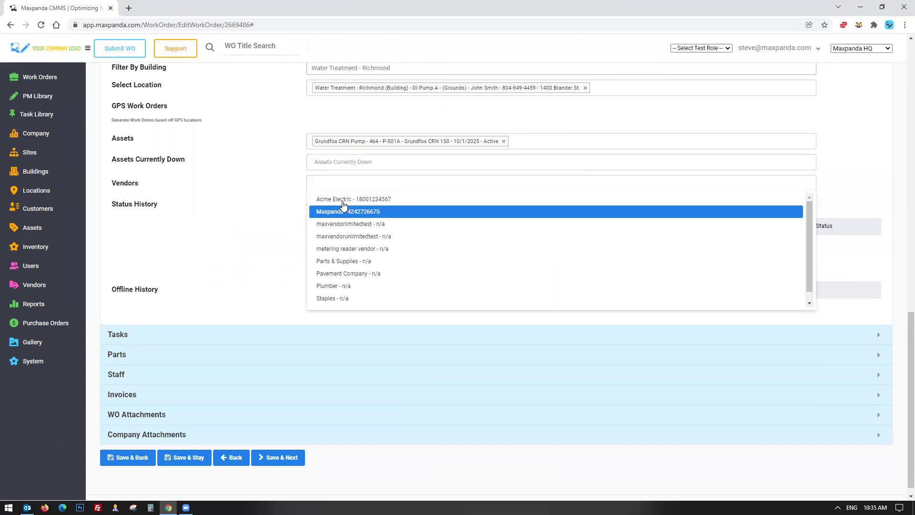
left_click(339, 200)
left_click(423, 183)
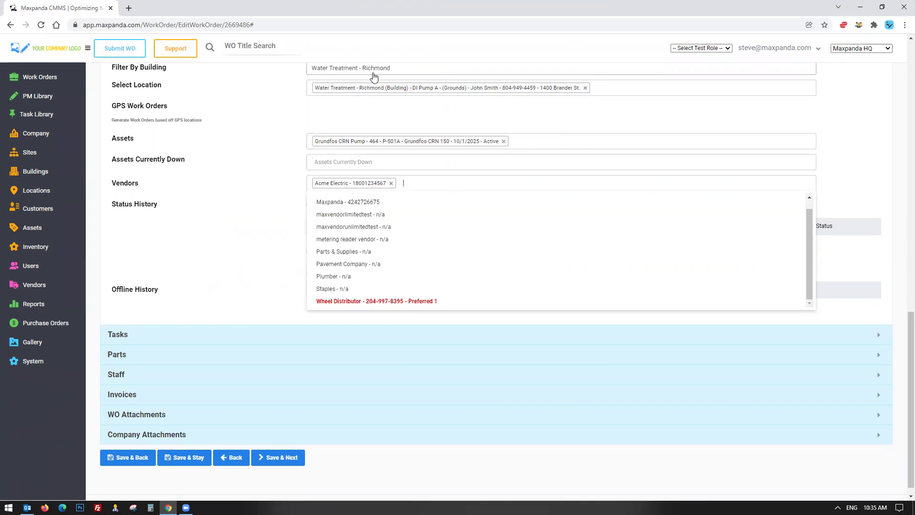
left_click(252, 182)
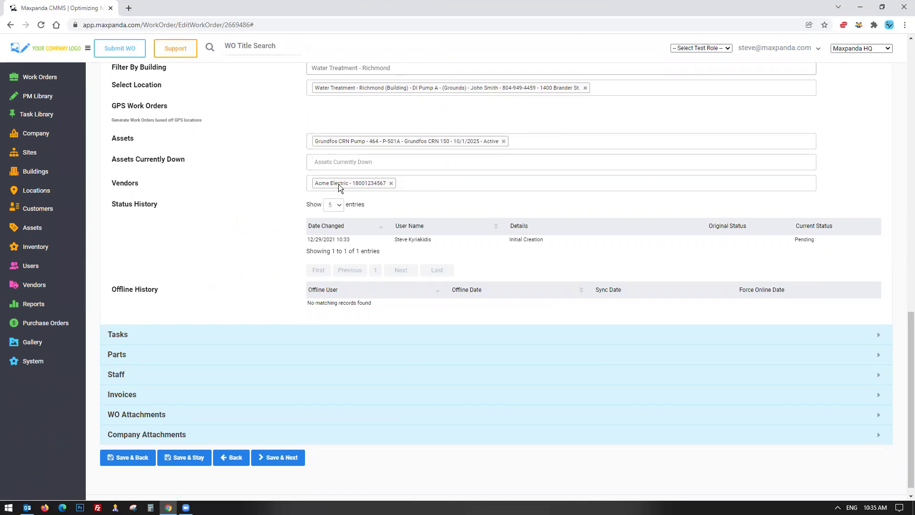
left_click(411, 184)
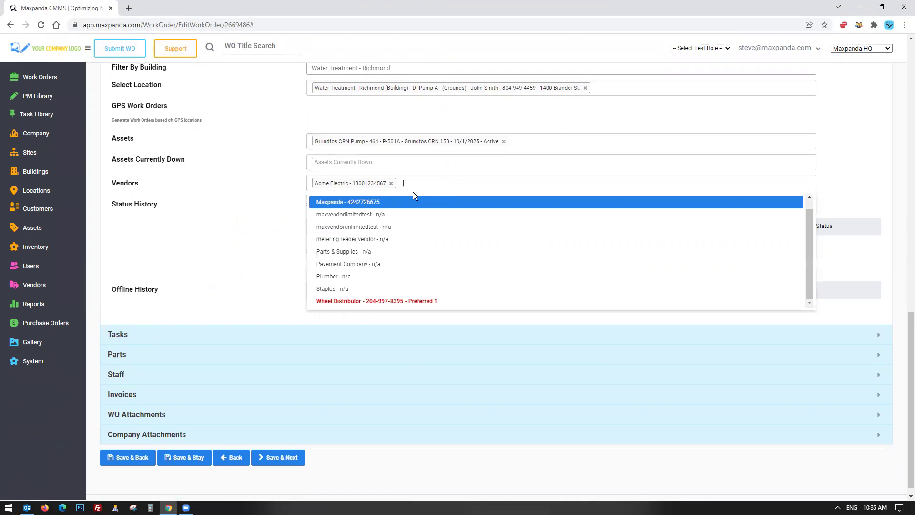
left_click(341, 278)
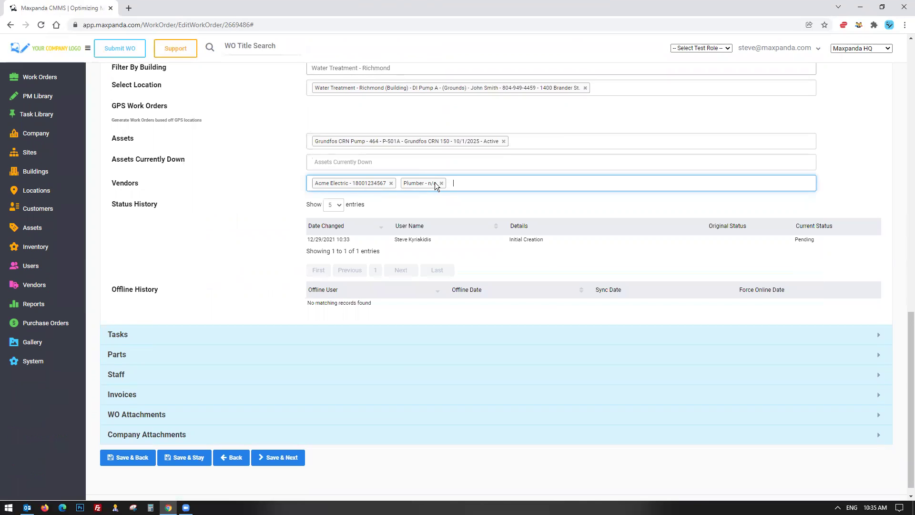
left_click(243, 185)
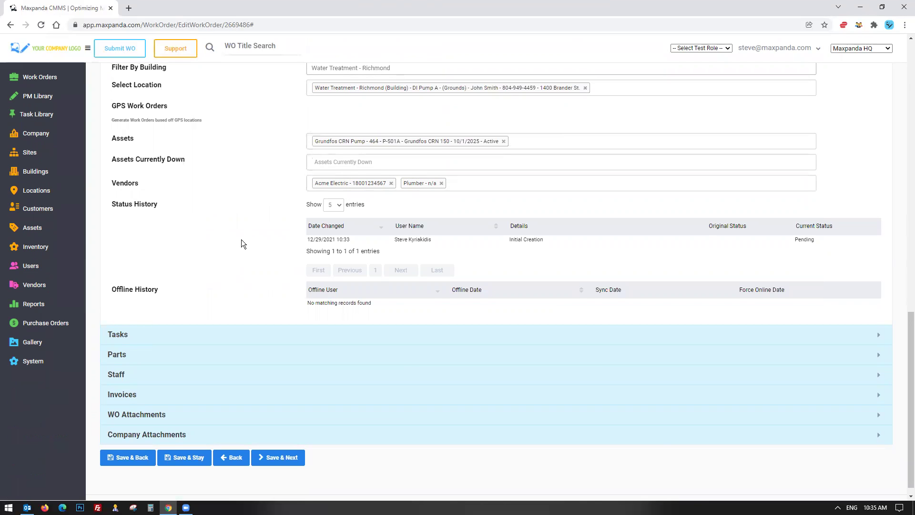
scroll(261, 234, "down", 1)
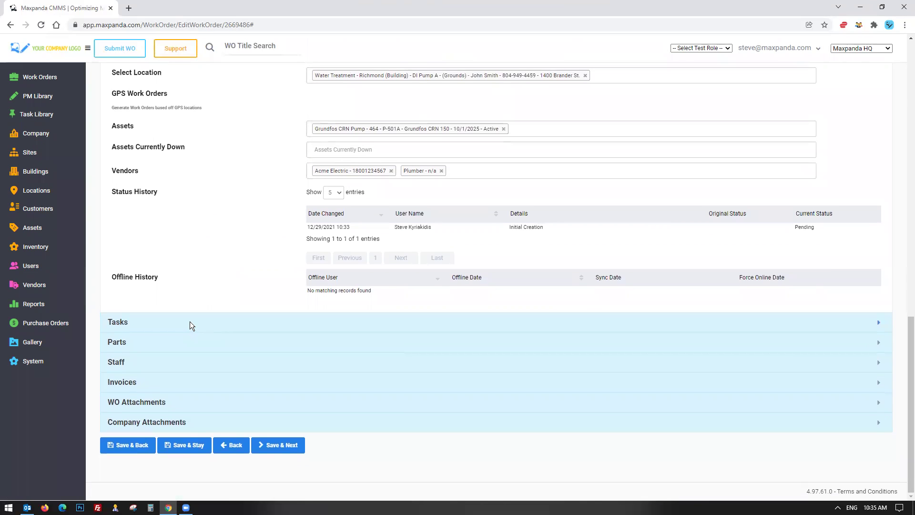
Add the Full Check - Pump CRN 150 task from the task library to the work order
left_click(190, 321)
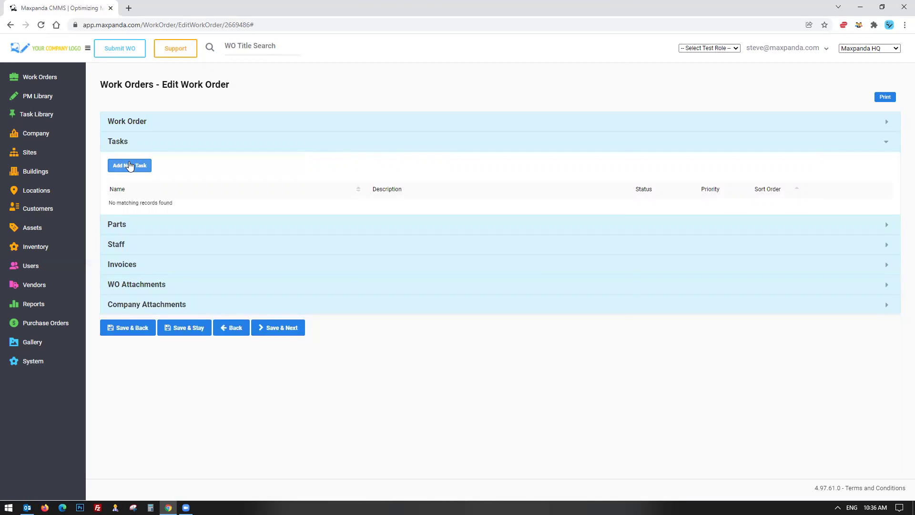
left_click(129, 165)
left_click_drag(381, 355, 305, 357)
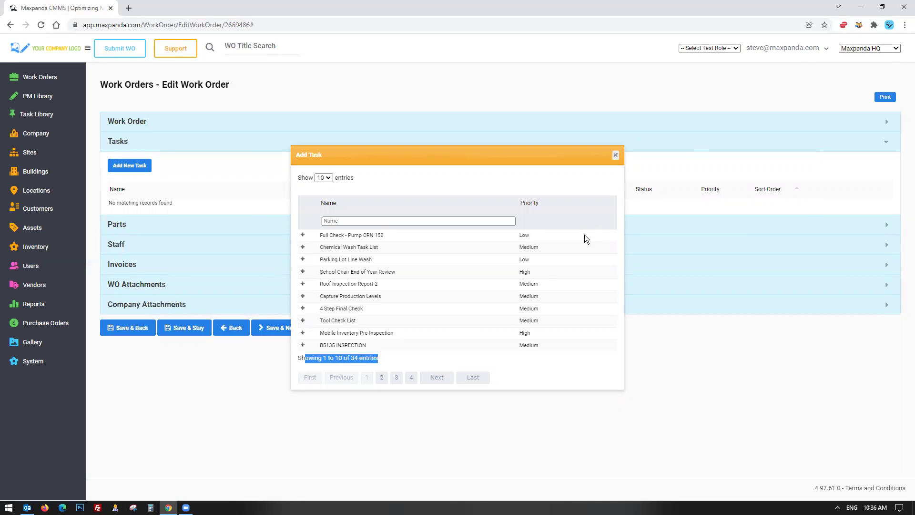
left_click(430, 359)
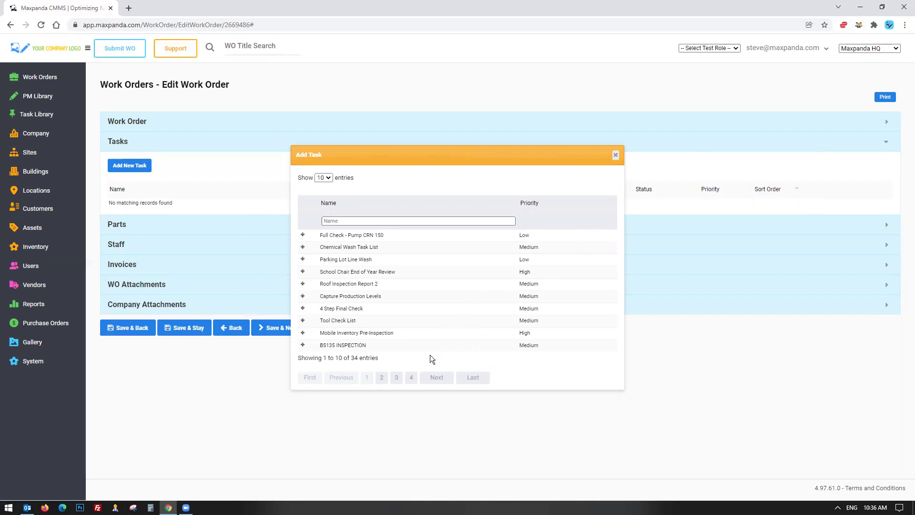
left_click_drag(387, 236, 319, 236)
left_click(394, 234)
left_click_drag(395, 235, 315, 235)
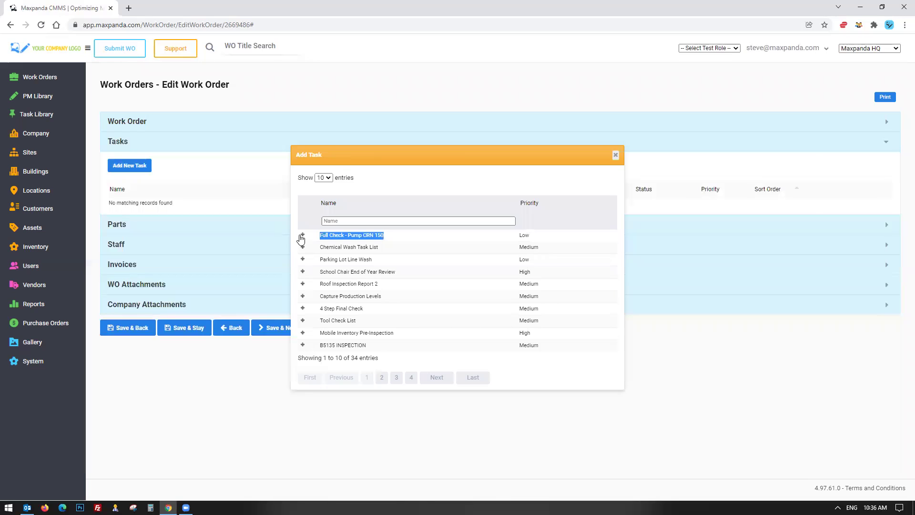
left_click(303, 236)
Open the Full Check - Pump CRN 150 task for editing and set its status to Completed
left_click(858, 208)
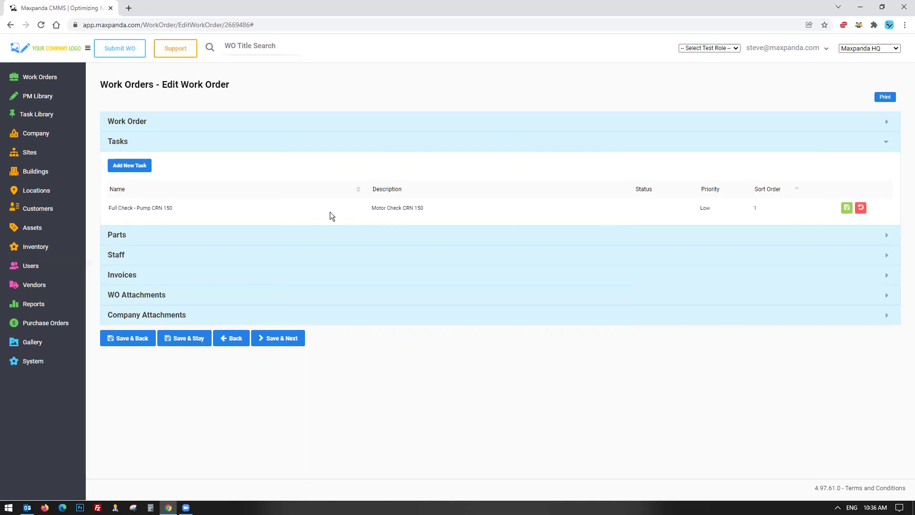
left_click(330, 211)
scroll(286, 211, "down", 3)
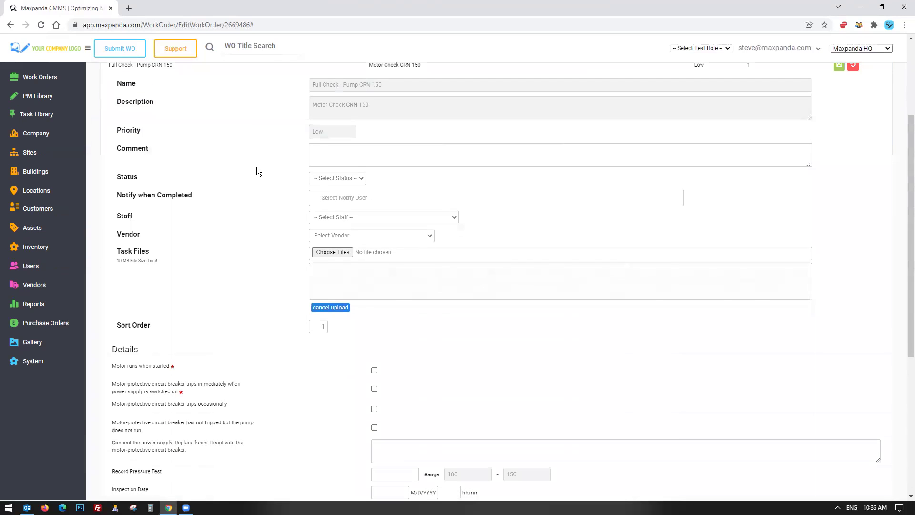
scroll(256, 172, "up", 1)
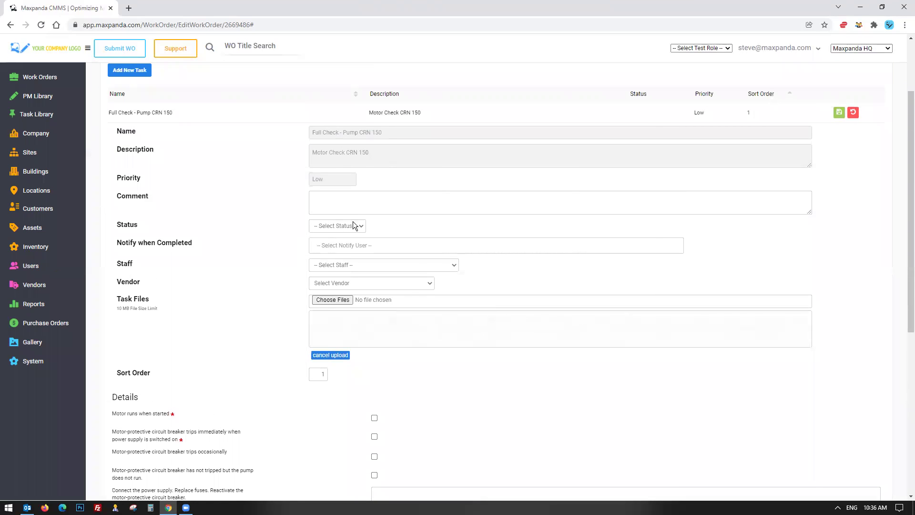
left_click(332, 199)
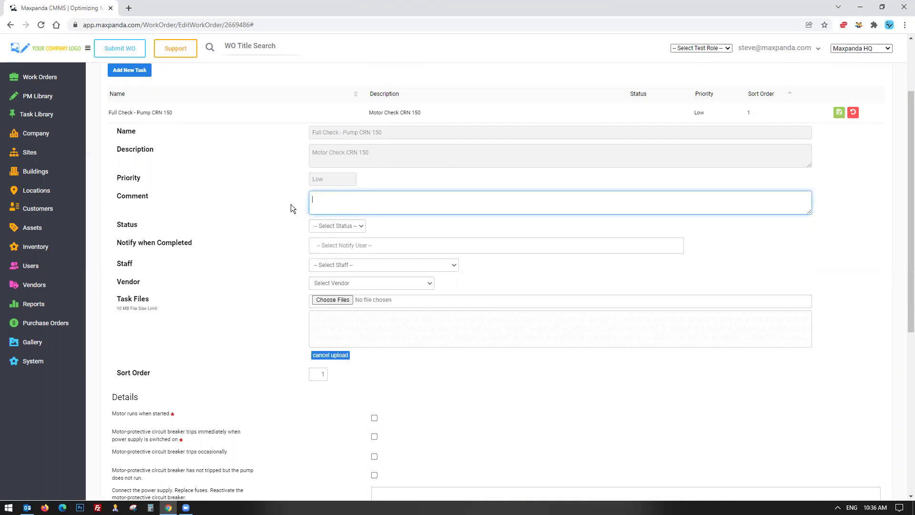
left_click(347, 228)
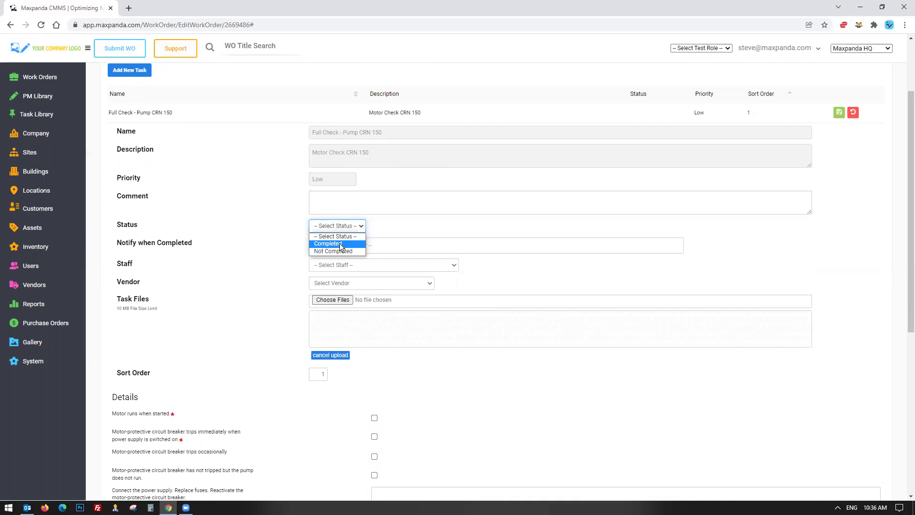
left_click(339, 243)
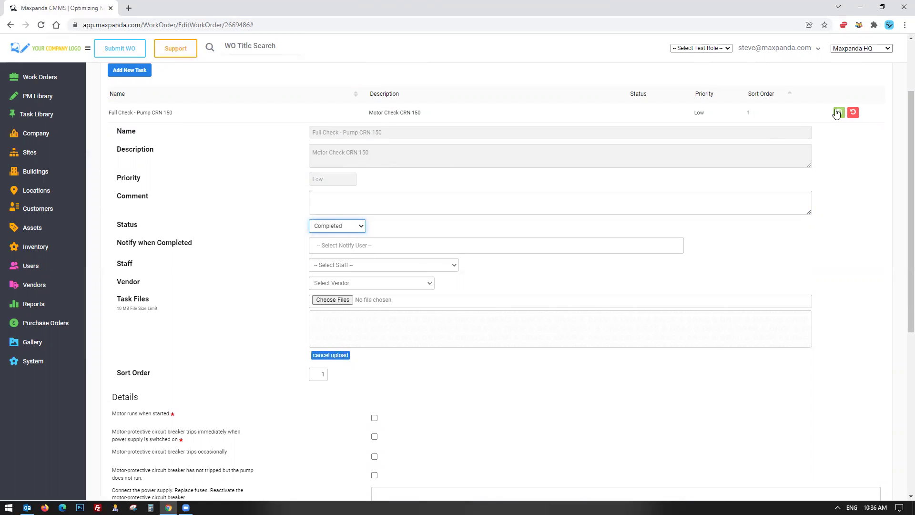
Assign a staff member and the Acme Plumbing vendor to the pump check task
scroll(231, 190, "up", 2)
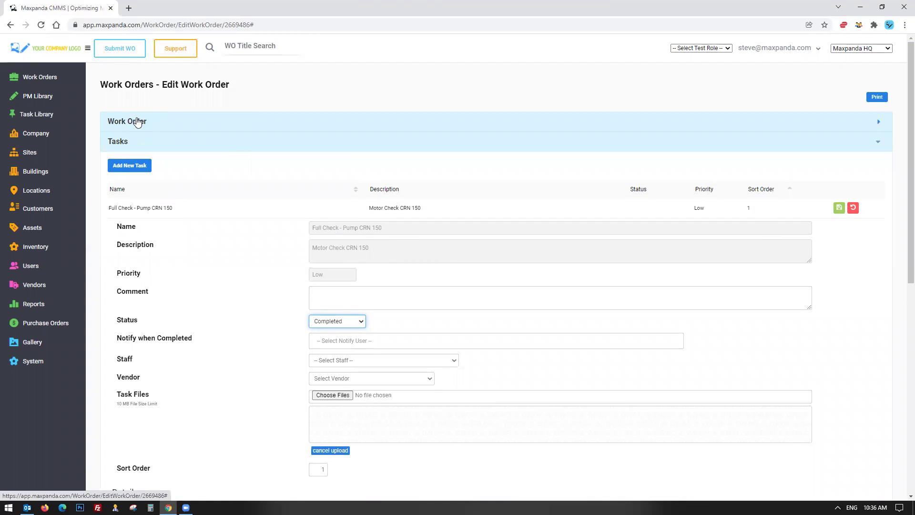
scroll(198, 206, "down", 4)
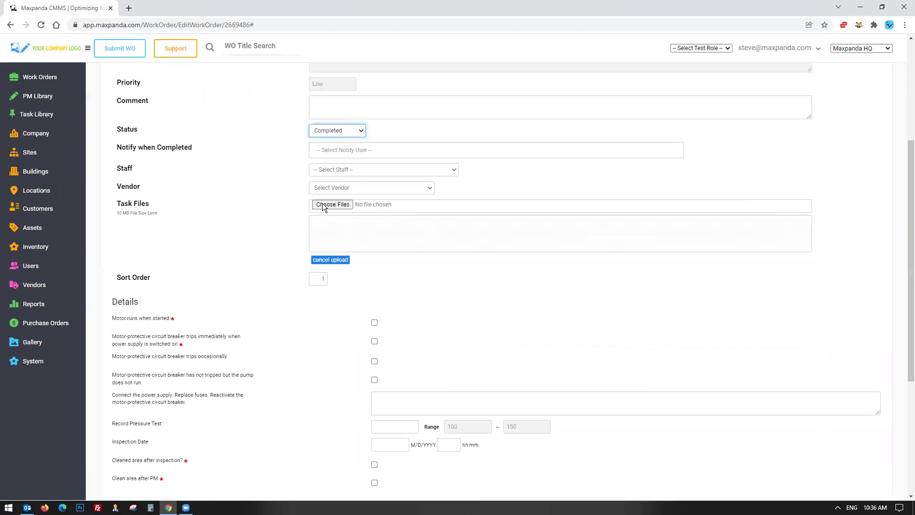
left_click(348, 170)
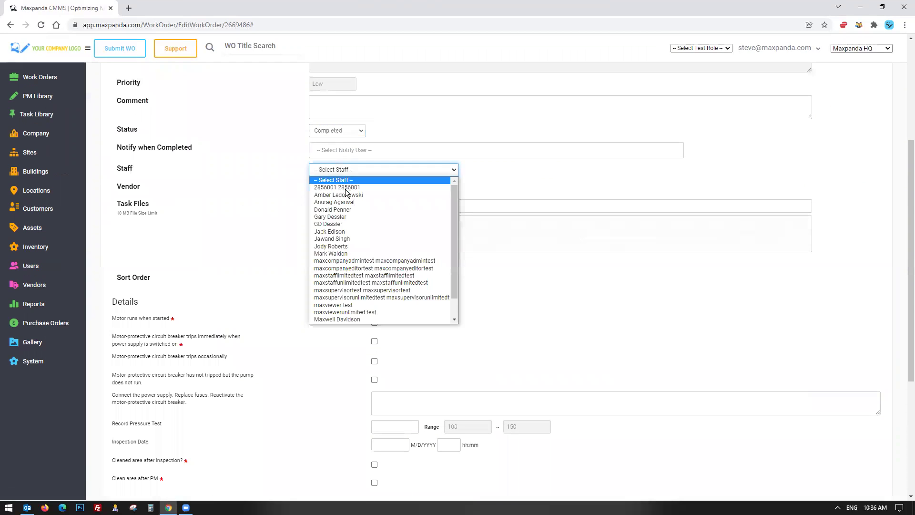
left_click(339, 217)
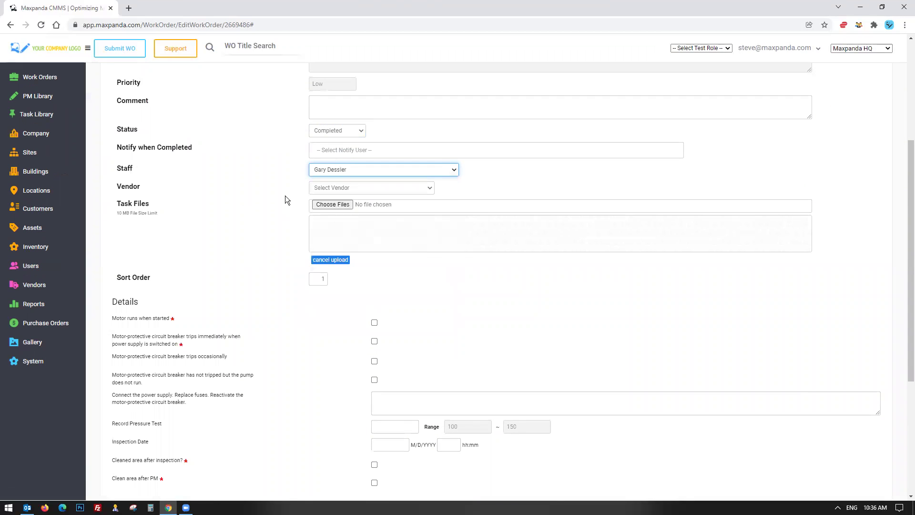
left_click(364, 189)
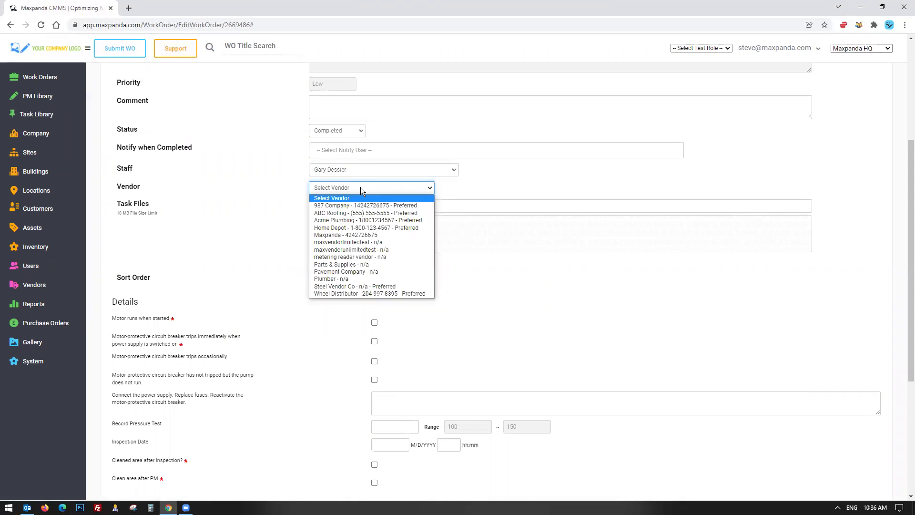
left_click(349, 221)
Review the task's general fields and the checklist items in its Details section
scroll(251, 229, "up", 1)
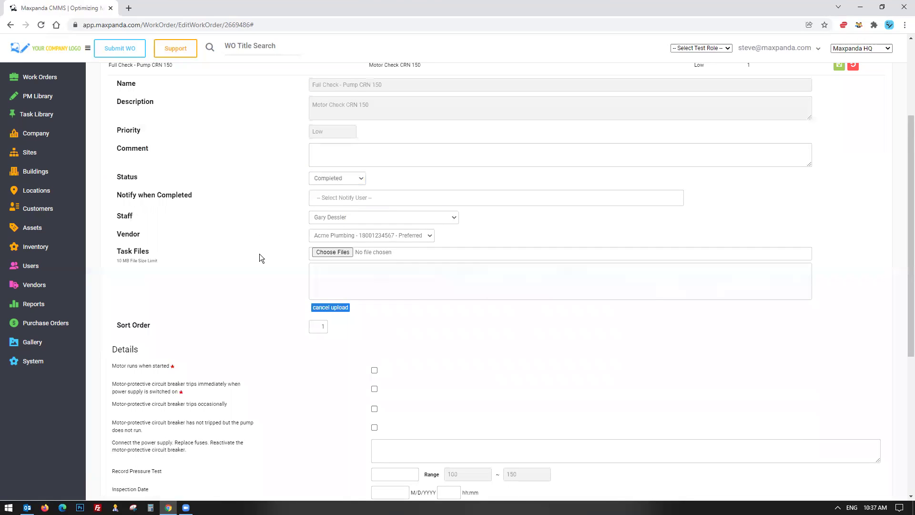
scroll(259, 254, "up", 2)
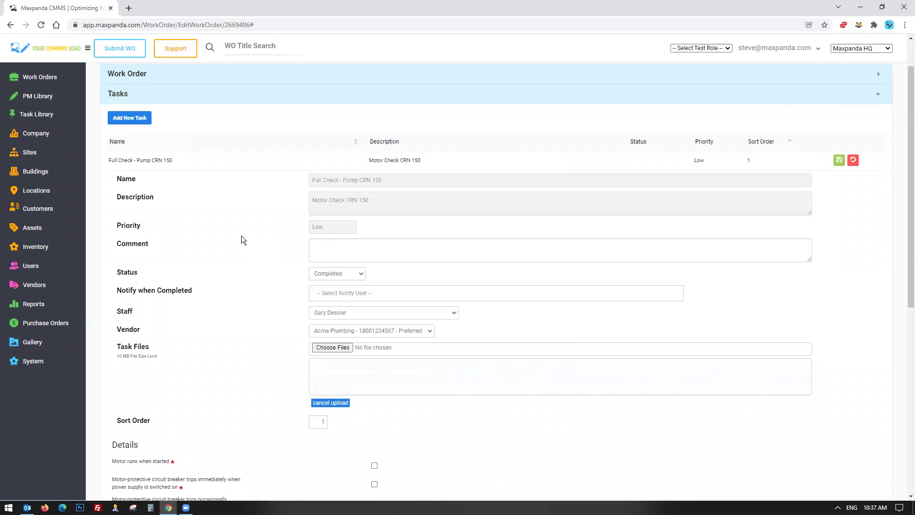
scroll(276, 232, "down", 3)
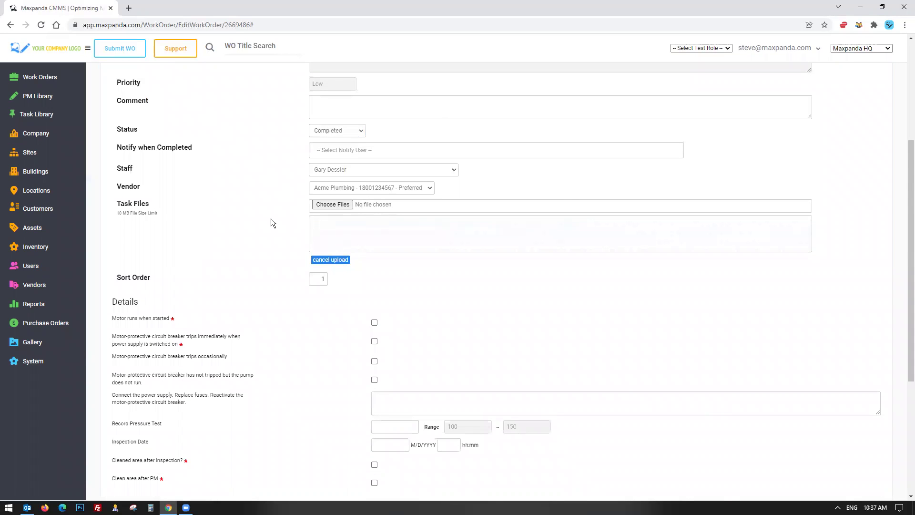
scroll(271, 219, "down", 3)
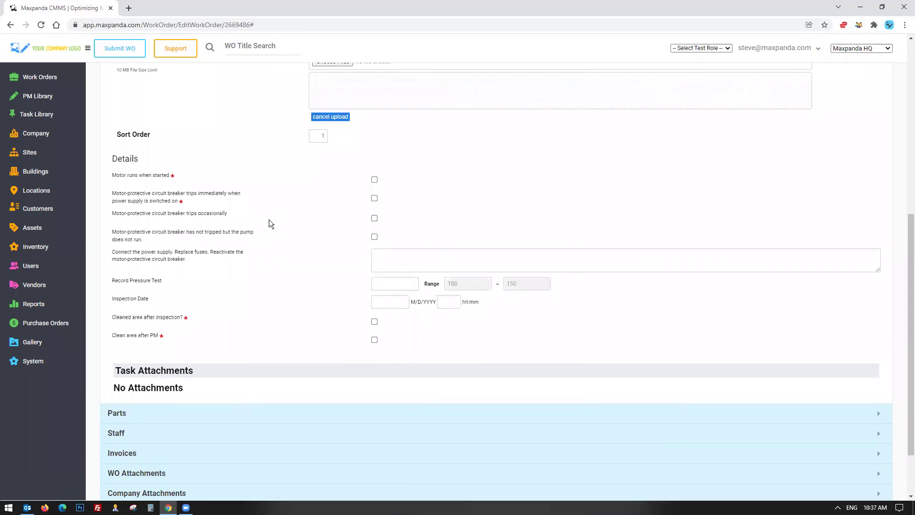
scroll(269, 224, "up", 2)
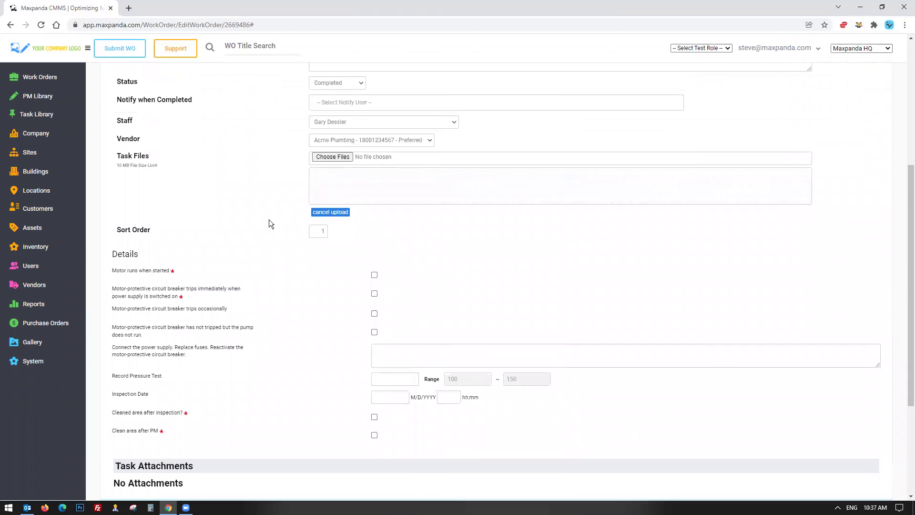
scroll(267, 220, "down", 1)
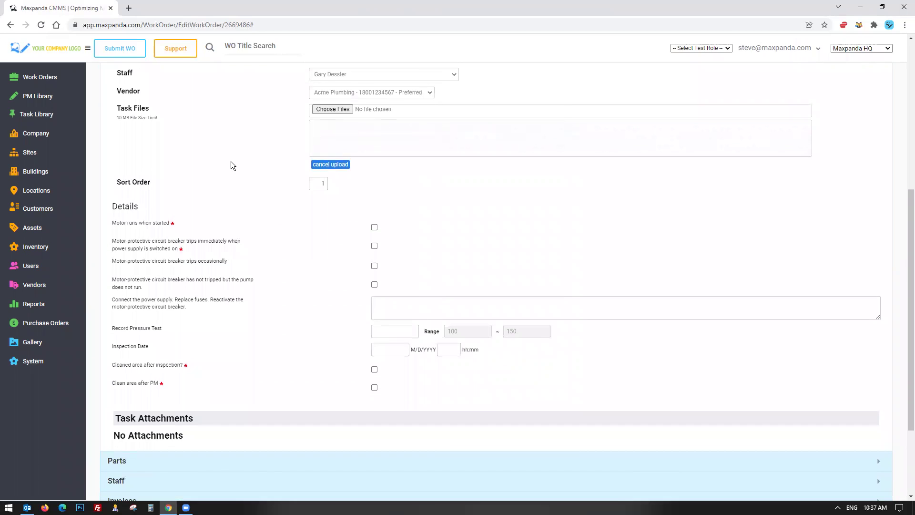
left_click_drag(116, 205, 176, 379)
left_click(177, 379)
left_click_drag(116, 71, 179, 226)
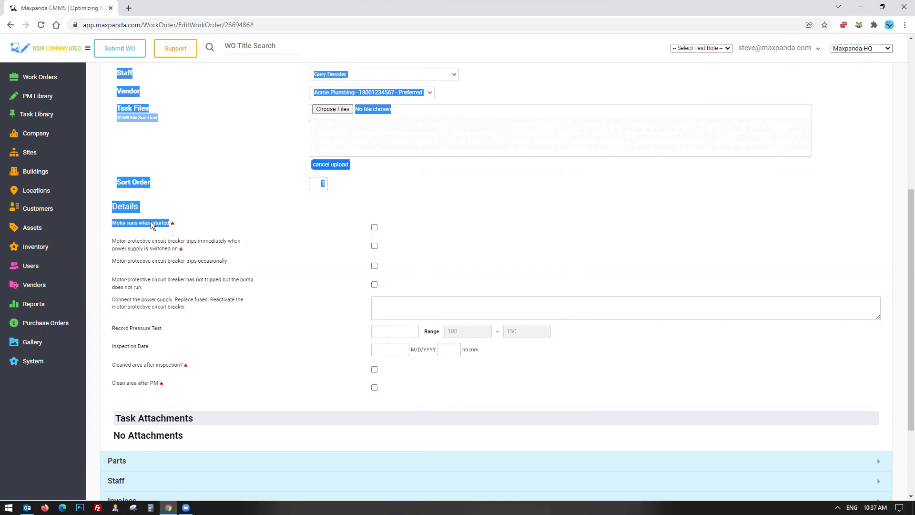
left_click(165, 232)
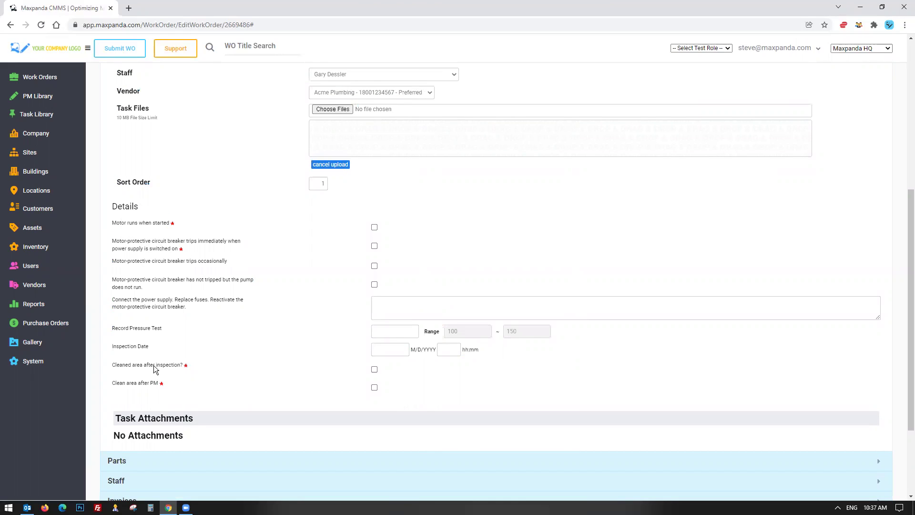
Mark "Motor runs when started" as done and enter "123 lol" as the power supply and fuse replacement note
left_click(375, 227)
left_click(388, 314)
type("123 lol")
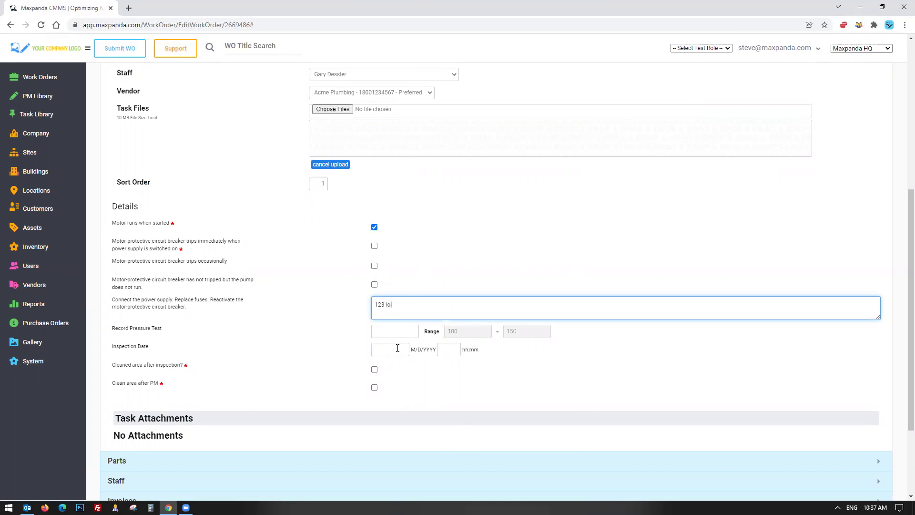
left_click(397, 348)
left_click(451, 352)
Enter 122 as the Record Pressure Test reading in the task details
left_click(399, 332)
scroll(179, 301, "down", 1)
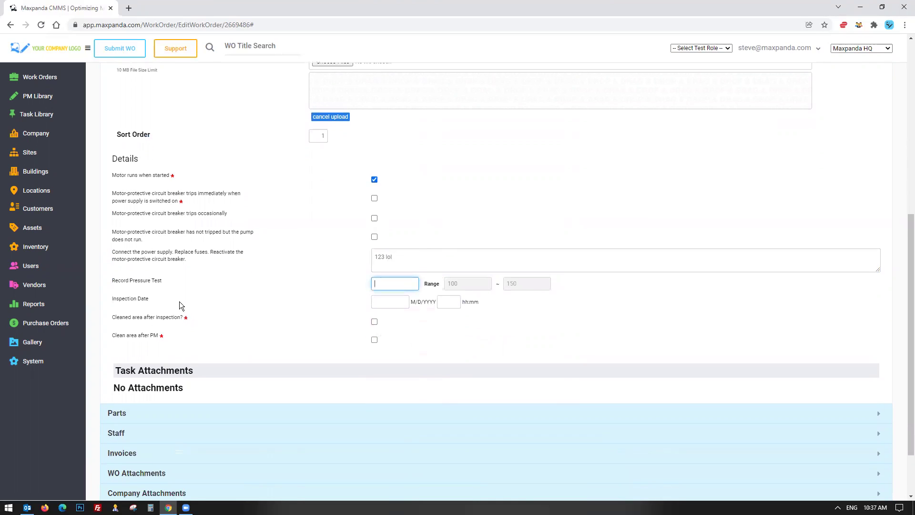
left_click(114, 284)
left_click_drag(114, 284, 181, 285)
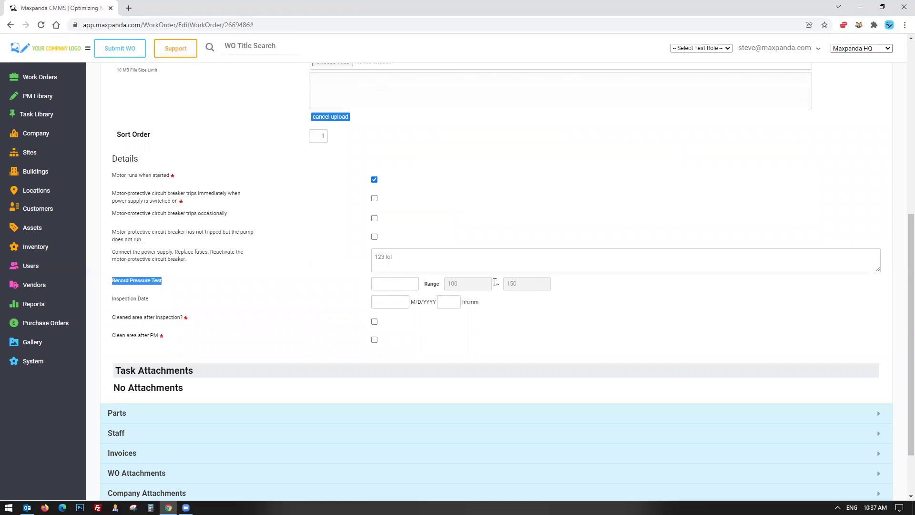
scroll(305, 243, "up", 5)
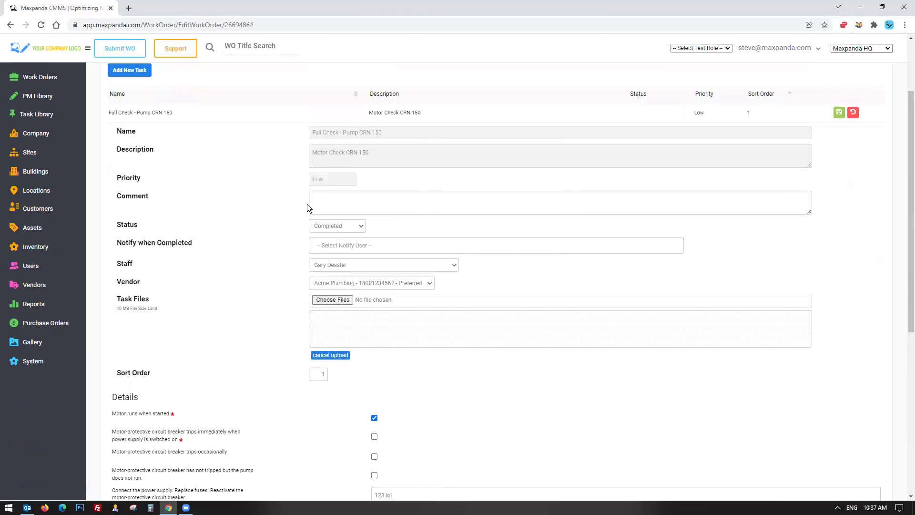
scroll(276, 270, "down", 6)
left_click(403, 209)
type("122")
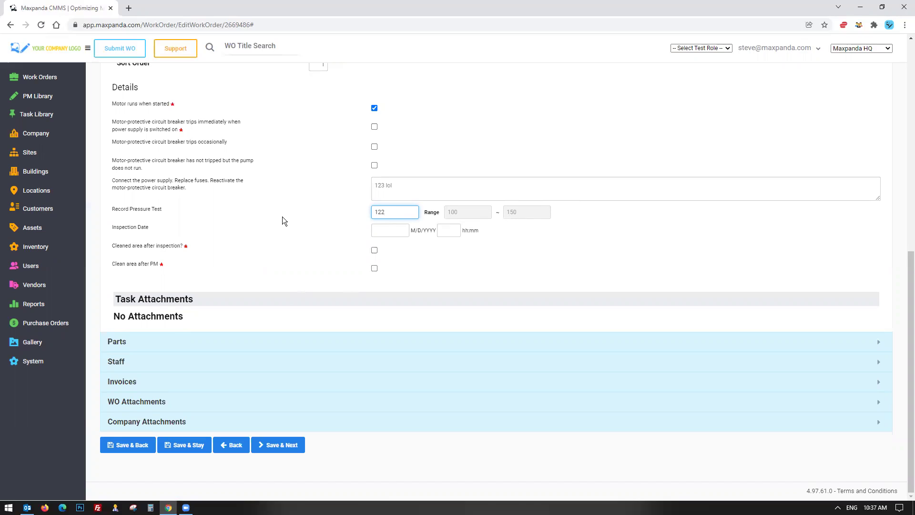
Replace the Record Pressure Test reading with 167
left_click_drag(388, 210, 362, 210)
left_click(346, 215)
left_click_drag(568, 211, 146, 212)
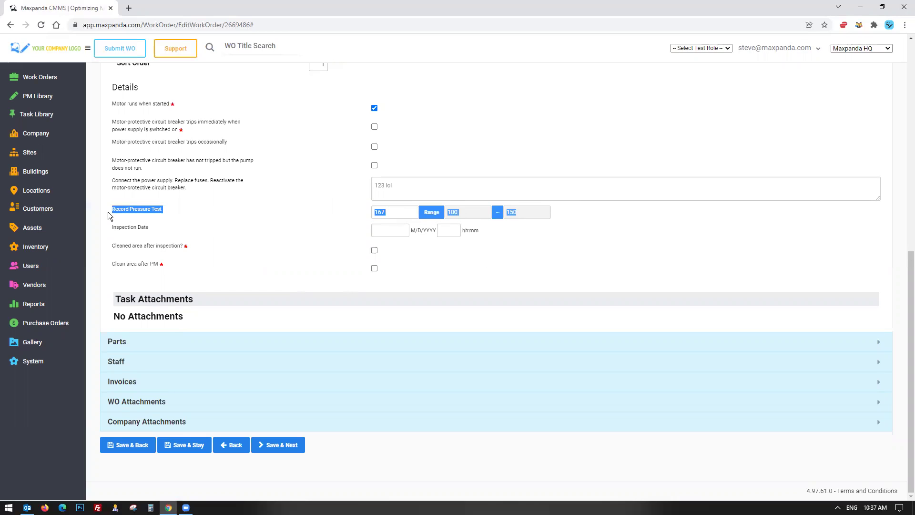
left_click(276, 224)
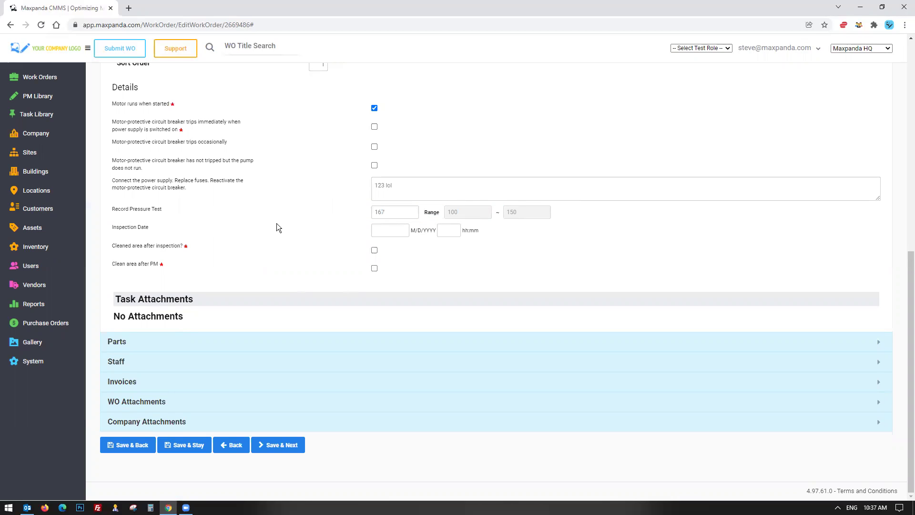
Discard the task edits and delete the Full Check - Pump CRN 150 task from the work order
scroll(277, 224, "up", 8)
left_click(854, 210)
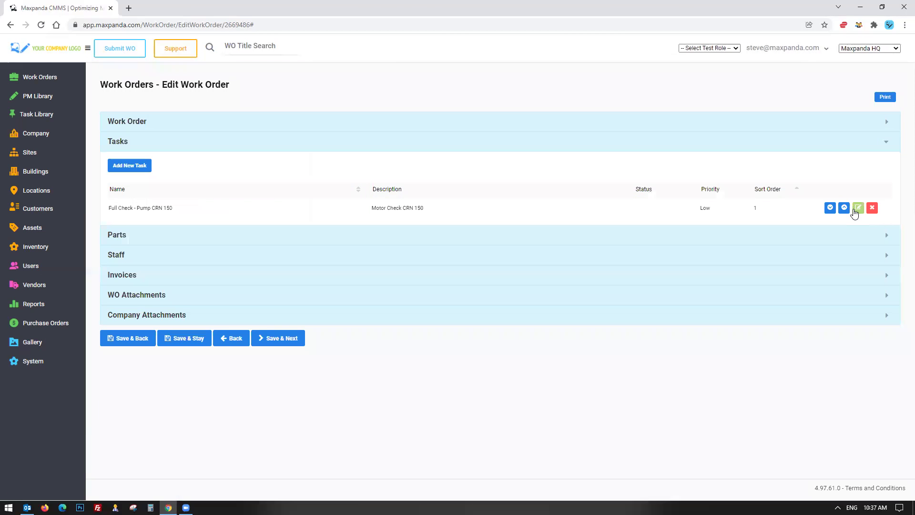
left_click(872, 209)
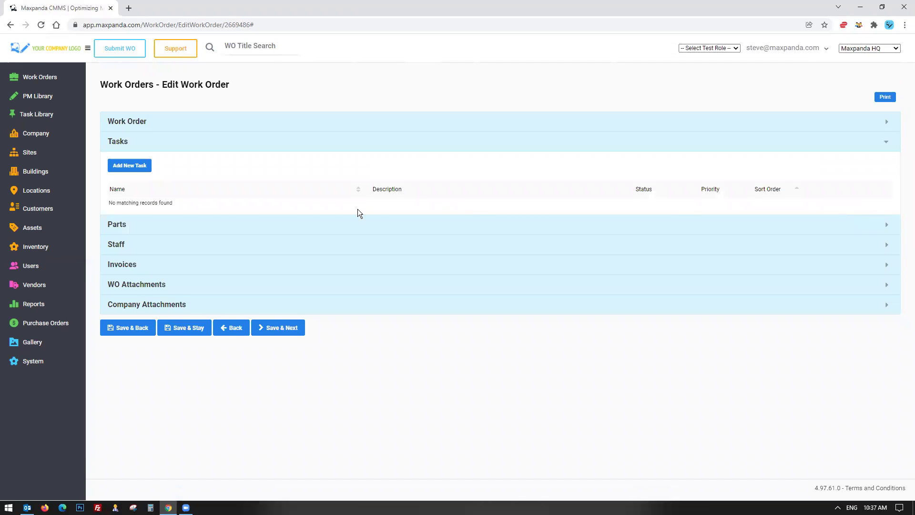
View the work order's parts list, briefly returning to its task list in between
left_click(165, 218)
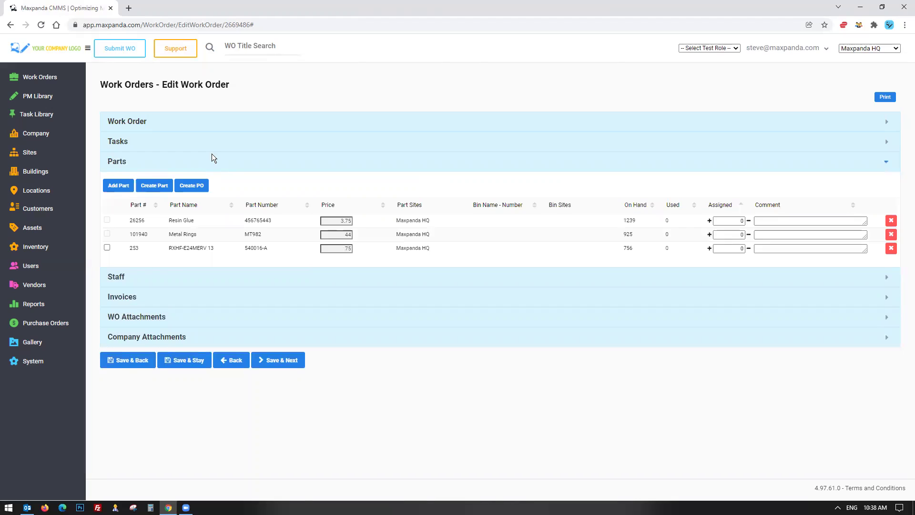
left_click(216, 142)
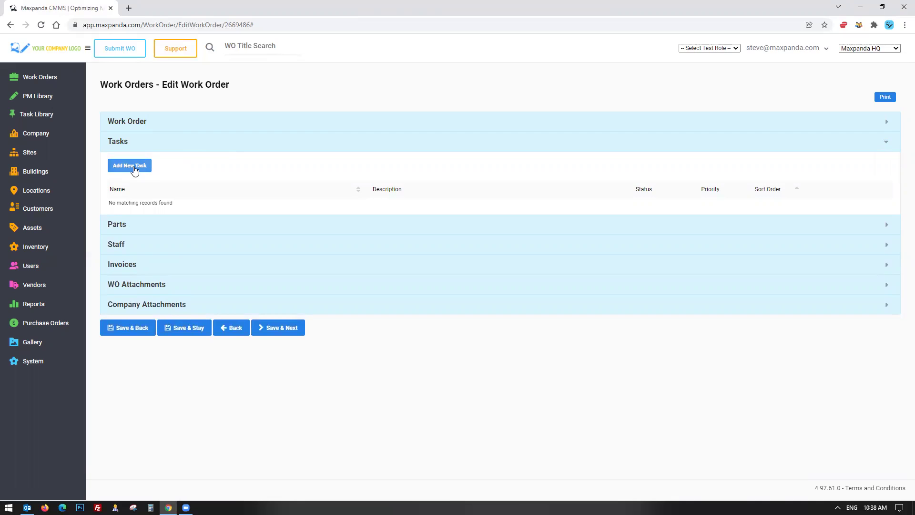
left_click(147, 232)
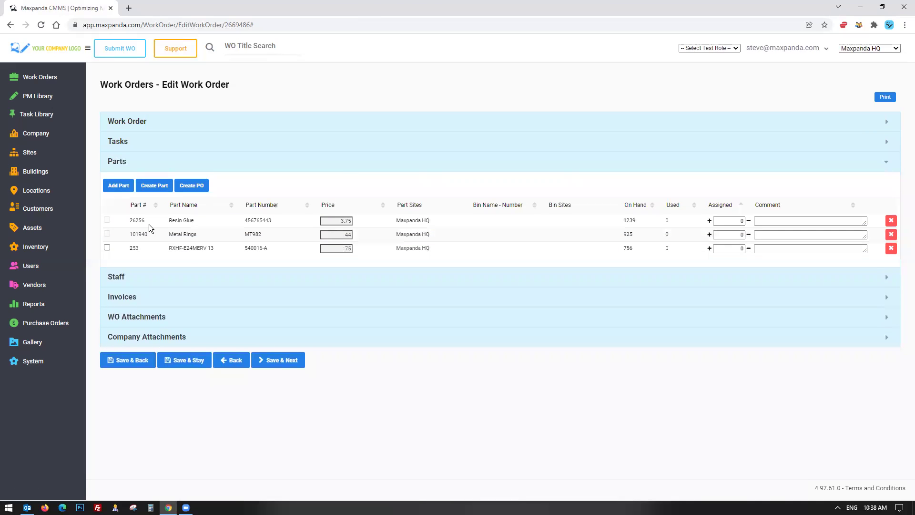
Examine the parts rows on the work order and their assigned quantity fields
left_click_drag(130, 220, 287, 268)
left_click(287, 268)
double_click(742, 248)
Add the staff member with the 45.00 rate to the work order's staff
left_click(143, 277)
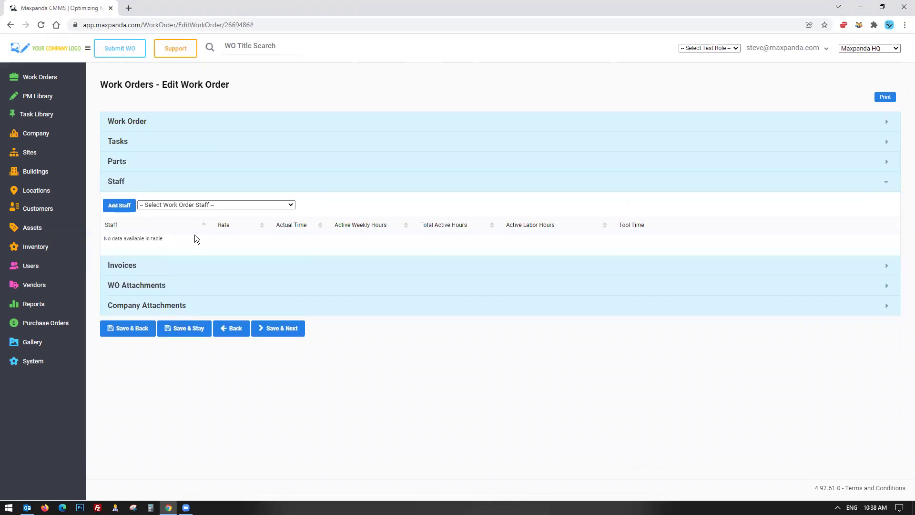
left_click(218, 206)
left_click(168, 221)
left_click(169, 205)
left_click(167, 229)
left_click(119, 205)
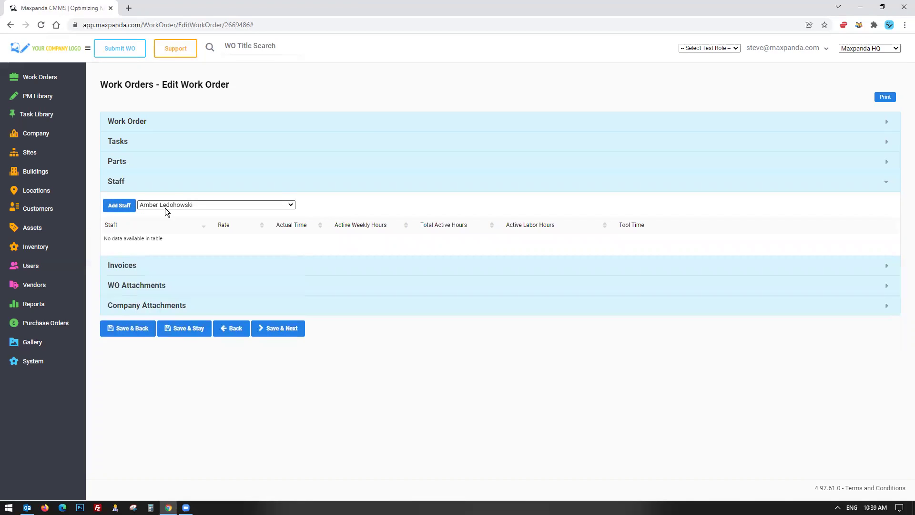
Add two more staff members to the work order, those with the 50.00 and 36.75 rates
left_click(172, 205)
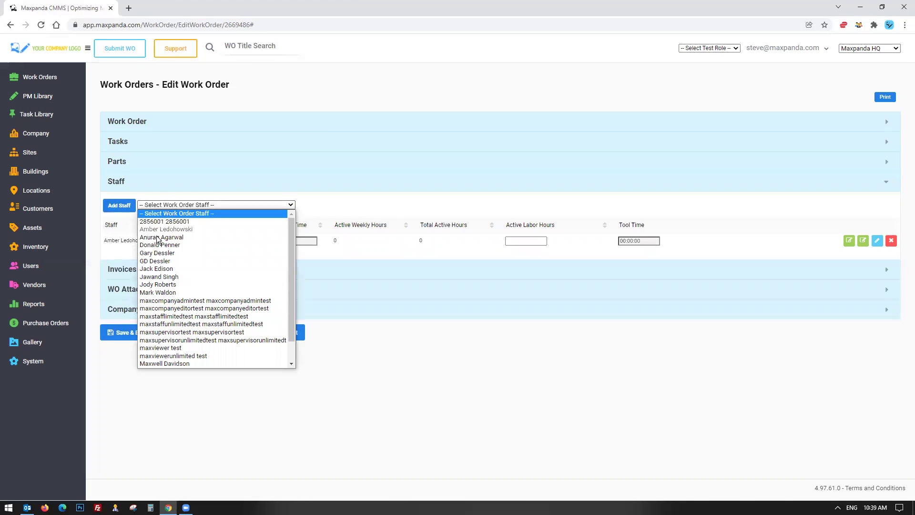
left_click(157, 268)
left_click(120, 205)
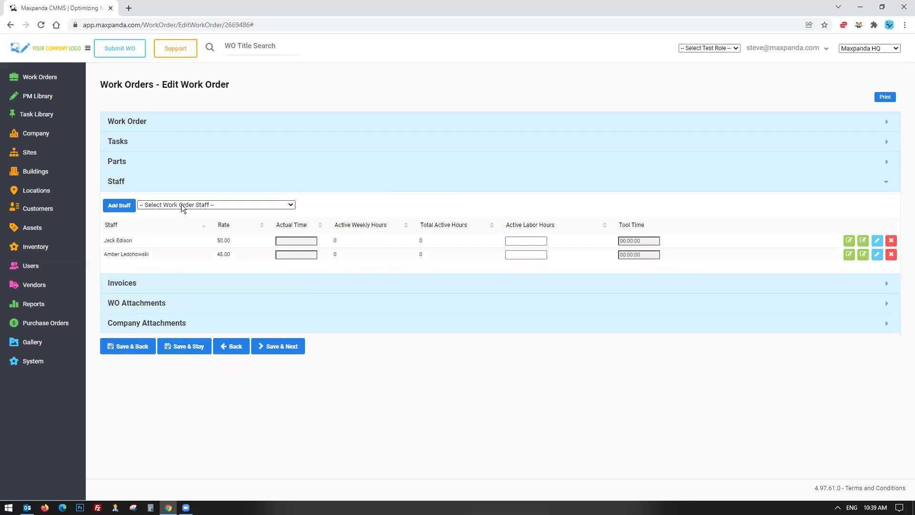
left_click(181, 204)
left_click(165, 363)
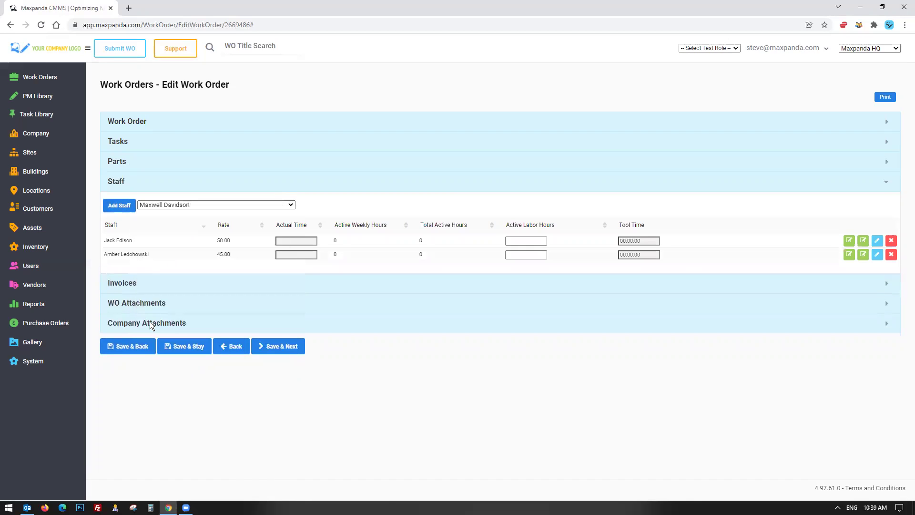
left_click(119, 205)
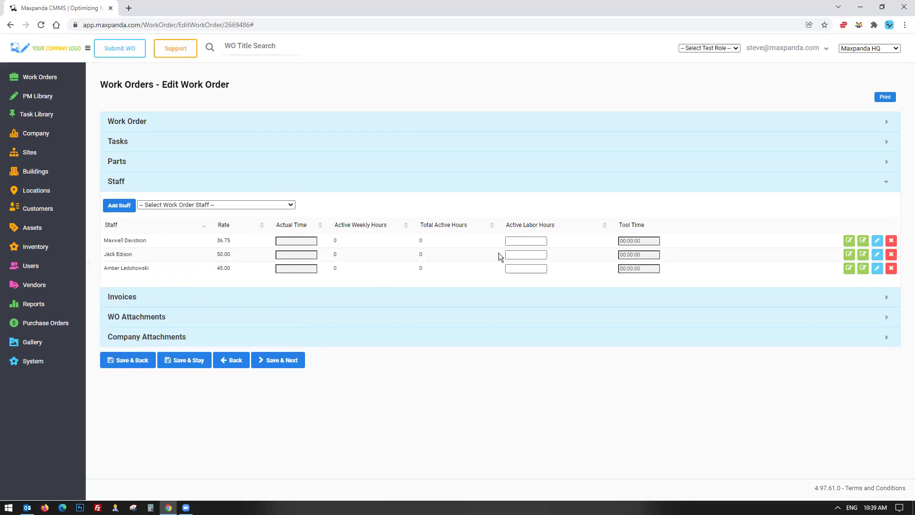
Examine the first staff member's active labor hours picker and tool time field without setting a time
left_click(532, 240)
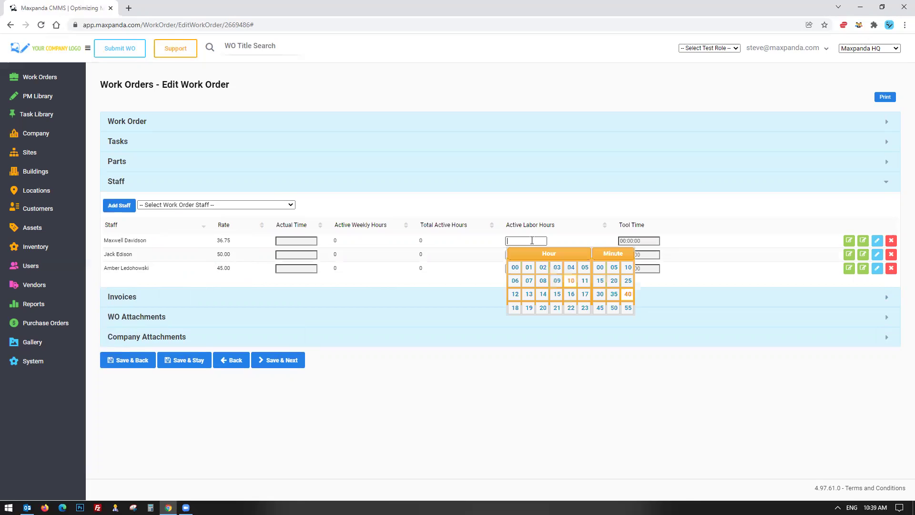
left_click(565, 359)
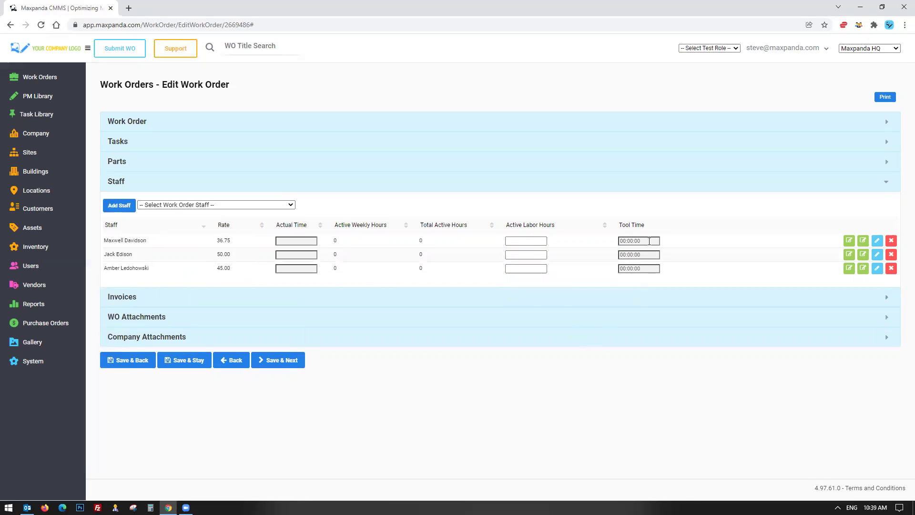
left_click(610, 240)
left_click_drag(647, 242, 622, 242)
left_click(618, 240)
left_click(529, 240)
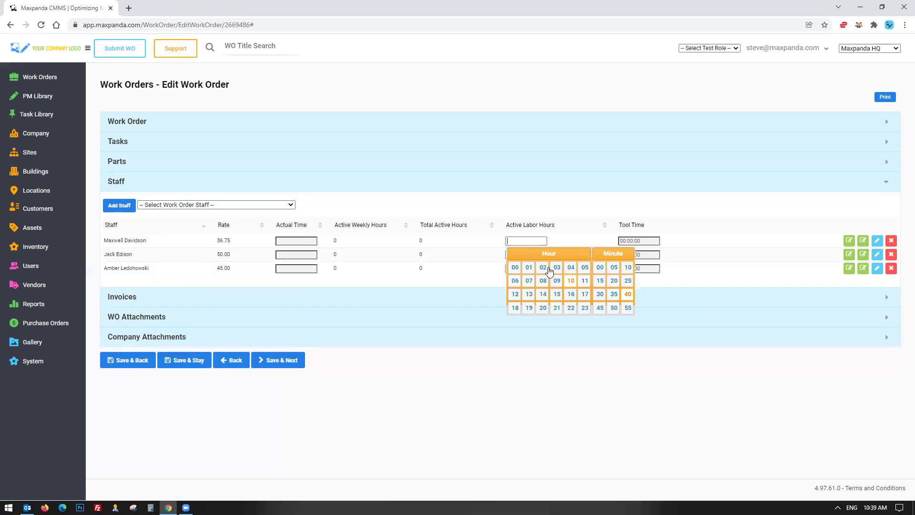
left_click(413, 390)
Review the work order's invoices, its own attachments and the company attachments for locations, assets and parts
left_click(225, 295)
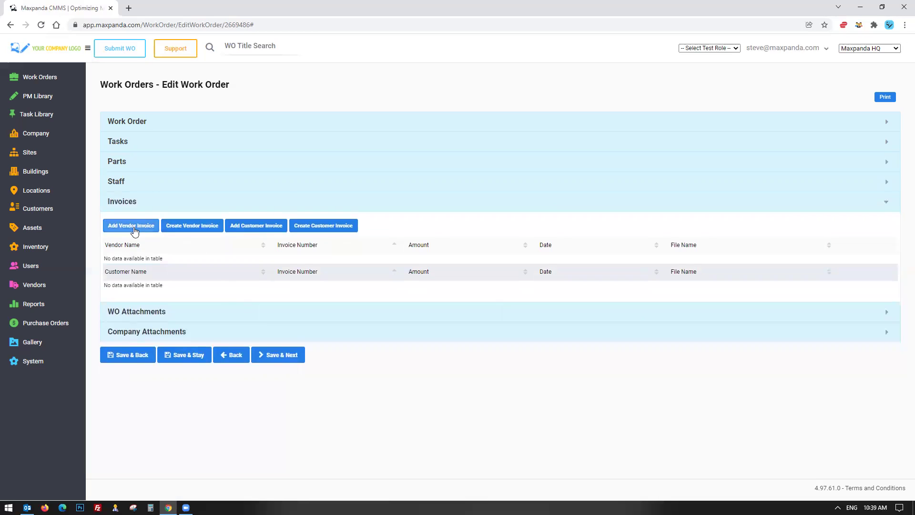
left_click(147, 311)
left_click_drag(108, 249, 212, 251)
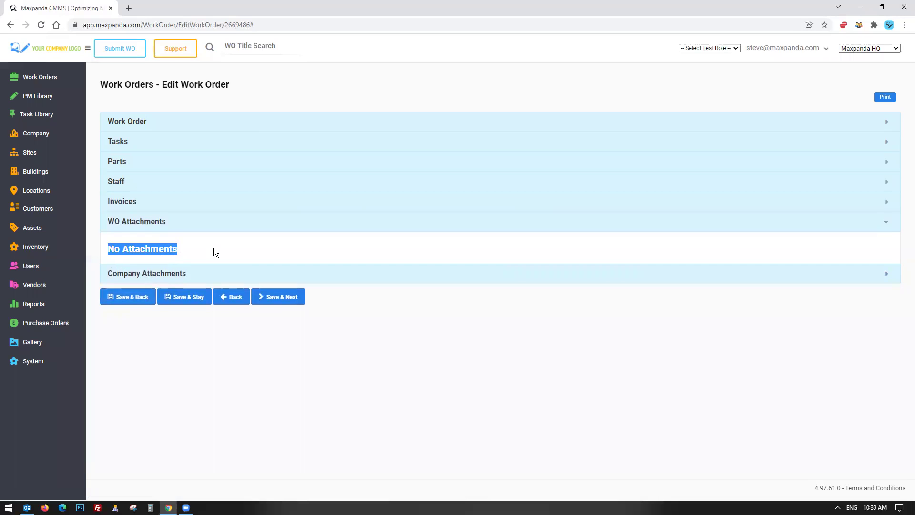
left_click(160, 275)
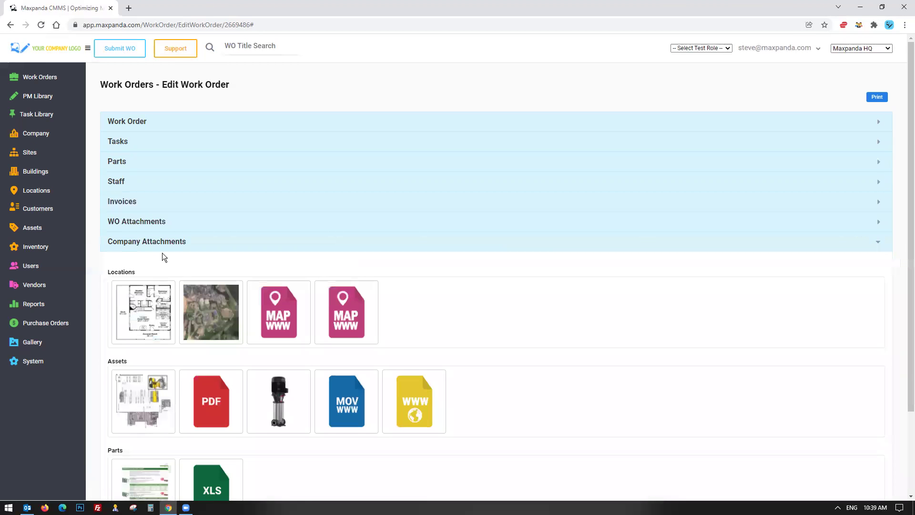
scroll(162, 253, "down", 3)
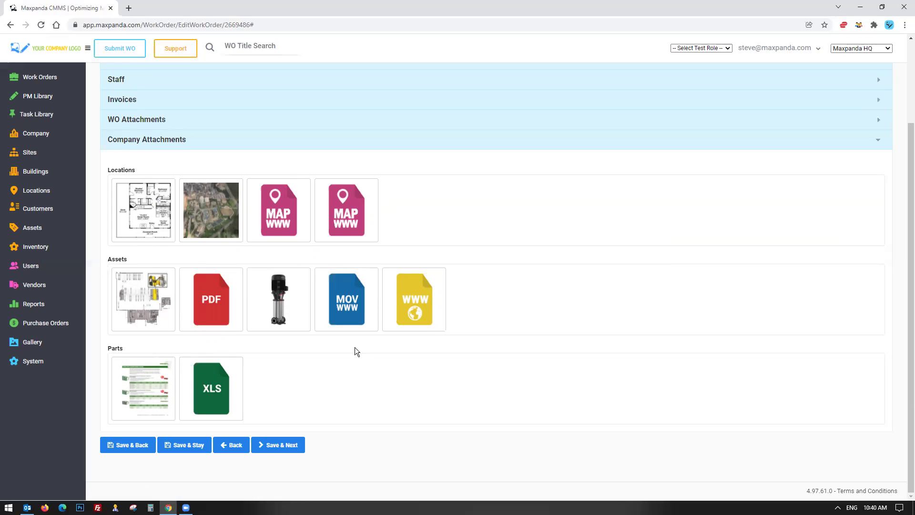
left_click_drag(354, 347, 142, 233)
left_click(316, 390)
Return to the main work order details and approve the pending work order
scroll(303, 387, "up", 2)
left_click(315, 123)
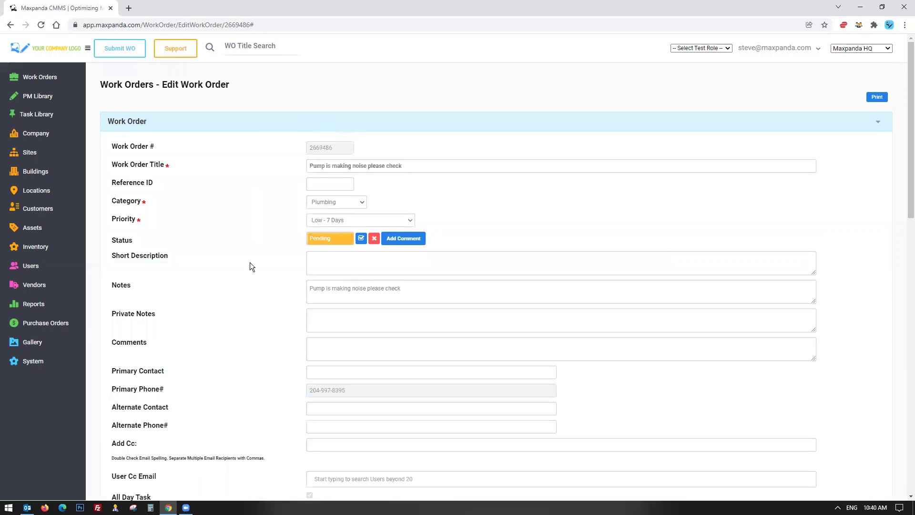
scroll(248, 256, "down", 1)
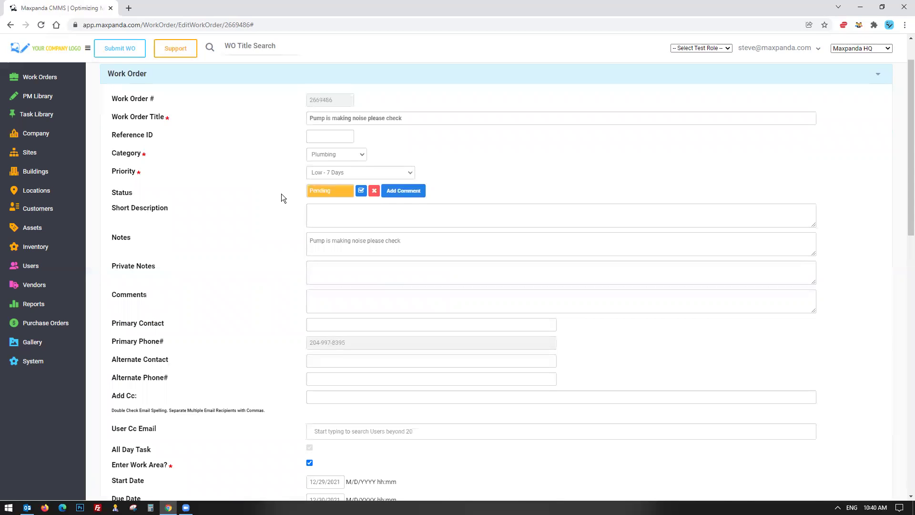
left_click(361, 191)
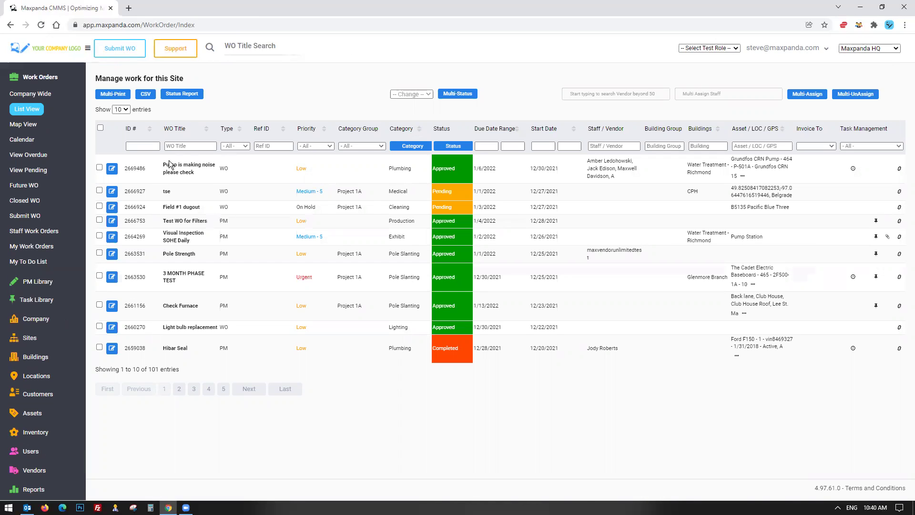
Check the "Pump is making noise please check" row in the work order list and open it for editing
left_click_drag(588, 161, 598, 169)
left_click_drag(126, 169, 158, 170)
left_click_drag(159, 170, 517, 172)
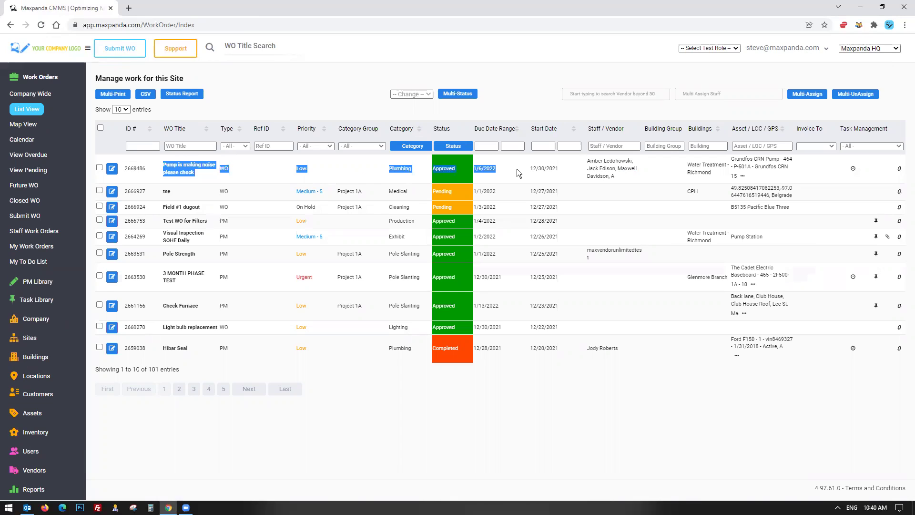
left_click(540, 170)
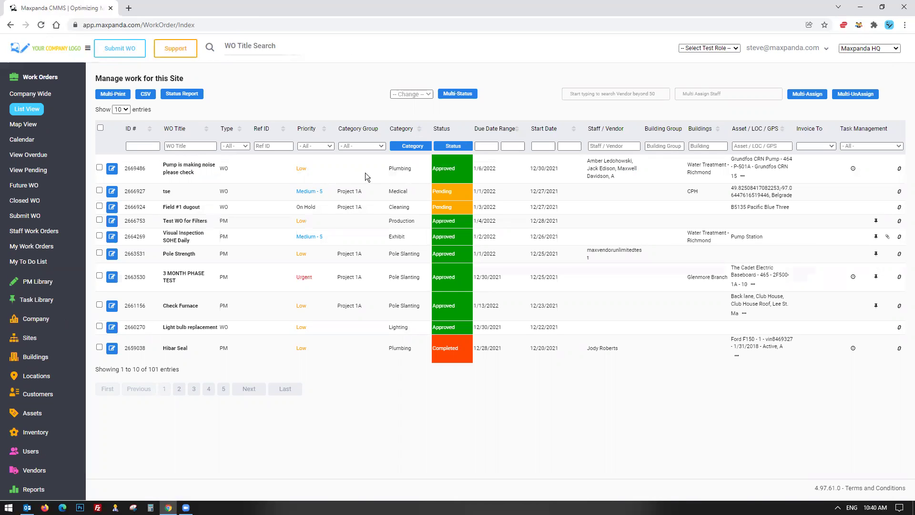
left_click(111, 169)
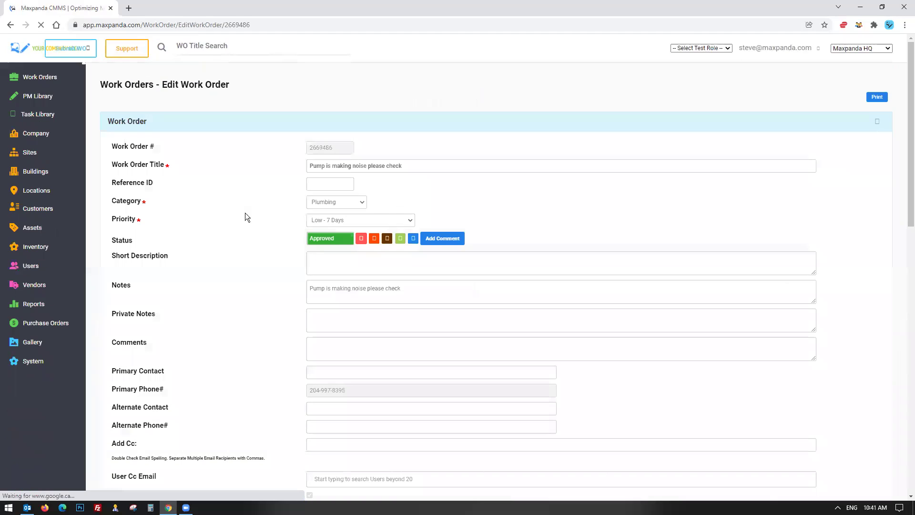
View the available test roles and the on-hold comment dialog, dismissing both without changes
left_click(694, 48)
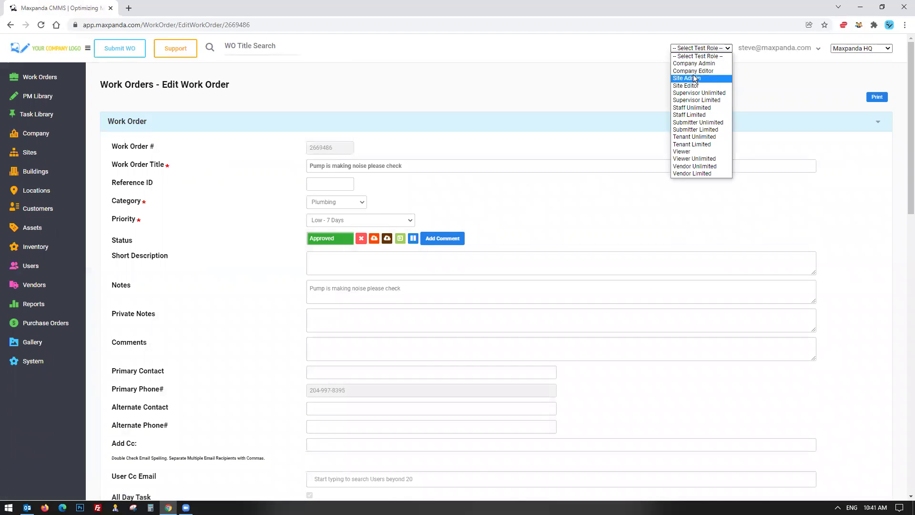
left_click(606, 63)
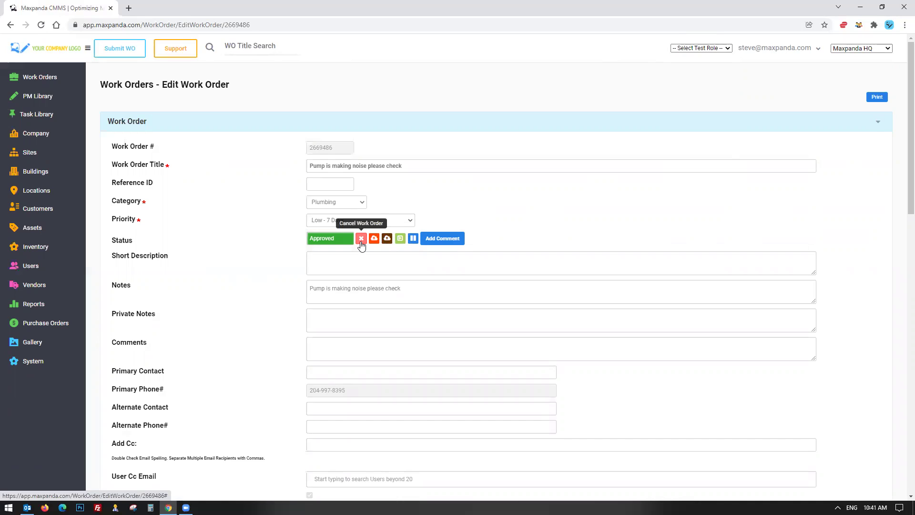
left_click(415, 239)
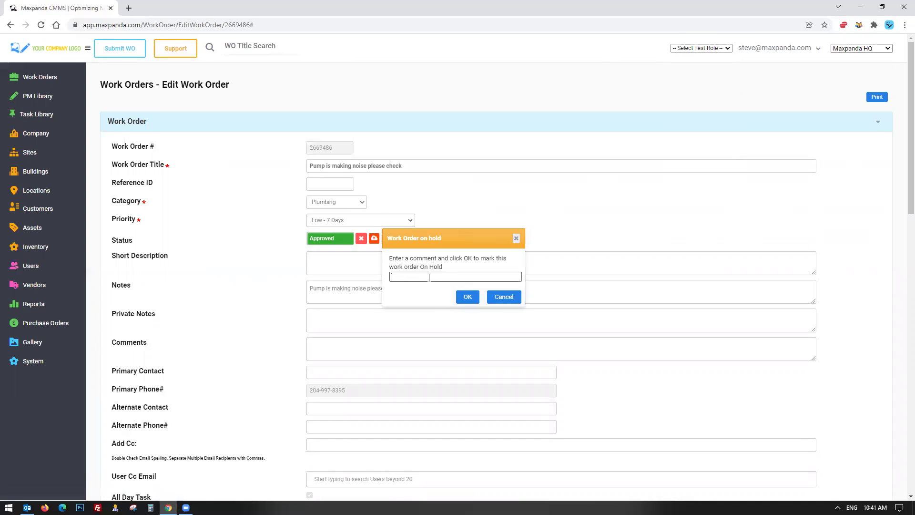
left_click(506, 297)
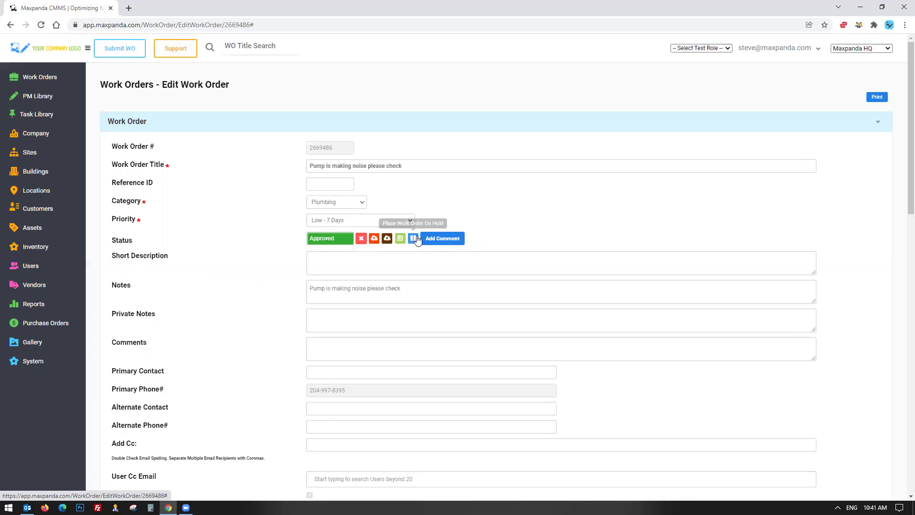
Enter "replaced oring. no more noise." in the work order's comments
scroll(243, 303, "down", 2)
left_click(336, 252)
type("replaced oring. no mor")
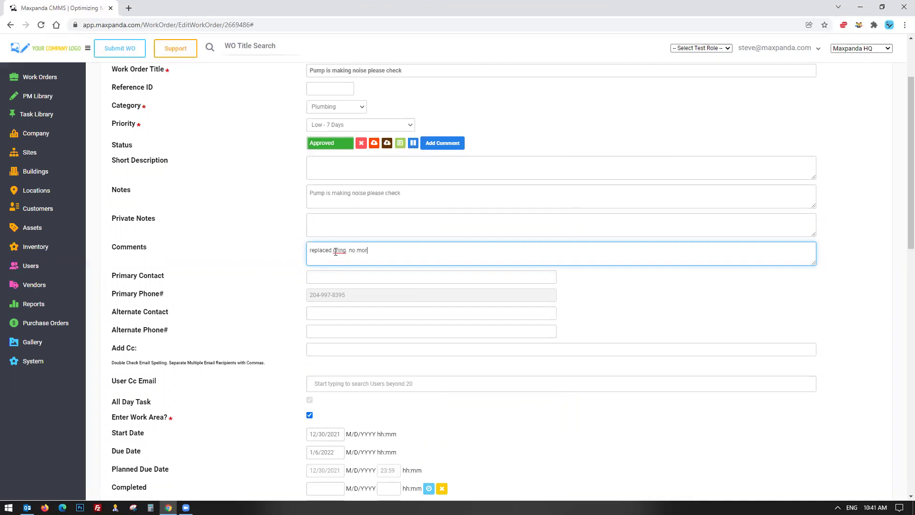
type("e noise.")
Look through the rest of the work order details and check its task list
scroll(251, 253, "down", 10)
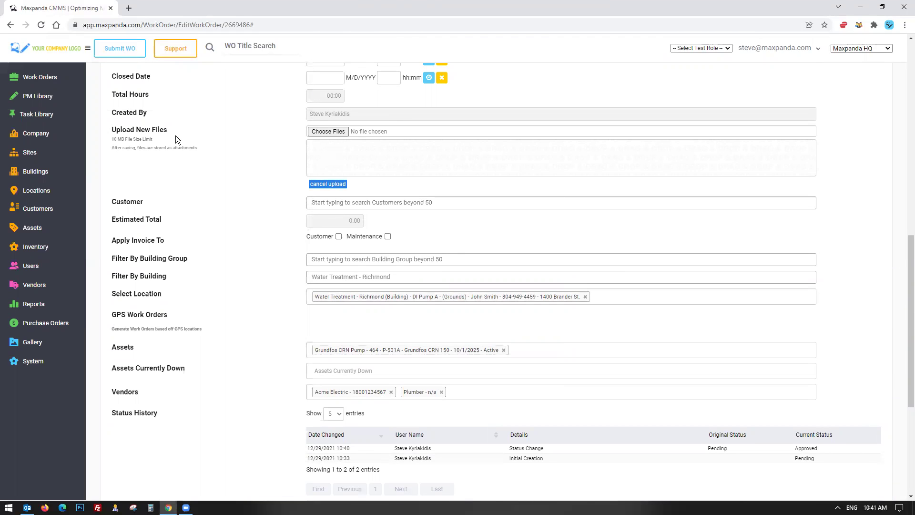
scroll(236, 167, "down", 5)
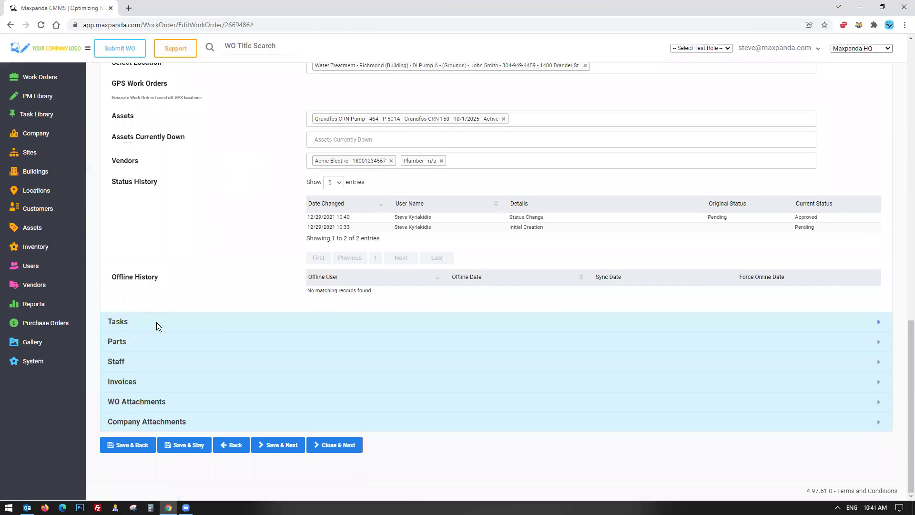
left_click(156, 322)
left_click_drag(144, 203, 367, 212)
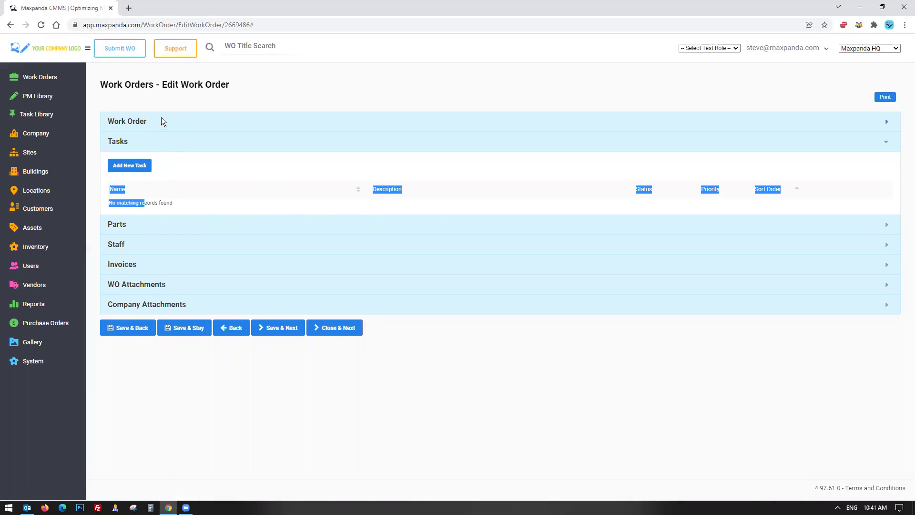
Set the assigned quantity to 5 for each of Resin Glue, Metal Rings and RXHF-E24MERV 13
left_click(139, 224)
left_click(739, 221)
type("5")
left_click(729, 234)
type("5")
left_click(737, 248)
type("5")
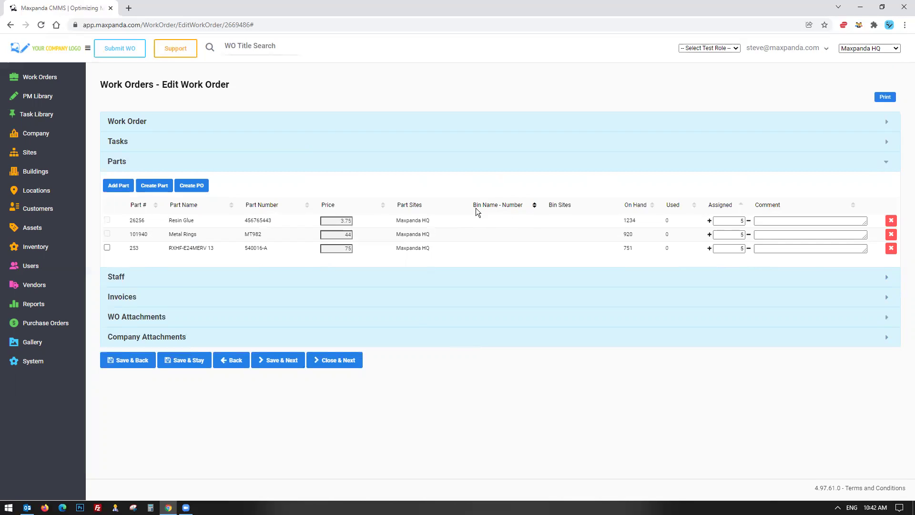
Set the active labor hours to 02:40, 04:40 and 07:40 for the first, second and third staff members
left_click(149, 275)
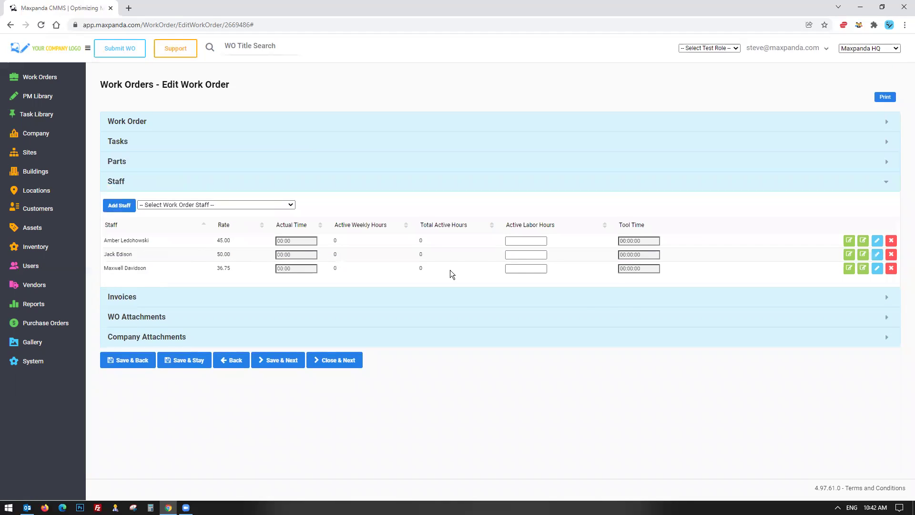
left_click(520, 241)
left_click(548, 270)
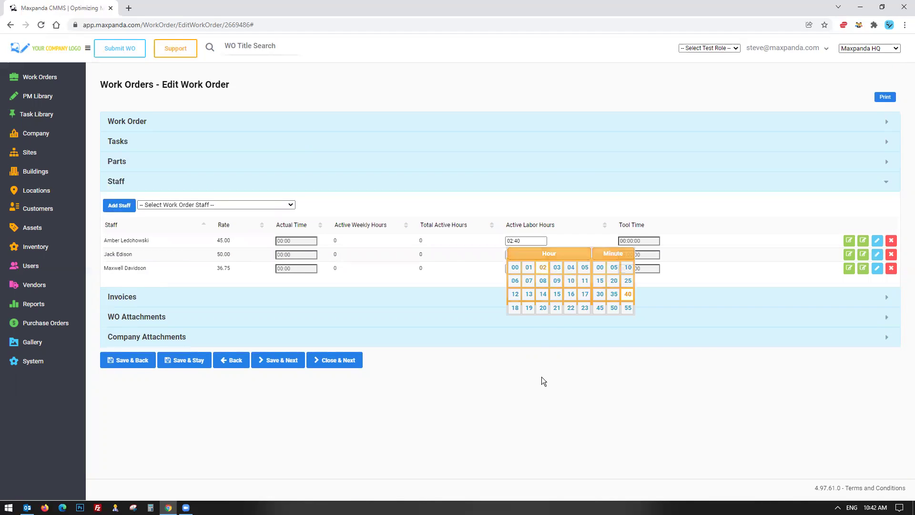
left_click(542, 376)
left_click(528, 256)
left_click(562, 323)
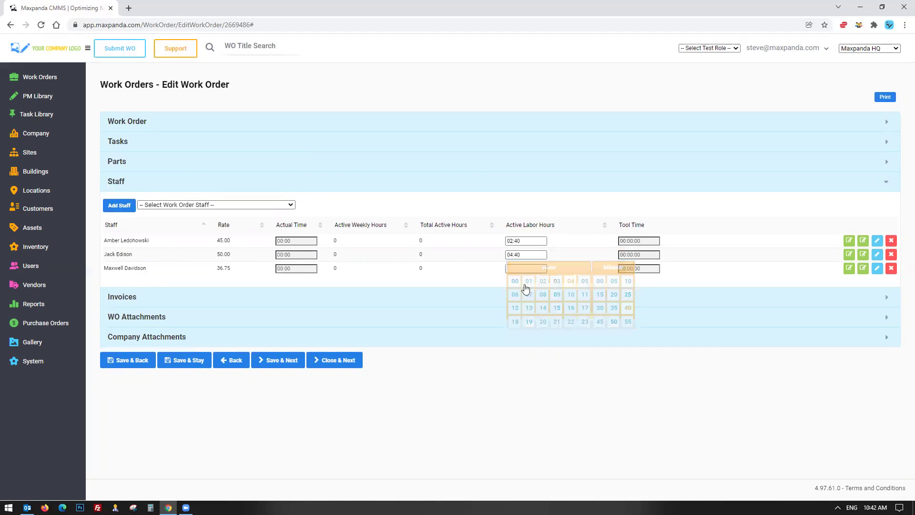
left_click(523, 271)
left_click(529, 315)
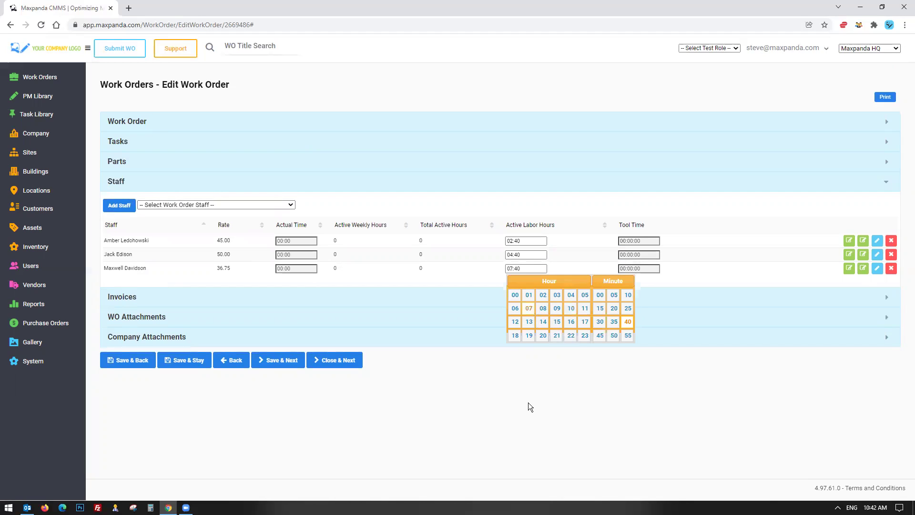
left_click(528, 402)
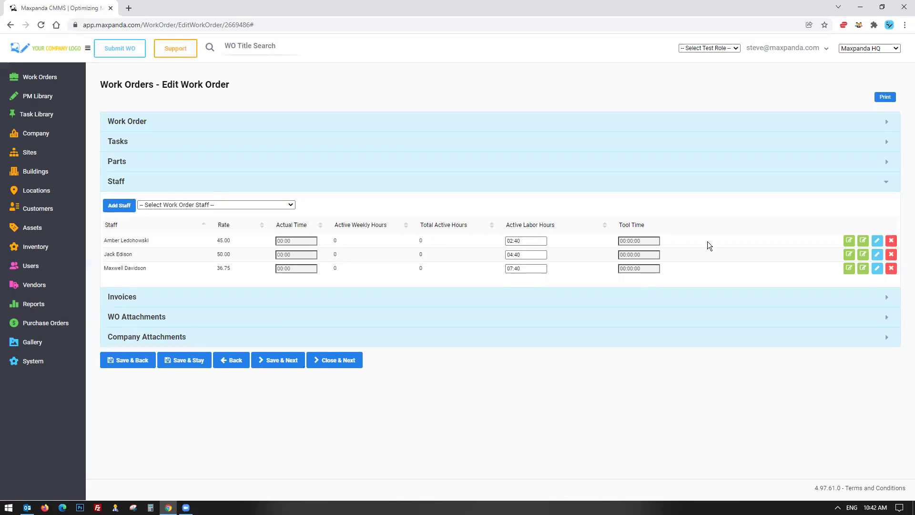
Add the existing Acme Electric vendor invoice for 409.50 dated 2/18/2014 to the work order
left_click(156, 298)
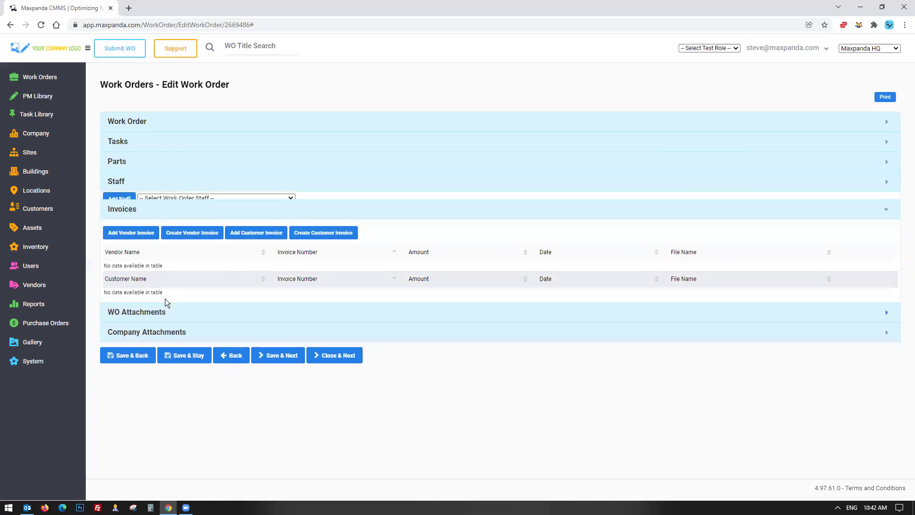
left_click(127, 228)
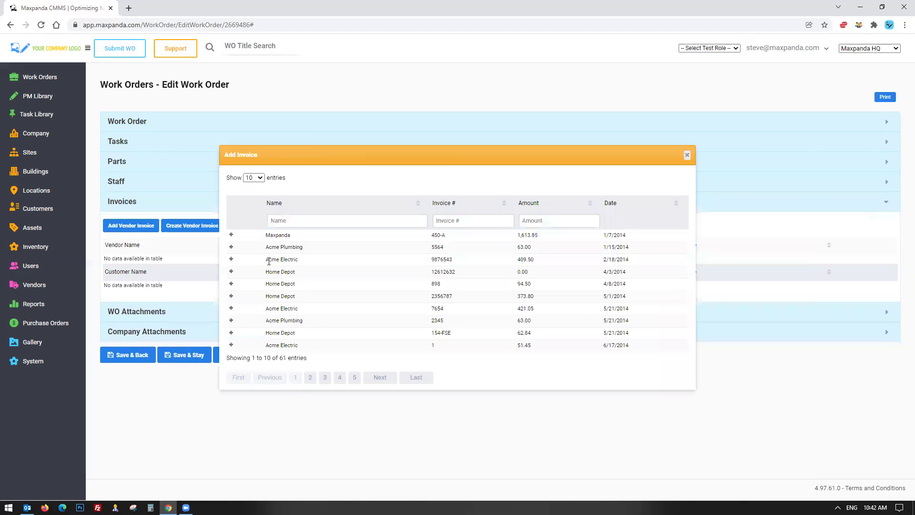
left_click_drag(263, 261, 563, 262)
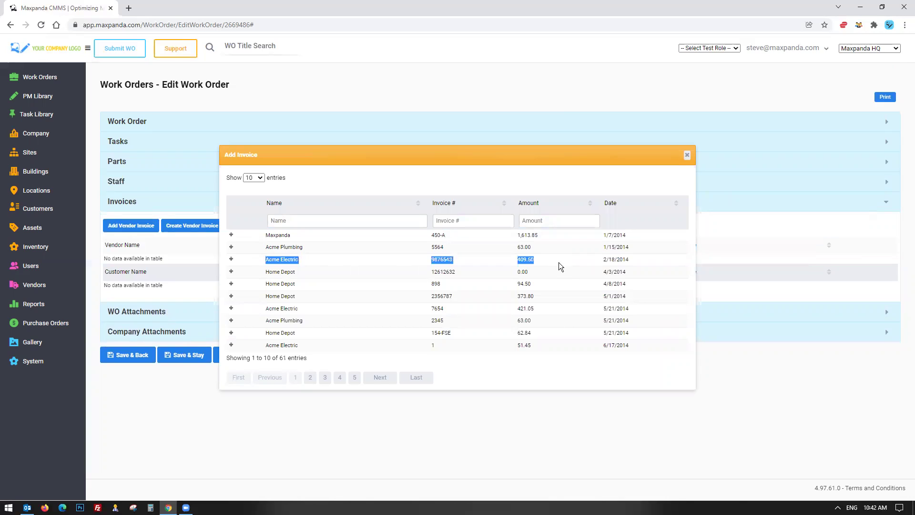
left_click(231, 259)
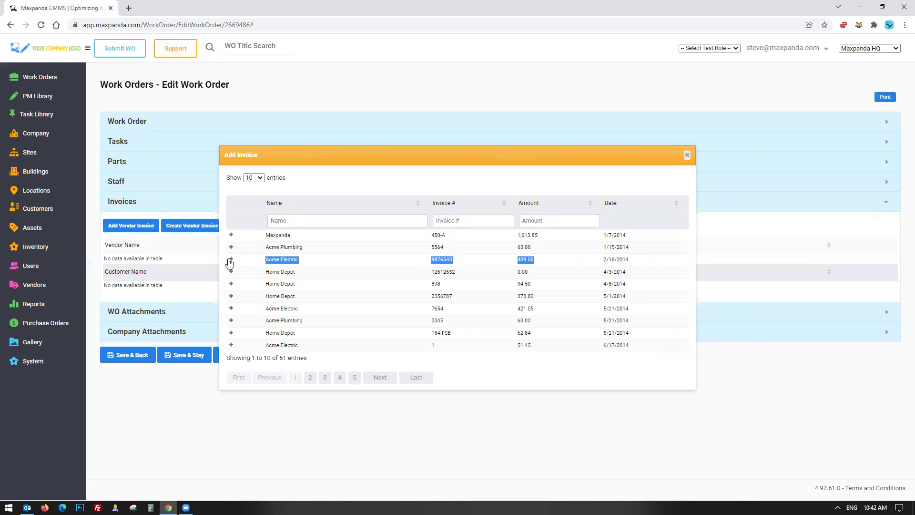
left_click(687, 156)
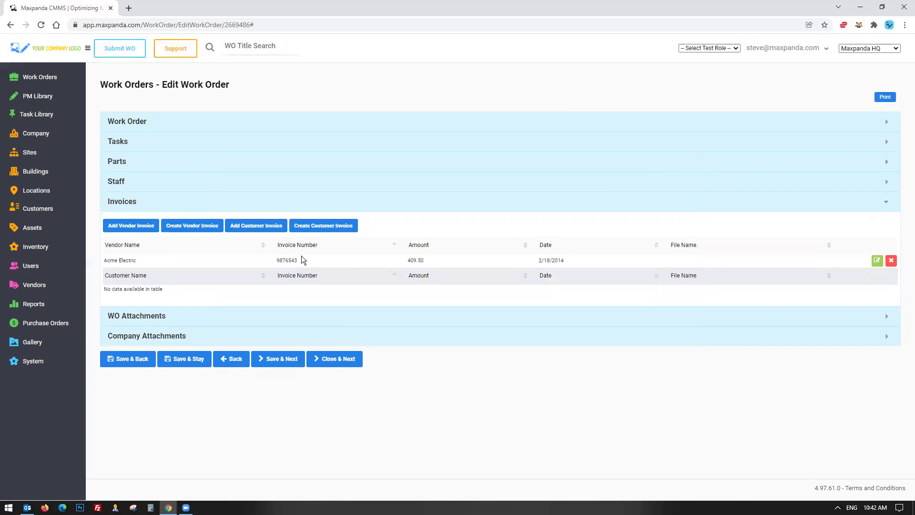
left_click_drag(335, 263, 461, 264)
Check the work order and company attachments, and close the work order without a closing comment
left_click(170, 316)
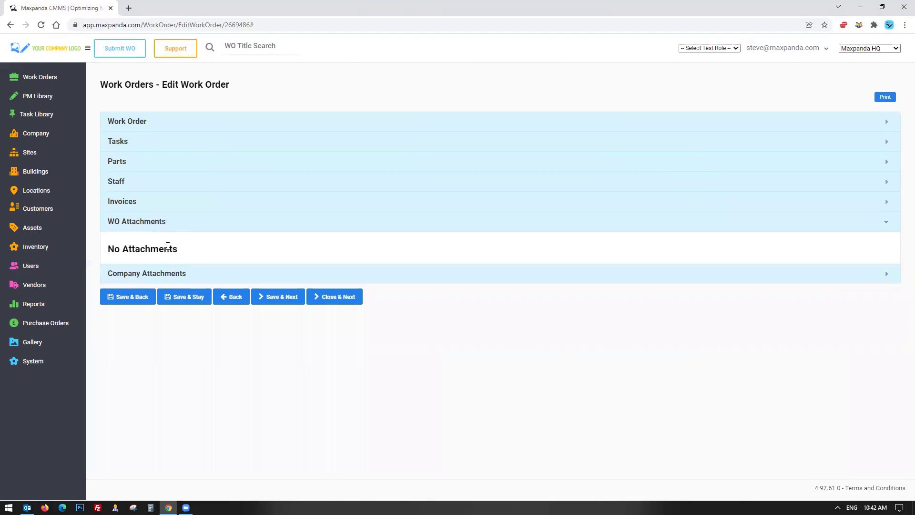
left_click(117, 272)
left_click(184, 121)
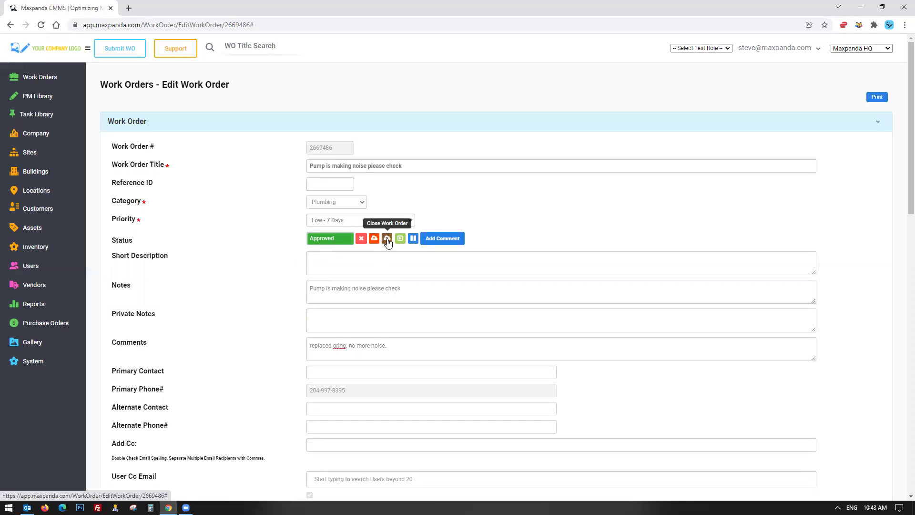
left_click(387, 239)
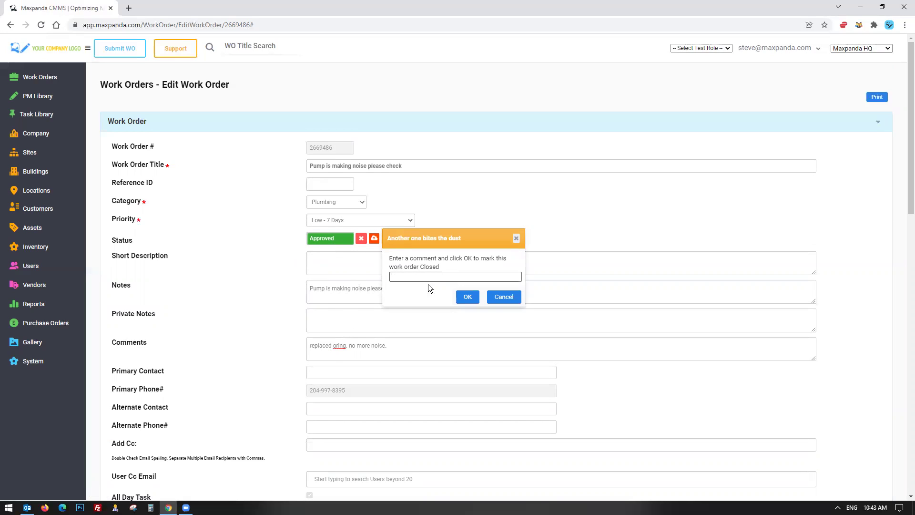
left_click(467, 296)
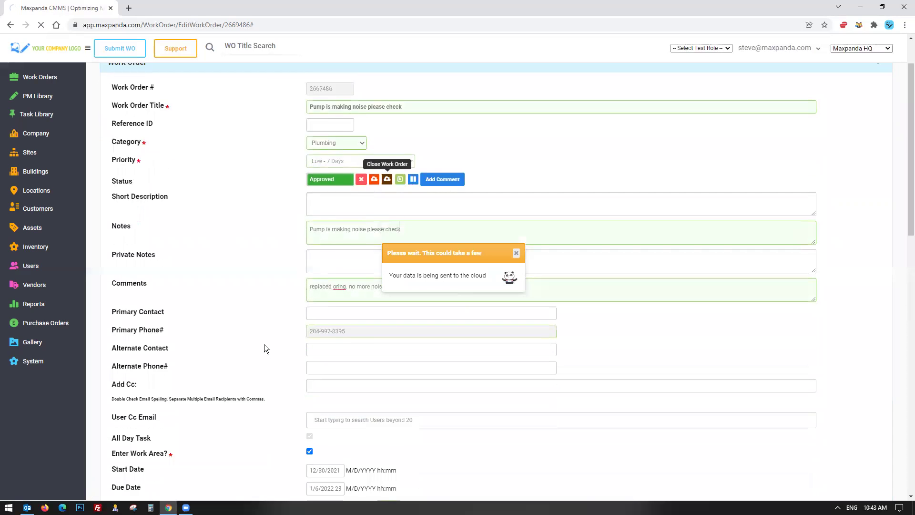
scroll(264, 337, "down", 15)
scroll(264, 338, "up", 2)
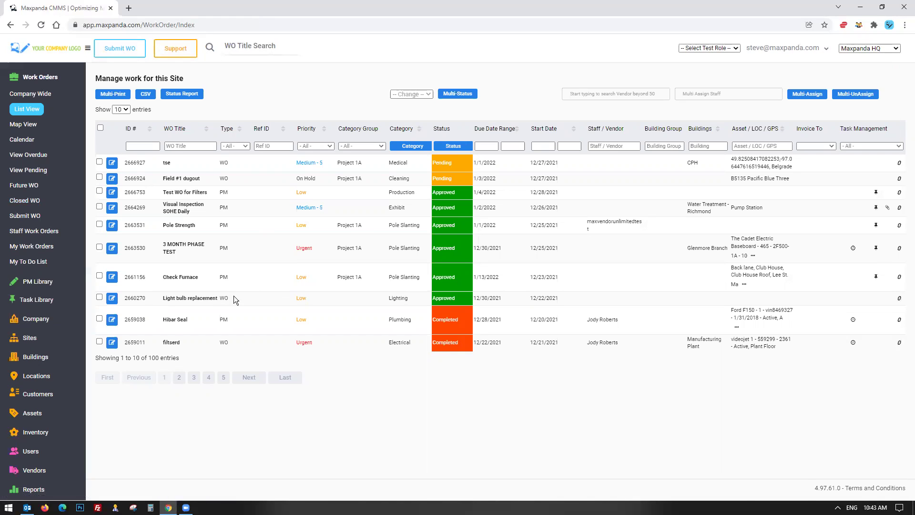
Examine the Hibar Seal entry and its assigned staff in the site's work order list
left_click_drag(163, 319, 576, 319)
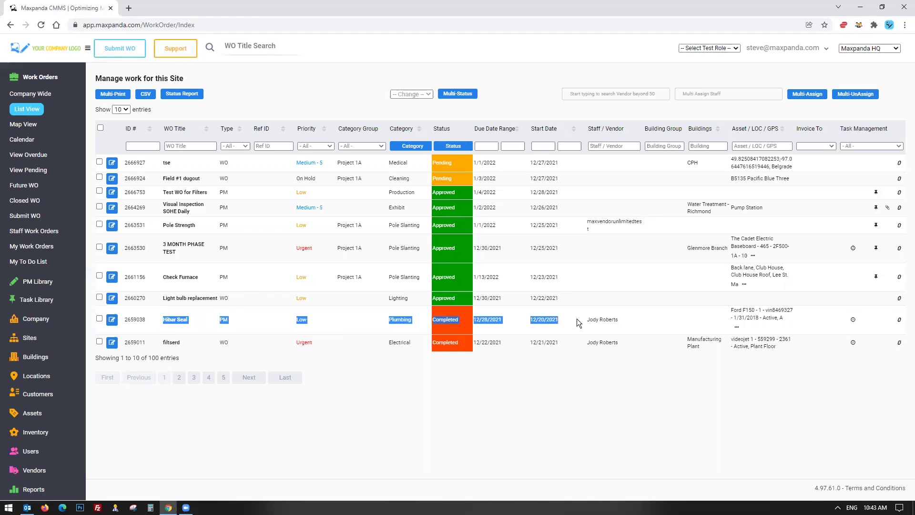
left_click(577, 319)
left_click_drag(587, 319, 625, 319)
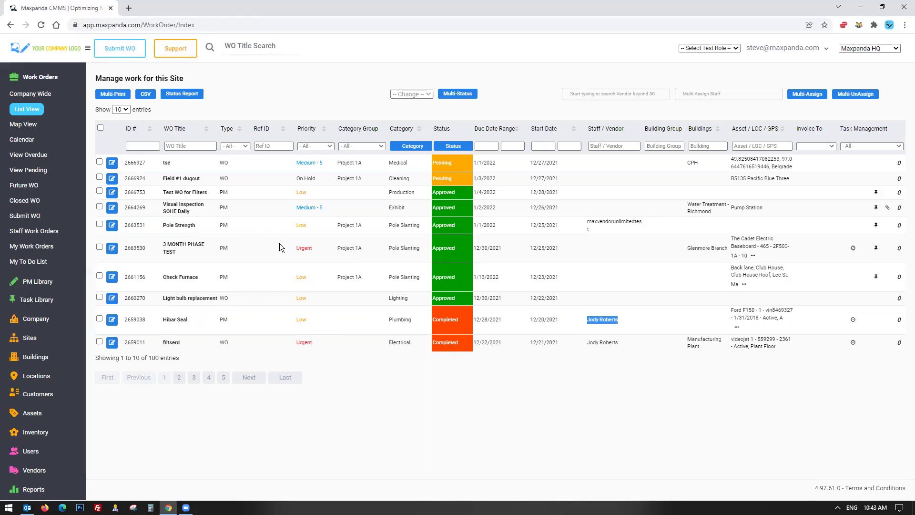
left_click(264, 84)
Open the Grundfos CRN Pump / Clean & Inspect entry from the active PM schedules for editing
left_click(42, 77)
left_click(37, 95)
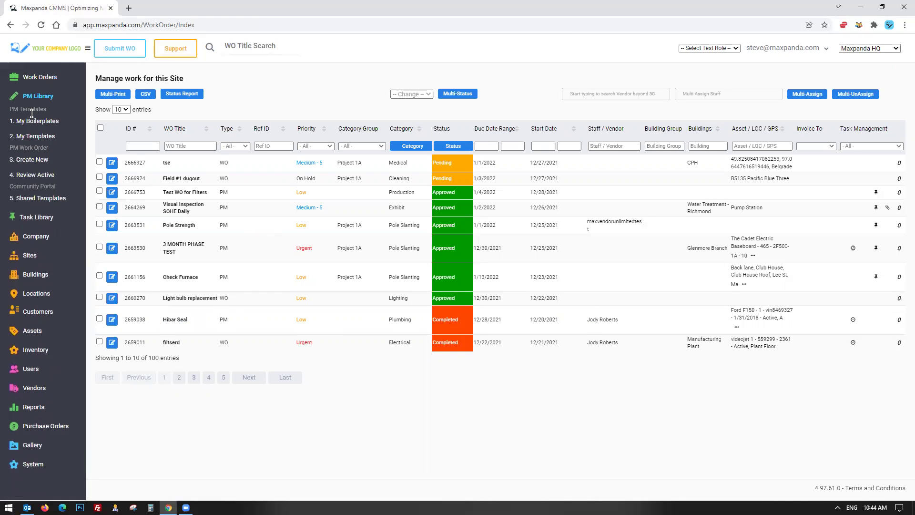
left_click(29, 176)
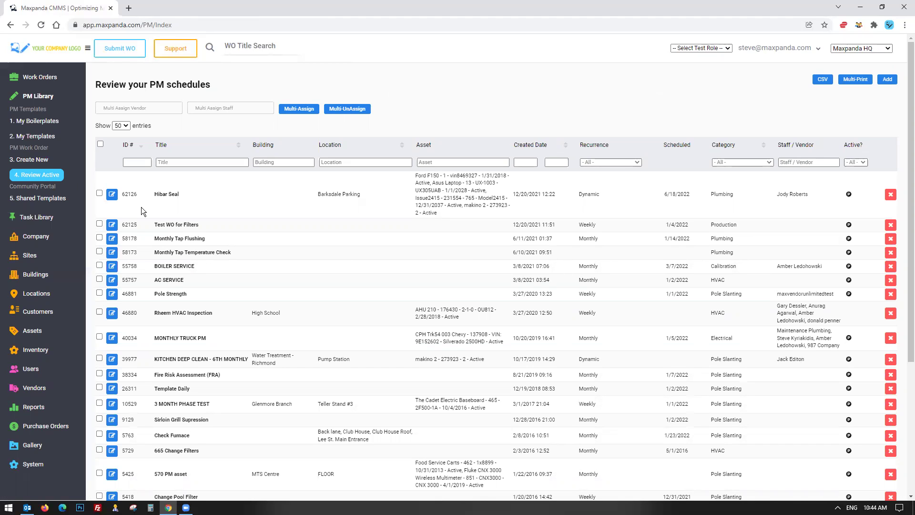
scroll(140, 220, "down", 4)
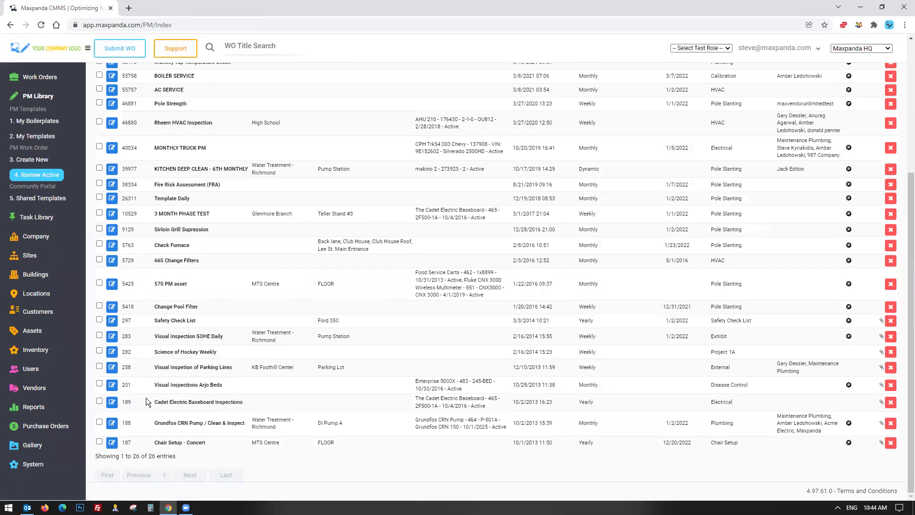
left_click(112, 424)
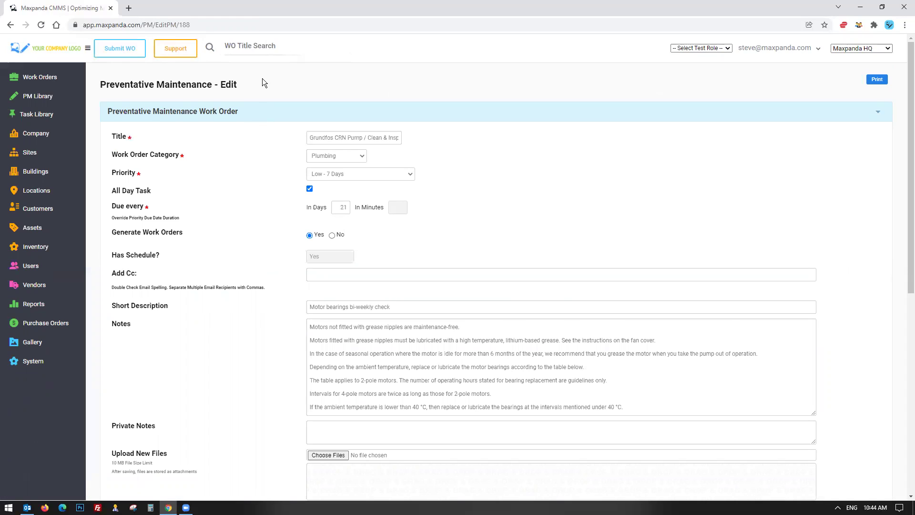
Show the work order list in a second browser tab and examine the 3 MONTH PHASE TEST entry
left_click(40, 77)
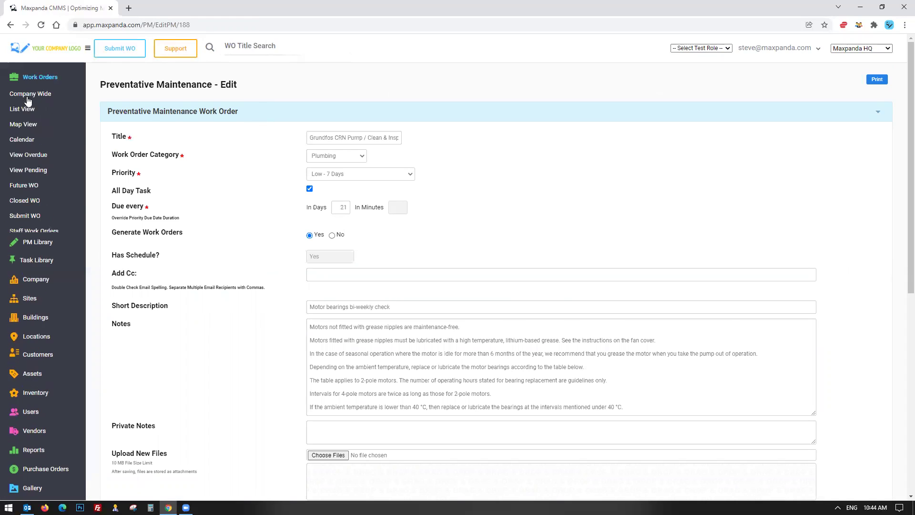
right_click(22, 109)
left_click(37, 117)
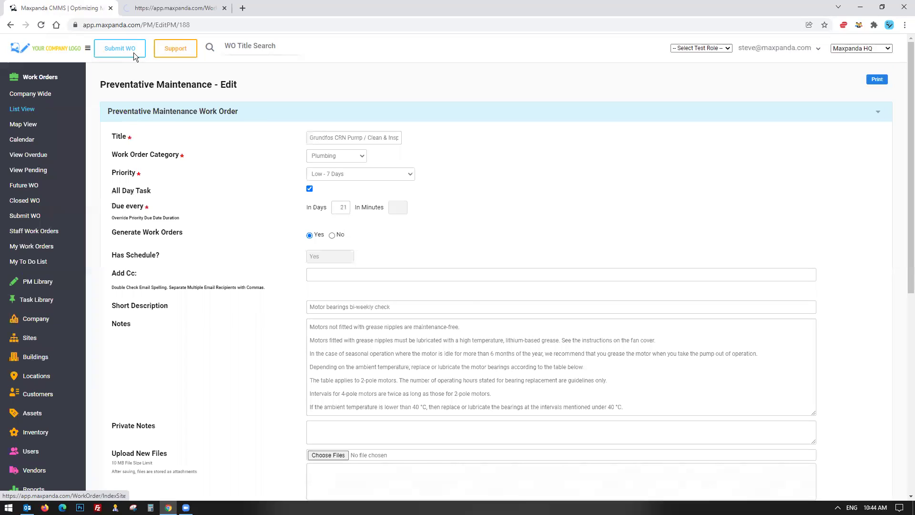
left_click(184, 10)
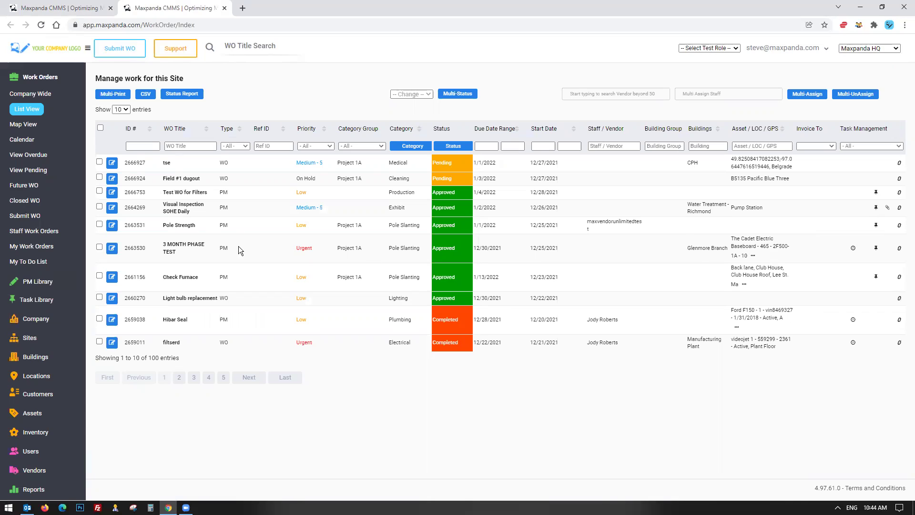
left_click_drag(233, 249, 668, 251)
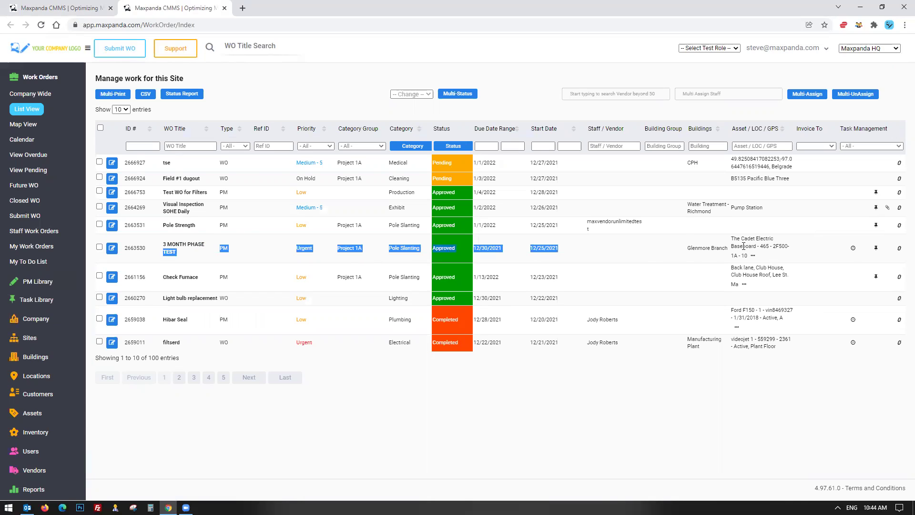
Examine the downtime asset manager of the 3 MONTH PHASE TEST work order and close the second browser tab
left_click(854, 246)
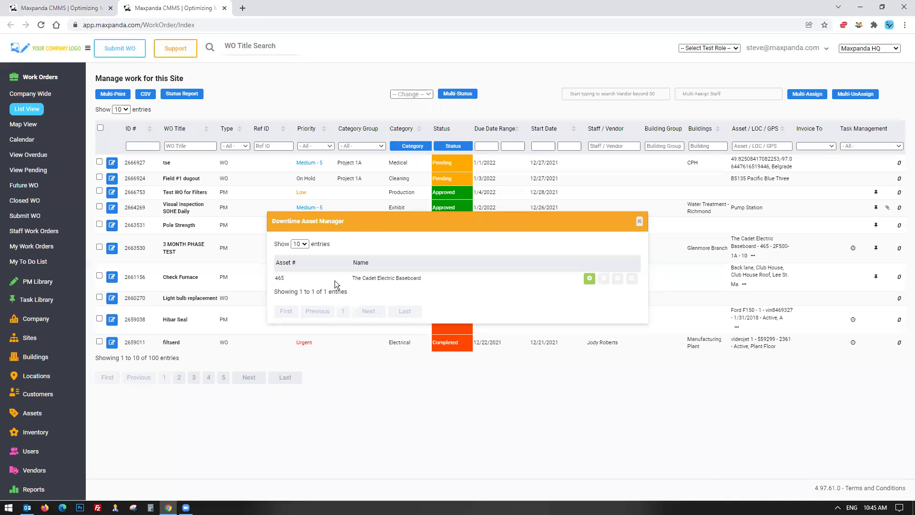
triple_click(424, 277)
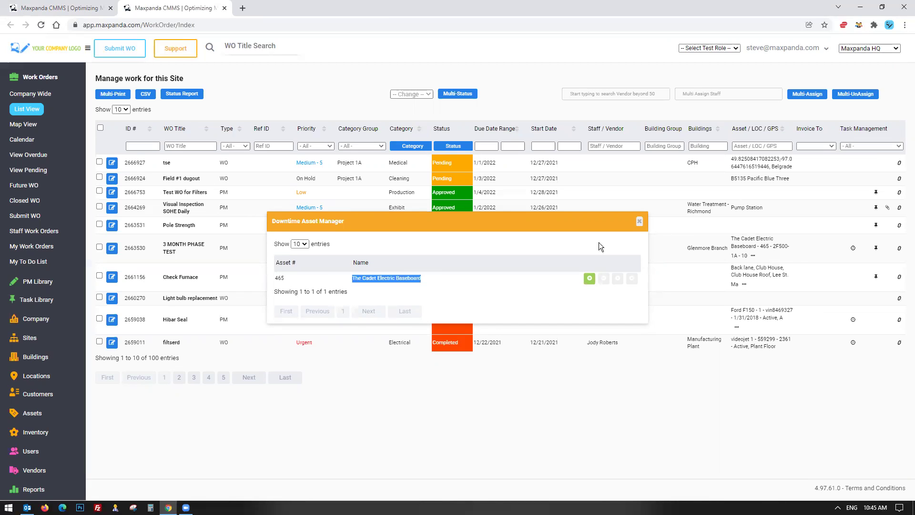
left_click(639, 229)
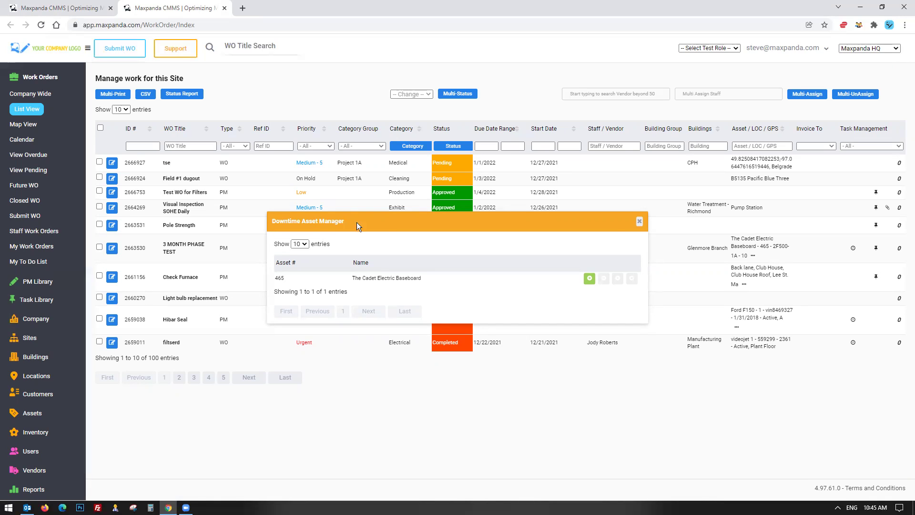
left_click(640, 222)
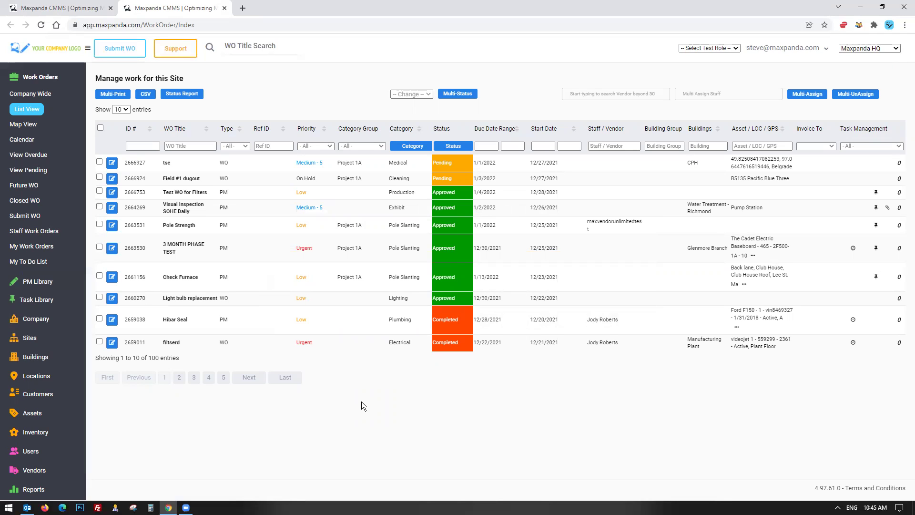
left_click(223, 8)
Look through the Grundfos pump PM's details and its list of sections
scroll(238, 332, "down", 3)
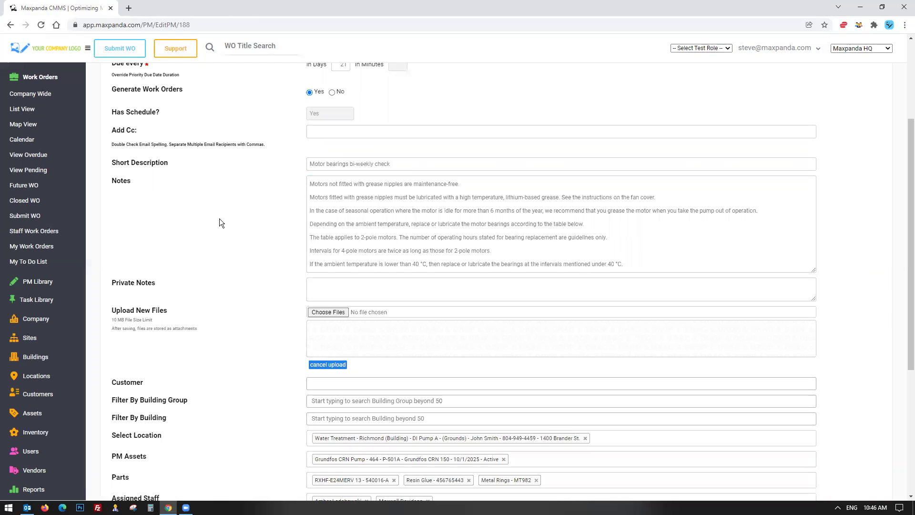
scroll(219, 223, "up", 1)
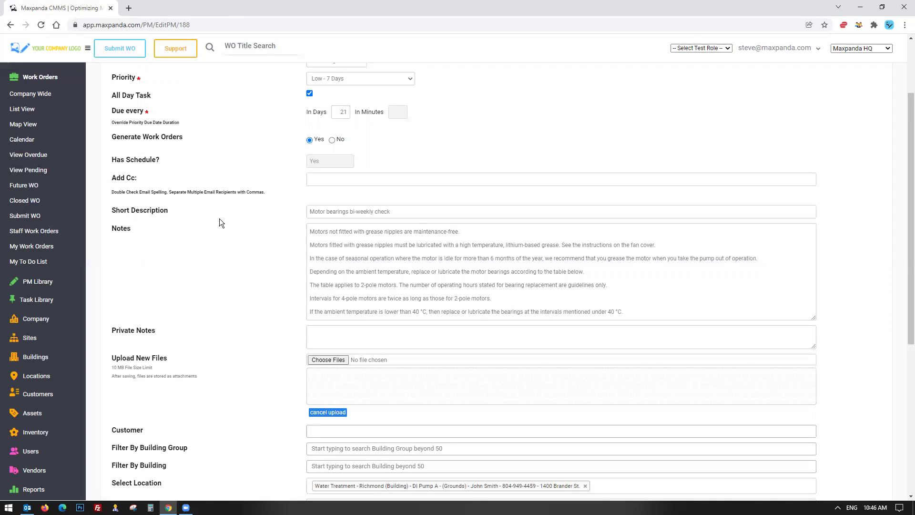
scroll(220, 222, "up", 2)
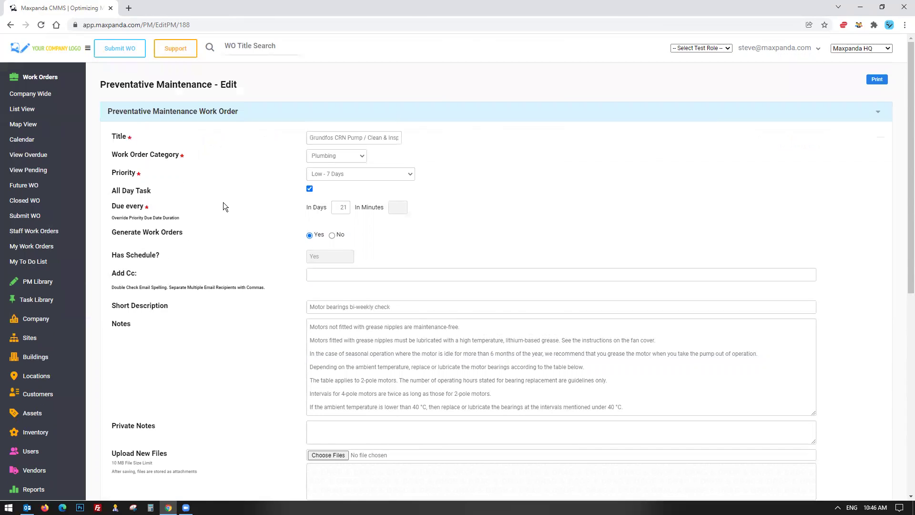
left_click(251, 105)
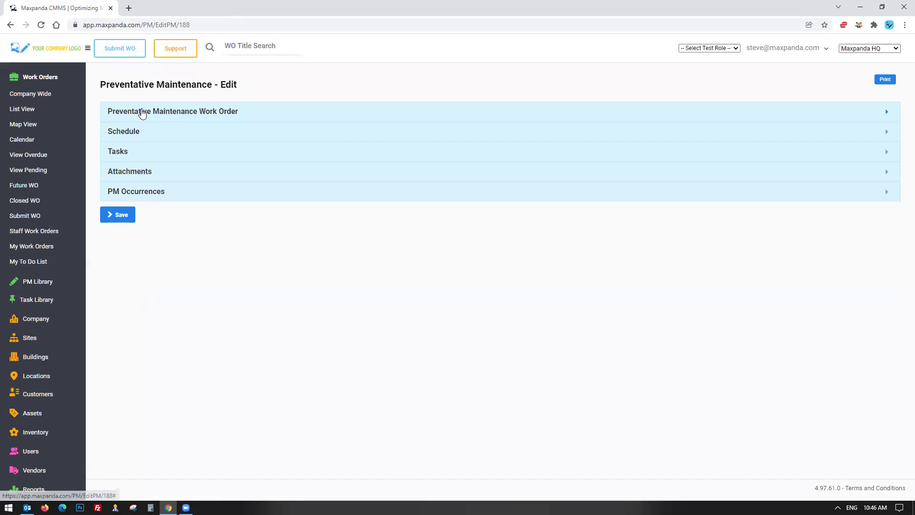
left_click(145, 112)
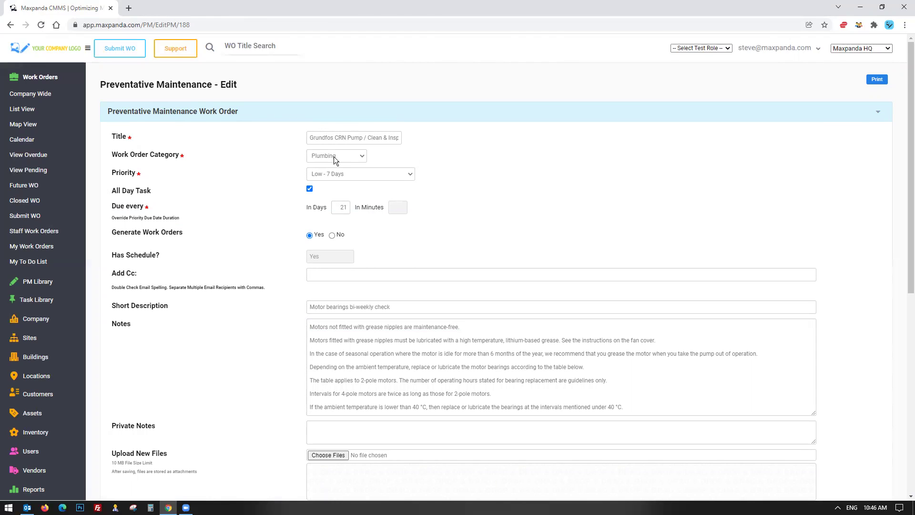
Examine the PM's available priority options and its due period in days
left_click(334, 175)
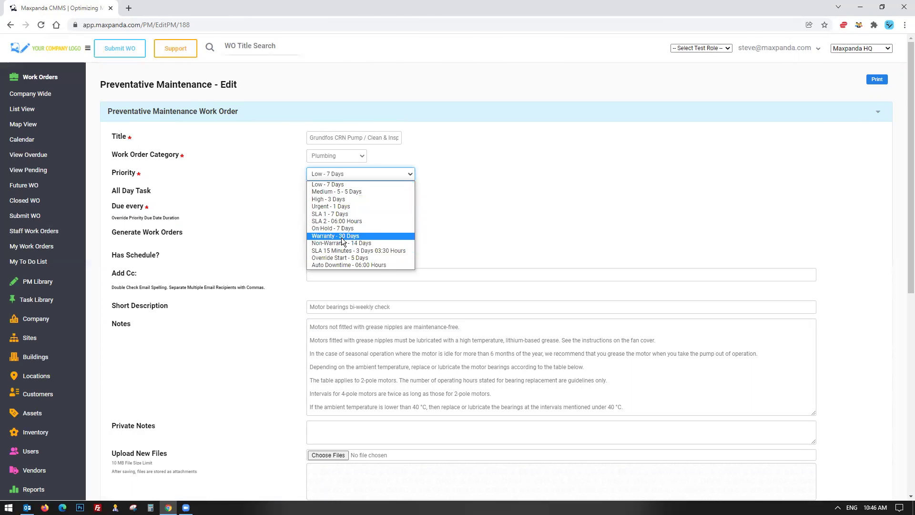
left_click(480, 225)
left_click_drag(336, 208, 376, 210)
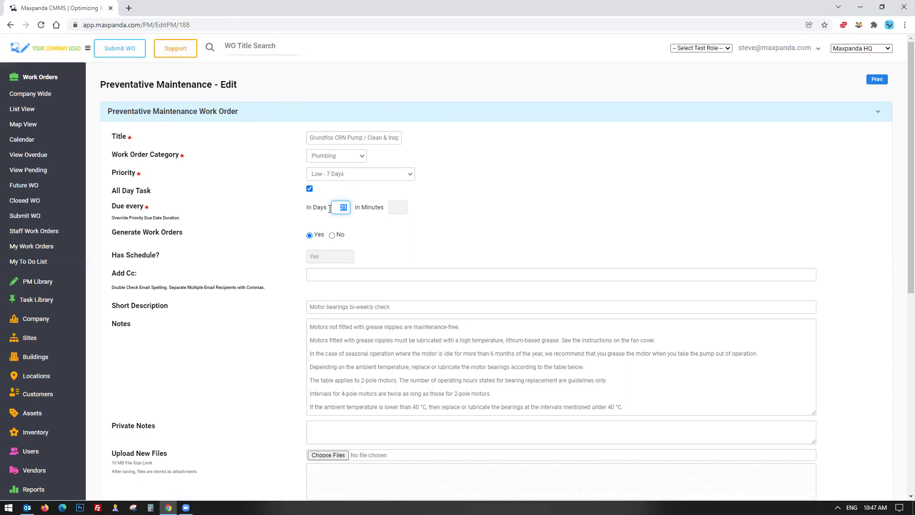
Delete all the text in the Grundfos pump PM's notes
scroll(266, 217, "down", 2)
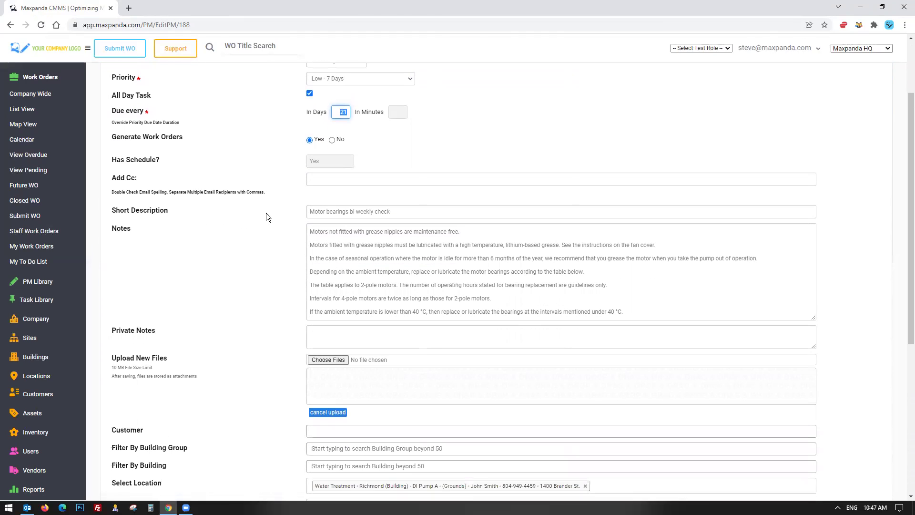
left_click_drag(309, 231, 627, 327)
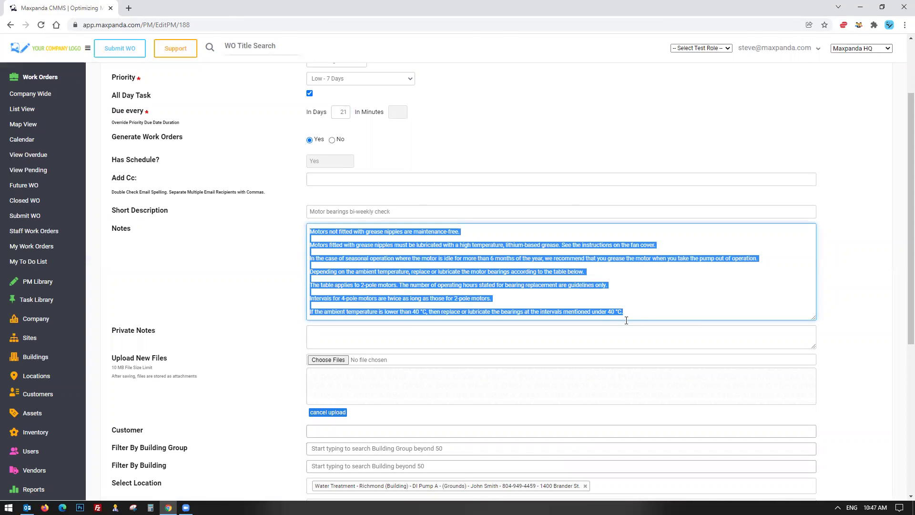
key("BackSpace")
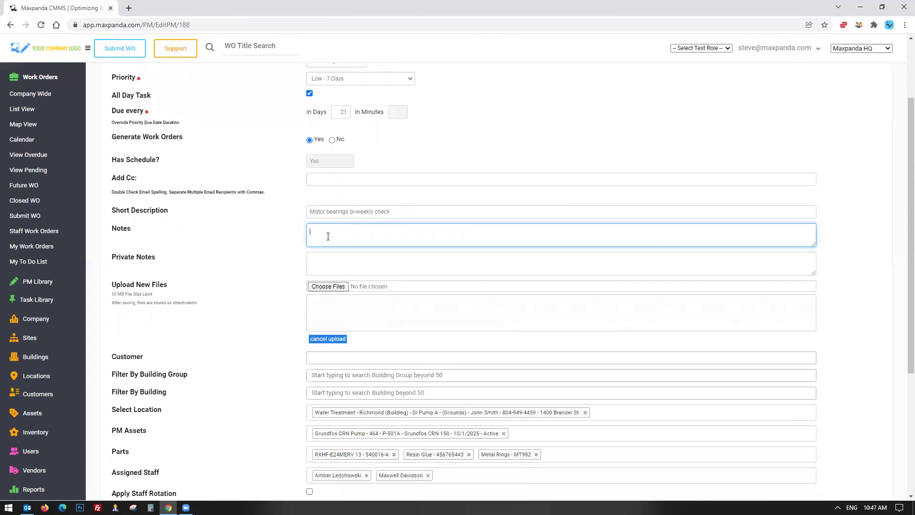
scroll(296, 271, "down", 2)
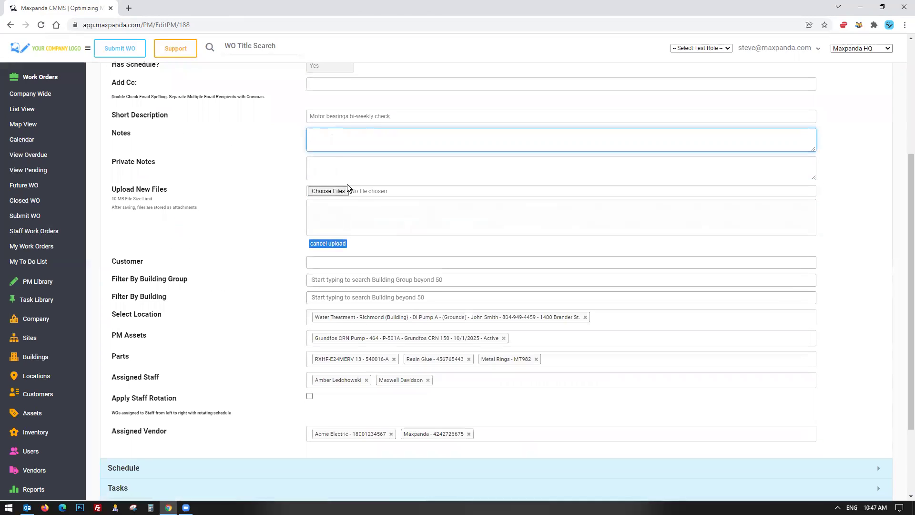
Examine the PDF and image files attached to the Grundfos pump PM
scroll(286, 229, "down", 2)
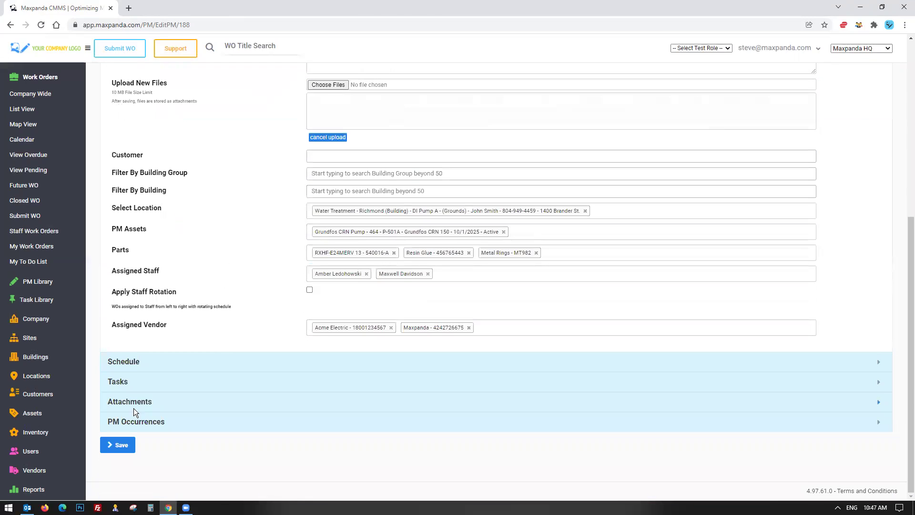
left_click(127, 404)
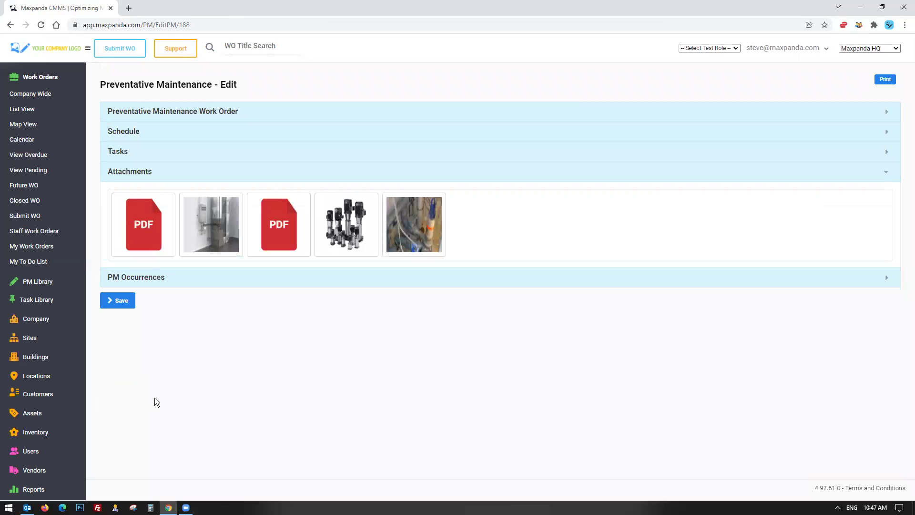
mouse_move(149, 234)
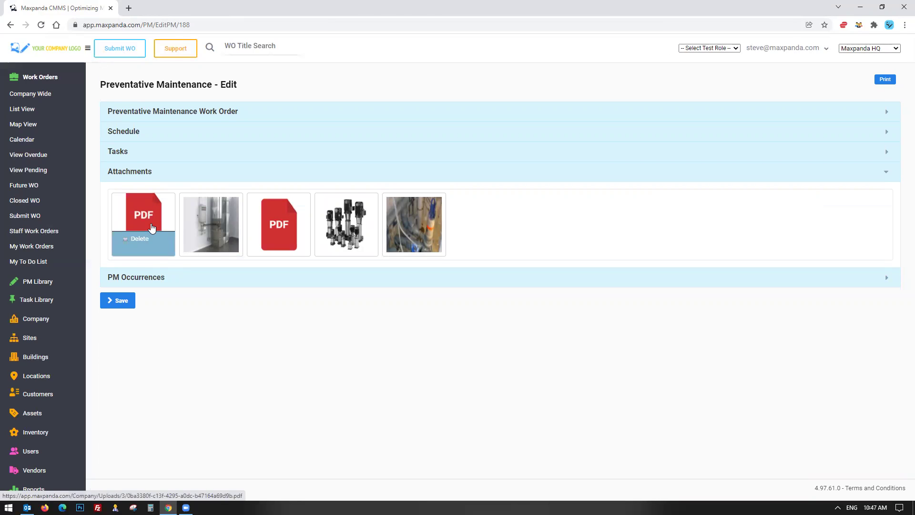
mouse_move(349, 217)
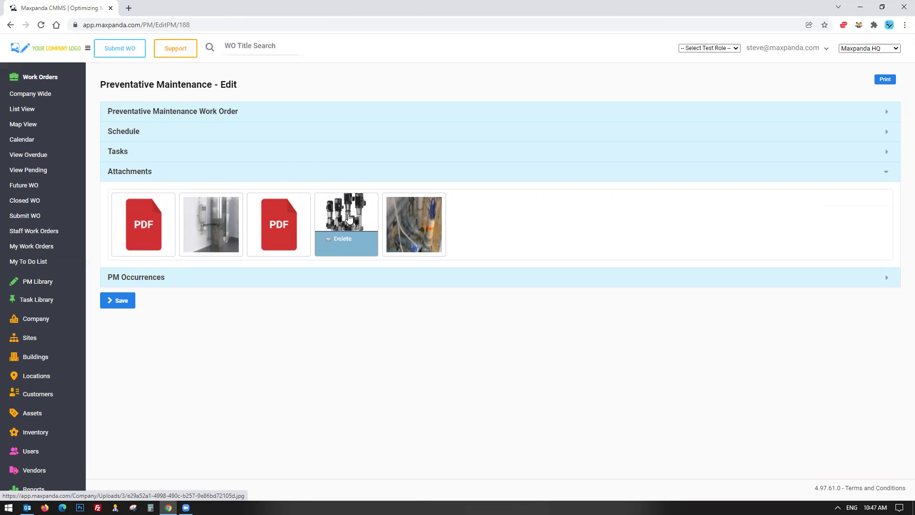
mouse_move(413, 225)
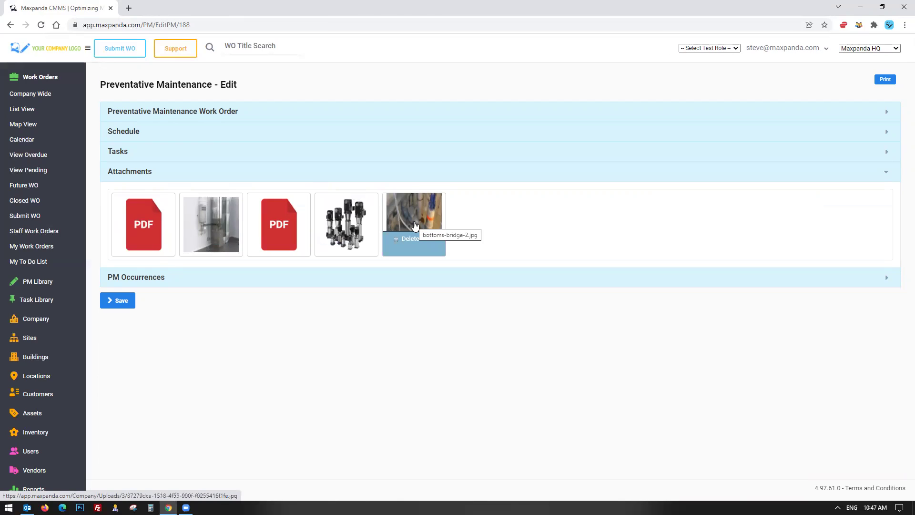
mouse_move(286, 224)
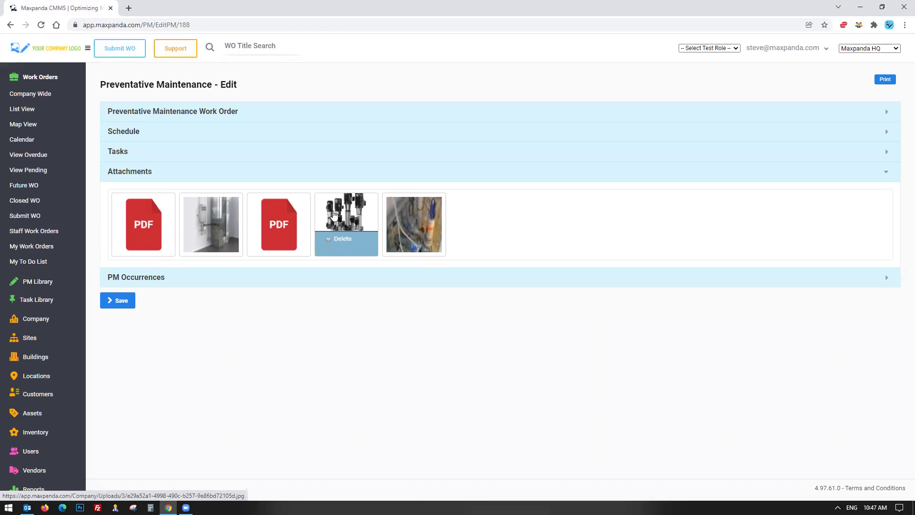
Add the Ford F150, Riding Lawn Mower and Comcast WIFI assets to the PM's assets alongside the Grundfos pump
left_click(194, 114)
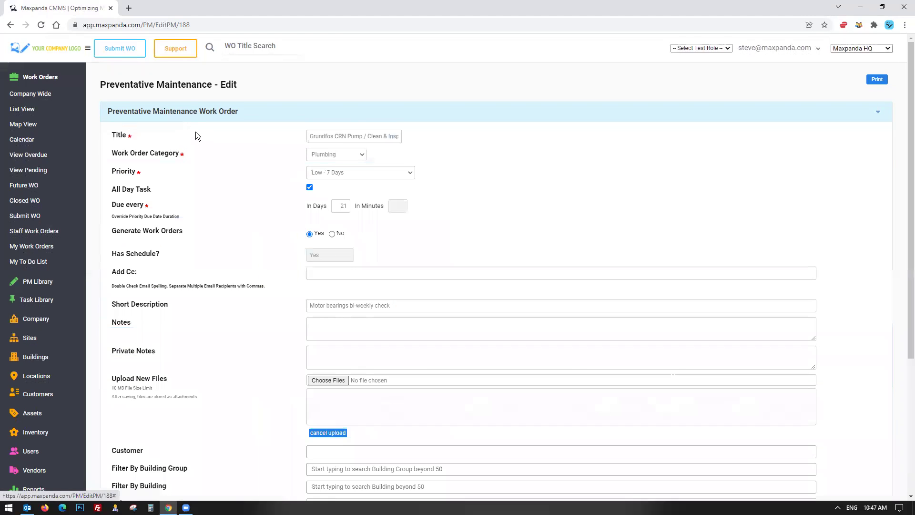
scroll(198, 136, "down", 5)
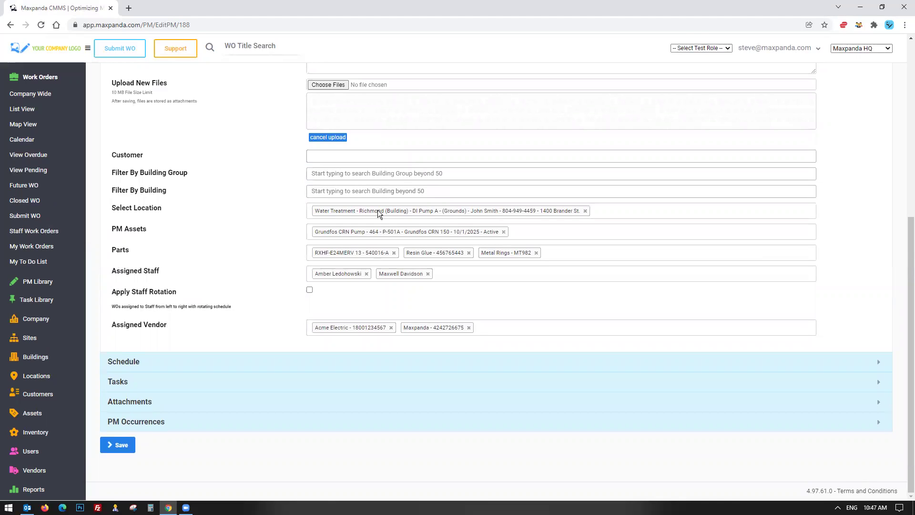
left_click(534, 232)
left_click(426, 248)
left_click(652, 235)
left_click(529, 296)
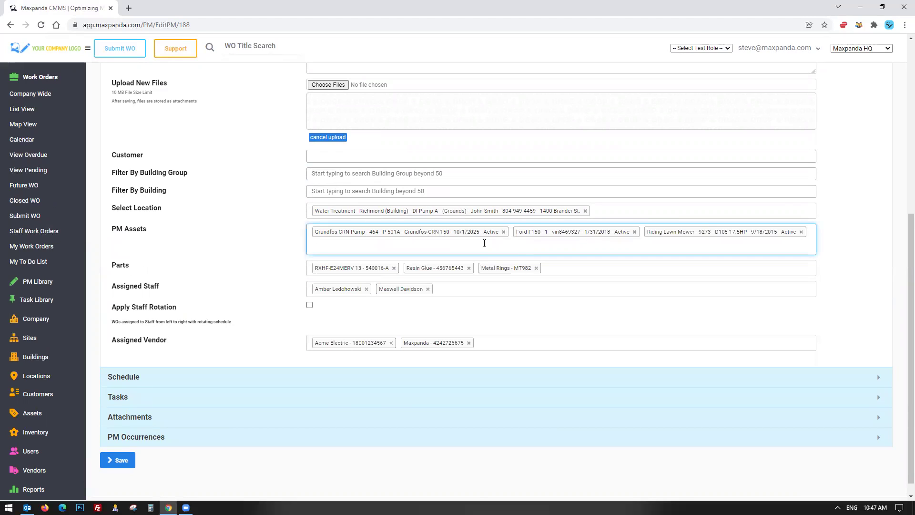
left_click(401, 241)
left_click(388, 311)
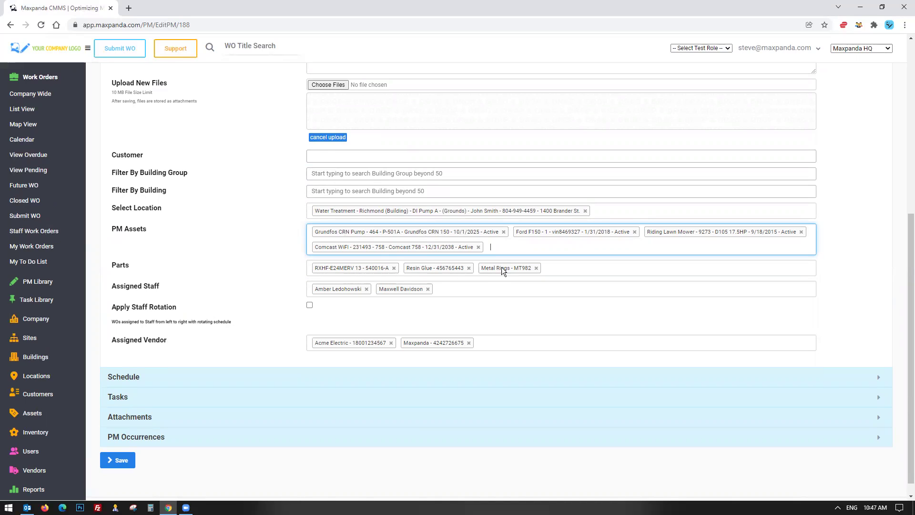
Remove all three parts, RXHF-E24MERV 13, Resin Glue and Metal Rings, from the PM
left_click(394, 269)
left_click(377, 268)
left_click(371, 268)
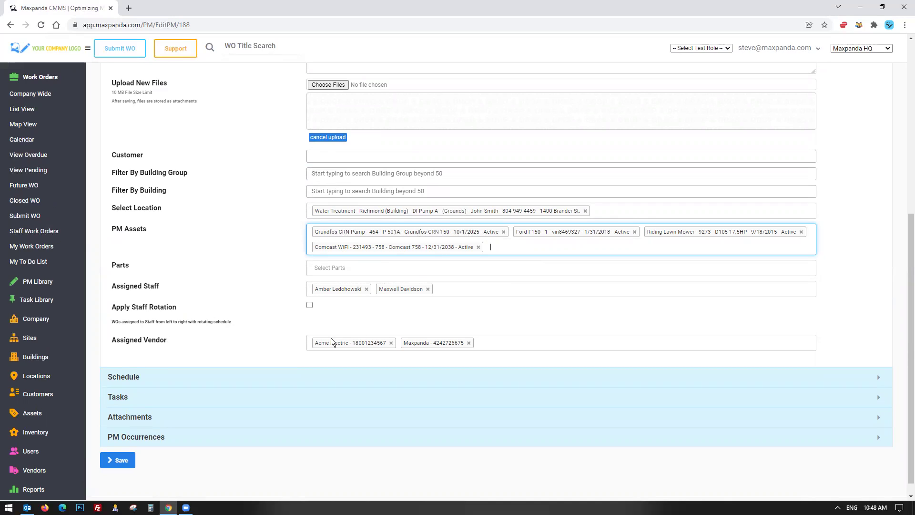
Assign two more staff members to the PM, switching staff rotation on and back off
left_click(283, 298)
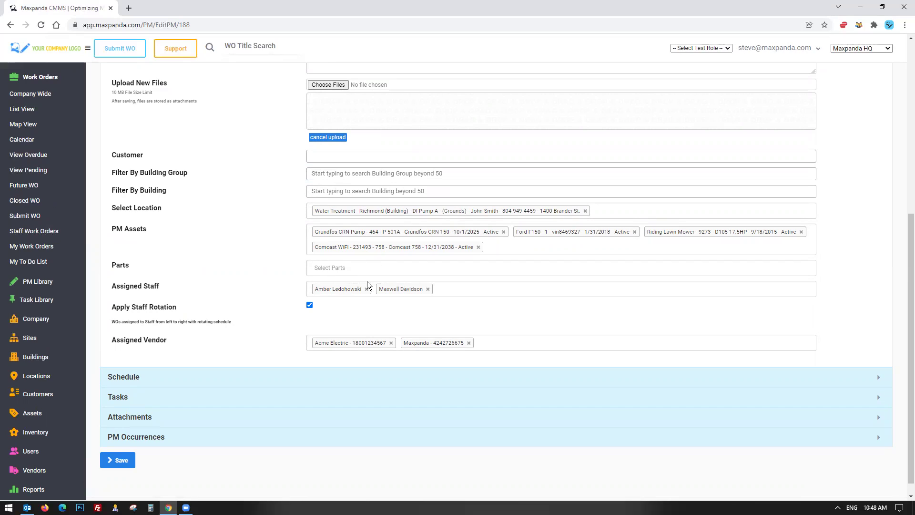
left_click(443, 288)
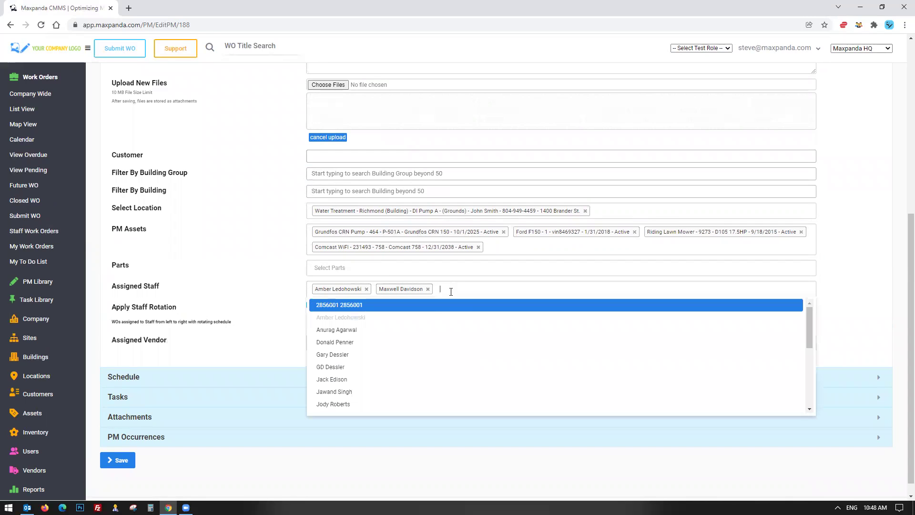
left_click(380, 341)
left_click(535, 295)
left_click(401, 362)
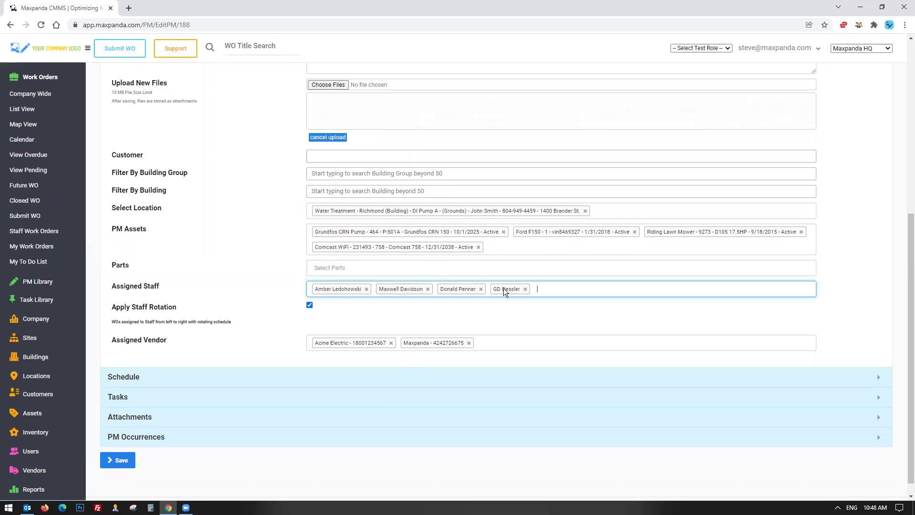
left_click(310, 305)
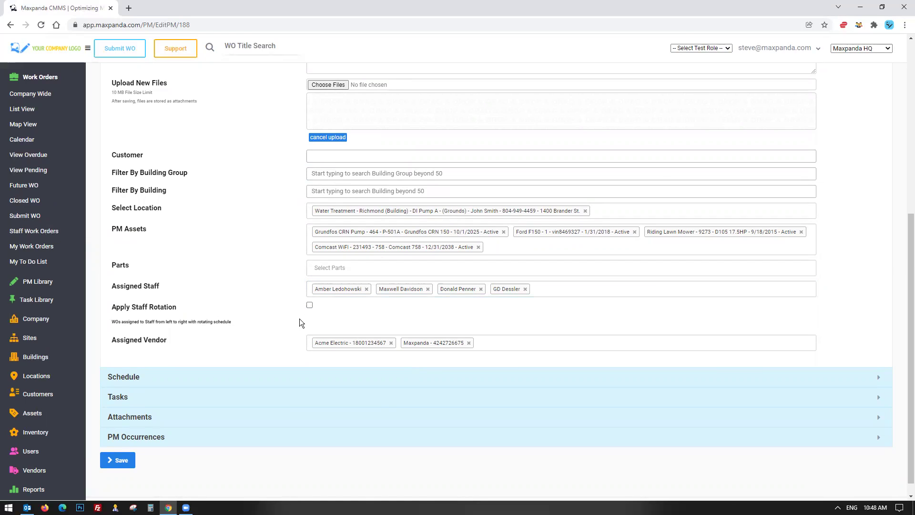
Set the weekday in the PM schedule's monthly recurrence pattern to Monday
left_click(144, 377)
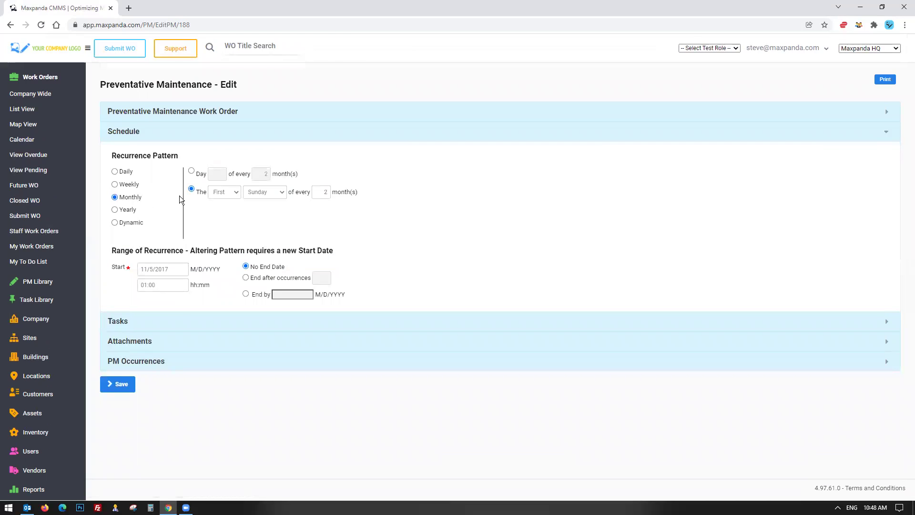
left_click(250, 192)
left_click(260, 210)
double_click(321, 193)
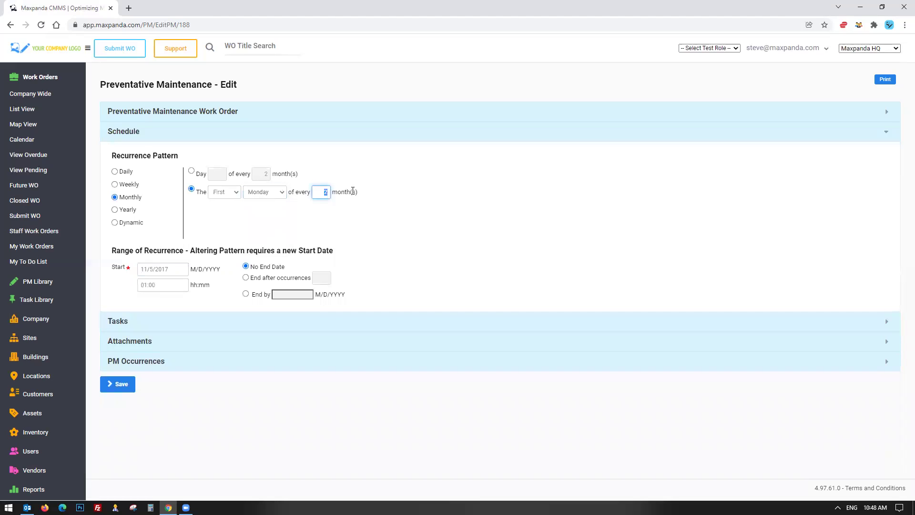
Try ending the recurrence after 6 occurrences, and set it to end by 12/31/2021 instead
left_click(262, 280)
left_click(327, 278)
left_click(378, 257)
left_click(256, 294)
left_click(288, 294)
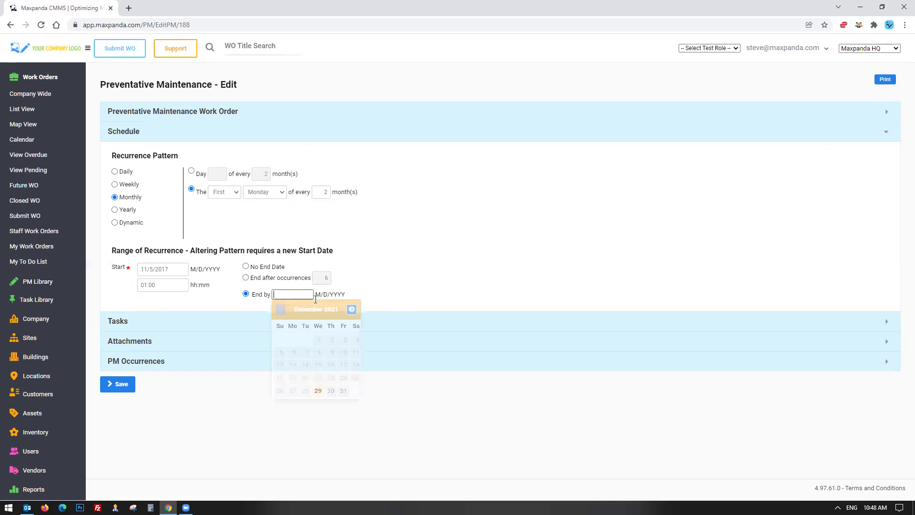
left_click(342, 393)
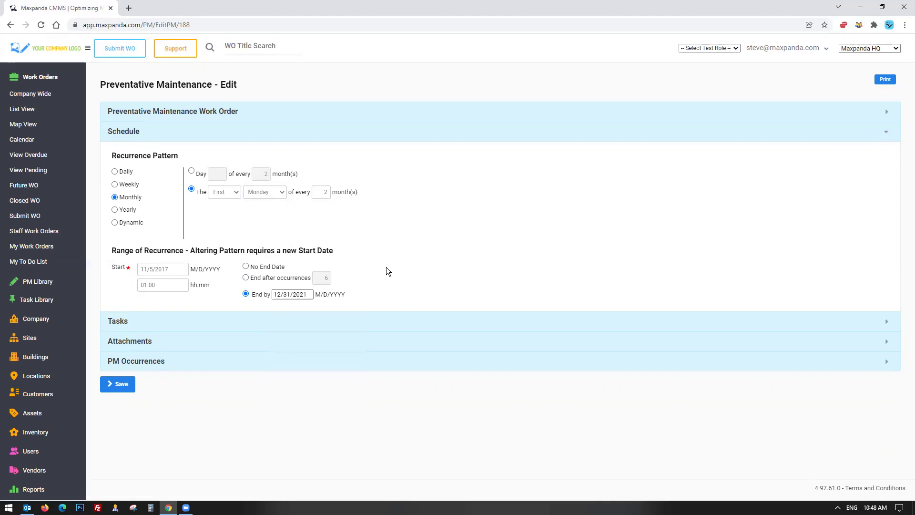
Look through the names of the tasks attached to the PM
left_click(138, 320)
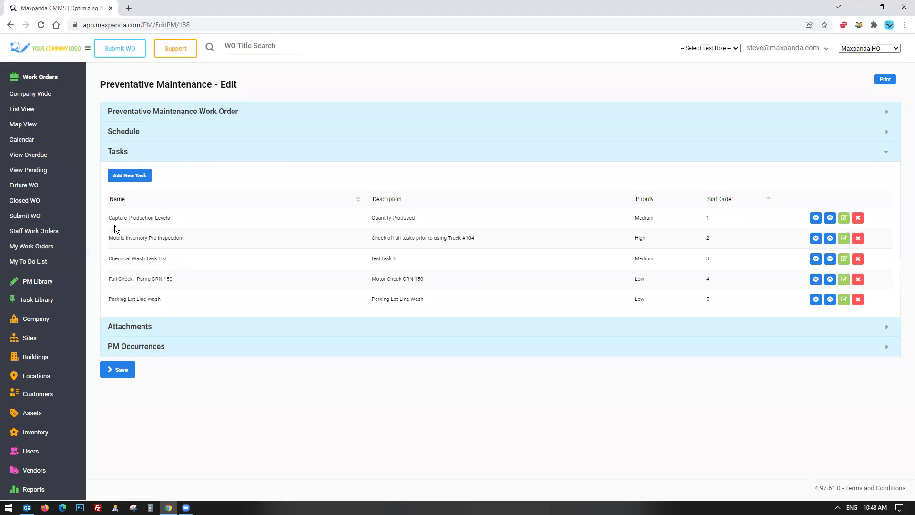
left_click_drag(110, 212, 167, 300)
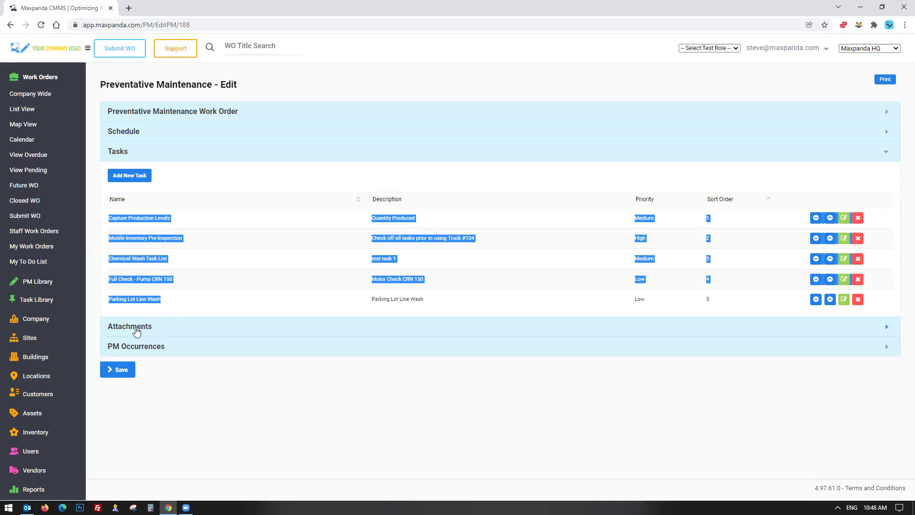
left_click(112, 218)
left_click_drag(112, 218, 171, 219)
left_click(143, 239)
left_click_drag(121, 238, 185, 239)
left_click_drag(126, 259, 155, 280)
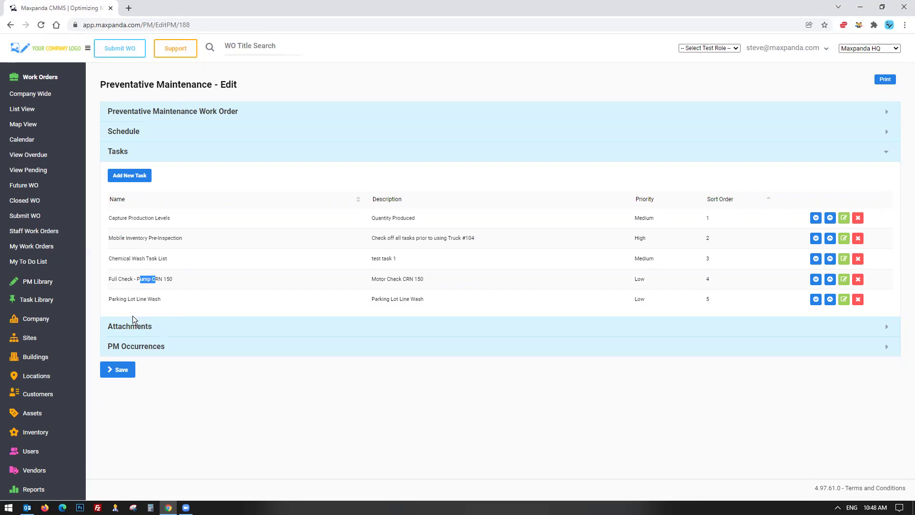
Look over the PM's attachments again and review its occurrences with their start and due dates
left_click(133, 324)
mouse_move(409, 239)
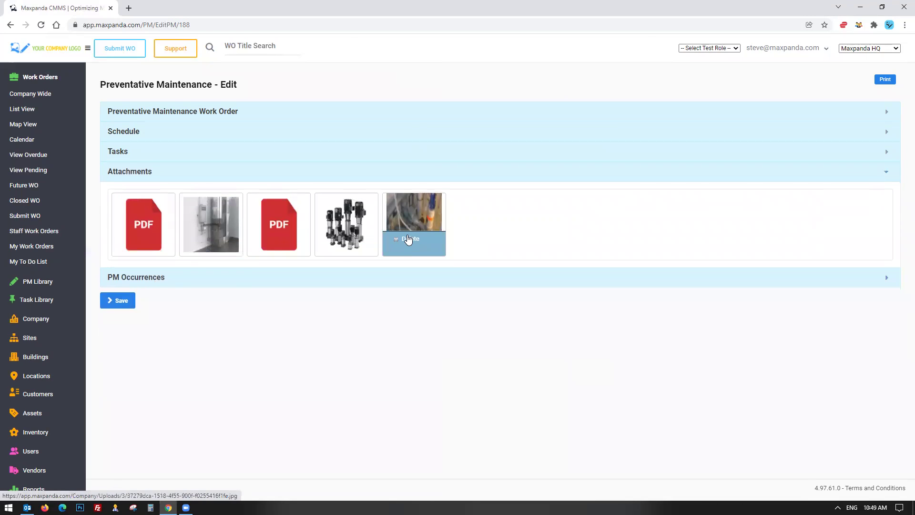
left_click(143, 279)
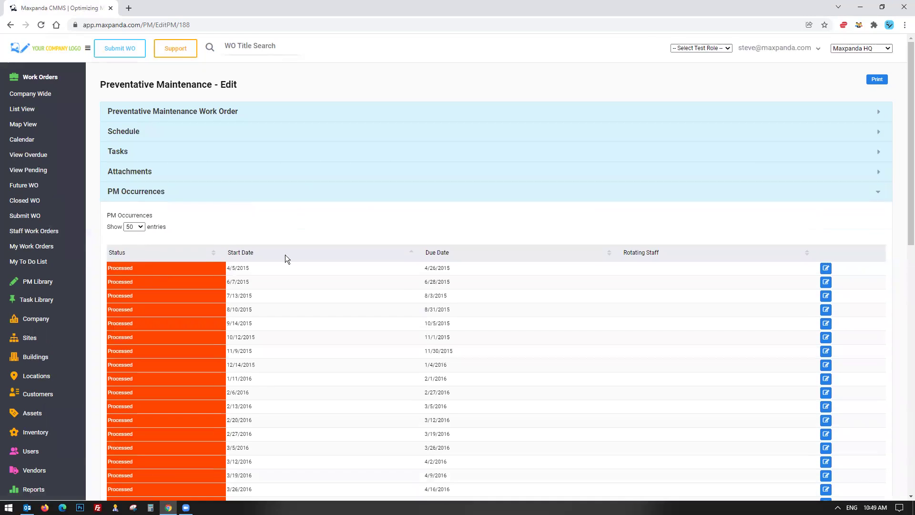
scroll(317, 245, "down", 3)
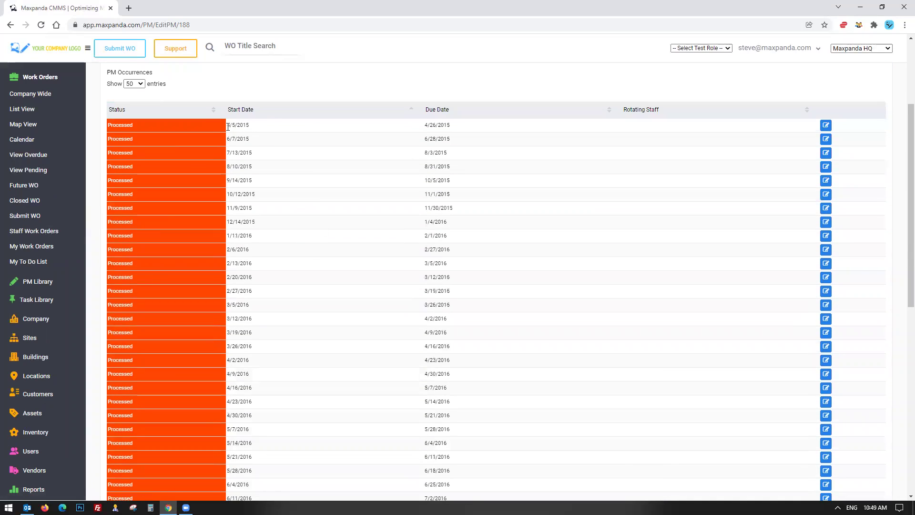
scroll(228, 125, "up", 3)
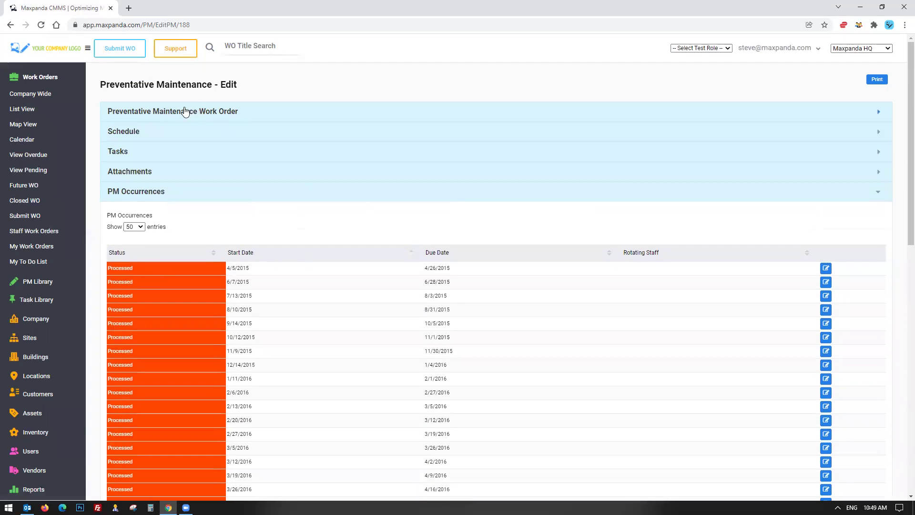
scroll(239, 219, "down", 2)
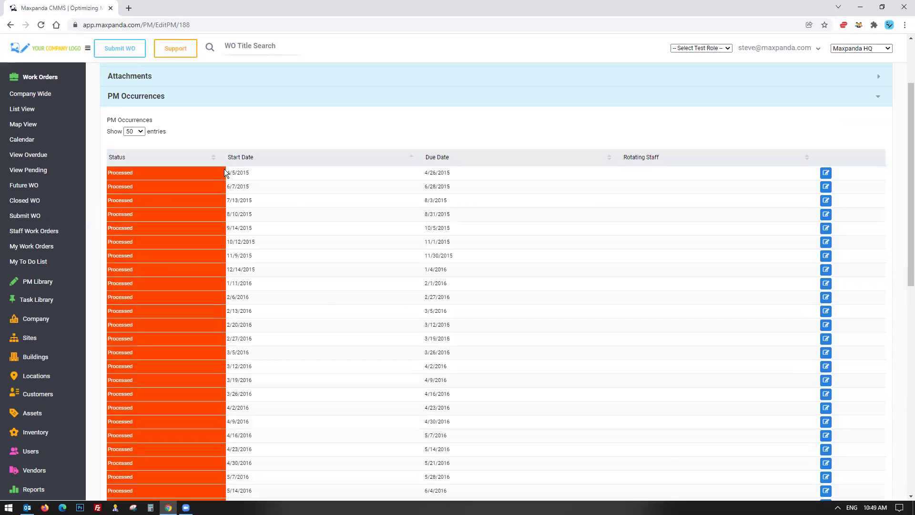
left_click_drag(228, 173, 454, 477)
left_click(300, 238)
scroll(298, 250, "up", 2)
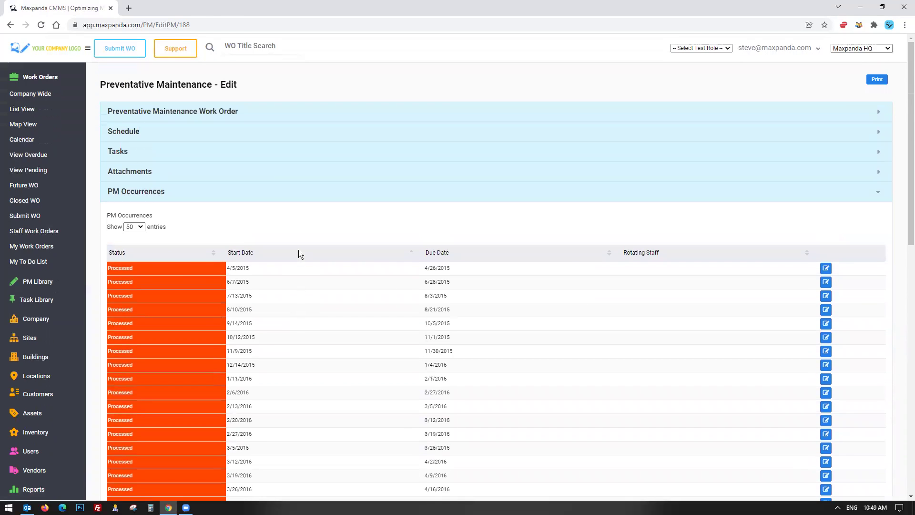
Examine the first occurrence's dates and work order link, and look through the rest of the PM's occurrences
left_click_drag(225, 269, 264, 270)
left_click_drag(462, 270, 583, 274)
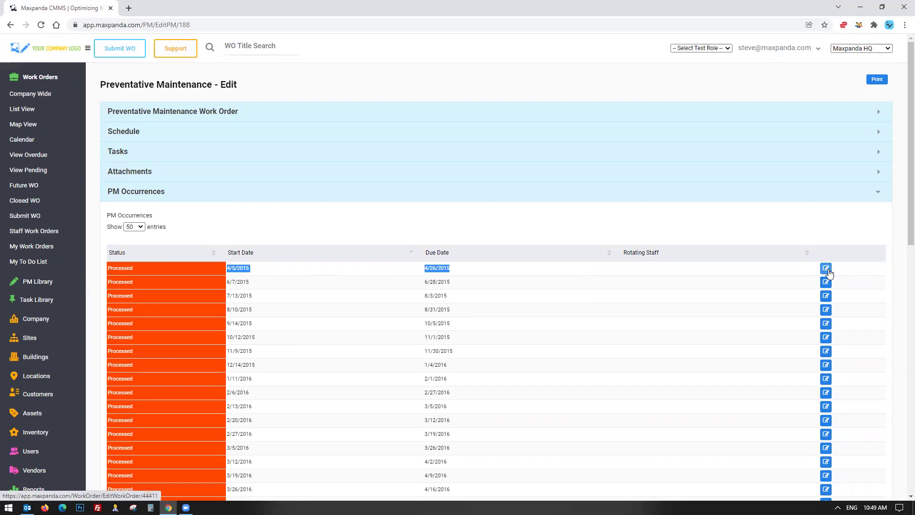
left_click(313, 226)
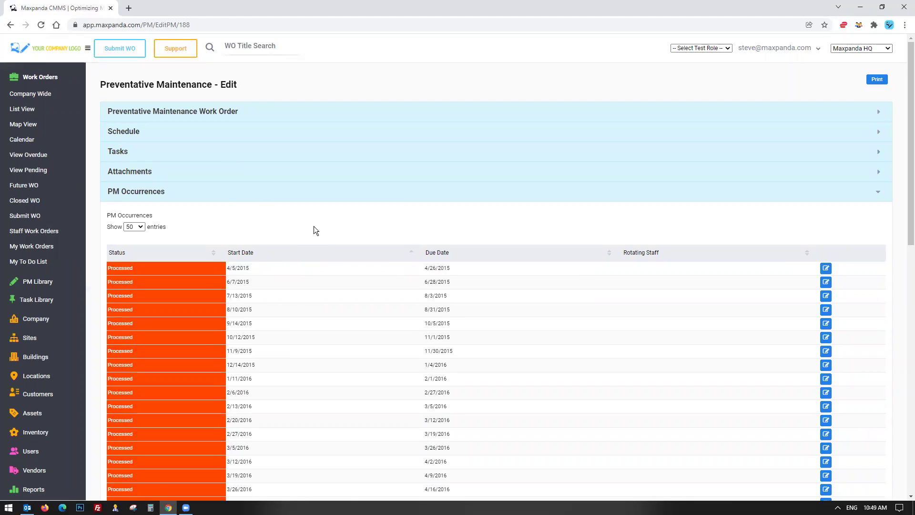
scroll(313, 226, "down", 2)
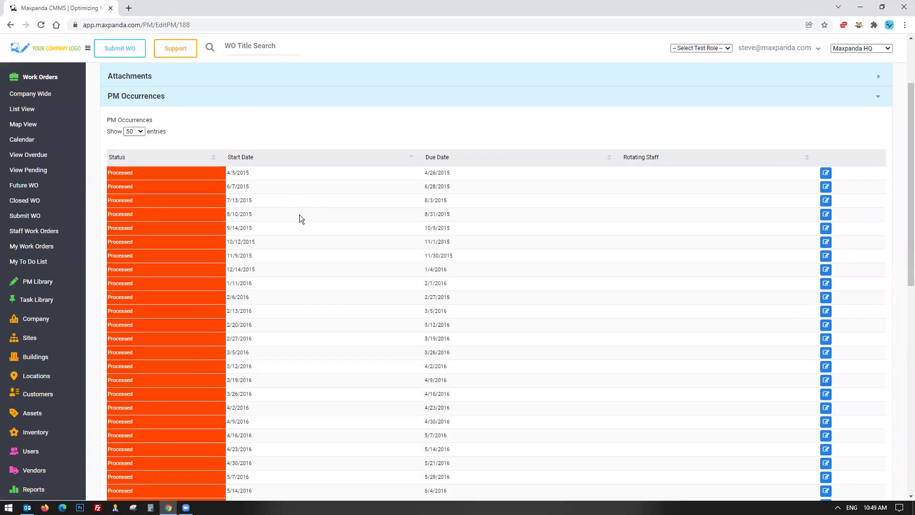
scroll(300, 219, "down", 10)
left_click_drag(199, 391, 147, 390)
scroll(283, 384, "up", 3)
scroll(283, 384, "up", 9)
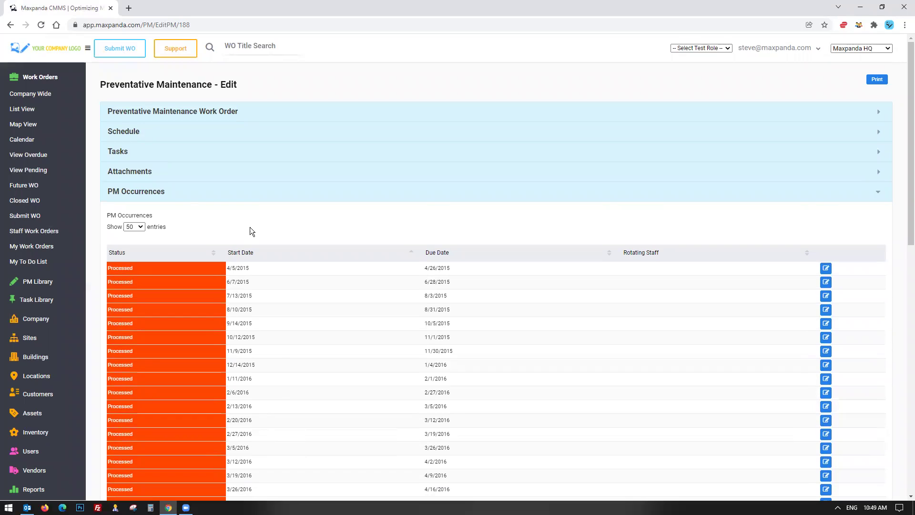
Look over the PM Library options and return to the PM's tasks, examining the Capture Production Levels task
left_click(36, 282)
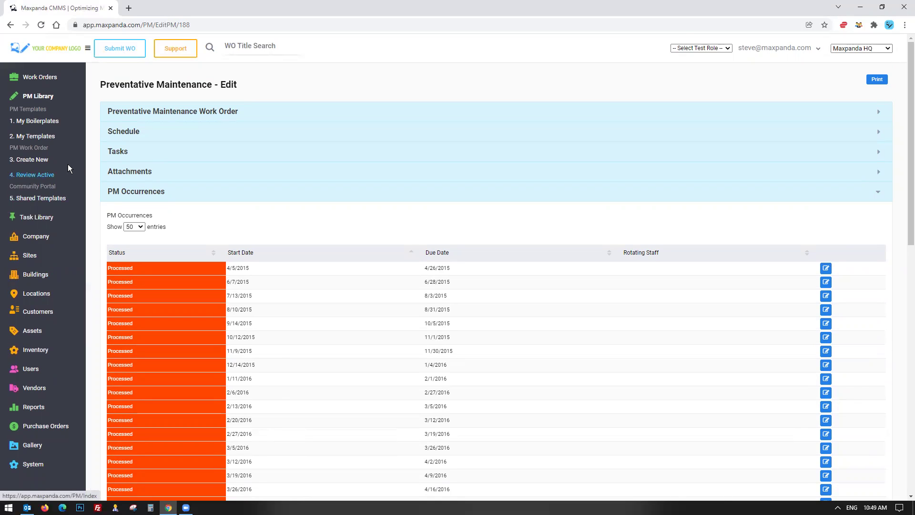
left_click(118, 155)
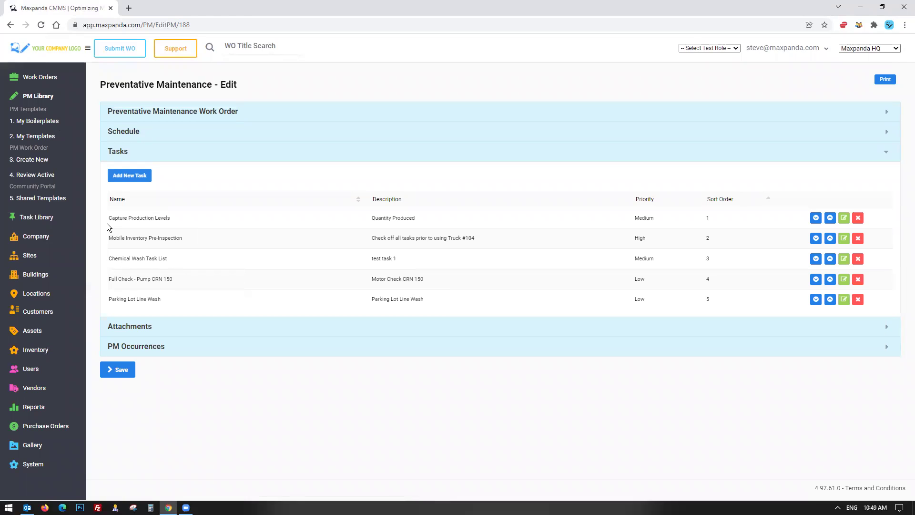
left_click_drag(106, 216, 173, 215)
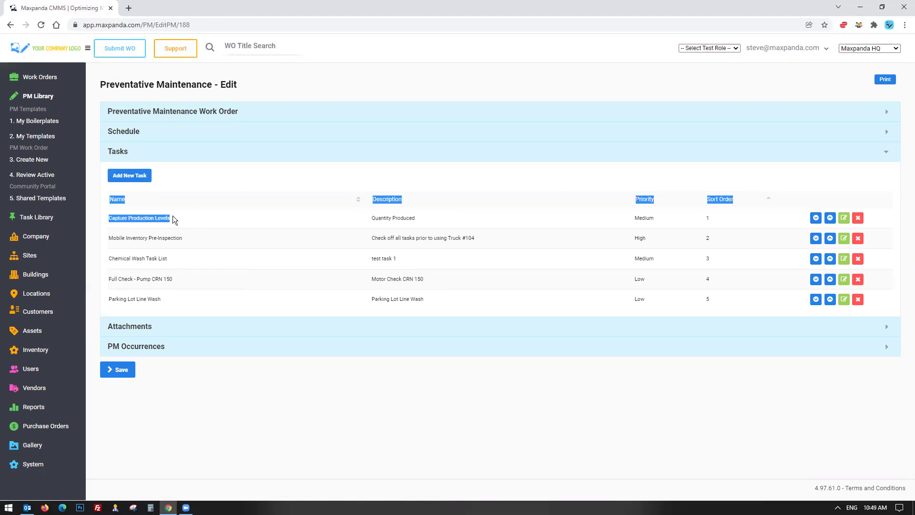
Point out the Capture Production Levels task in the PM's task list
left_click(171, 217)
left_click_drag(115, 221, 109, 217)
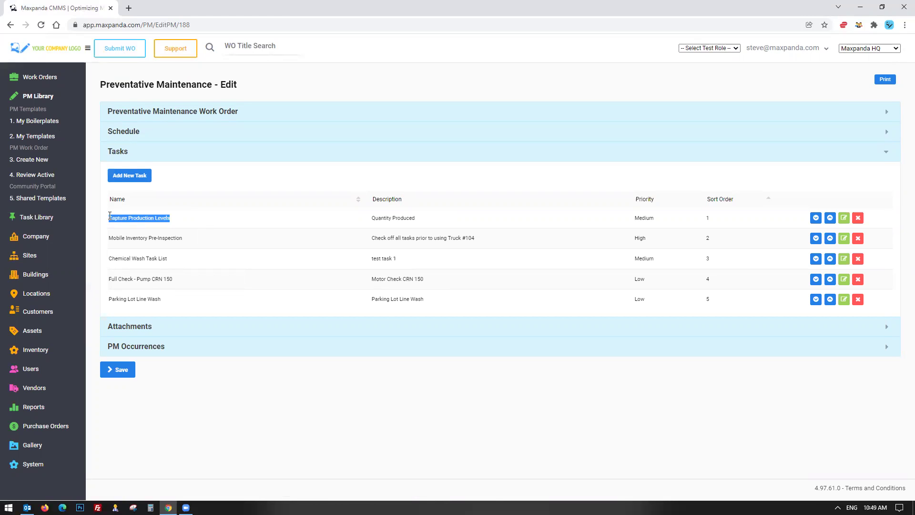
left_click(149, 222)
Filter the site's work order list by the title "pump" and open the Grundfos CRN Pump work order
left_click(38, 77)
left_click(22, 113)
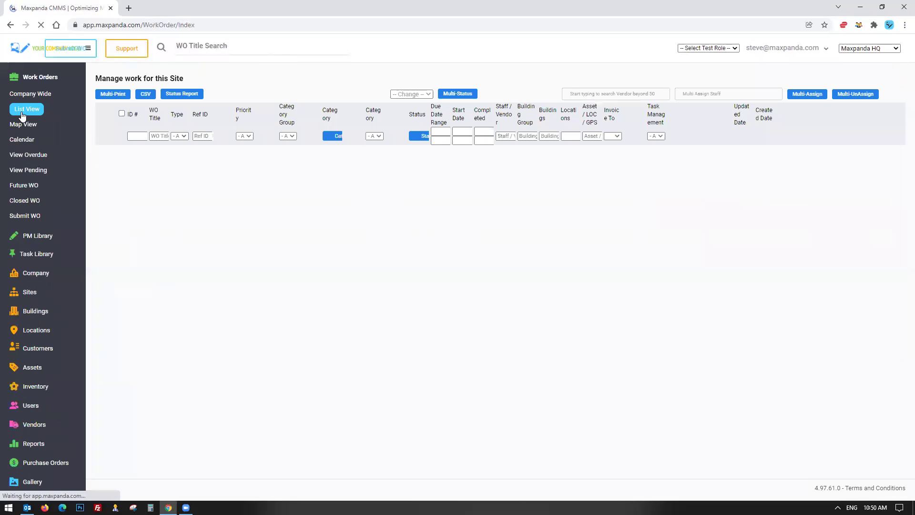
left_click(184, 146)
type("pump")
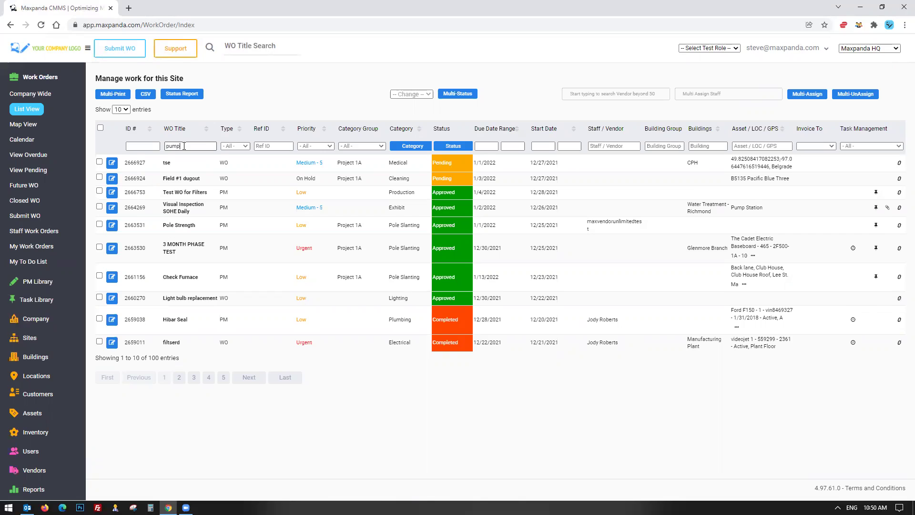
left_click_drag(170, 168, 839, 170)
left_click(113, 170)
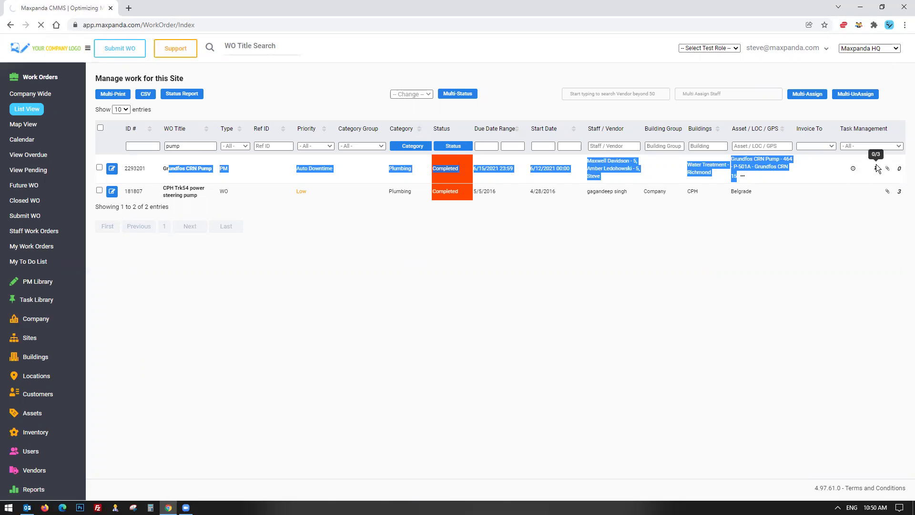
Look through the pump work order's assets, ratings and status history, and examine its attached tasks
scroll(269, 278, "down", 12)
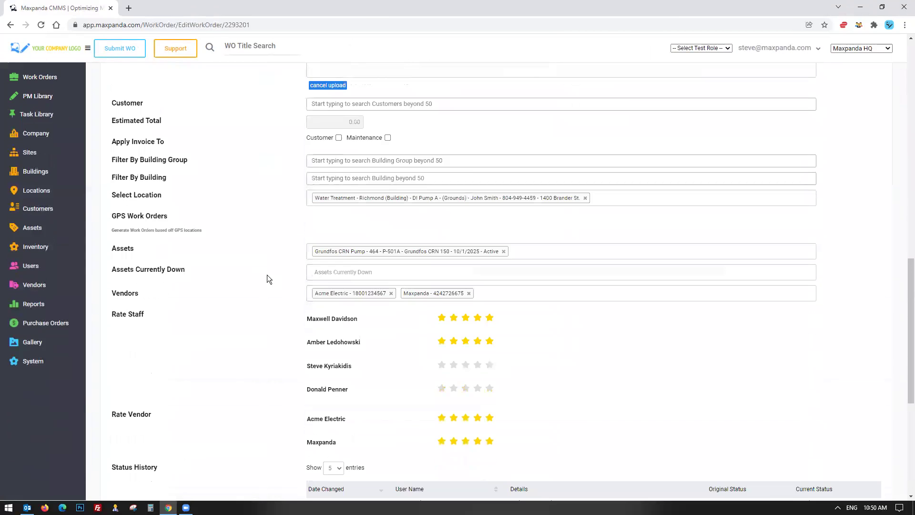
scroll(267, 279, "down", 6)
scroll(199, 334, "up", 3)
scroll(199, 334, "down", 3)
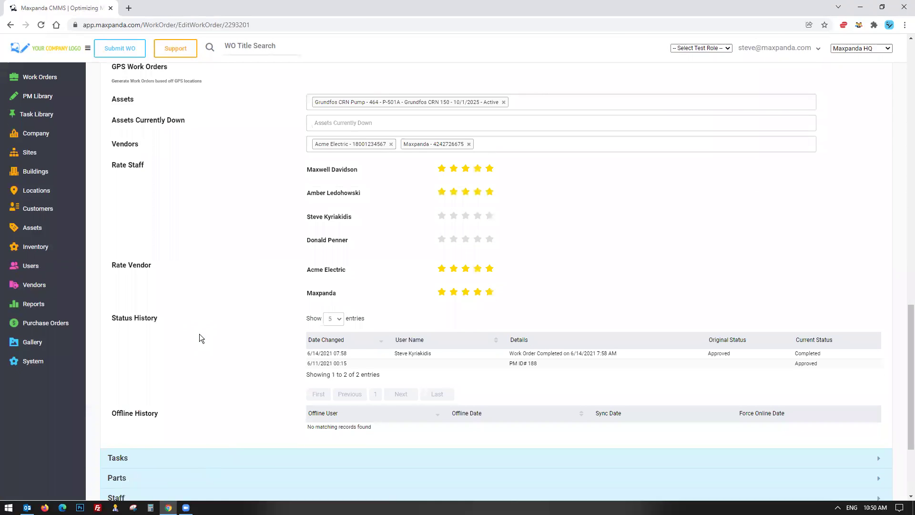
left_click(118, 322)
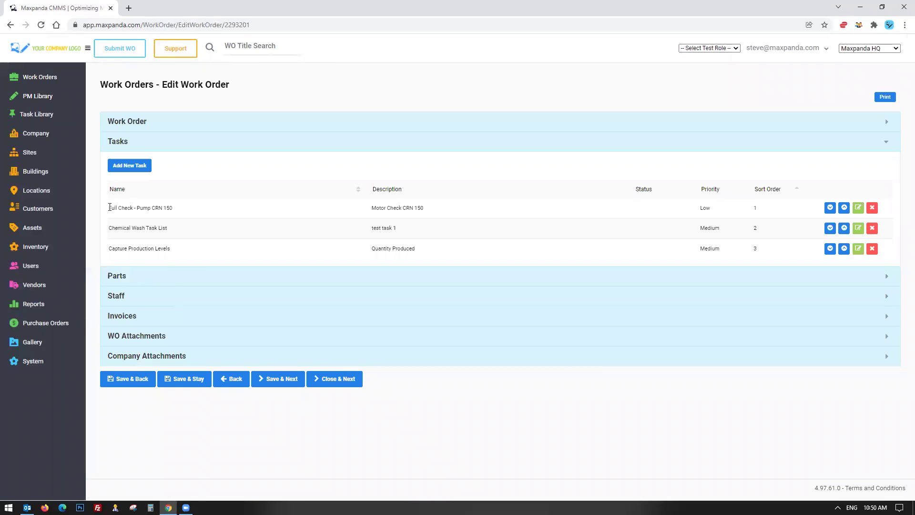
left_click_drag(108, 209, 406, 212)
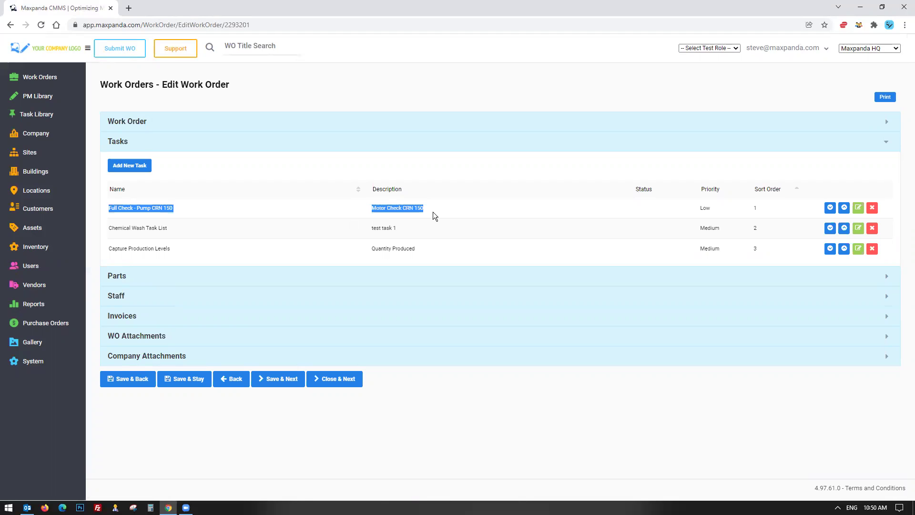
In the Full Check - Pump CRN 150 task, mark Motor runs when started and Clean area after PM, and set Inspection Date to 12/17/2021
left_click(858, 207)
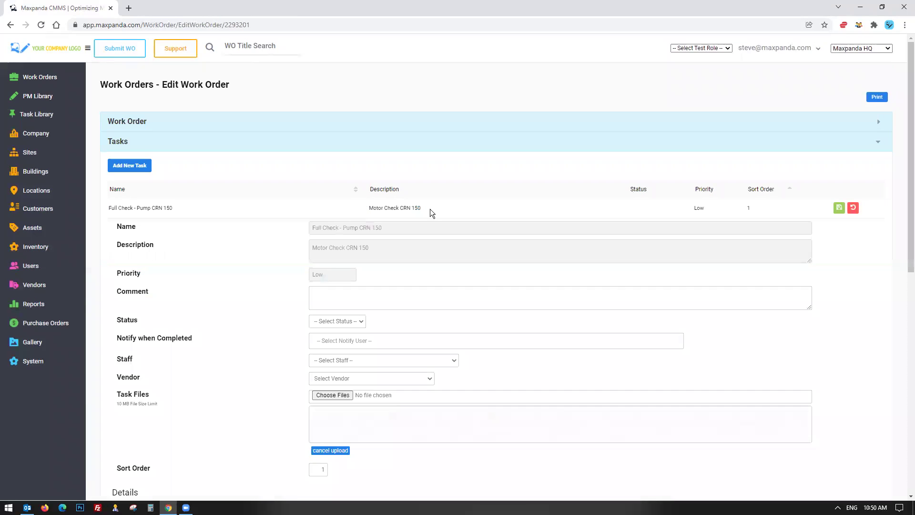
scroll(430, 219, "down", 4)
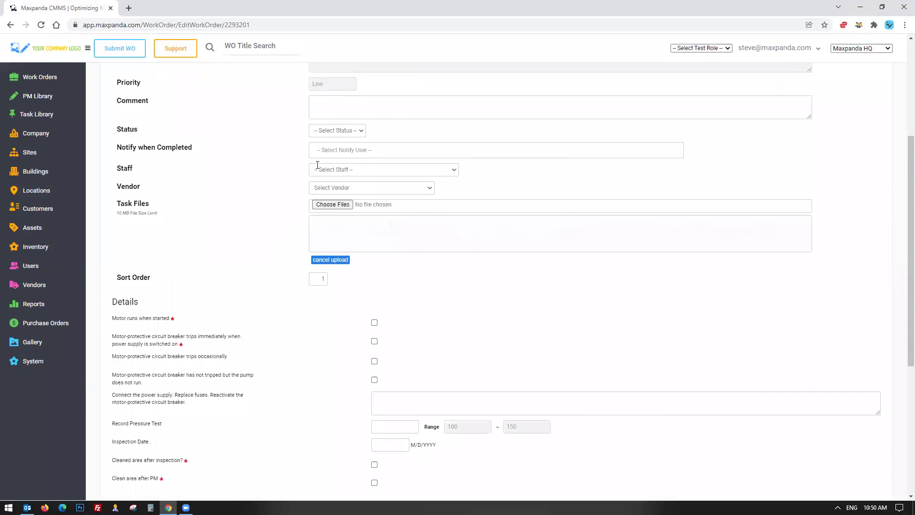
scroll(276, 252, "down", 3)
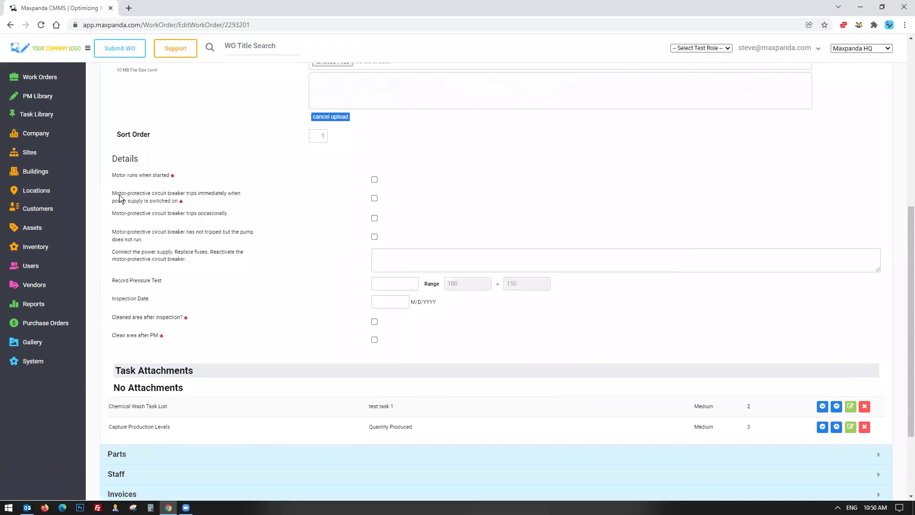
left_click(375, 179)
left_click(378, 258)
left_click(396, 286)
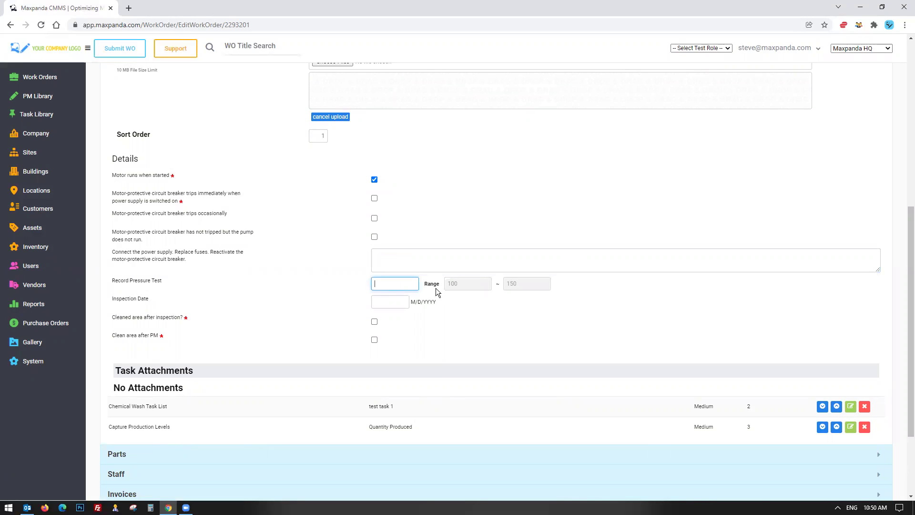
left_click(392, 302)
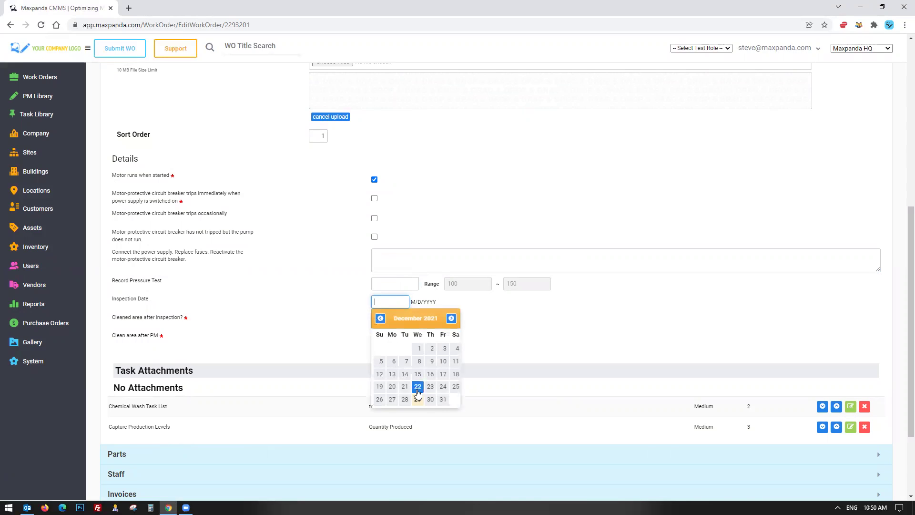
left_click(443, 374)
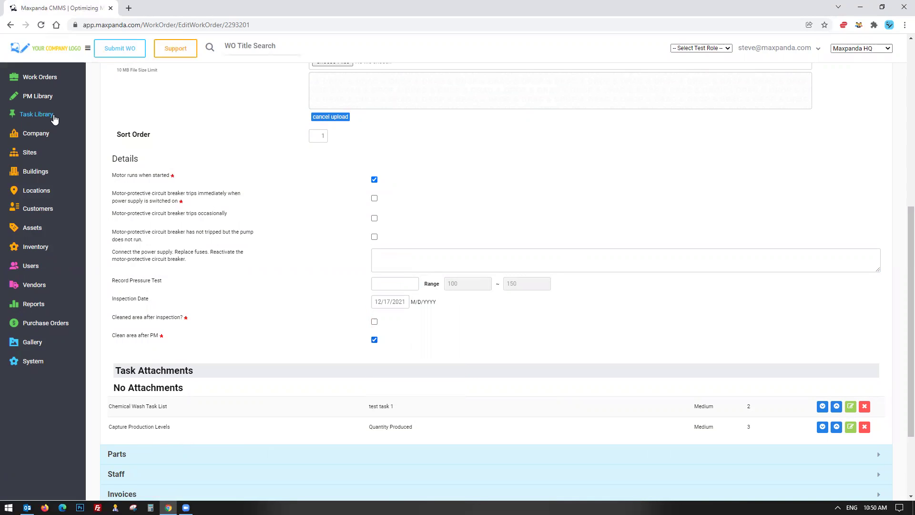
Open the publicly shared PM templates and look over the site choices and template titles
left_click(40, 95)
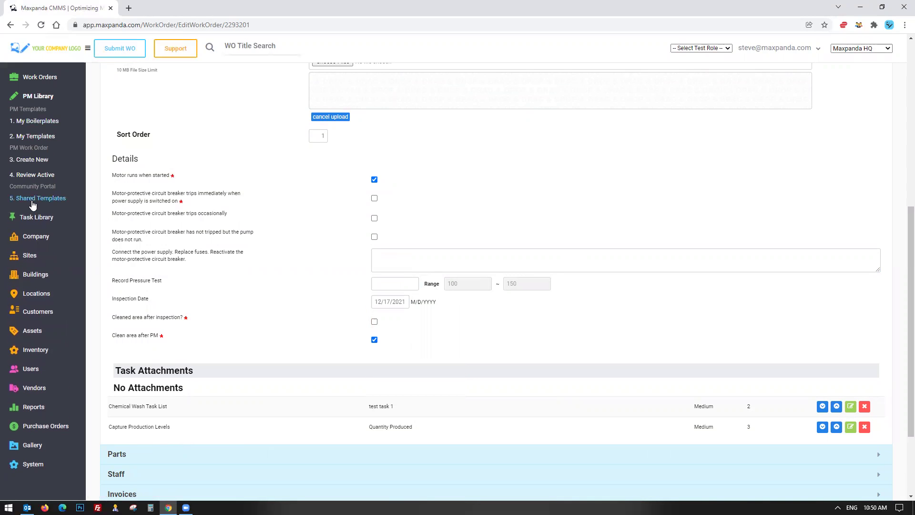
left_click(32, 198)
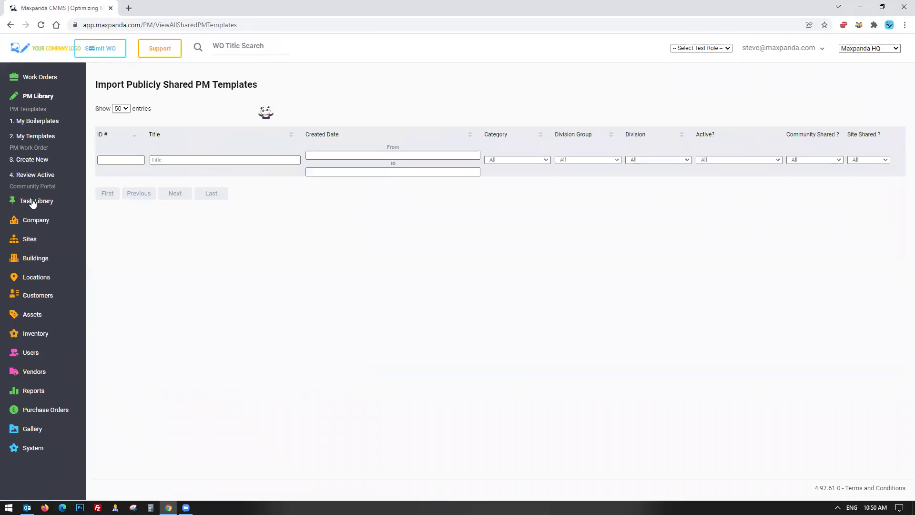
left_click(859, 48)
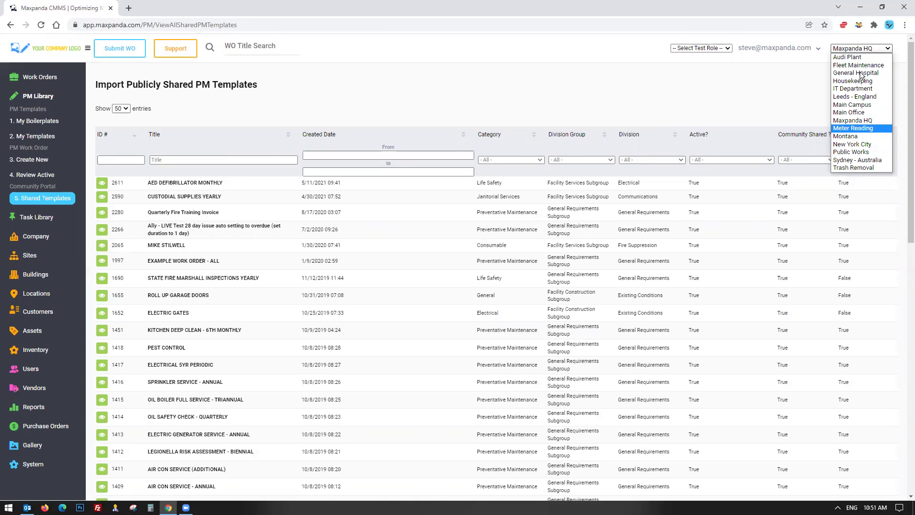
left_click(783, 81)
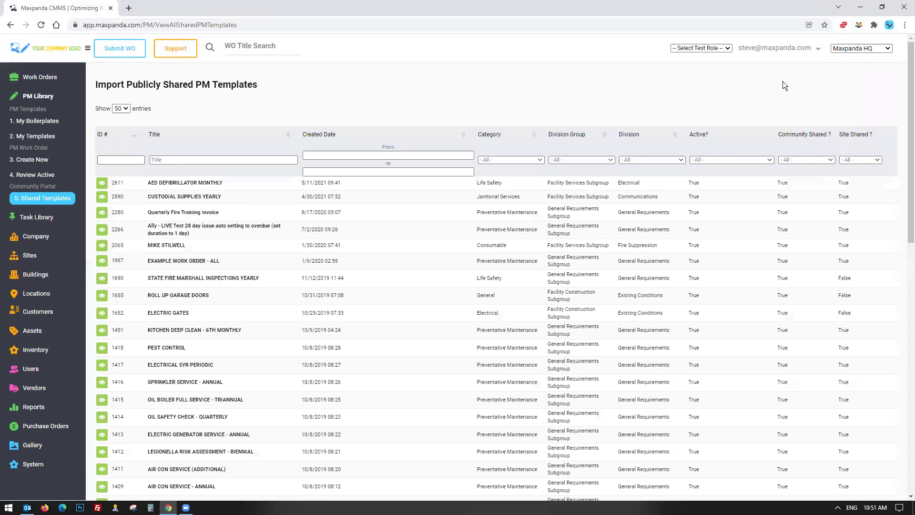
left_click_drag(189, 198, 295, 420)
left_click(298, 418)
Look over the Division and Division Group filter choices and point out the Oil Boiler Full Service - Triannual template
left_click(650, 162)
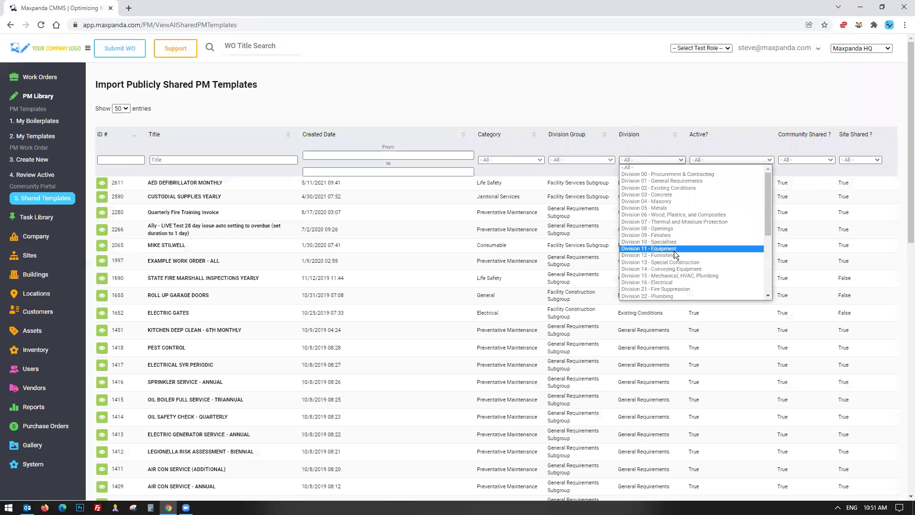
left_click(576, 159)
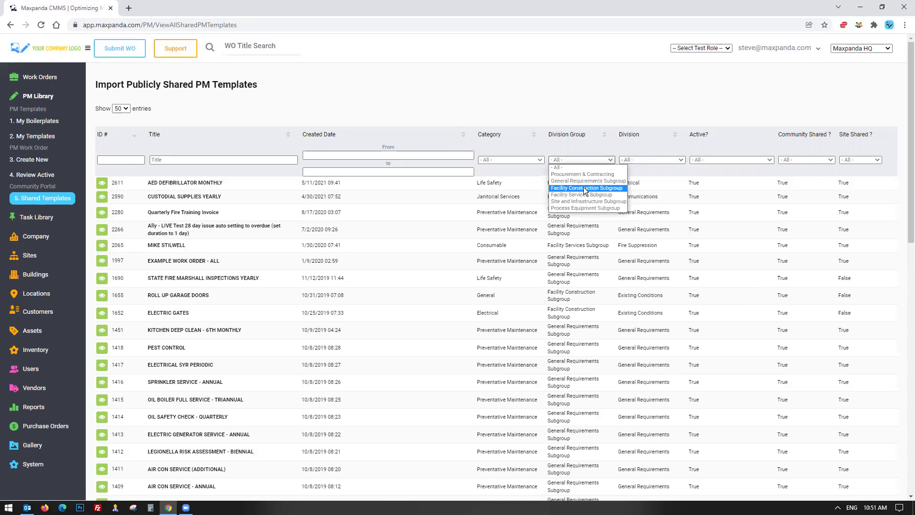
left_click(568, 99)
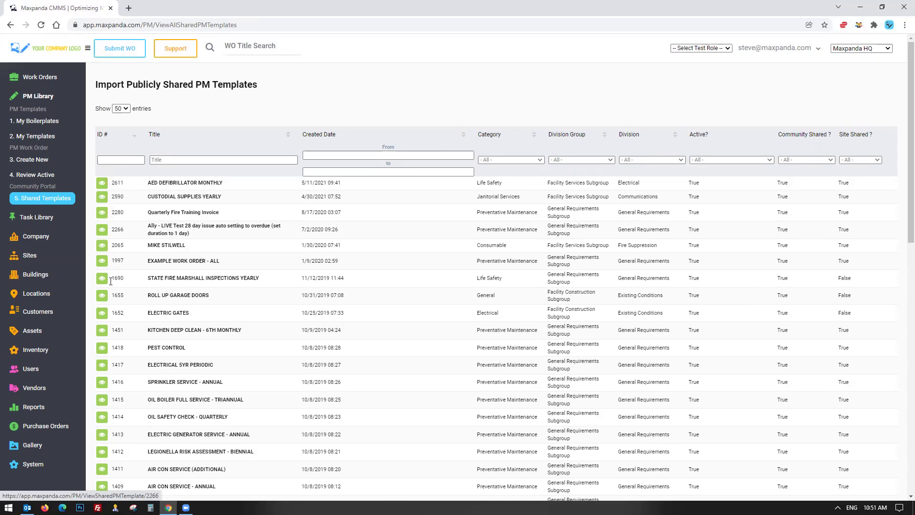
left_click_drag(151, 400, 223, 400)
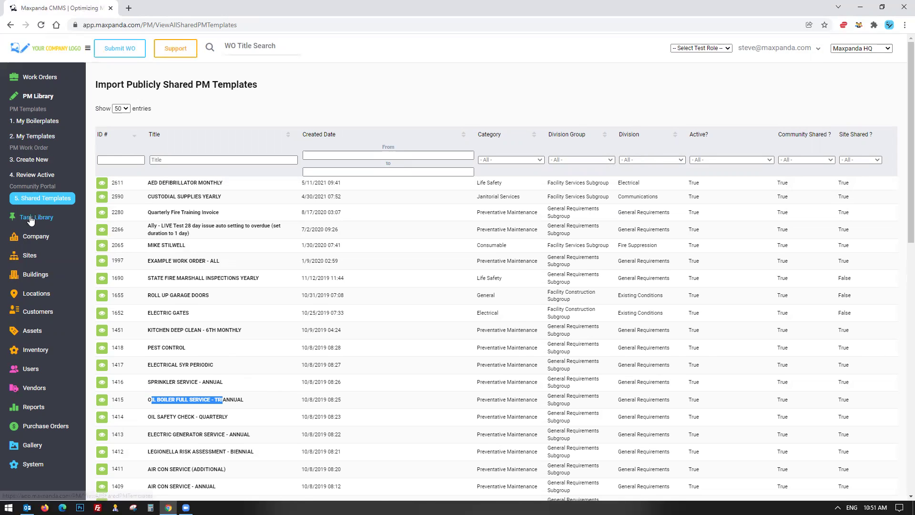
Open KPI Analytics, look through the dashboard charts and hide the Closed series in the current-year KPI chart
left_click(29, 406)
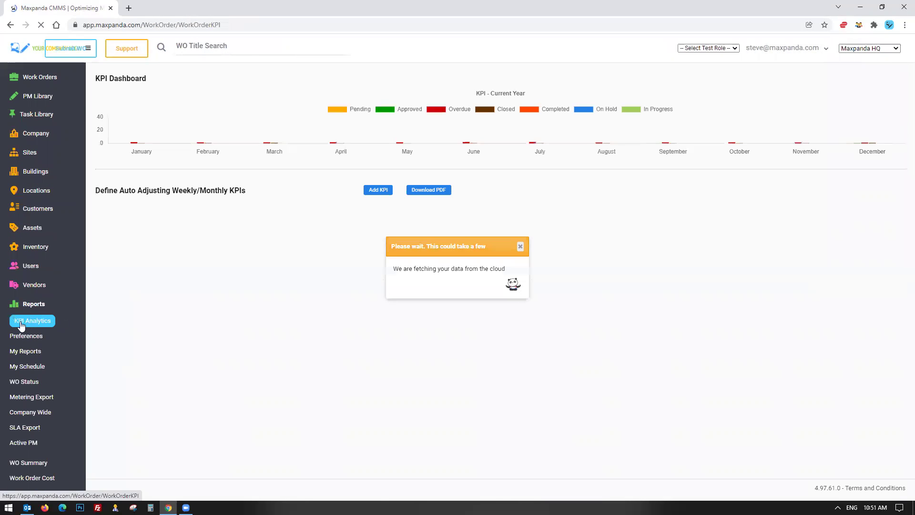
scroll(13, 327, "down", 4)
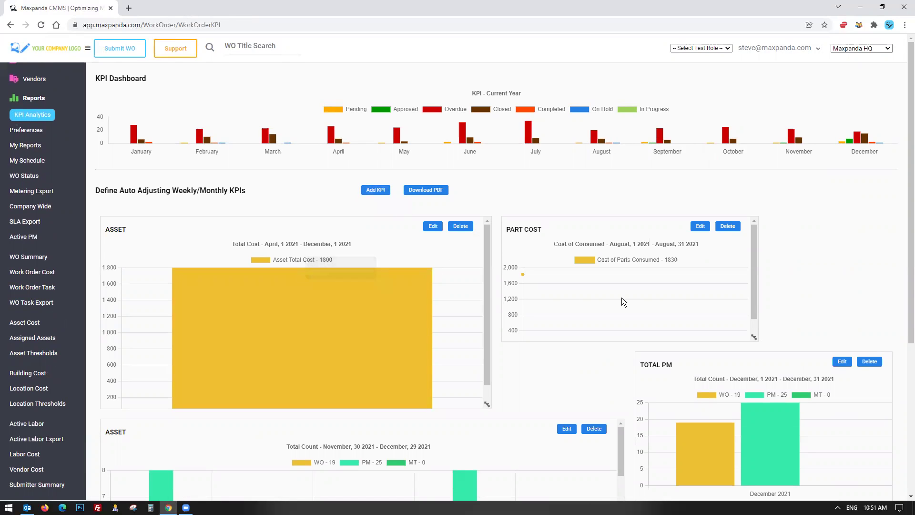
scroll(616, 320, "down", 3)
scroll(450, 402, "down", 2)
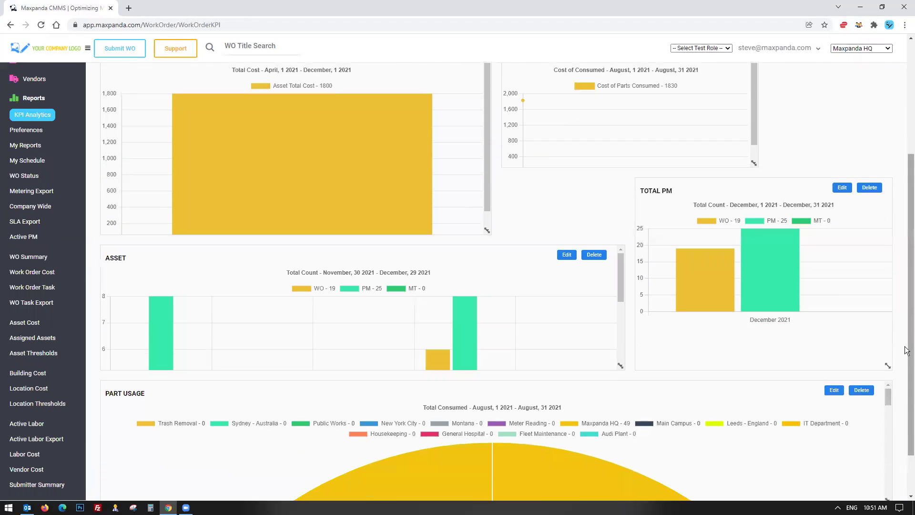
scroll(527, 411, "up", 5)
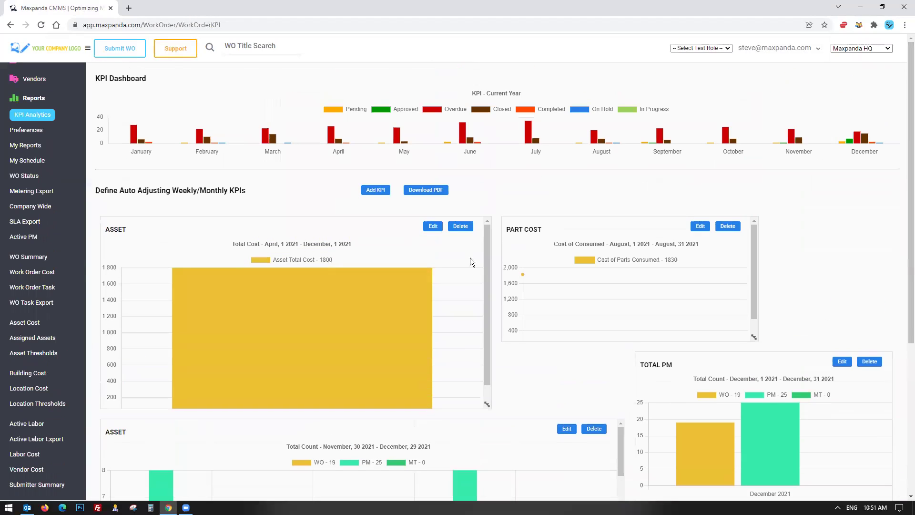
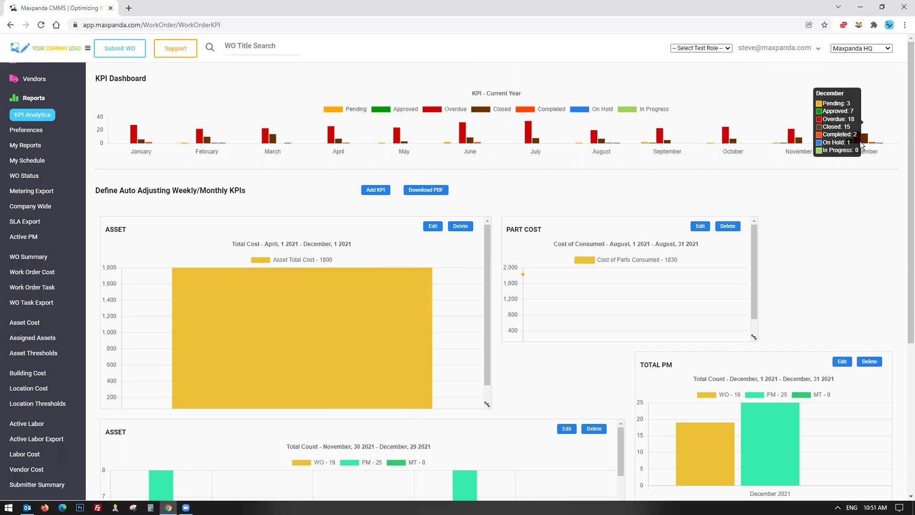
left_click(482, 109)
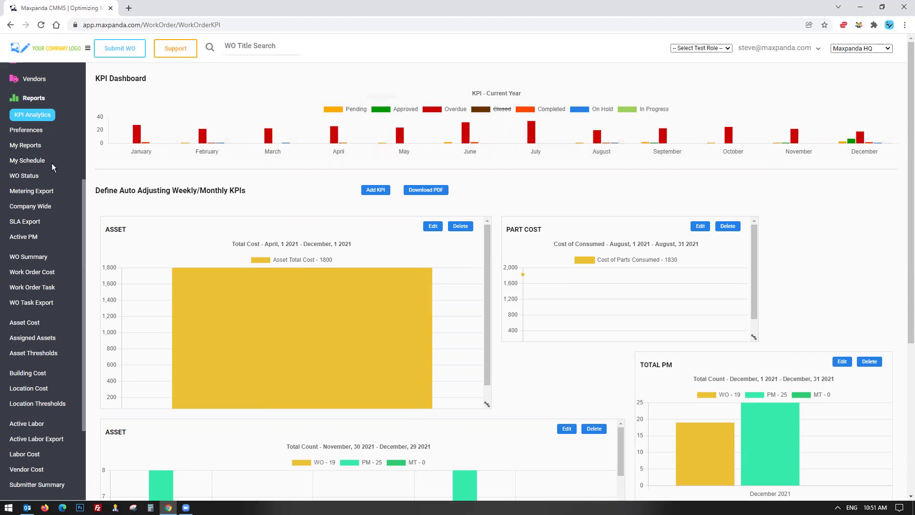
Look through the full list of available report types
scroll(27, 132, "down", 1)
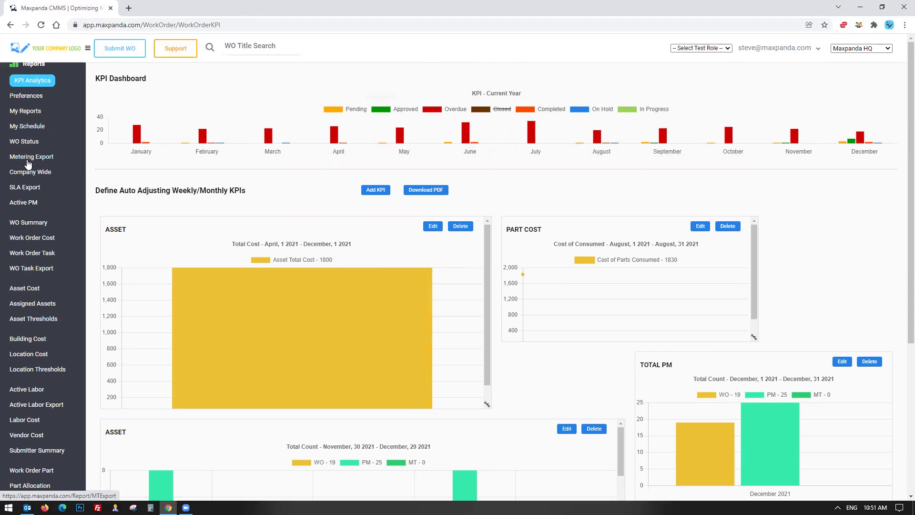
scroll(30, 267, "down", 2)
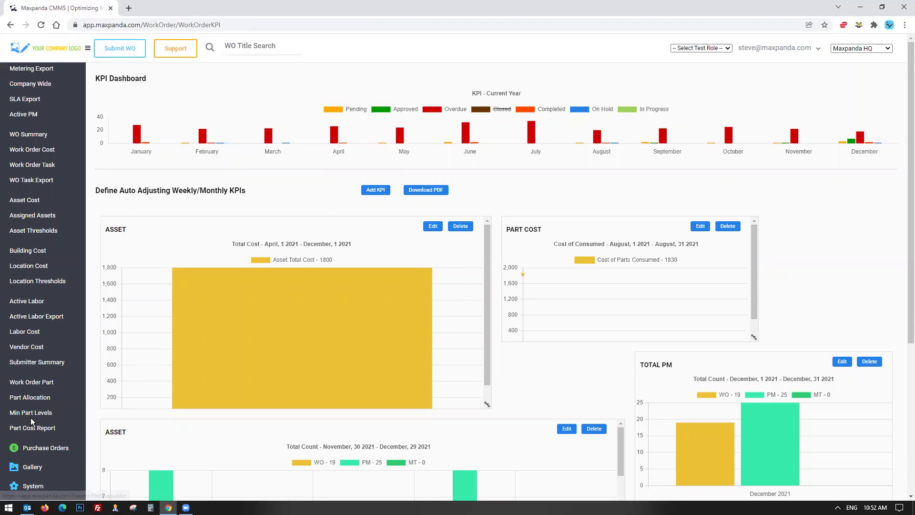
scroll(29, 357, "up", 4)
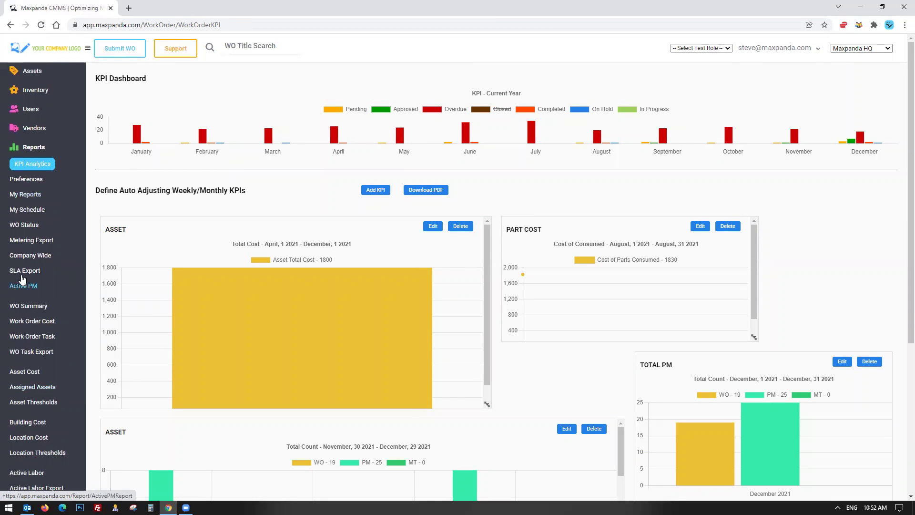
Open the SLA Export report and set its date range from 11/01/2021 to 12/30/2021
left_click(22, 272)
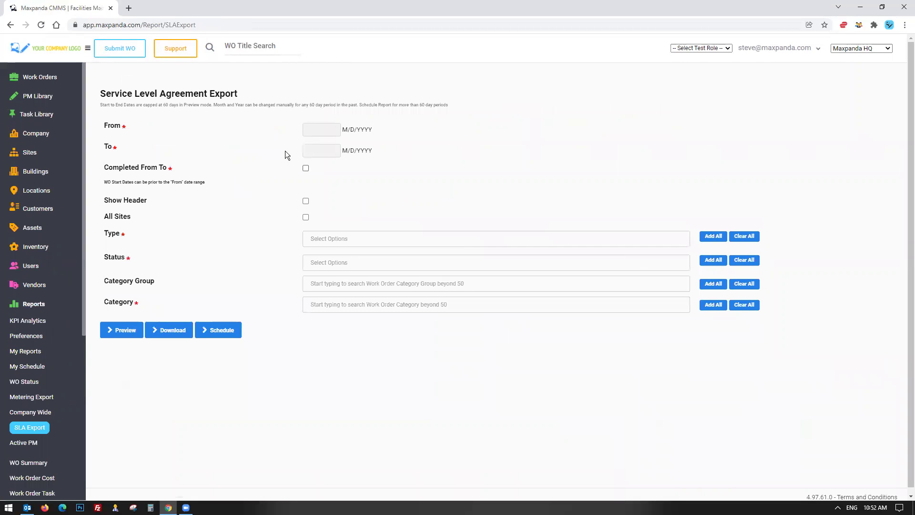
left_click(321, 129)
left_click(309, 148)
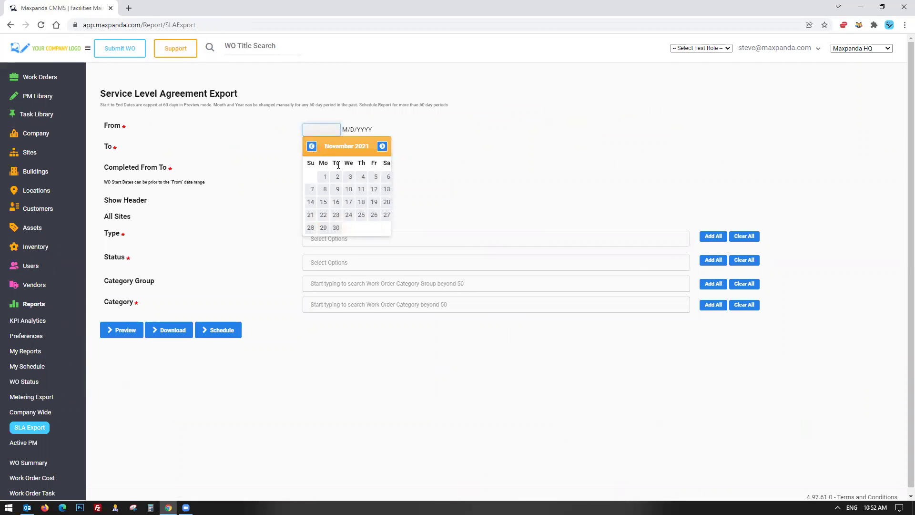
left_click(323, 177)
left_click(320, 148)
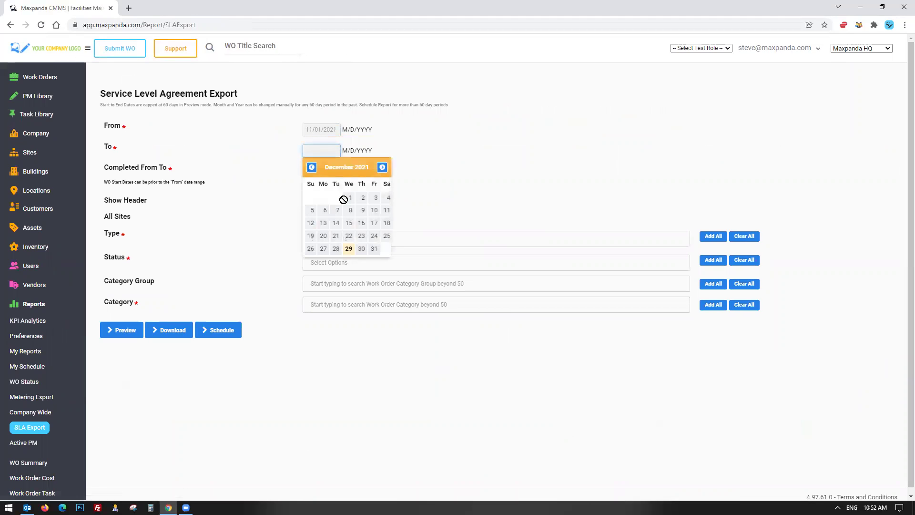
left_click(360, 248)
Turn on Show Header for the SLA export and include all categories, statuses and types
left_click(305, 201)
left_click(711, 306)
left_click(714, 260)
left_click(713, 236)
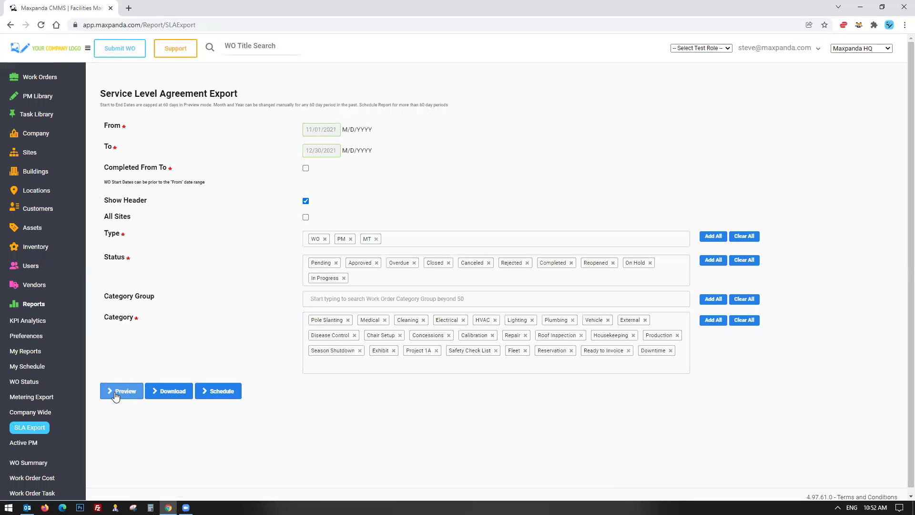
Generate a preview of the SLA export and look through the available export file formats
left_click(133, 392)
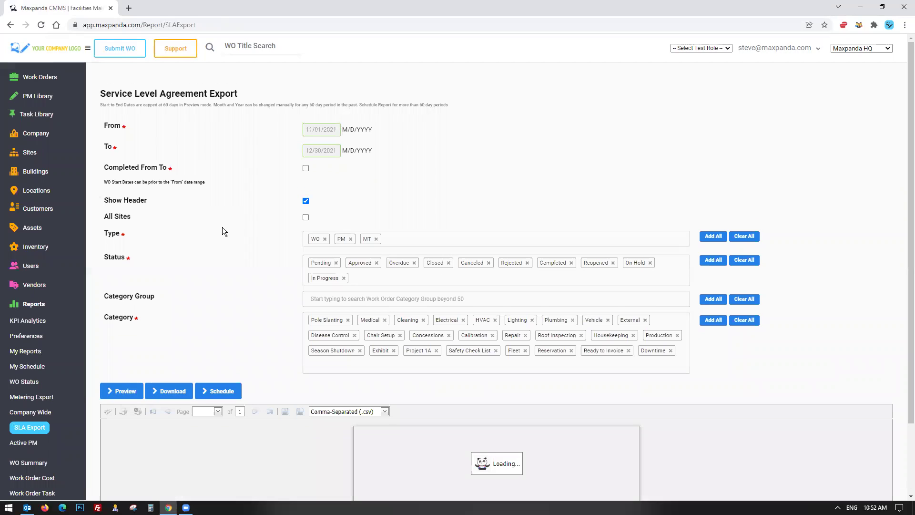
scroll(223, 227, "down", 2)
scroll(55, 330, "down", 2)
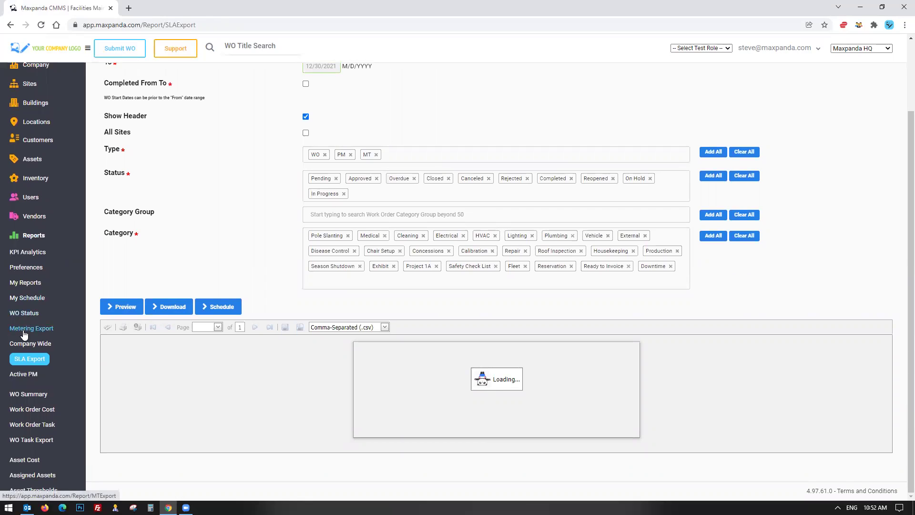
scroll(27, 342, "down", 1)
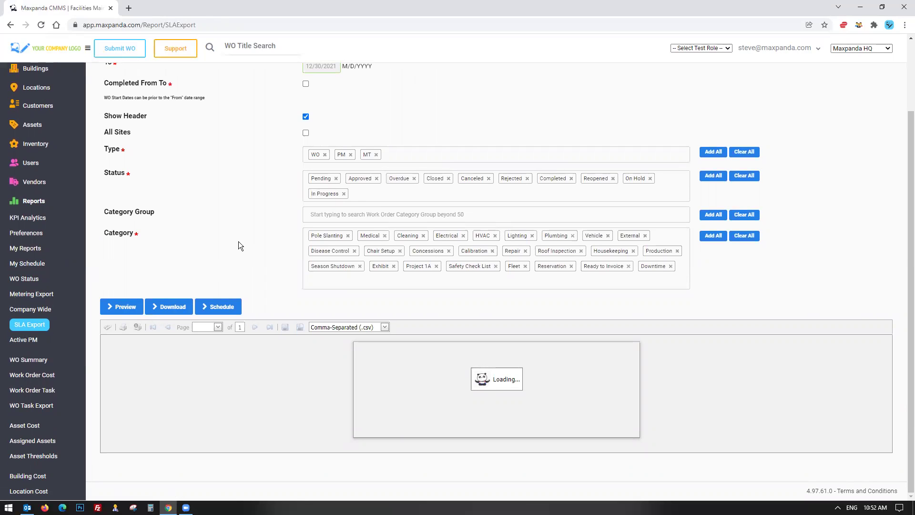
left_click(126, 308)
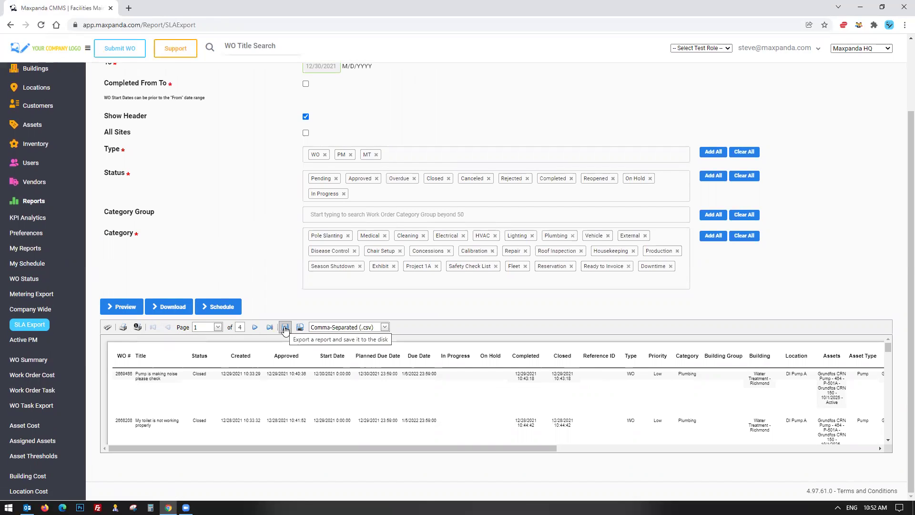
left_click(384, 327)
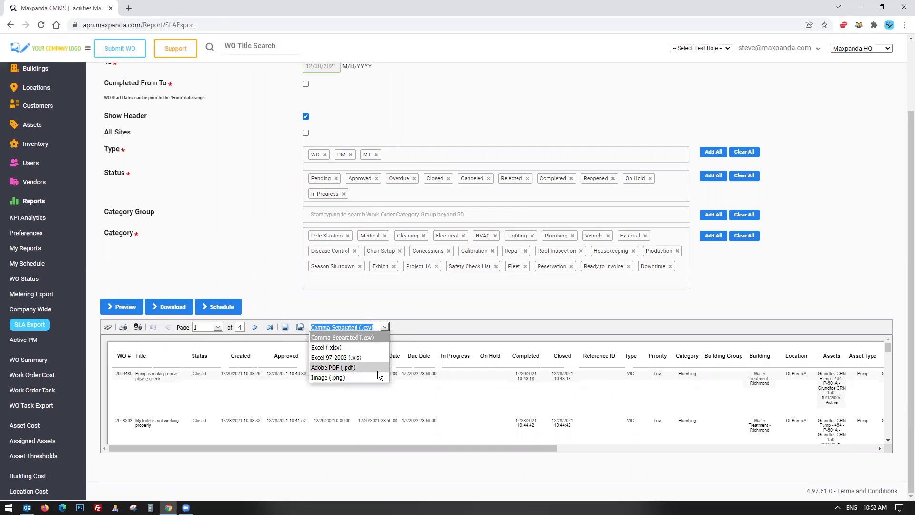
left_click(267, 285)
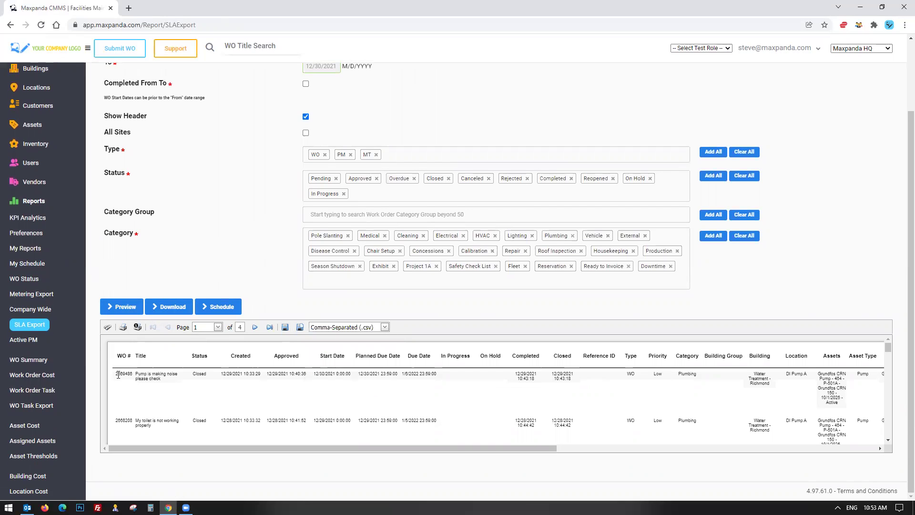
Examine the SLA preview's columns from work order number and title through the due, completed and closed dates
left_click_drag(117, 374, 172, 383)
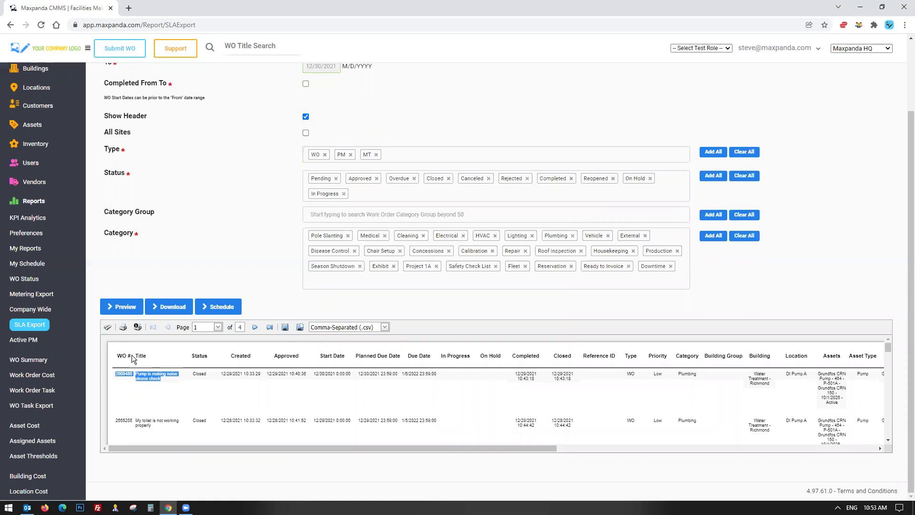
left_click_drag(118, 355, 576, 361)
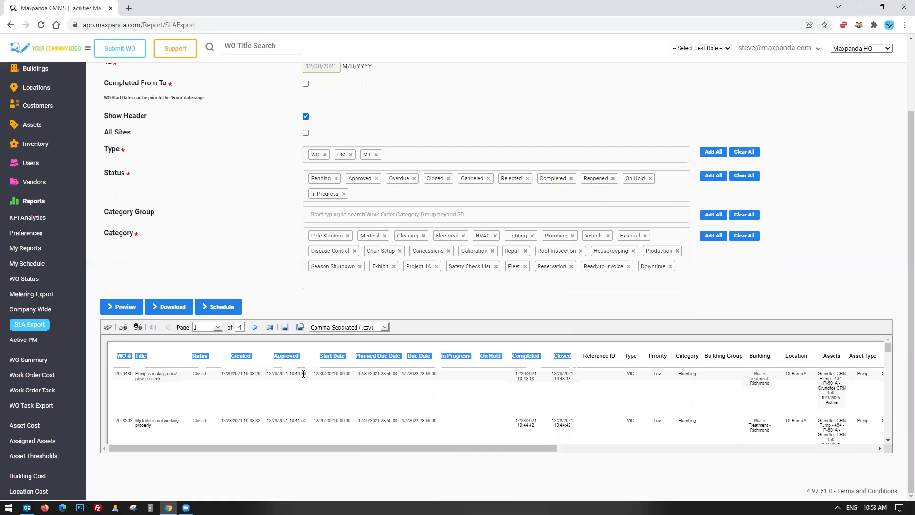
left_click_drag(359, 375, 412, 374)
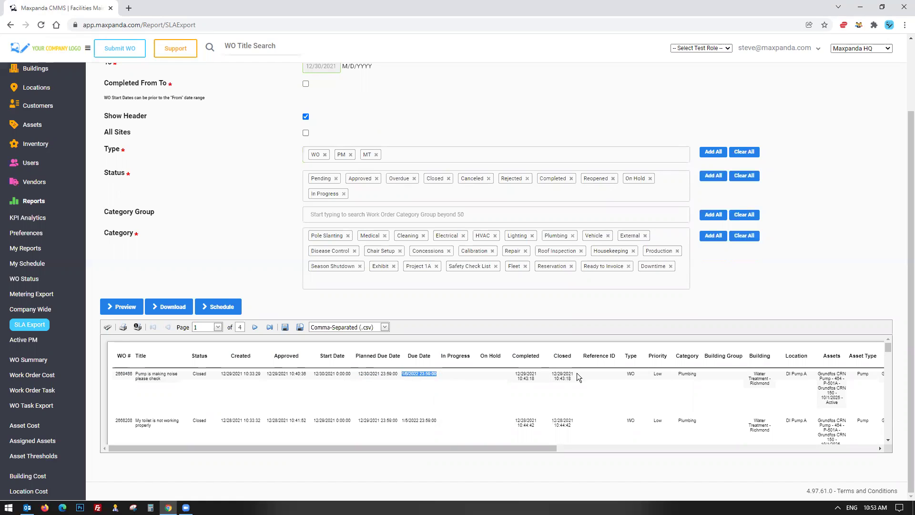
left_click_drag(575, 376, 550, 376)
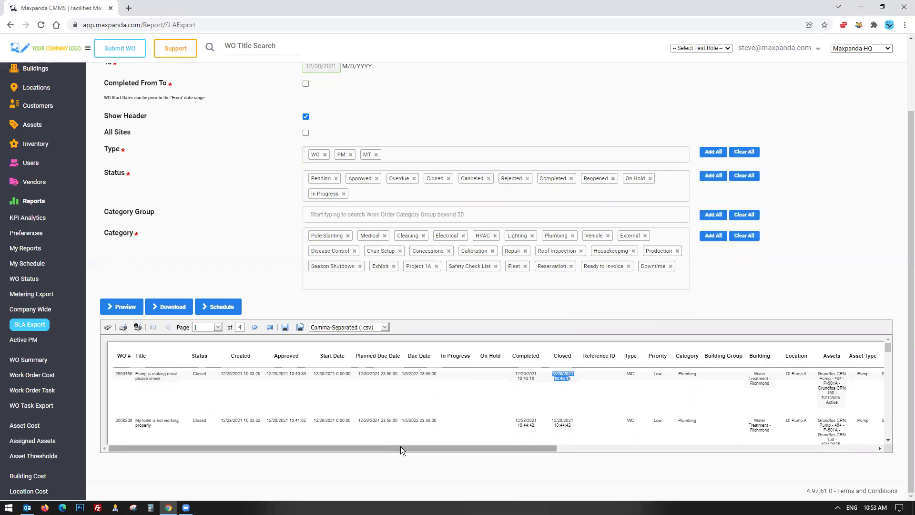
Examine the remaining SLA preview columns, covering type, priority, building, asset, staff, notes, hours and the labor, parts, invoice and total costs
left_click_drag(401, 447, 611, 449)
left_click_drag(319, 361, 838, 359)
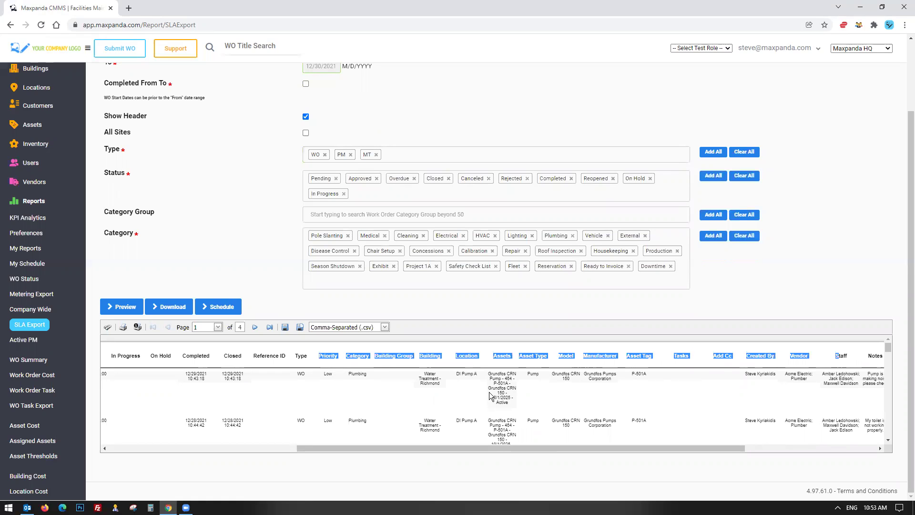
left_click_drag(485, 445, 748, 436)
left_click(744, 361)
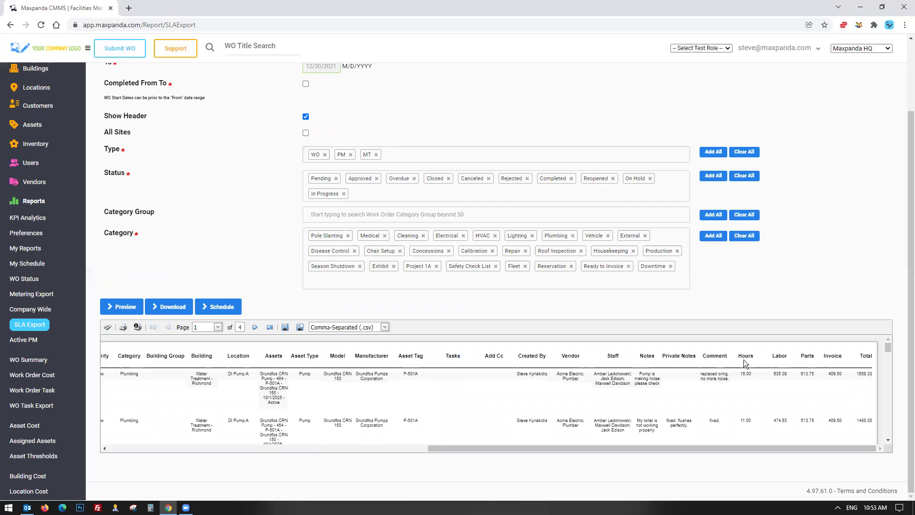
left_click_drag(782, 374, 803, 376)
left_click(804, 381)
left_click(839, 377)
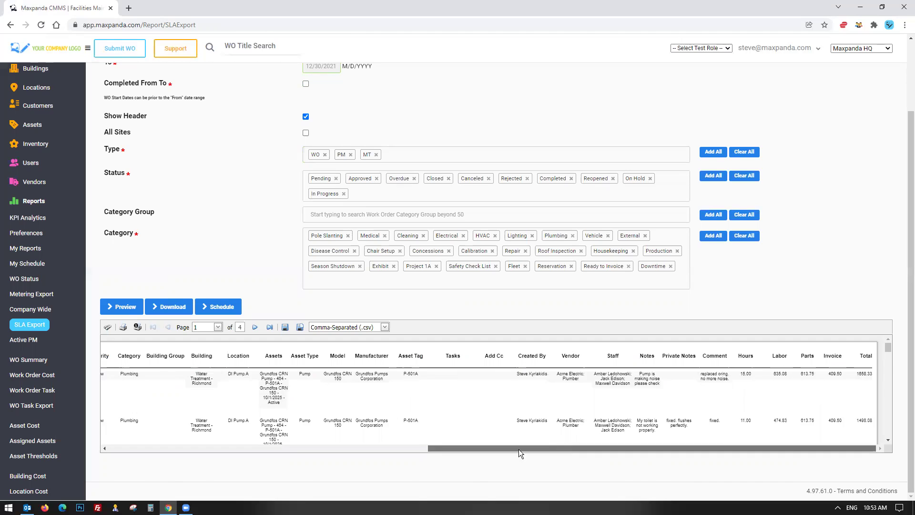
left_click_drag(519, 450, 226, 449)
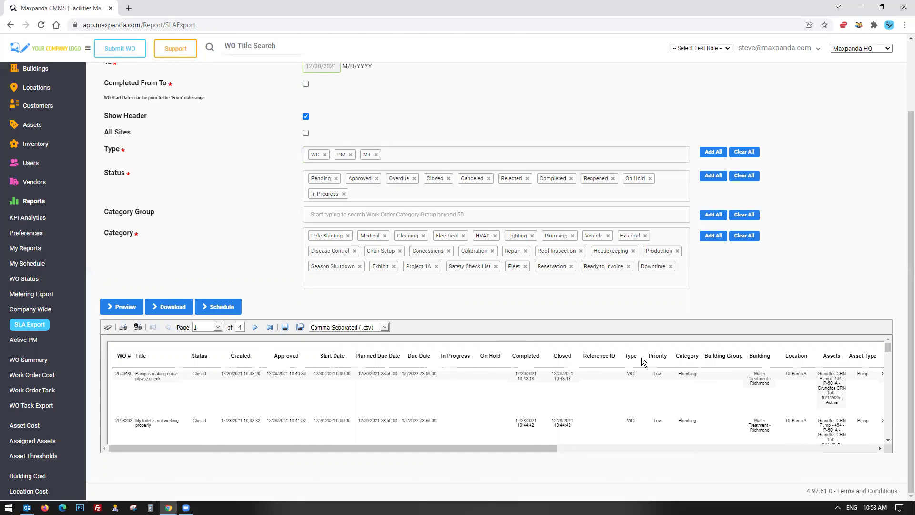
left_click_drag(621, 358, 773, 360)
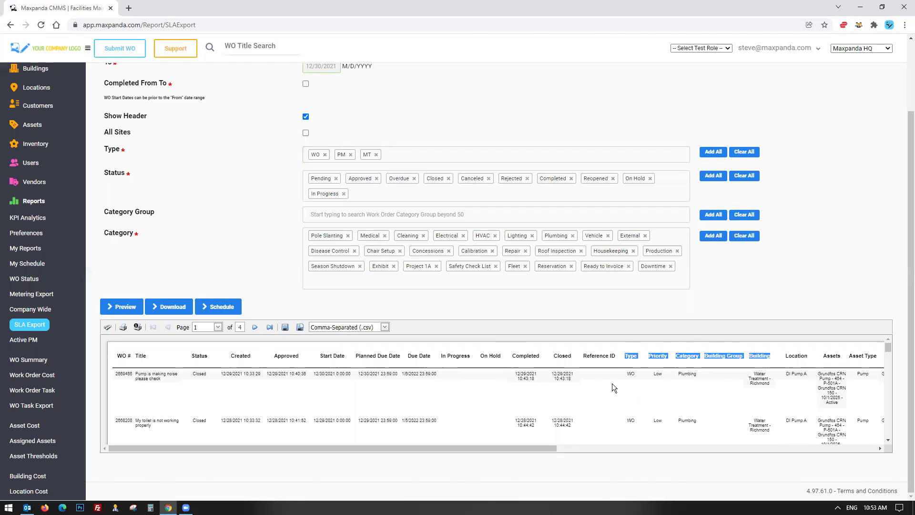
left_click(275, 375)
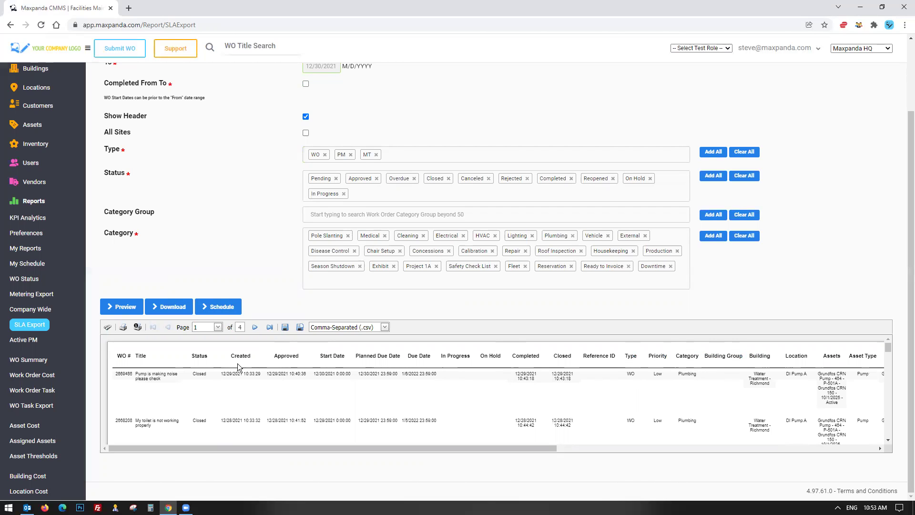
Fill in a monthly schedule for the SLA report in EXCEL format with a CC recipient, and close it without scheduling
left_click(222, 307)
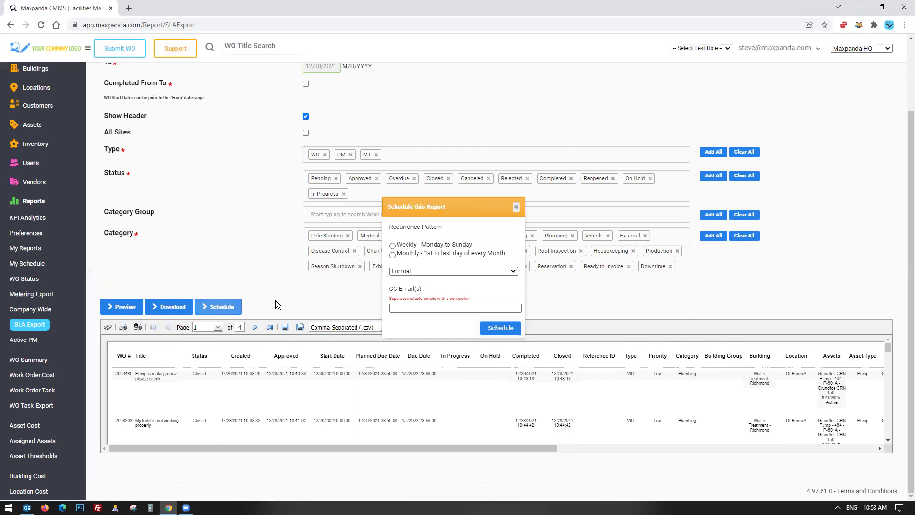
scroll(11, 295, "down", 2)
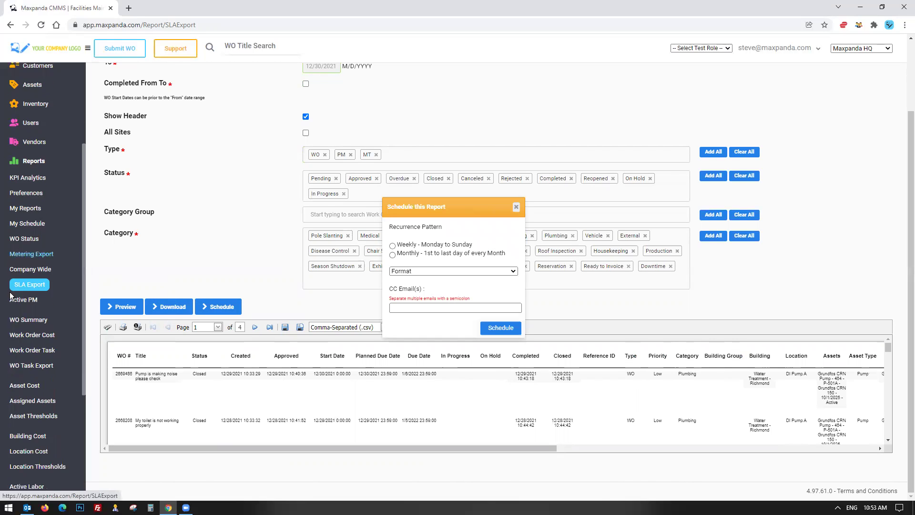
left_click(393, 255)
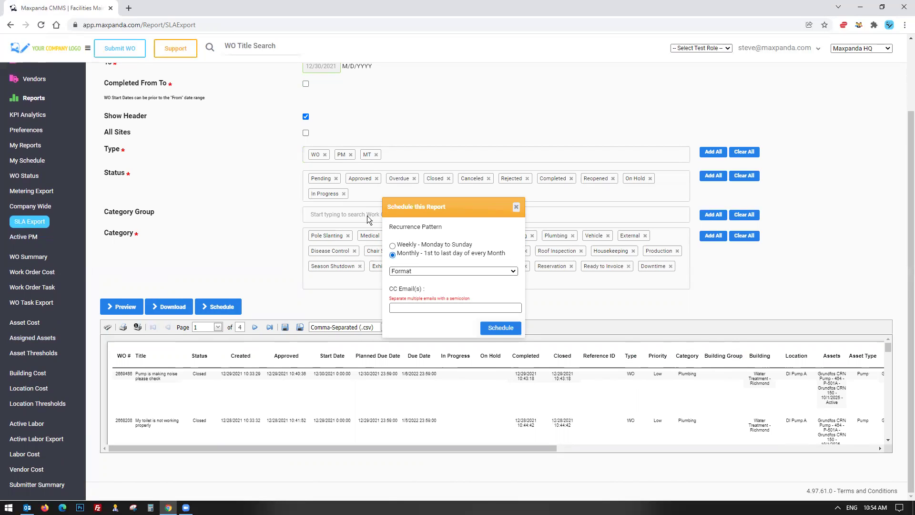
left_click(433, 270)
left_click(421, 296)
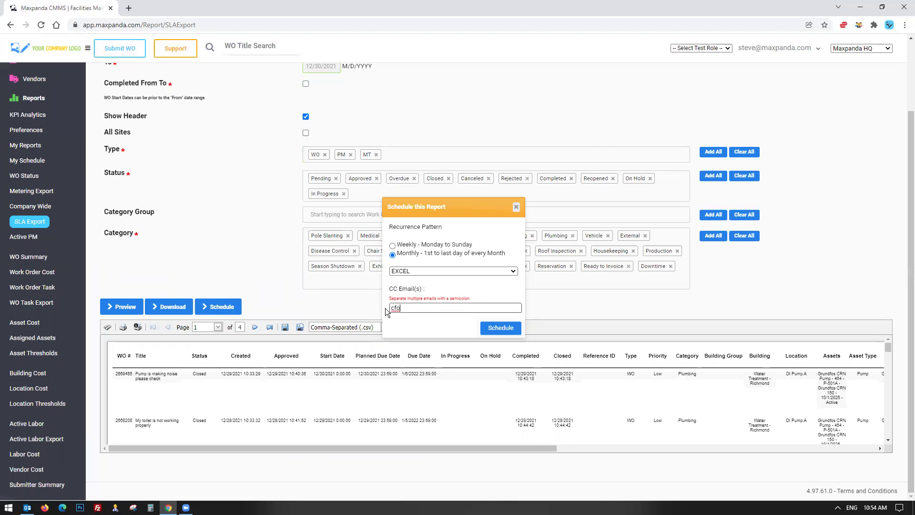
left_click(516, 208)
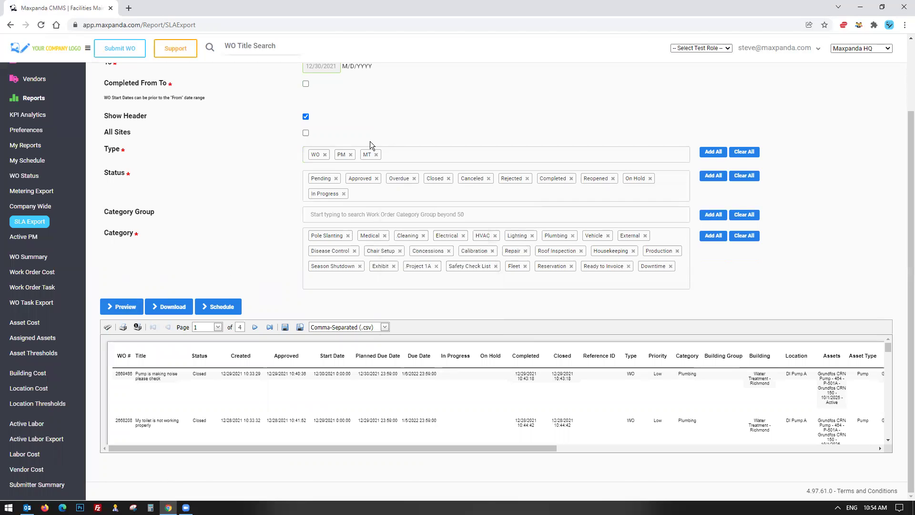
scroll(235, 220, "up", 2)
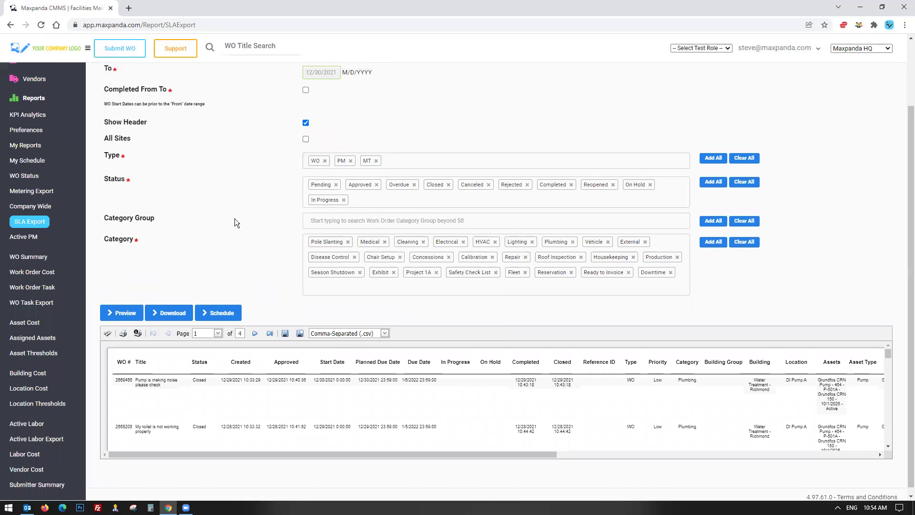
scroll(234, 245, "down", 2)
left_click(176, 306)
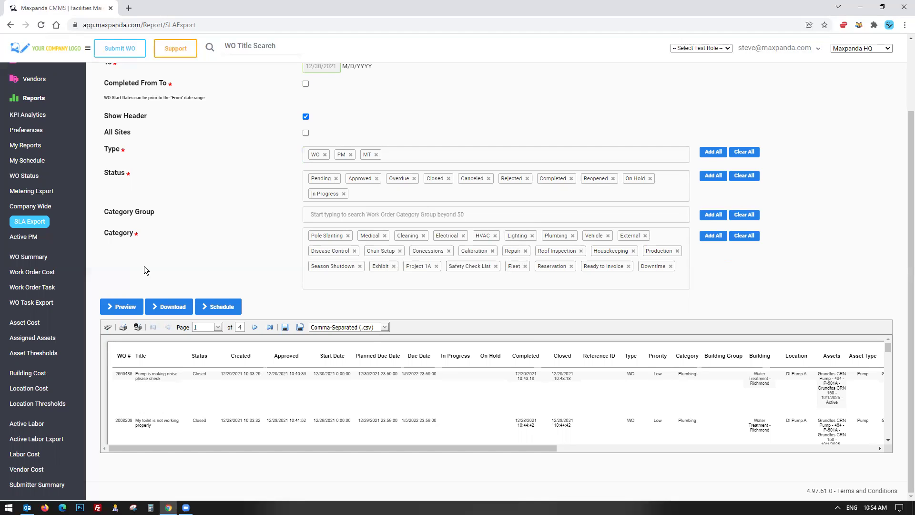
scroll(57, 281, "down", 4)
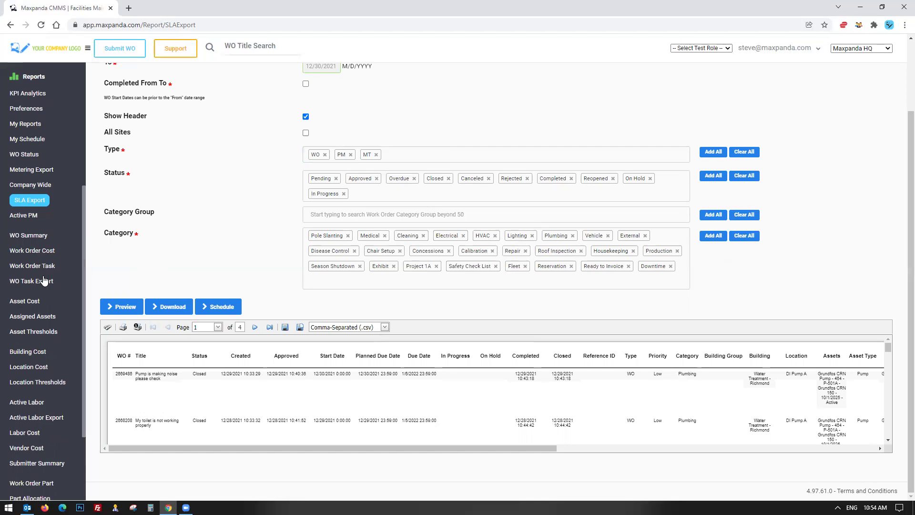
Leave the SLA export and open the site's work order list
scroll(46, 294, "up", 7)
scroll(45, 294, "up", 3)
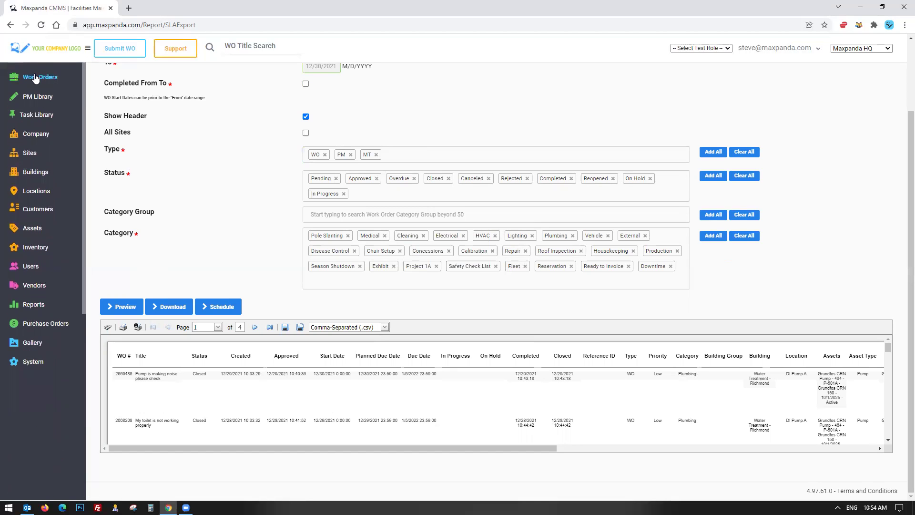
left_click(28, 86)
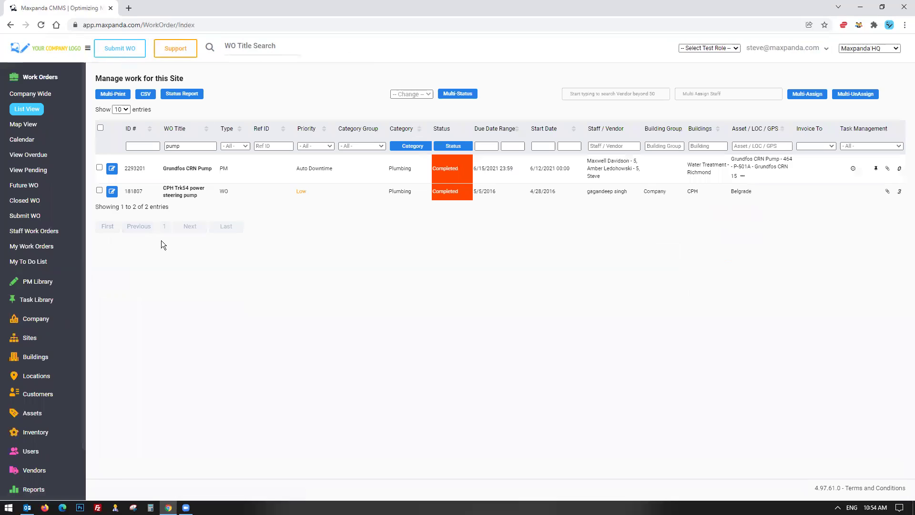
Open the CPH Trk54 003 Chevy vehicle from the full asset list and review its details, including the warranty fields
left_click(32, 413)
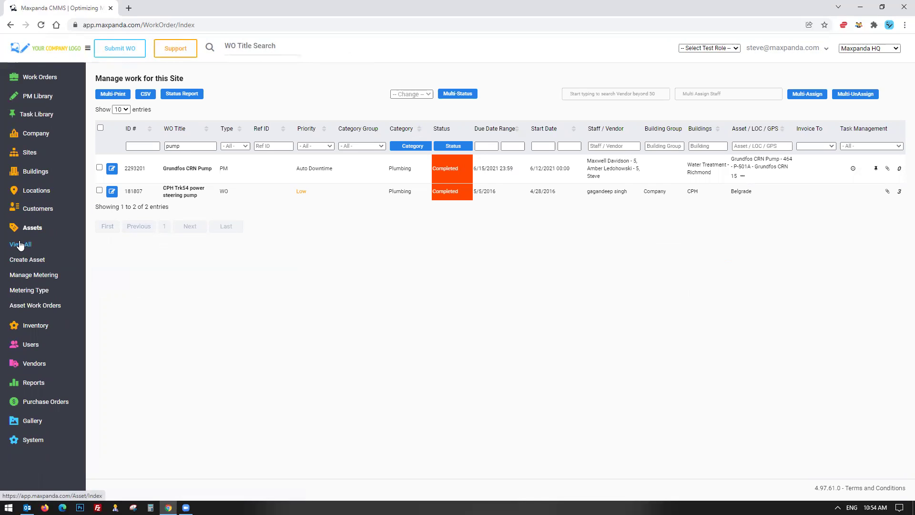
left_click(20, 245)
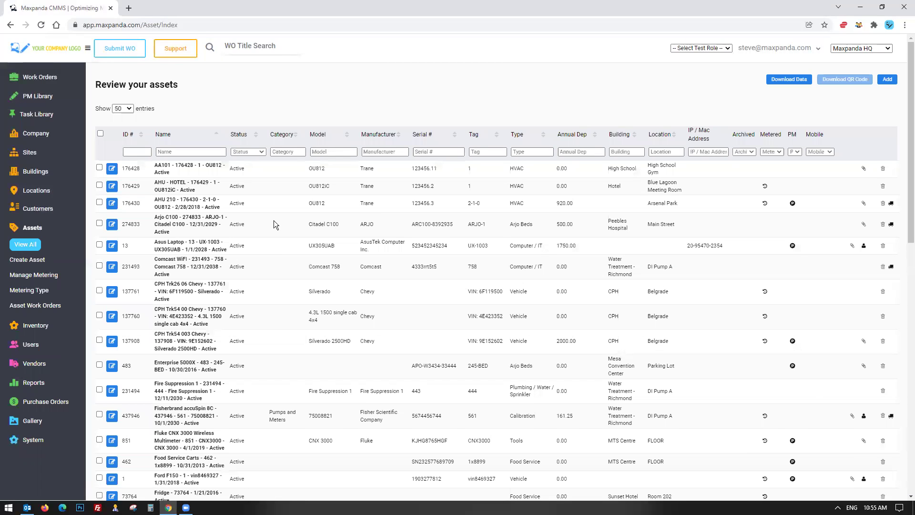
scroll(210, 206, "down", 1)
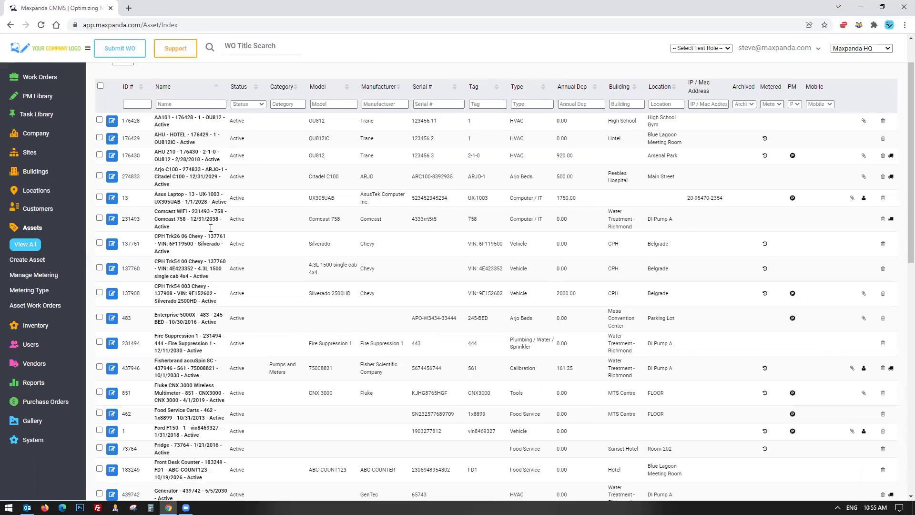
left_click(113, 294)
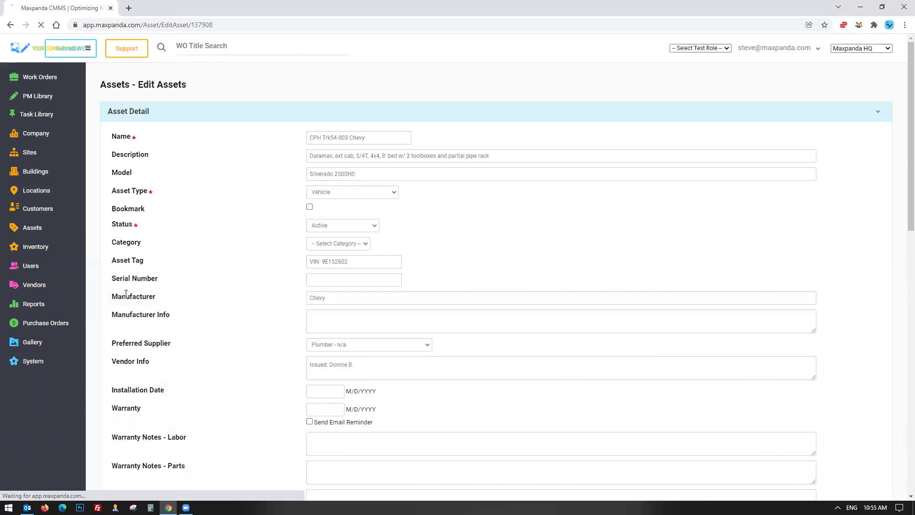
scroll(185, 277, "down", 3)
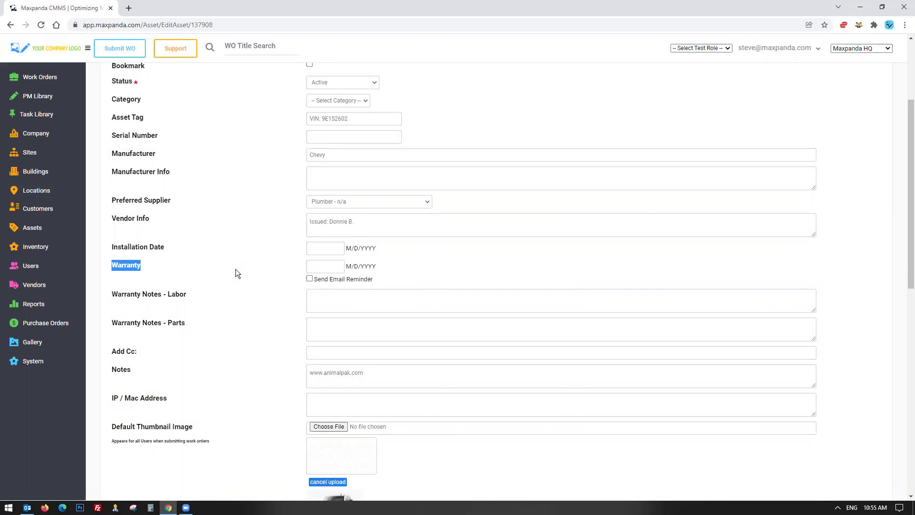
Open the full parts inventory in a new browser tab and view the edit page of Air Filter - GX6262
left_click(37, 247)
right_click(29, 266)
left_click(53, 270)
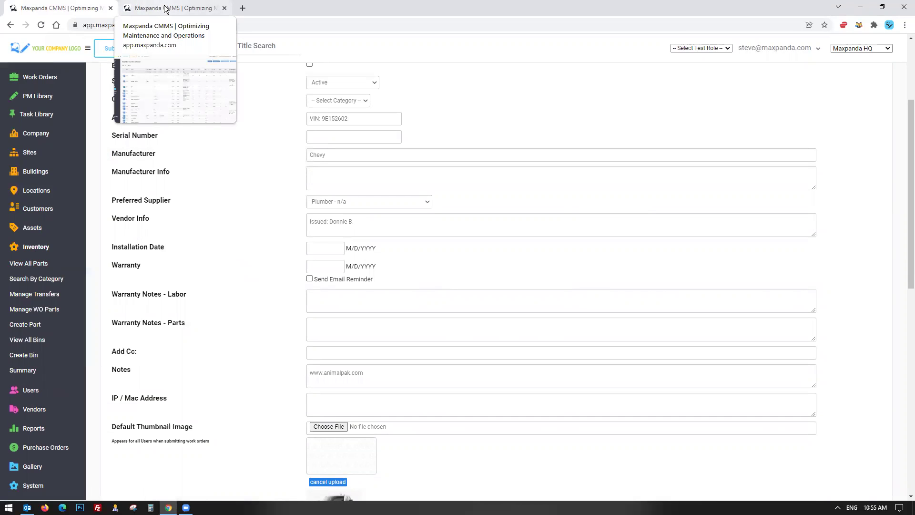
left_click(165, 9)
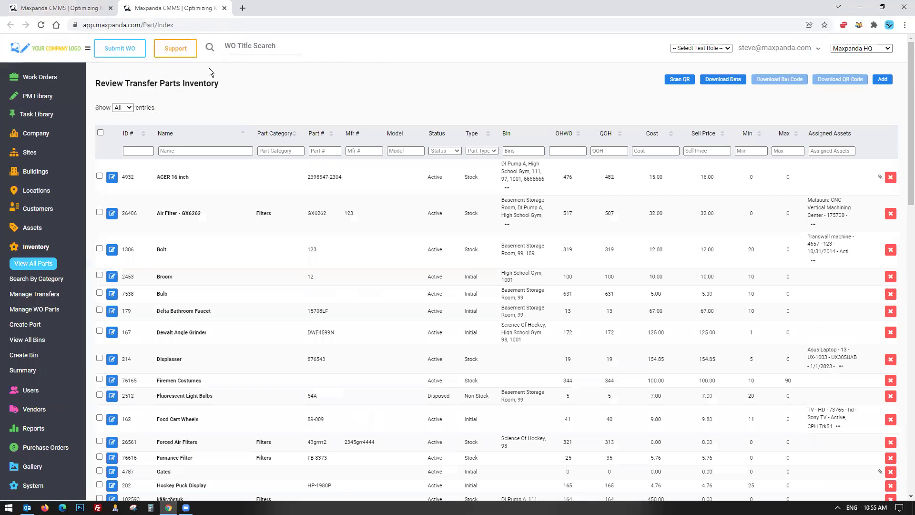
left_click(111, 215)
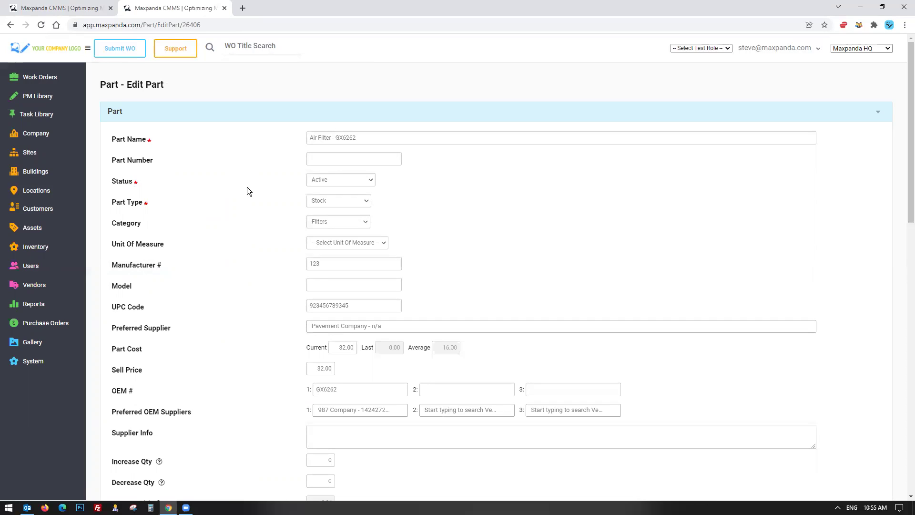
left_click(28, 228)
mouse_move(25, 246)
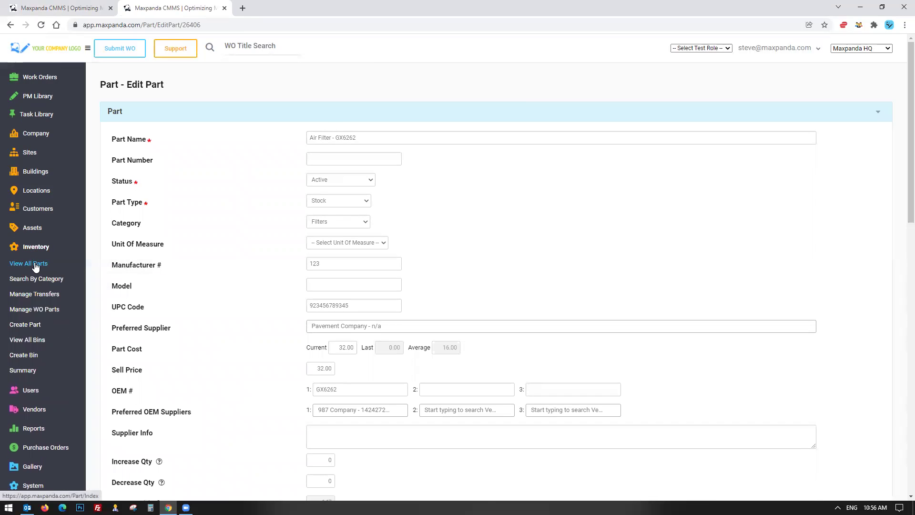
Review the air filter part's quantity, warranty, assigned asset and purchase order template fields, and close the part's browser tab
scroll(326, 158, "down", 6)
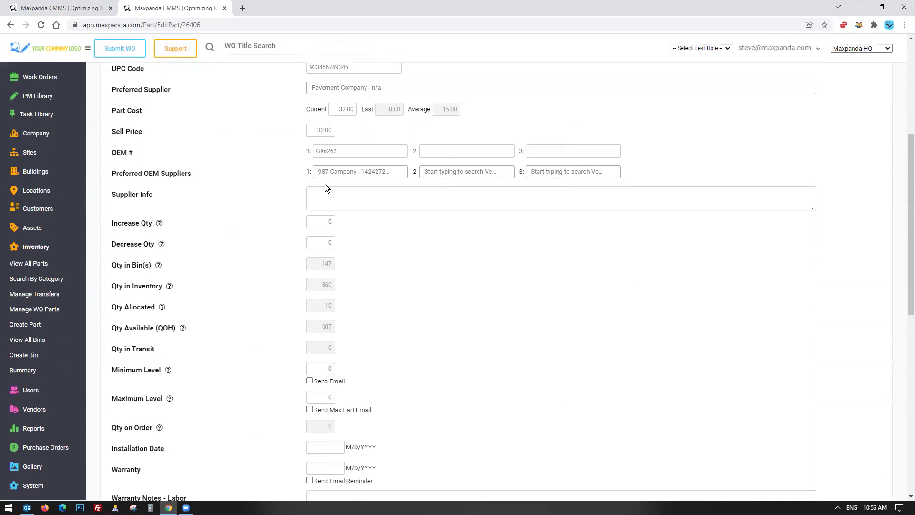
scroll(292, 236, "down", 7)
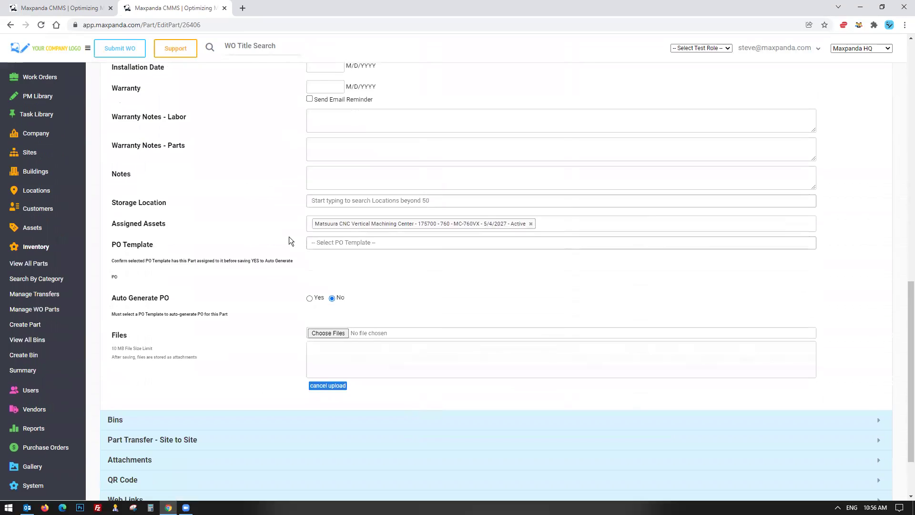
scroll(291, 229, "up", 2)
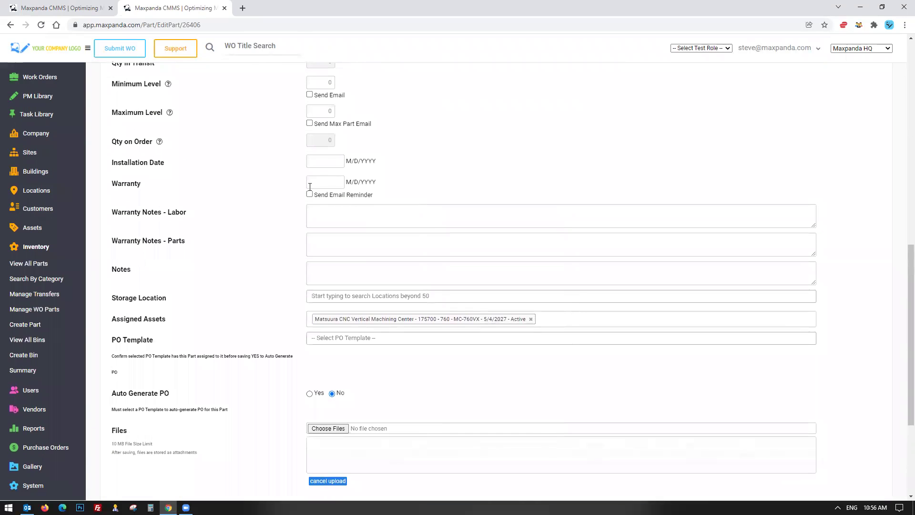
scroll(250, 210, "down", 4)
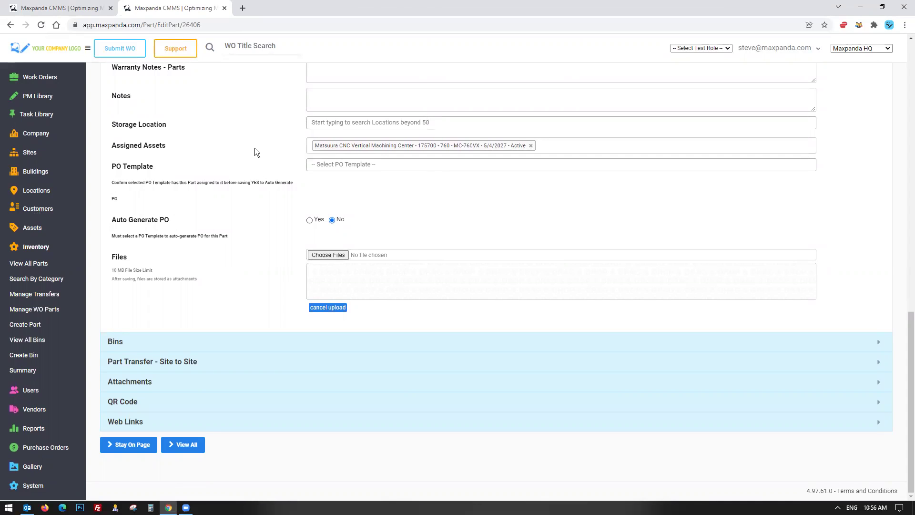
scroll(254, 149, "up", 1)
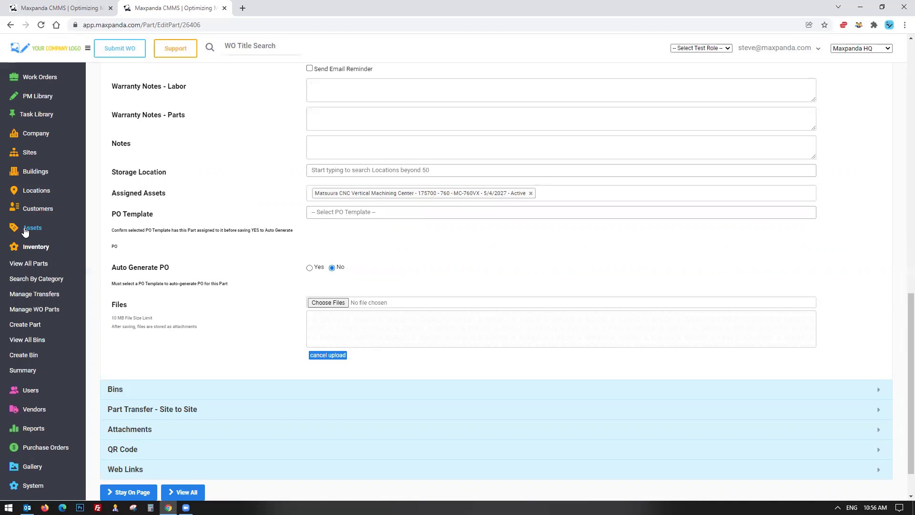
left_click(34, 136)
scroll(41, 181, "down", 1)
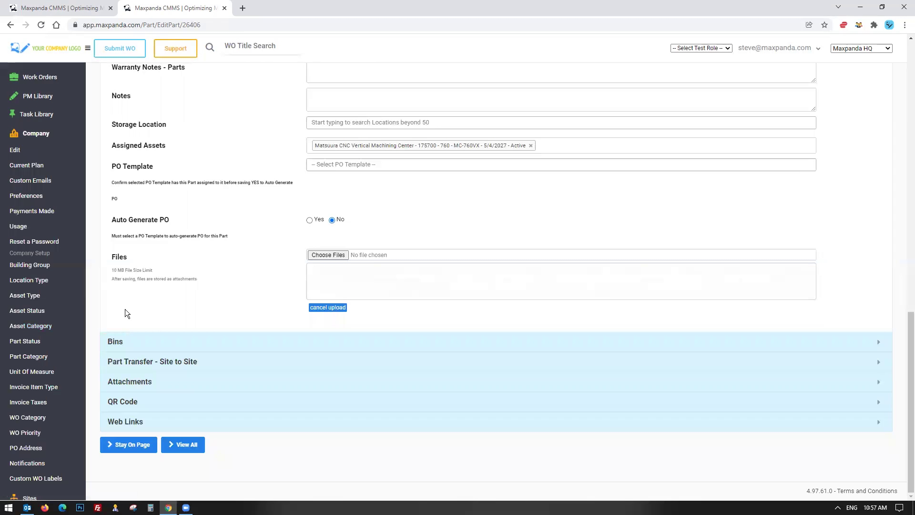
scroll(125, 309, "up", 7)
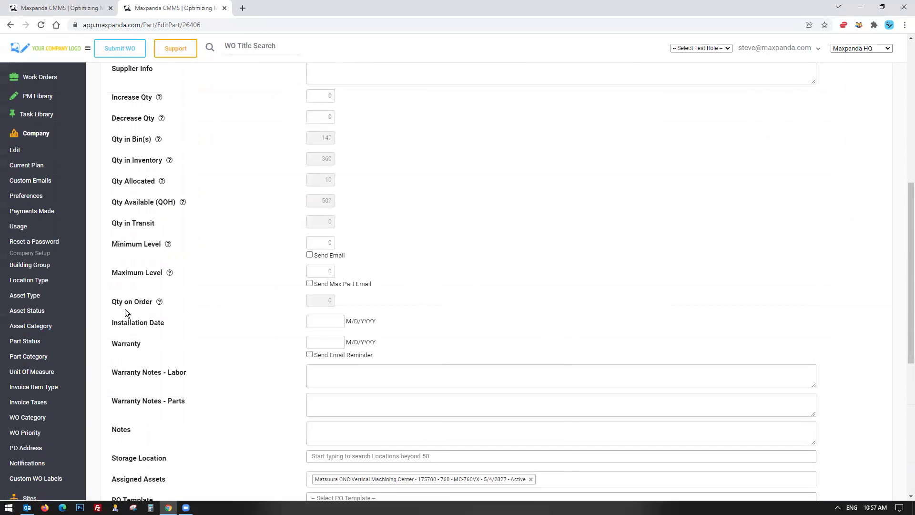
scroll(125, 312, "up", 5)
left_click(224, 8)
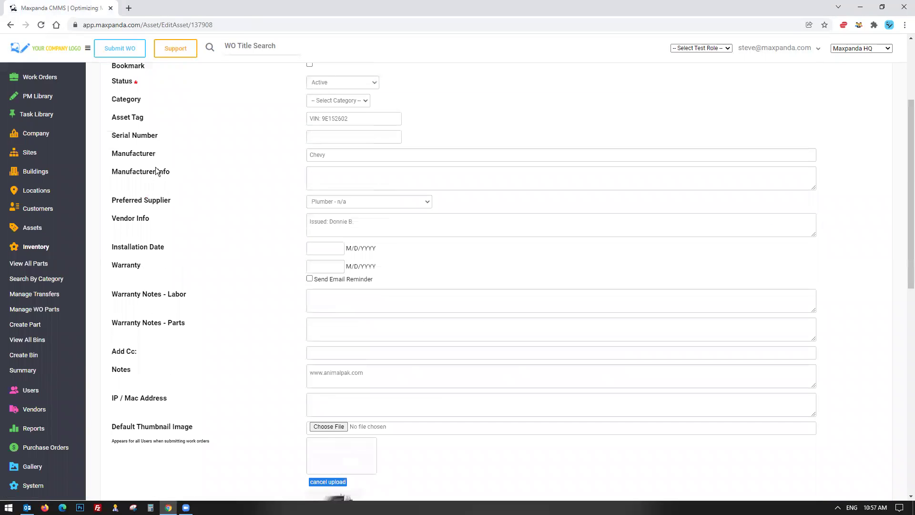
Open the list view of the site's work orders and look over the listed entries
left_click(42, 77)
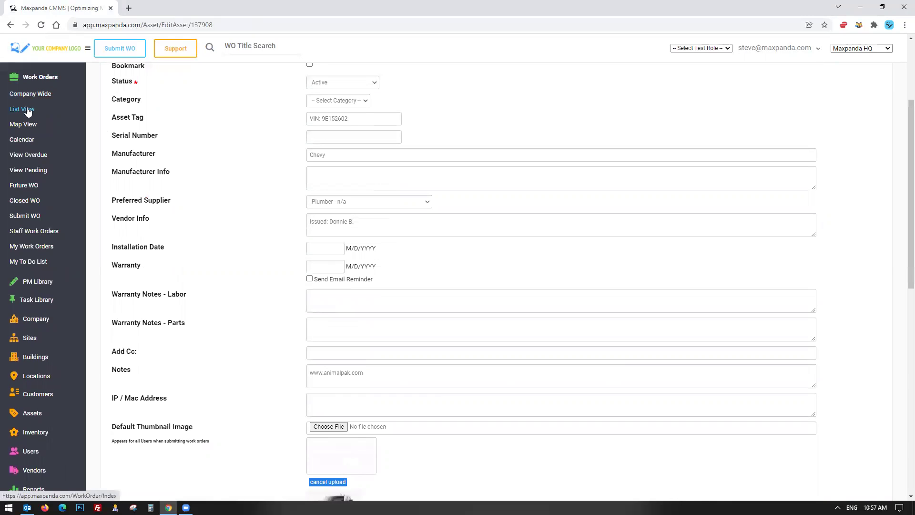
left_click(28, 110)
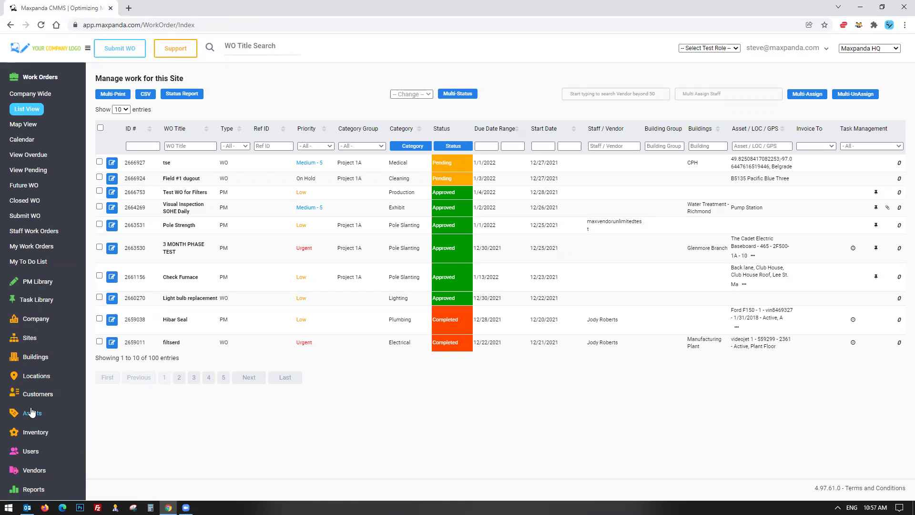
left_click(33, 319)
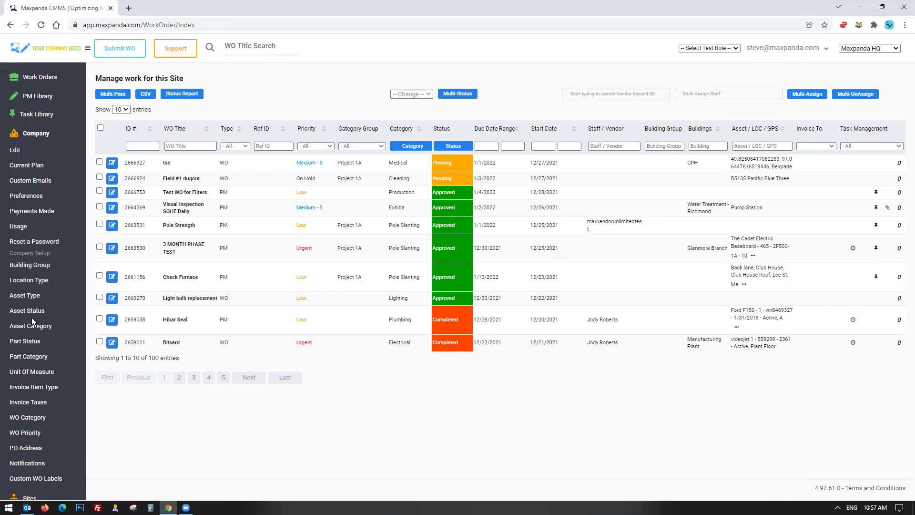
left_click(49, 102)
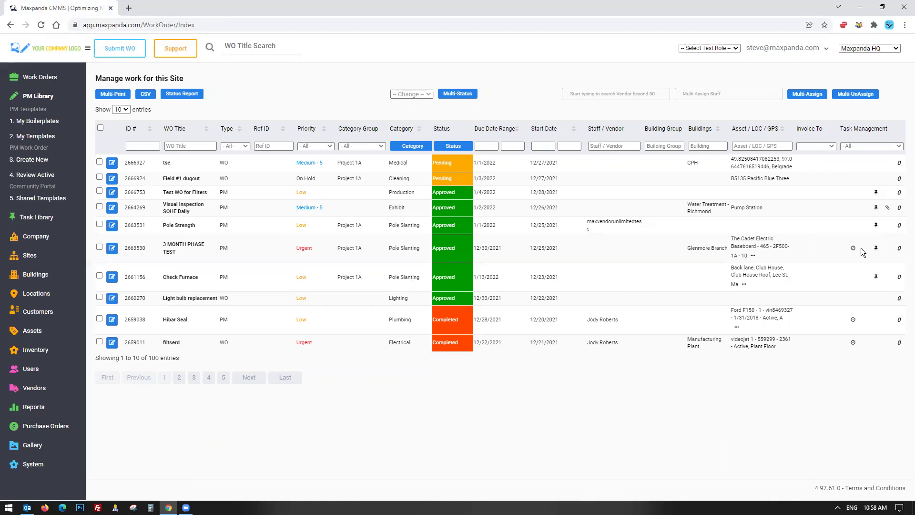
Open the Low work order priority from the company setup and examine its Auto Trigger Downtime on Asset(s) option
left_click(36, 237)
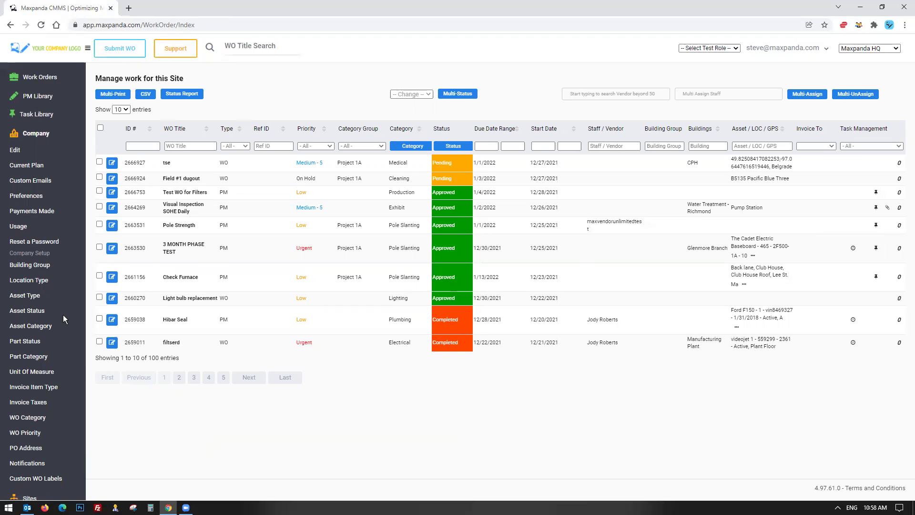
scroll(63, 315, "down", 1)
left_click(25, 397)
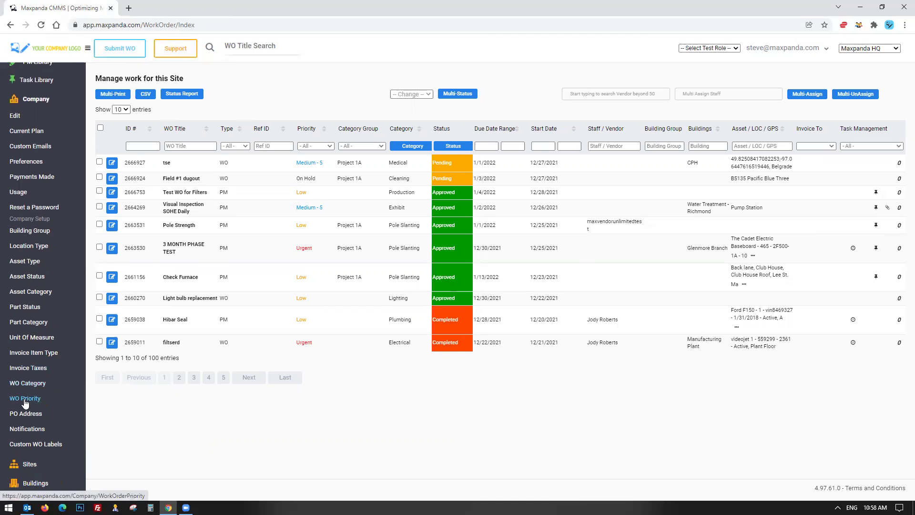
scroll(24, 399, "up", 1)
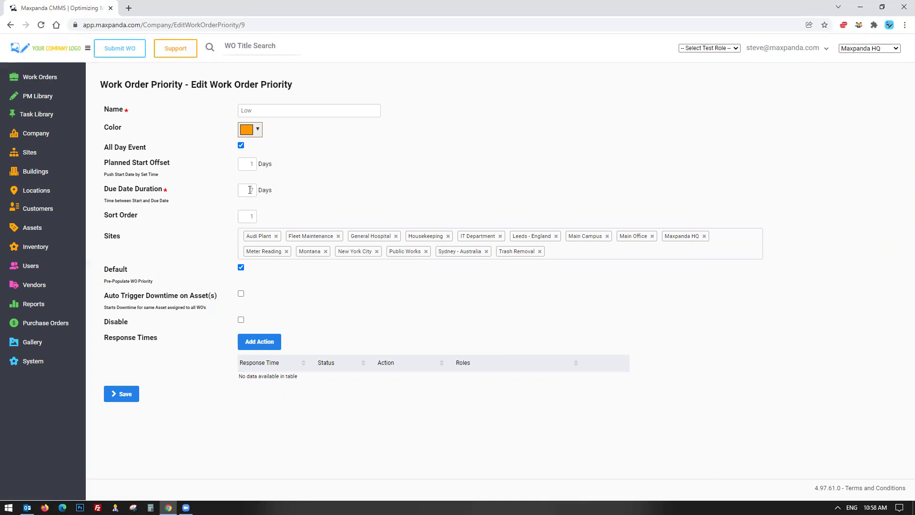
left_click(42, 133)
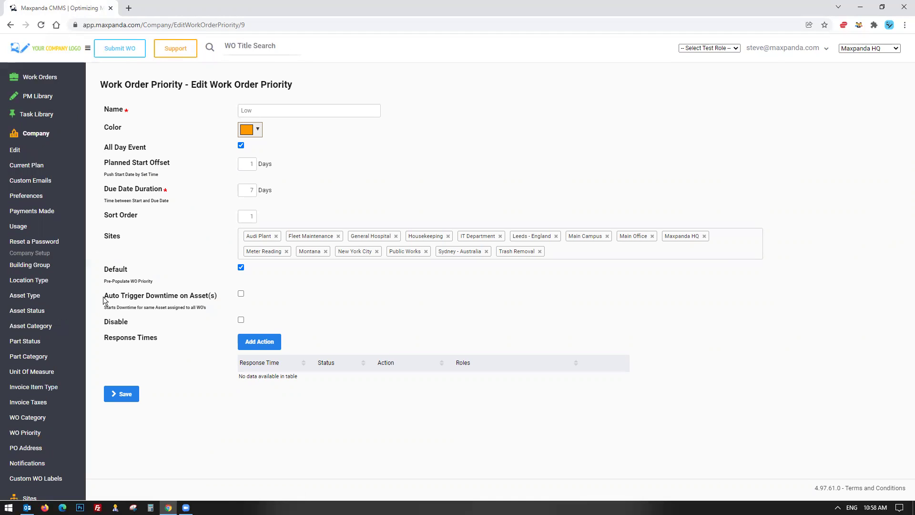
left_click_drag(103, 297, 196, 295)
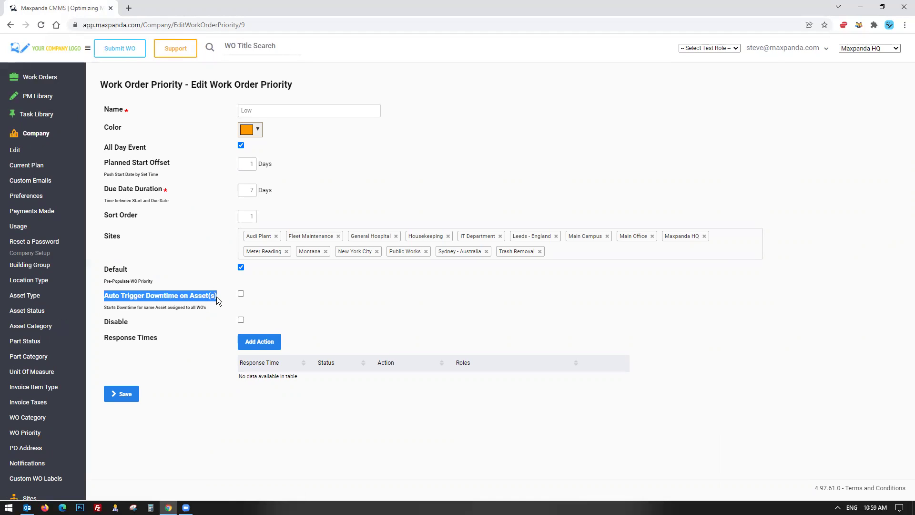
left_click(362, 141)
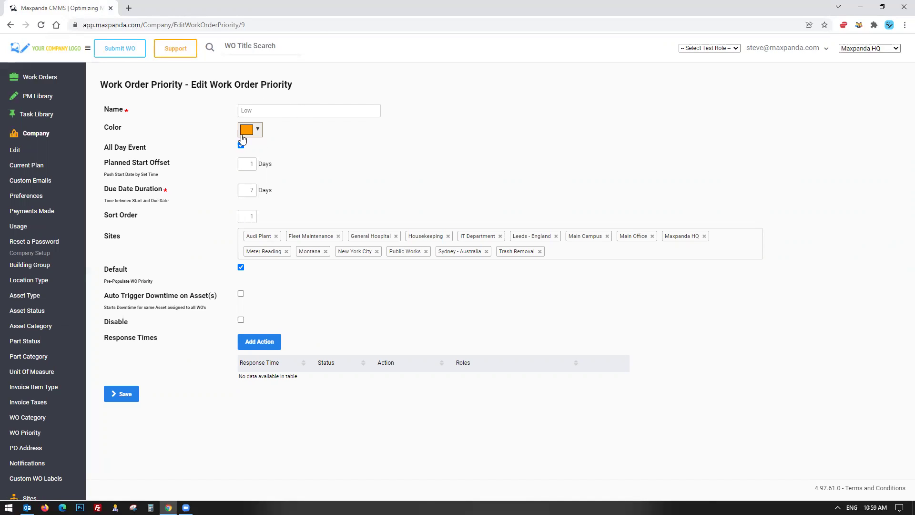
Replace the work order priority's name with DOWNTIME TRIGGER ON TRACTOR
left_click(261, 110)
key("BackSpace")
key("BackSpace")
key("BackSpace")
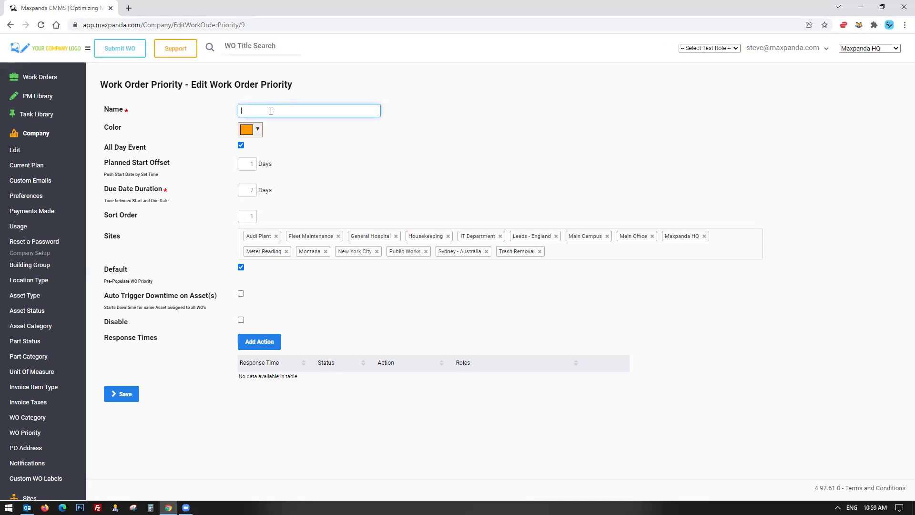
type("DOWNTIME TRIGGER ON TRACTOR")
triple_click(291, 109)
Enable Auto Trigger Downtime on Asset(s) for the work order priority
left_click_drag(244, 190, 269, 191)
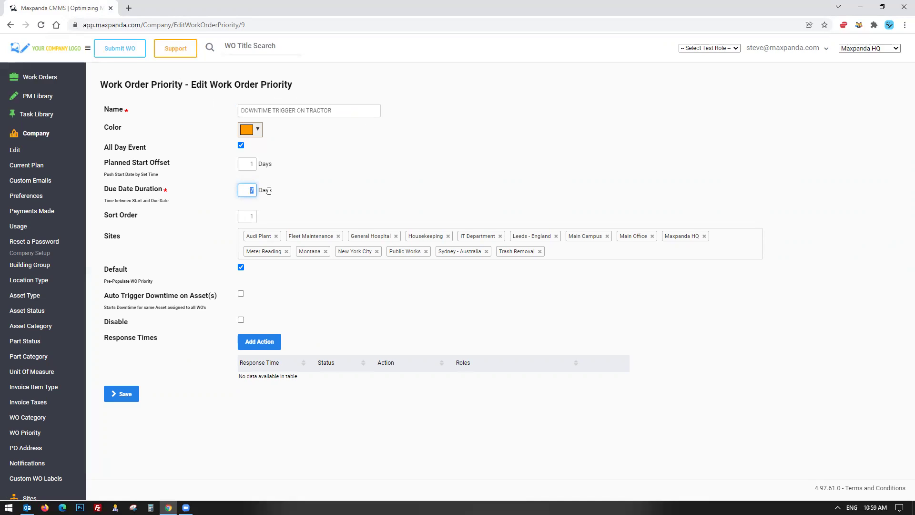
left_click(241, 294)
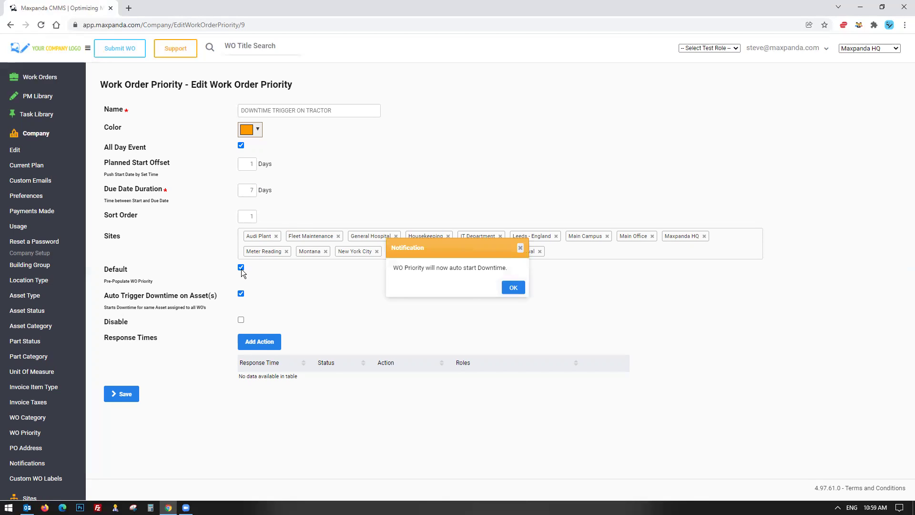
left_click(511, 288)
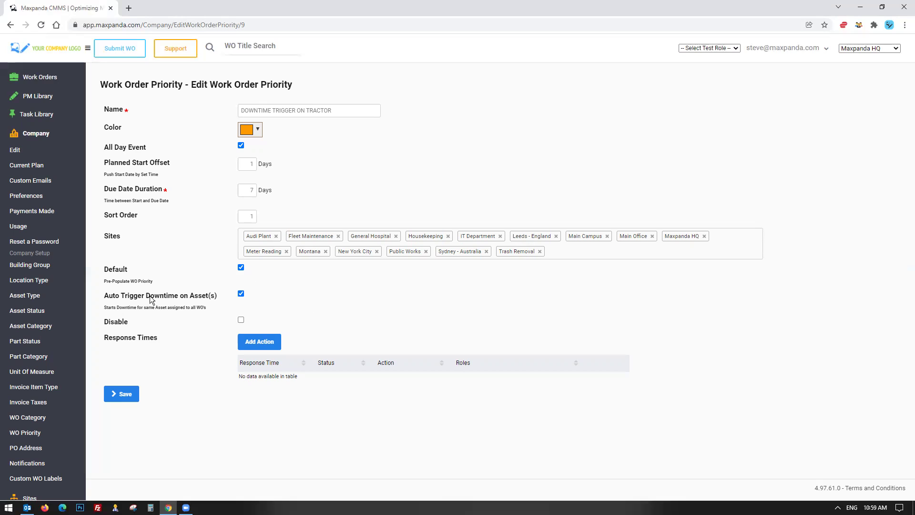
left_click_drag(99, 297, 204, 296)
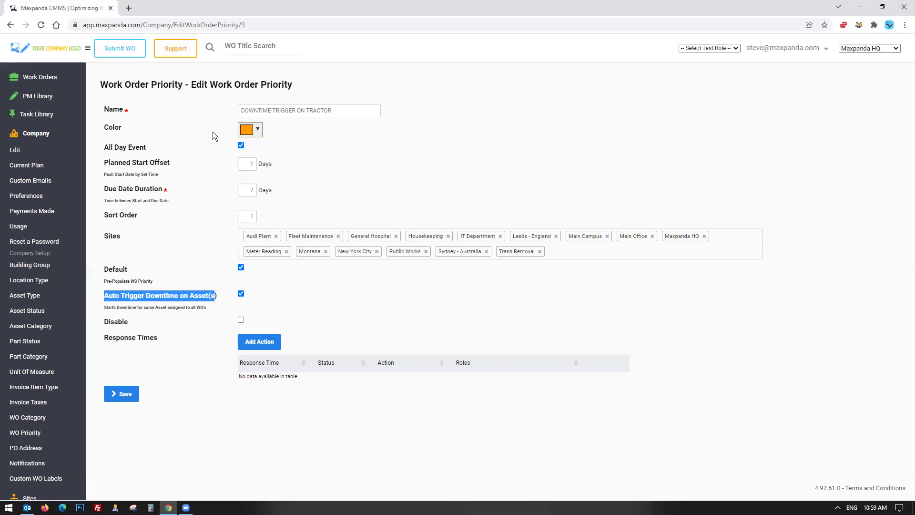
left_click(184, 423)
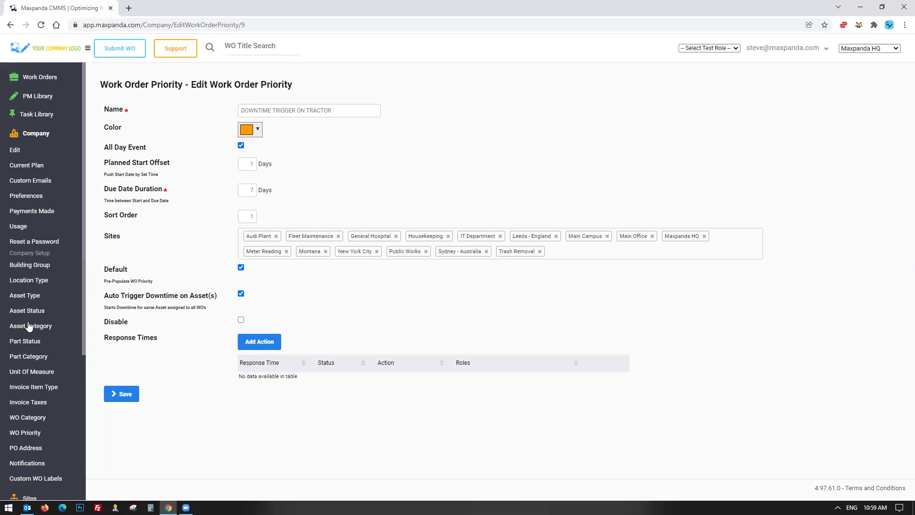
scroll(48, 338, "down", 3)
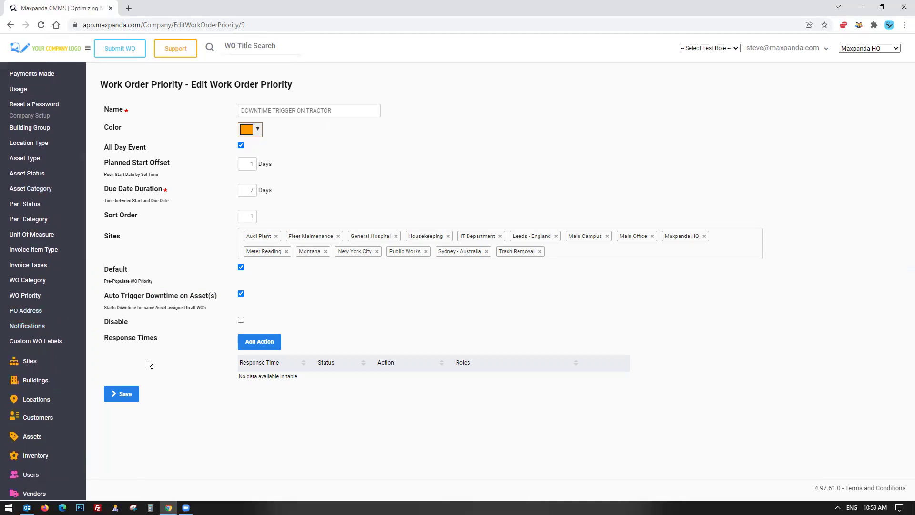
scroll(54, 141, "up", 3)
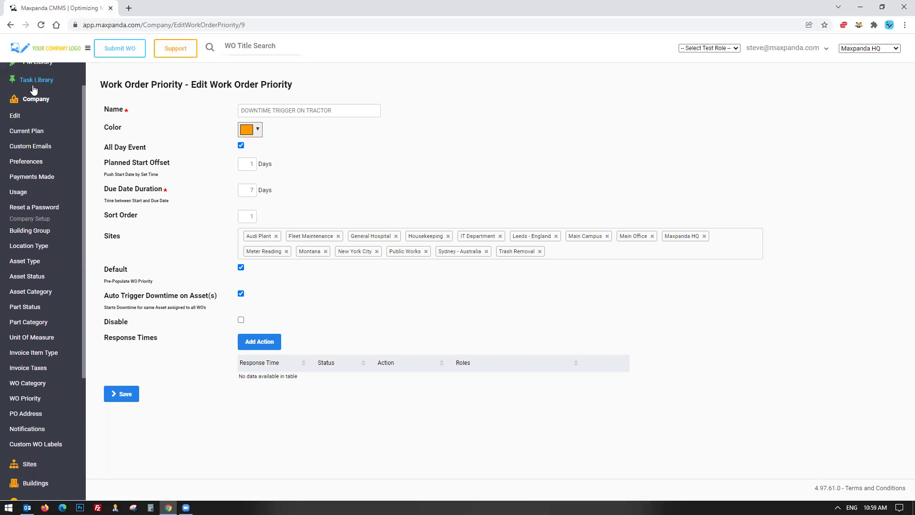
left_click(43, 81)
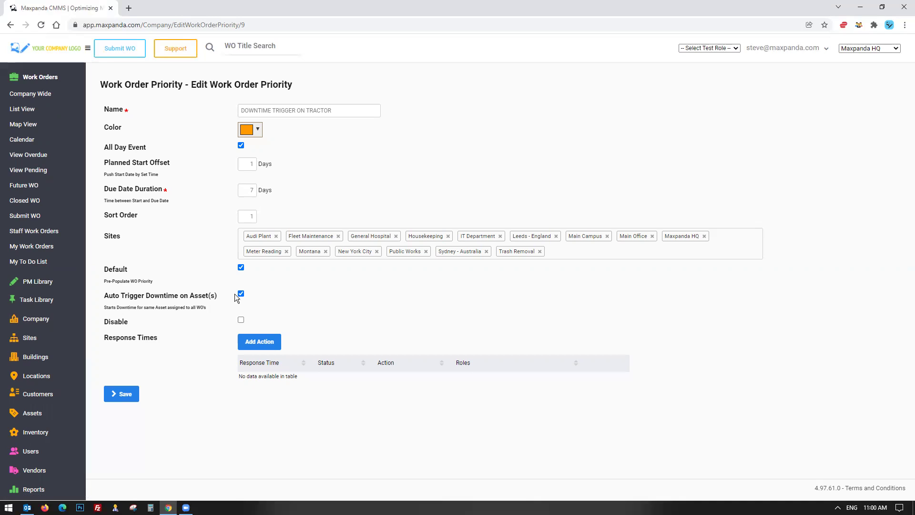
left_click_drag(334, 110, 234, 106)
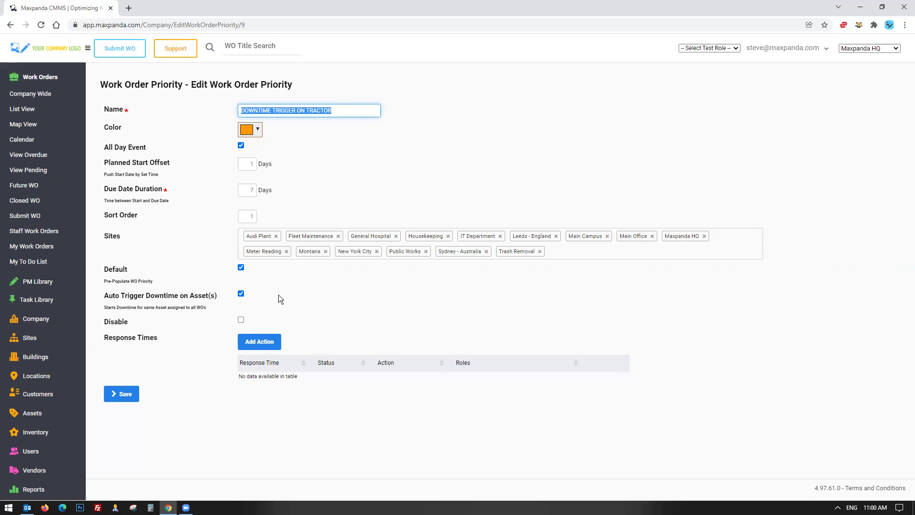
left_click(39, 323)
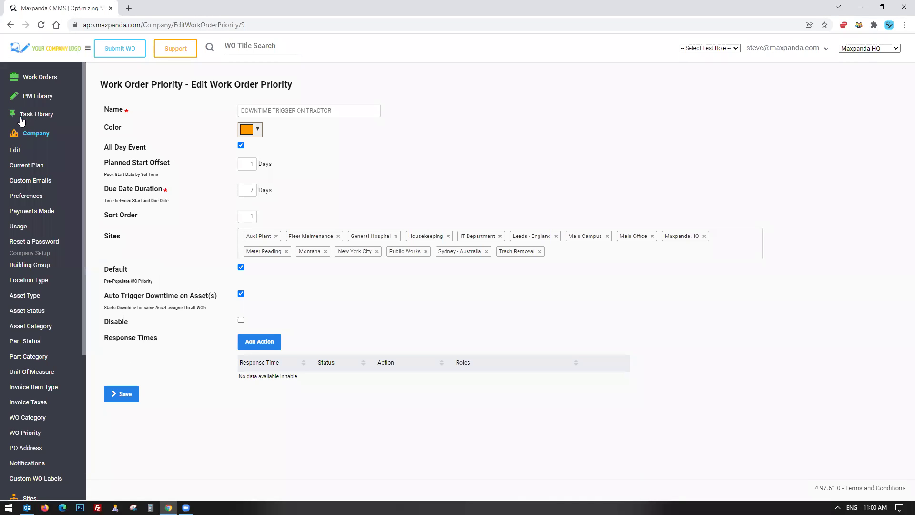
left_click(33, 96)
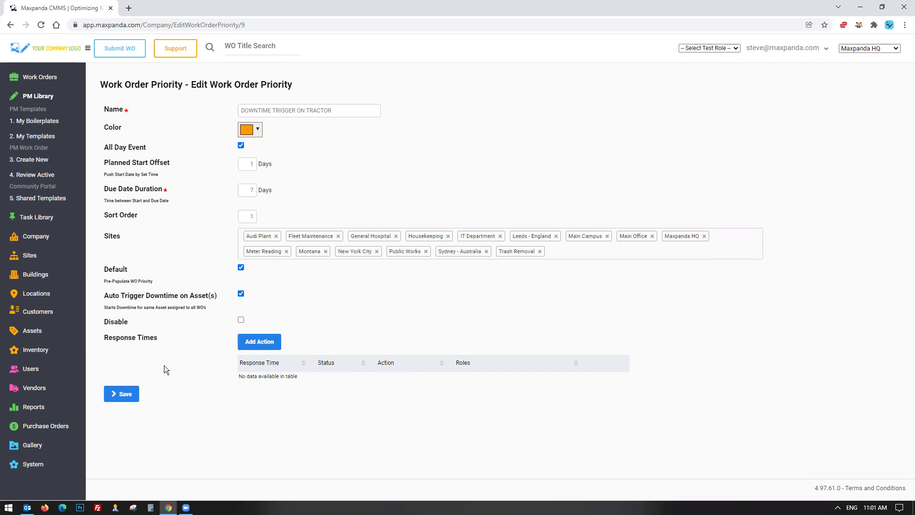
left_click(36, 236)
Open the Hibar Seal preventative maintenance record from the active PM schedules and view its recurrence schedule
left_click(37, 96)
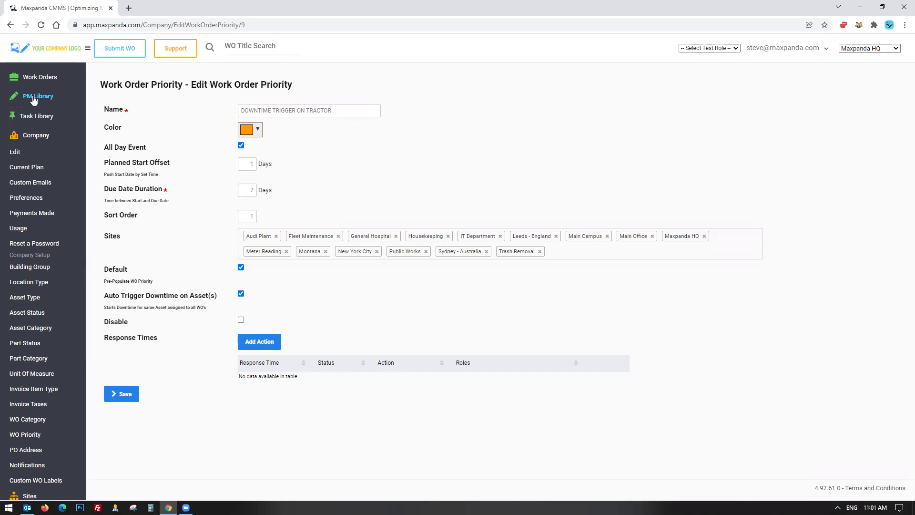
left_click(29, 176)
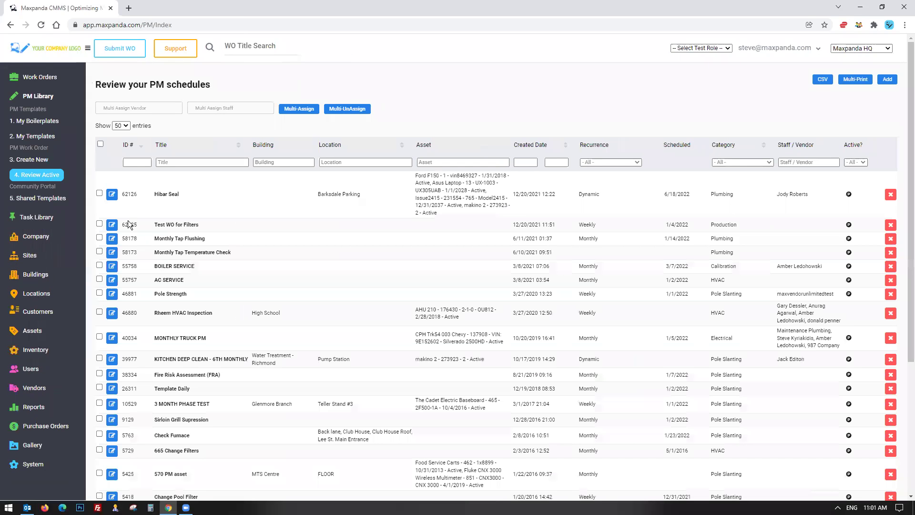
left_click(109, 196)
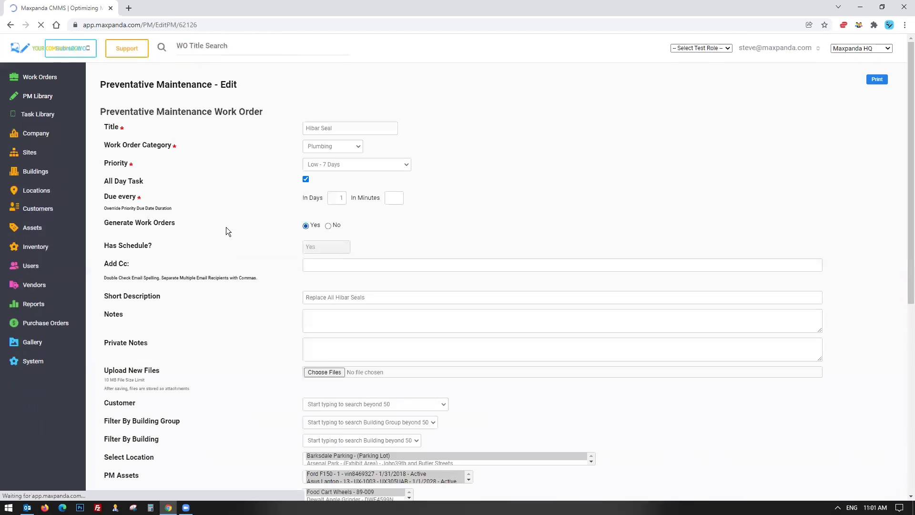
scroll(226, 227, "down", 3)
scroll(226, 232, "down", 3)
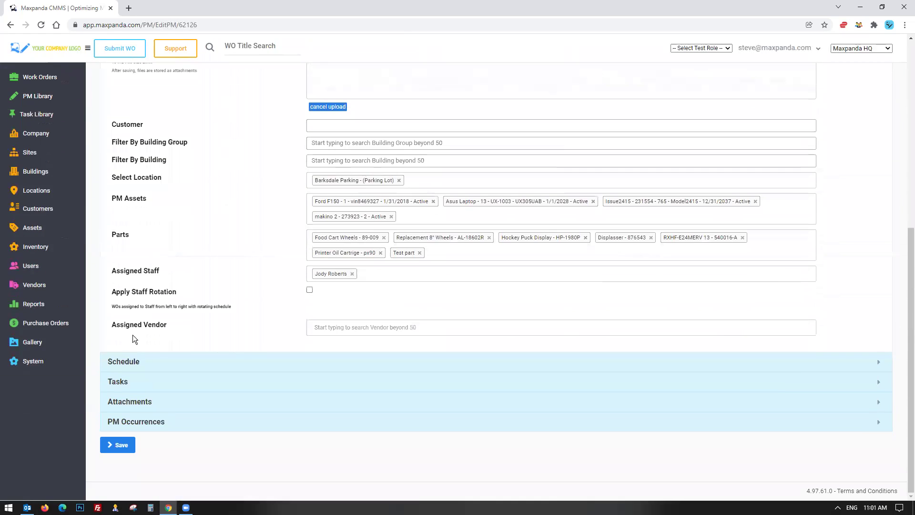
left_click(133, 367)
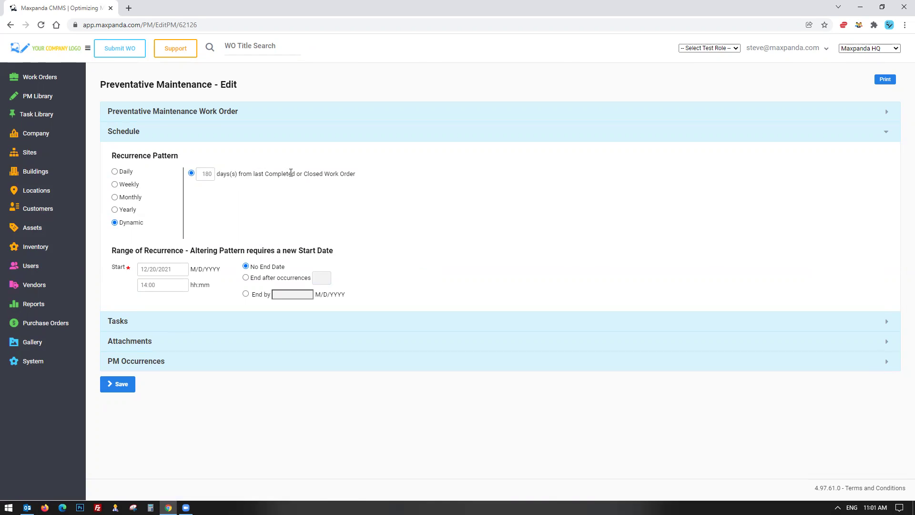
Set the dynamic recurrence to 3 days from the last completed or closed work order, and switch the recurrence pattern to Monthly
double_click(203, 175)
type("3")
left_click(279, 208)
left_click_drag(289, 173, 299, 174)
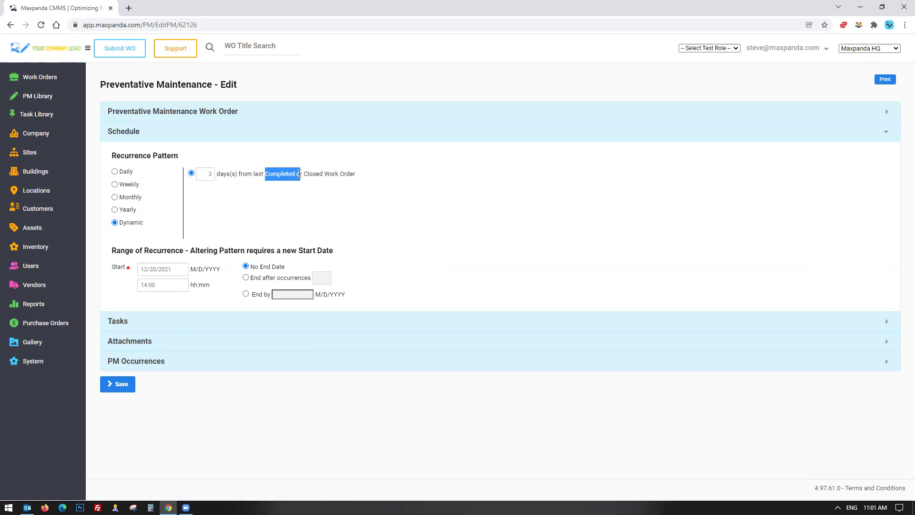
double_click(209, 174)
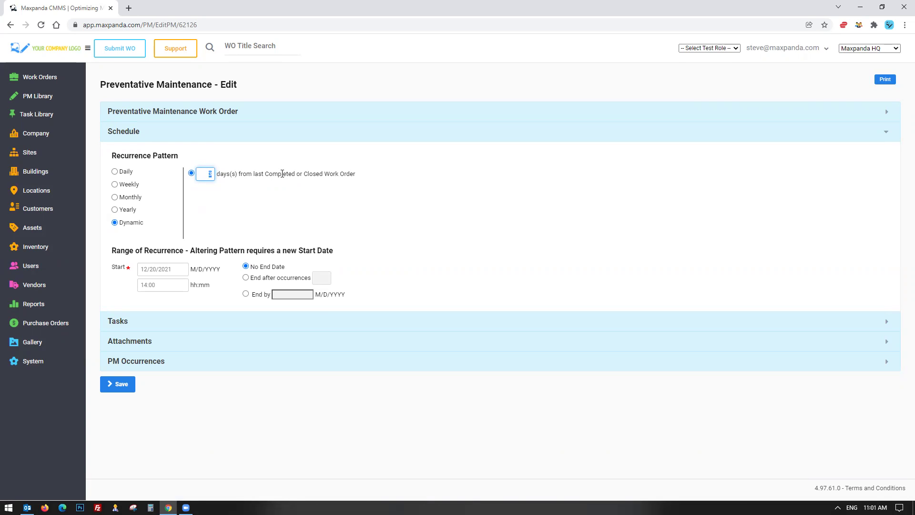
left_click(277, 190)
left_click(44, 82)
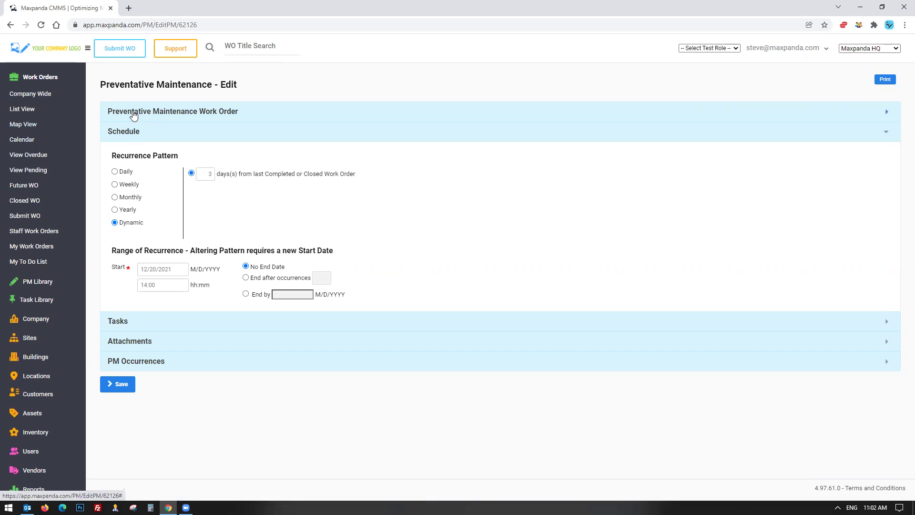
left_click(115, 197)
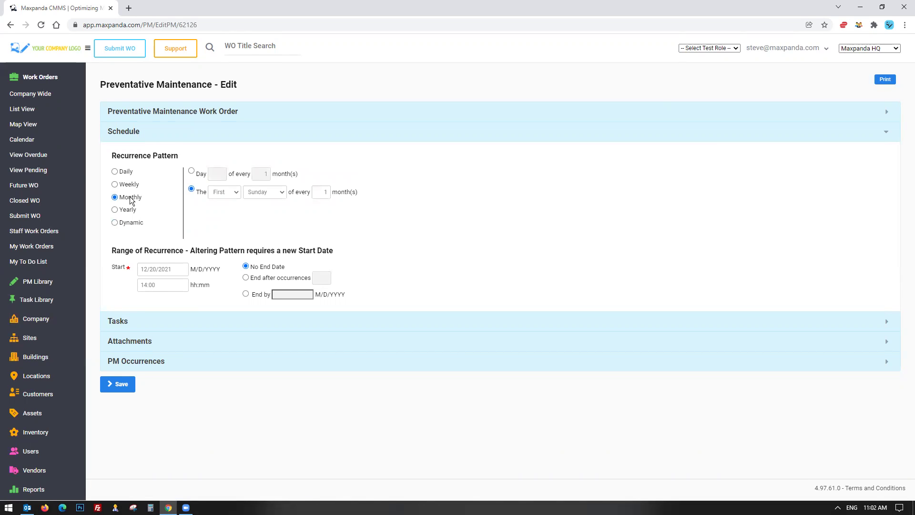
Open the site's work order list and examine the Field #1 dugout entry and the available priority filter options
left_click(25, 113)
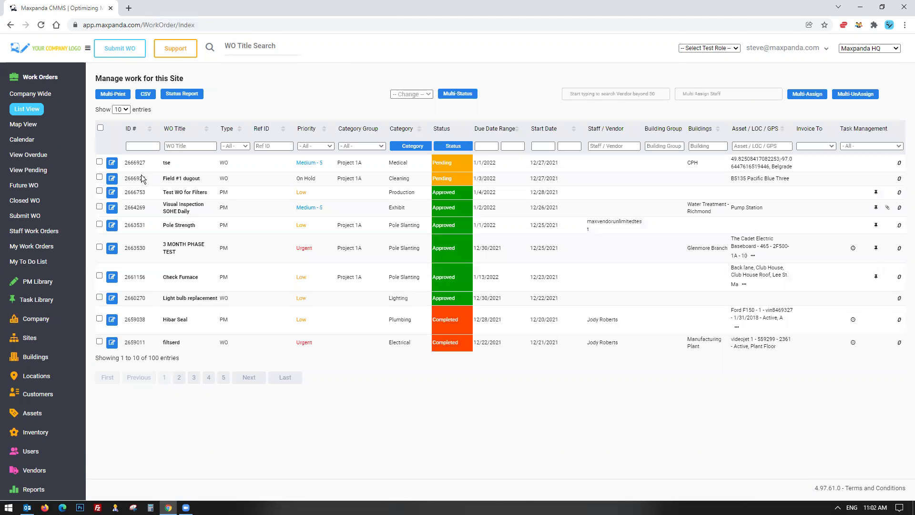
left_click_drag(144, 178, 479, 177)
left_click(269, 179)
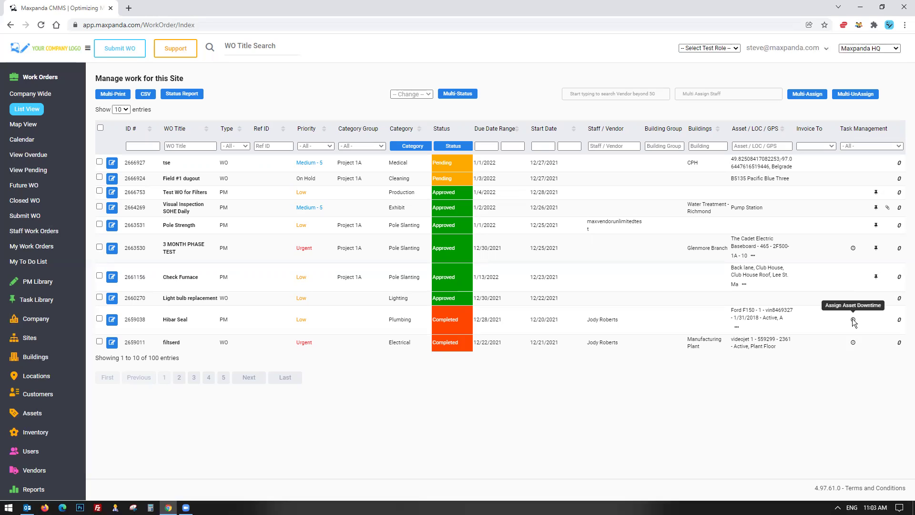
left_click(25, 284)
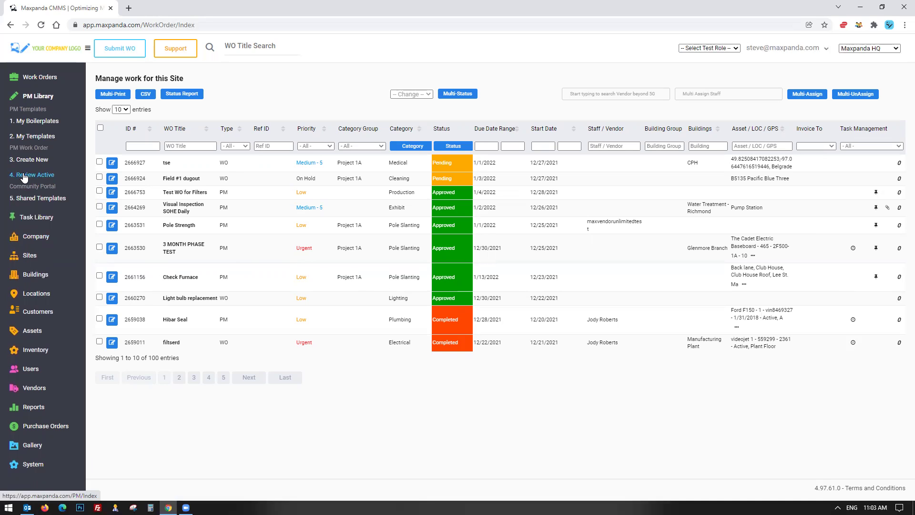
left_click(315, 146)
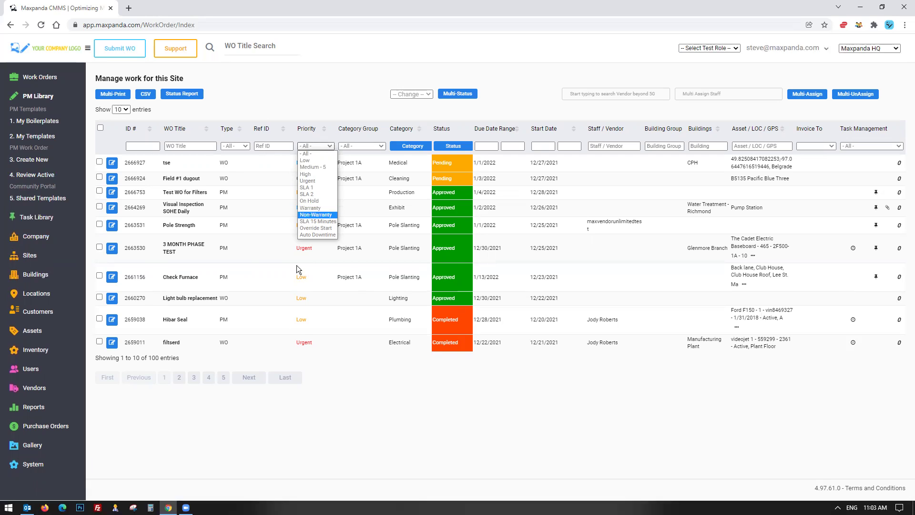
left_click(204, 426)
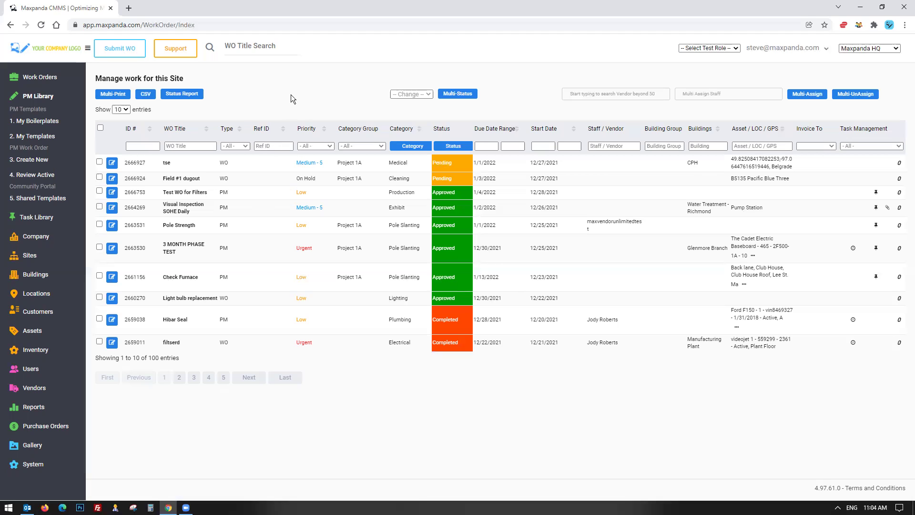
Open the Maxpanda CMMS user guide from the support link and view the topics listed under The Menu
left_click(176, 48)
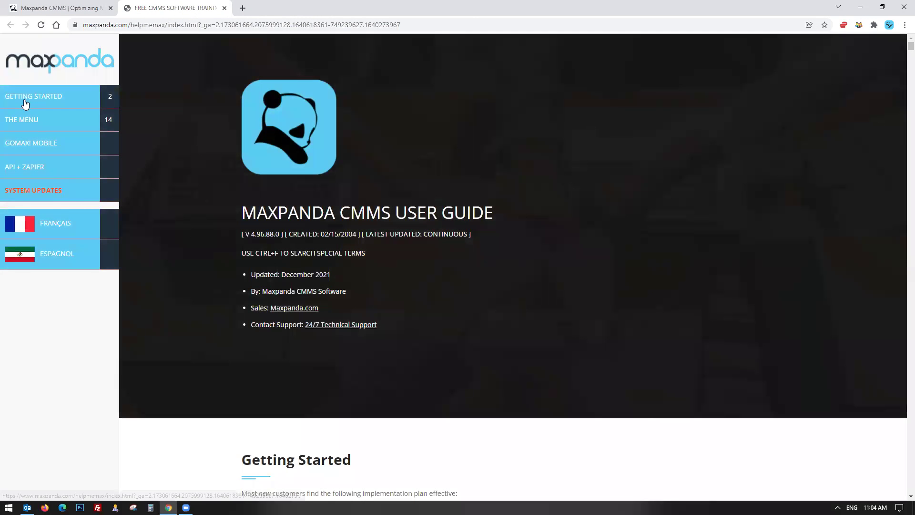
left_click(27, 127)
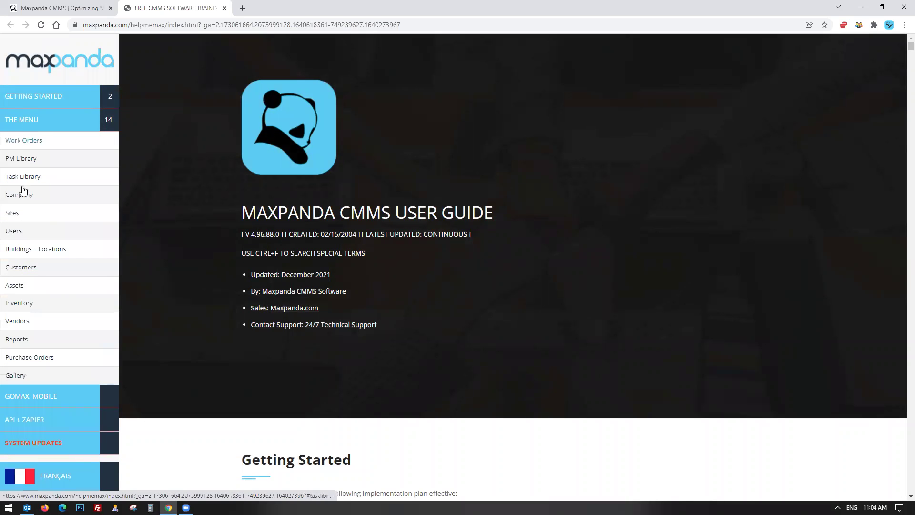
left_click(96, 8)
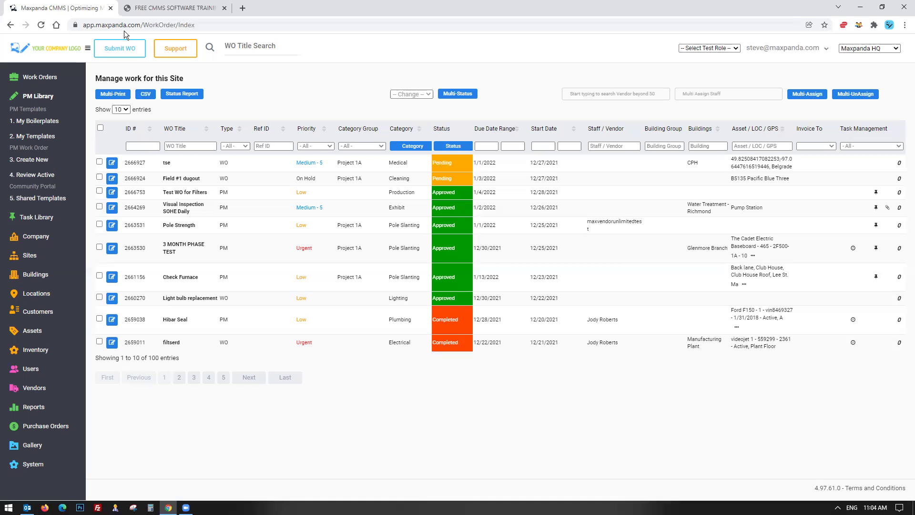
left_click(176, 50)
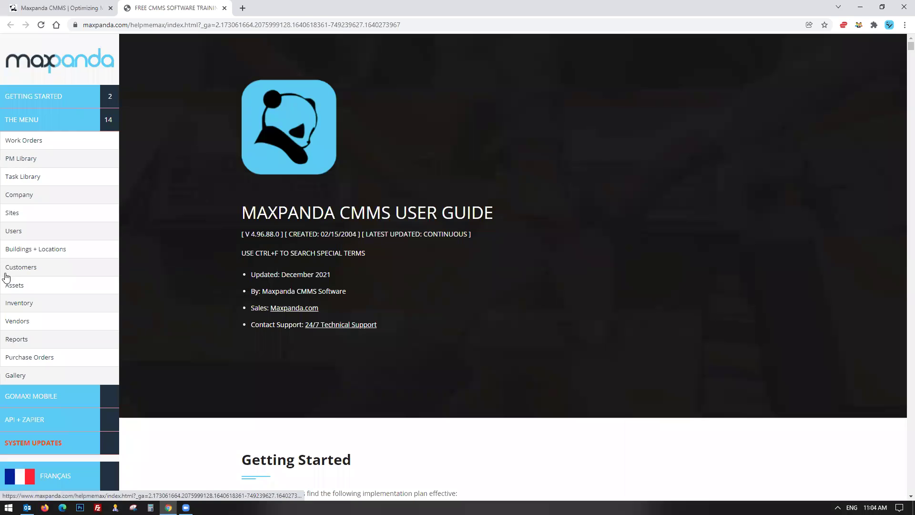
Go to the user guide's System Updates section and read the note about sending ideas to the development team
left_click(39, 447)
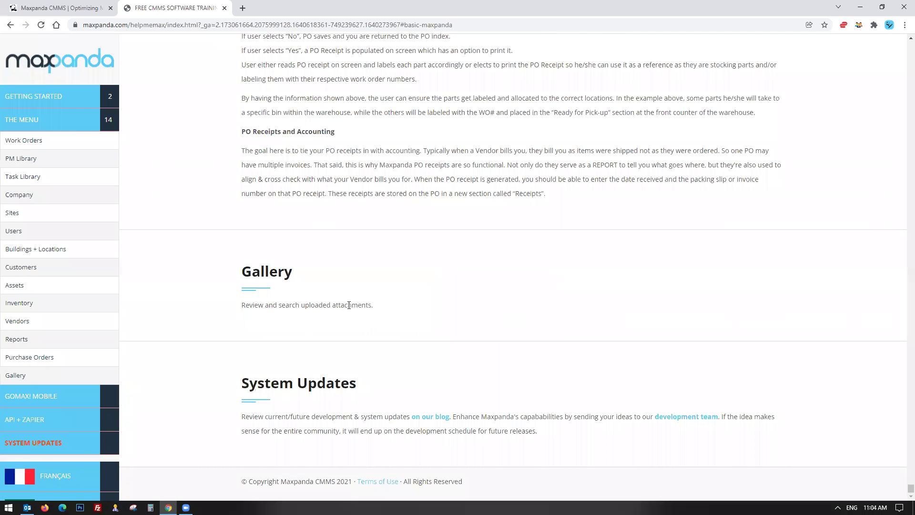
left_click_drag(638, 418, 784, 423)
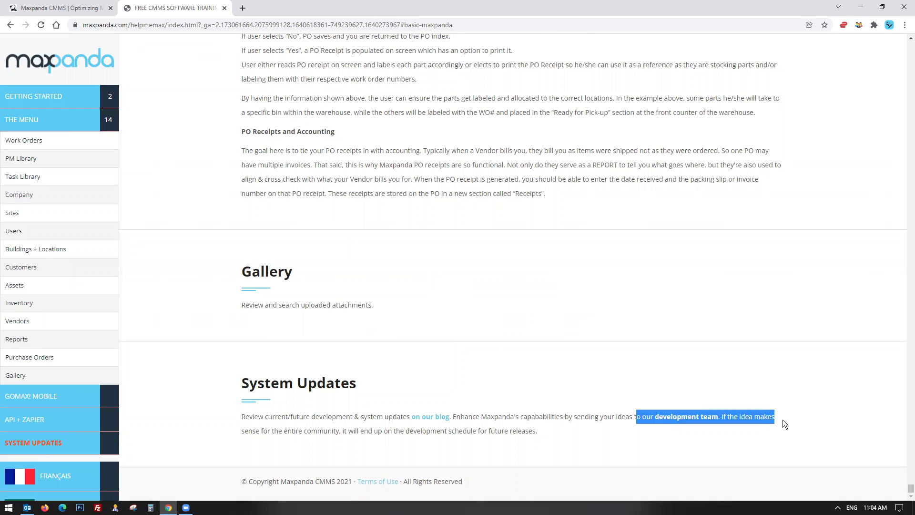
left_click(515, 366)
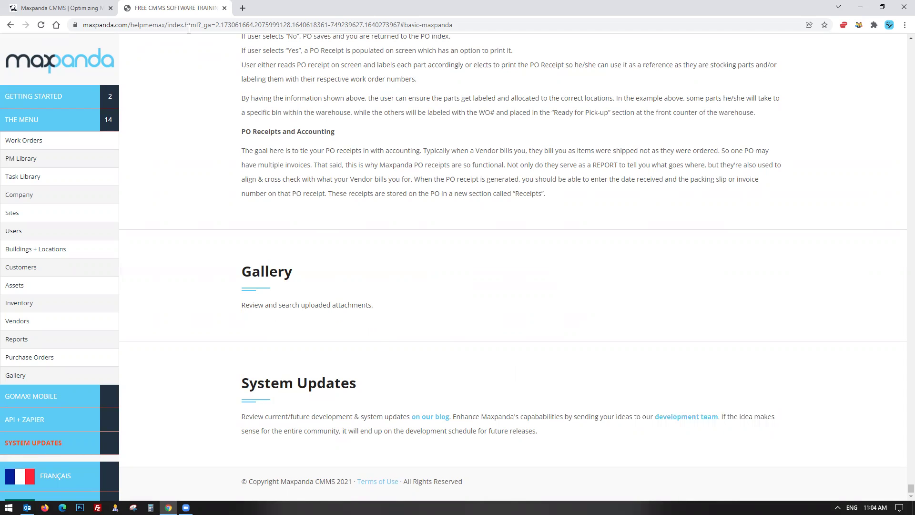
Open the system updates blog page and read the December 31, 2021 entry about insured value data per asset
left_click(440, 424)
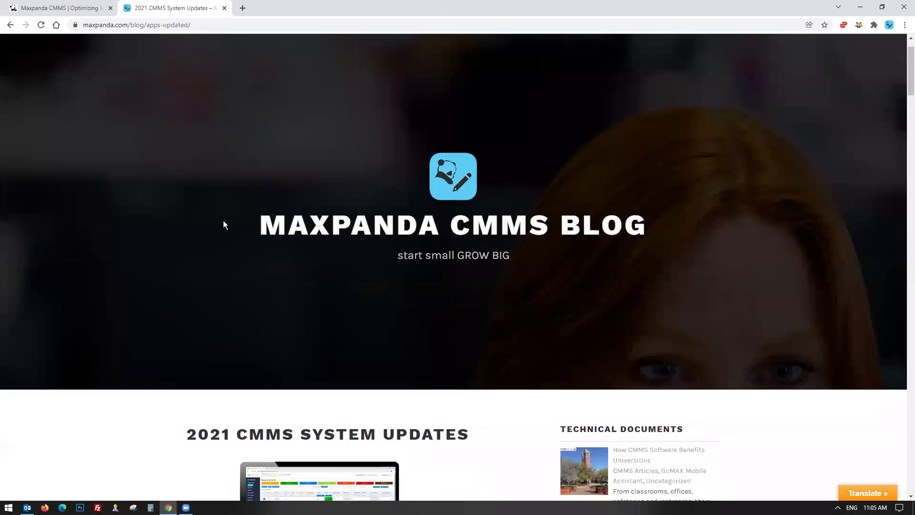
scroll(224, 224, "down", 9)
scroll(164, 215, "down", 2)
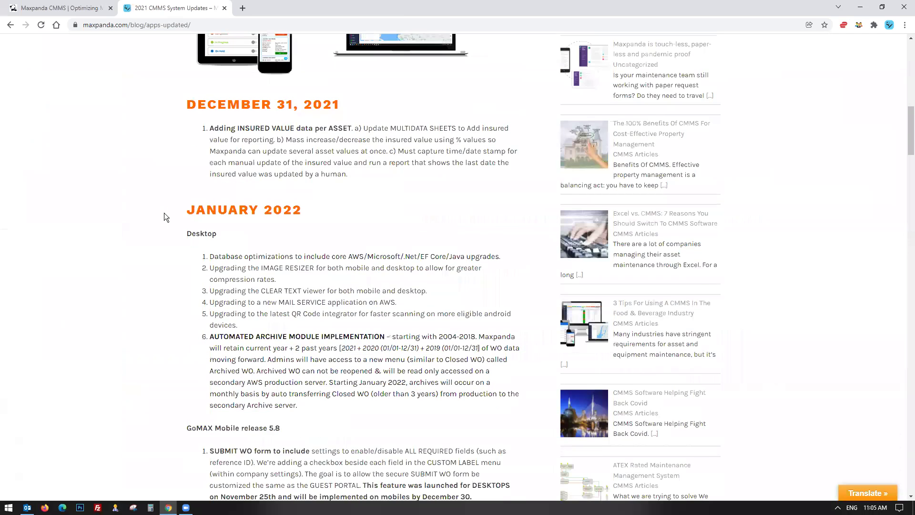
scroll(172, 210, "up", 1)
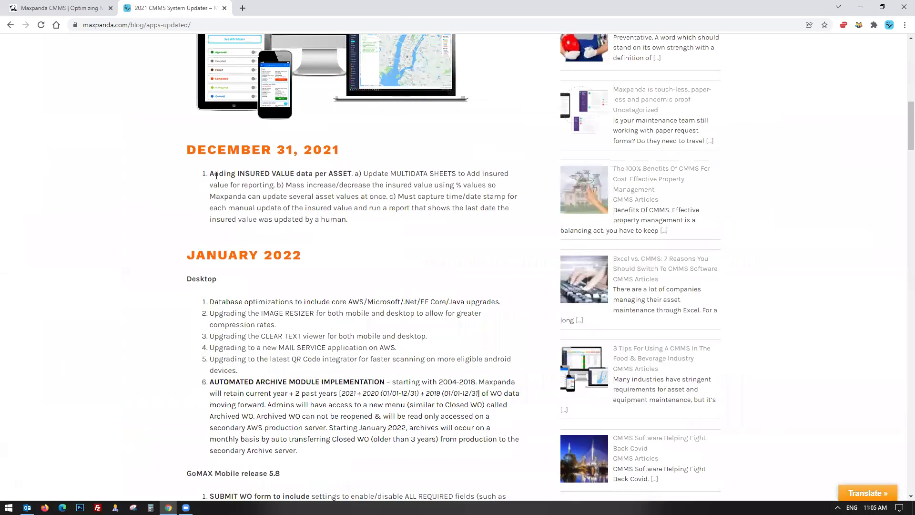
left_click_drag(211, 173, 353, 218)
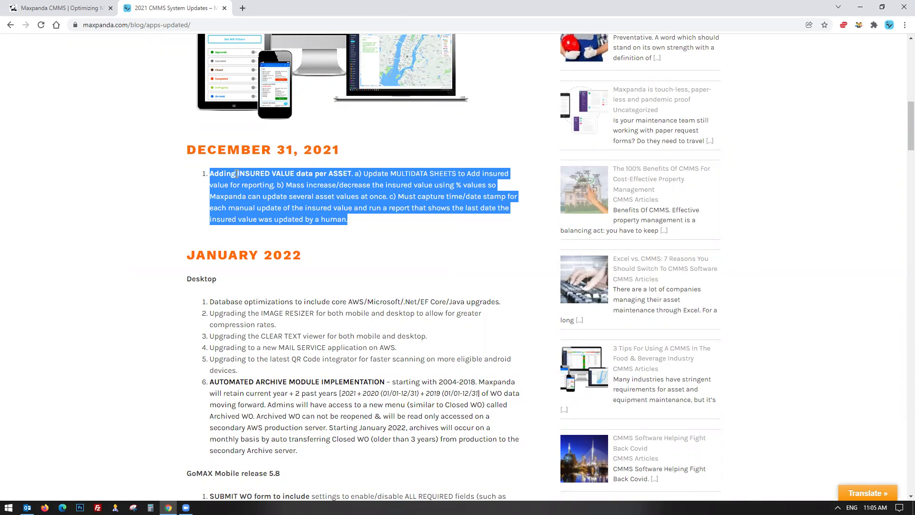
left_click(238, 173)
left_click_drag(212, 173, 361, 220)
left_click_drag(361, 220, 206, 180)
Review the January 2022 and March development plans on the blog, and close the page to return to the work order list
scroll(161, 179, "down", 4)
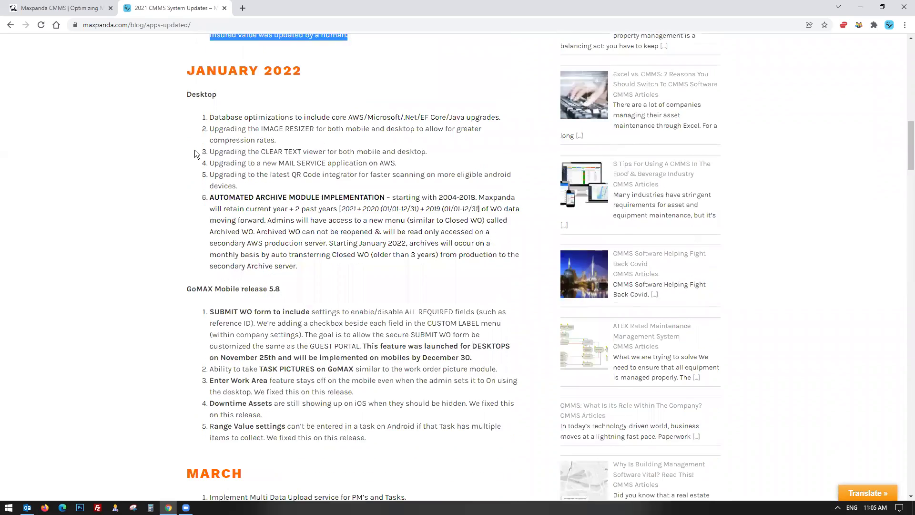
scroll(226, 88, "down", 5)
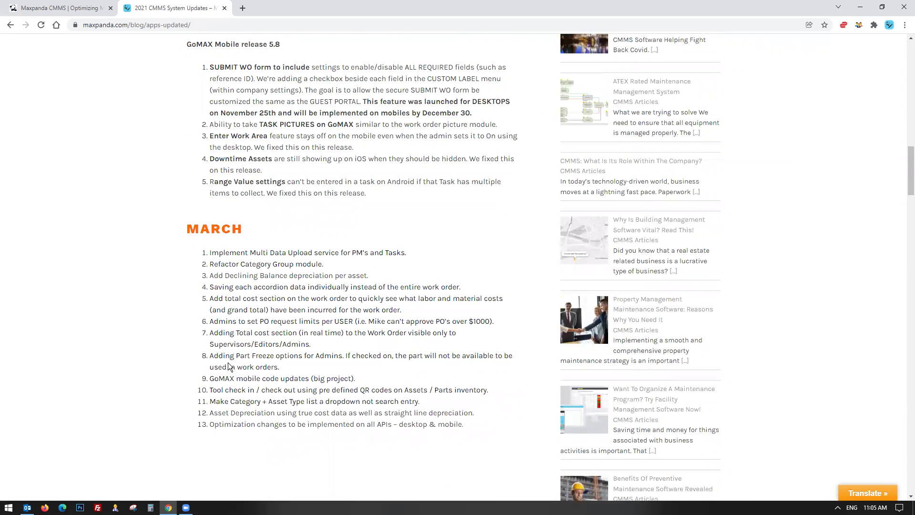
scroll(229, 362, "up", 4)
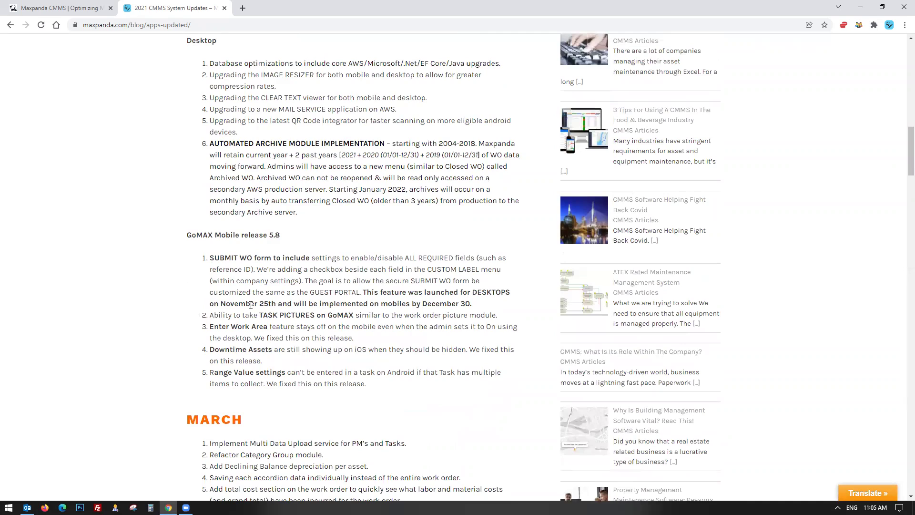
scroll(251, 302, "up", 2)
scroll(251, 302, "up", 1)
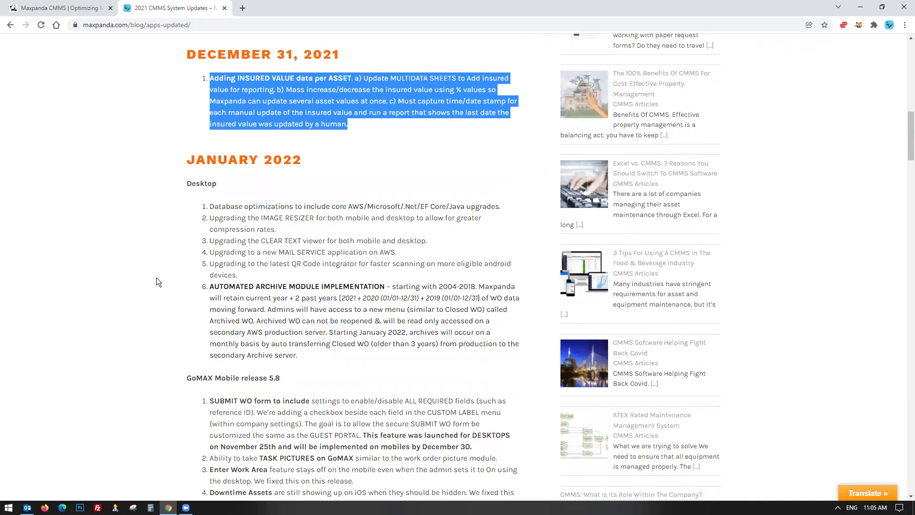
scroll(156, 279, "up", 9)
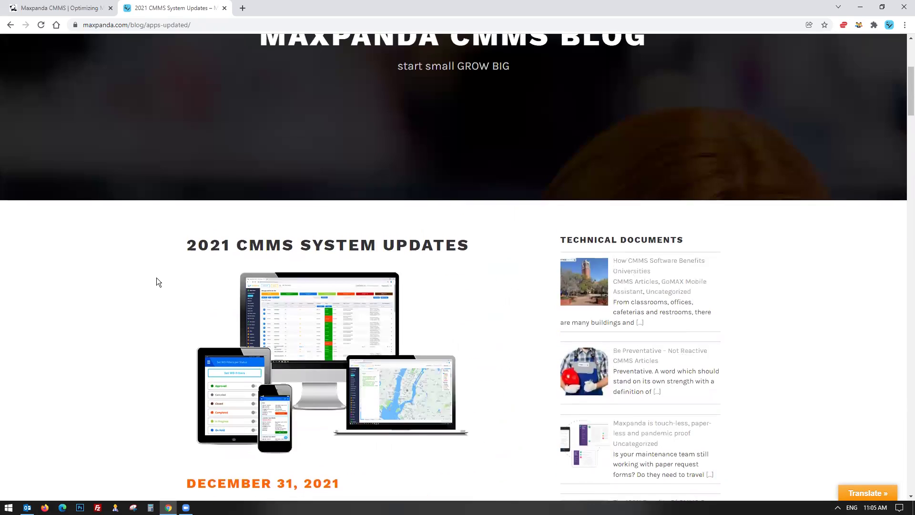
scroll(157, 281, "up", 5)
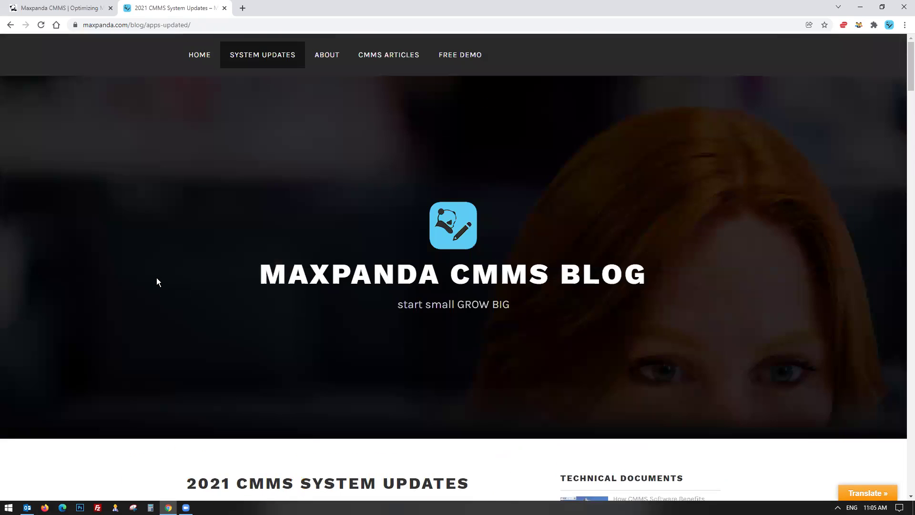
left_click(225, 9)
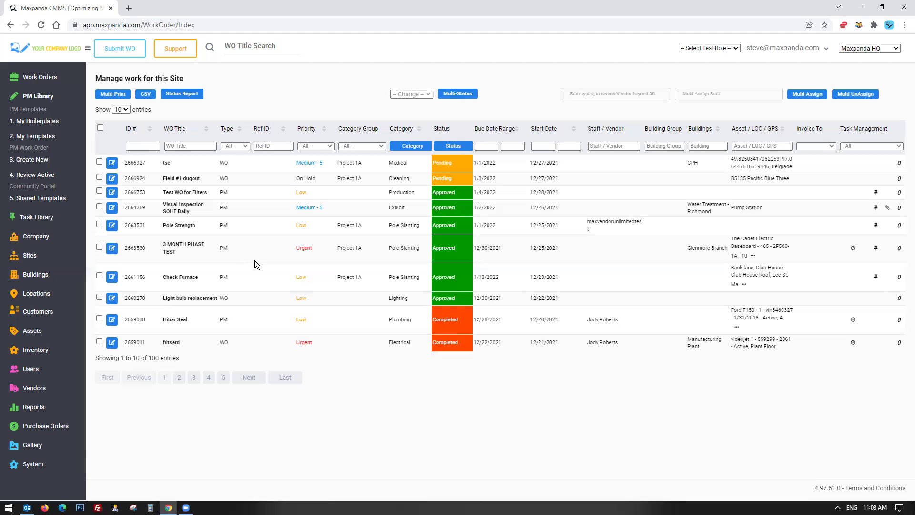
Open the current user's account details and examine the site-specific settings and the available Culture options
left_click(36, 240)
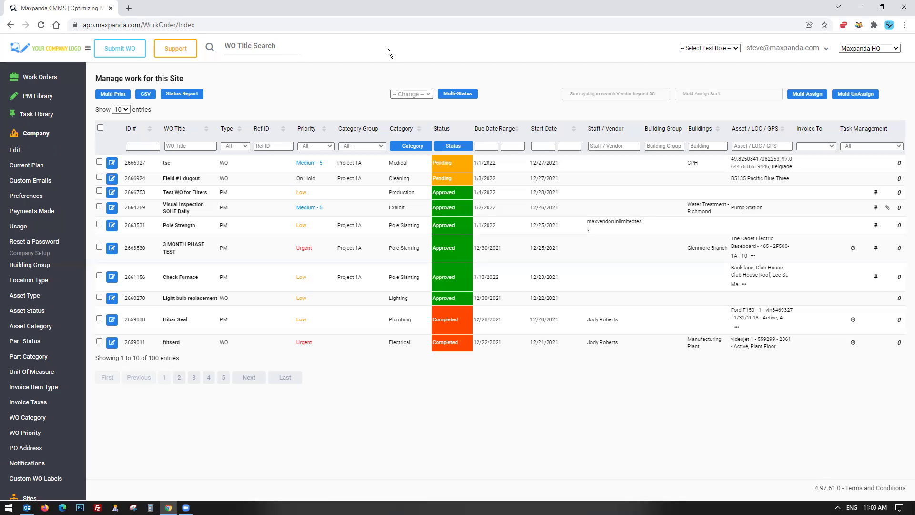
left_click(775, 49)
left_click(779, 71)
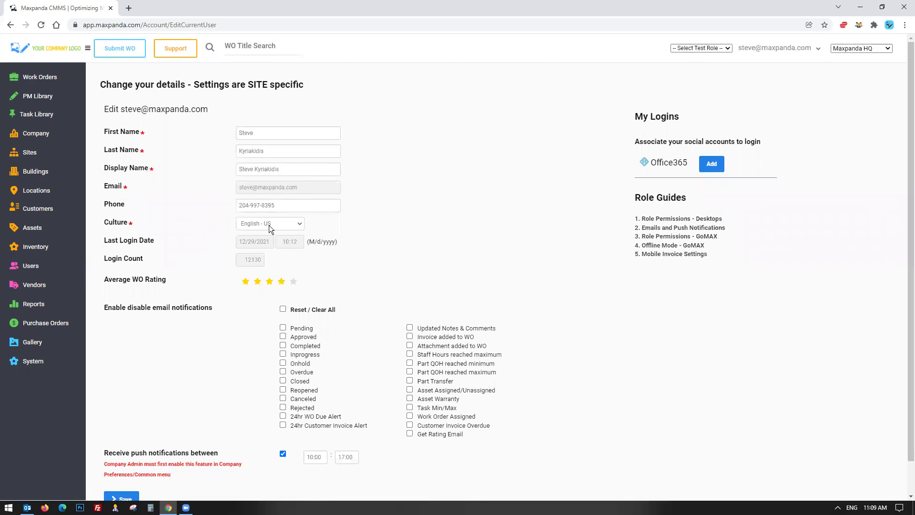
left_click(286, 223)
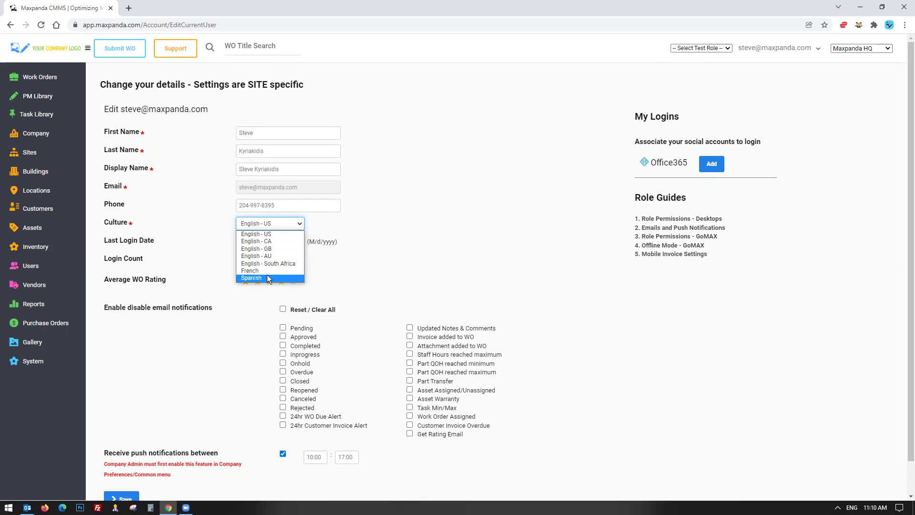
left_click(159, 74)
left_click_drag(97, 89, 340, 89)
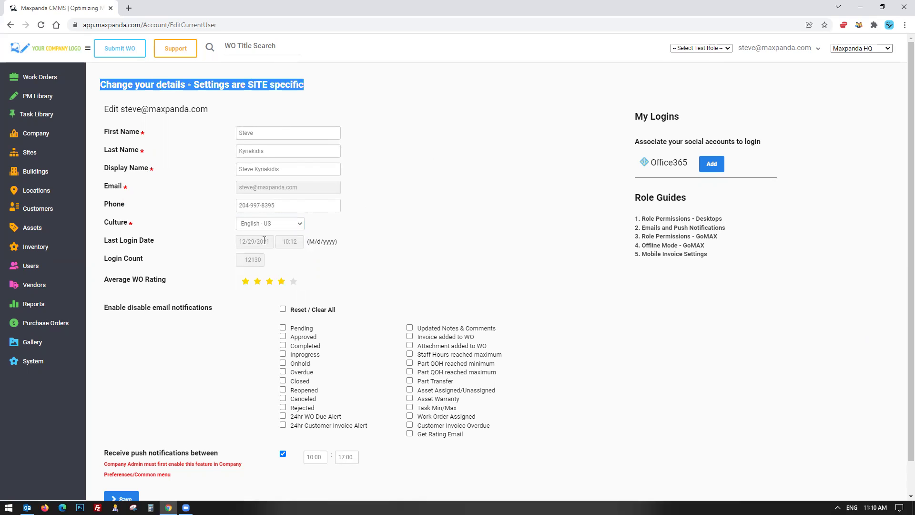
left_click(269, 225)
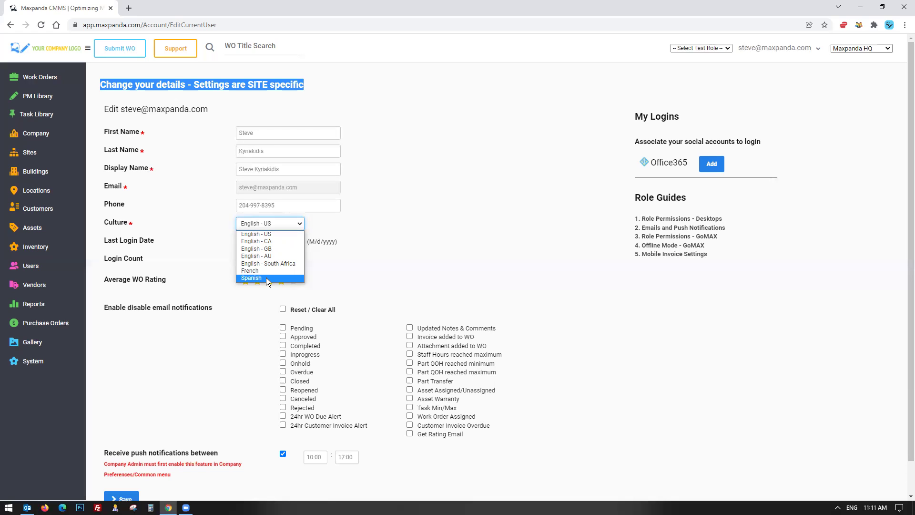
left_click(341, 189)
Open the Maxpanda website's price plans page in a new browser tab and examine the Starter plan's limits and pricing
left_click(129, 8)
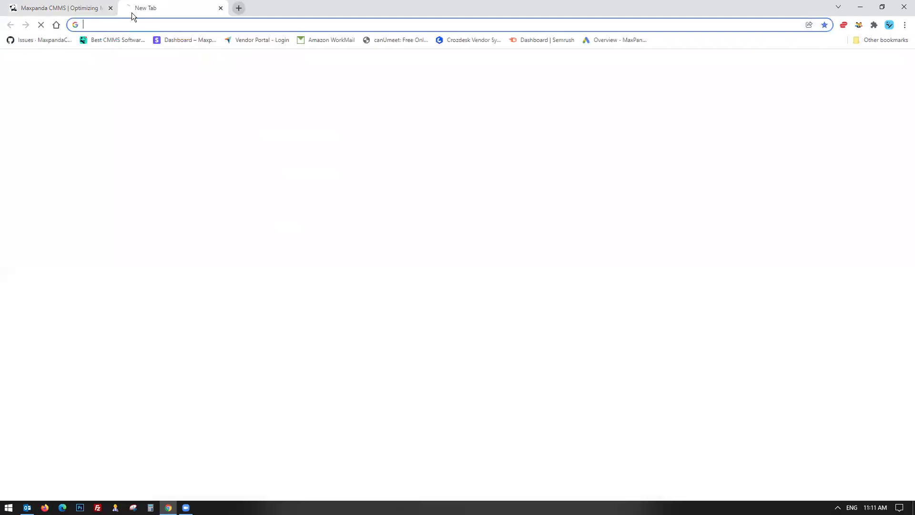
left_click(124, 40)
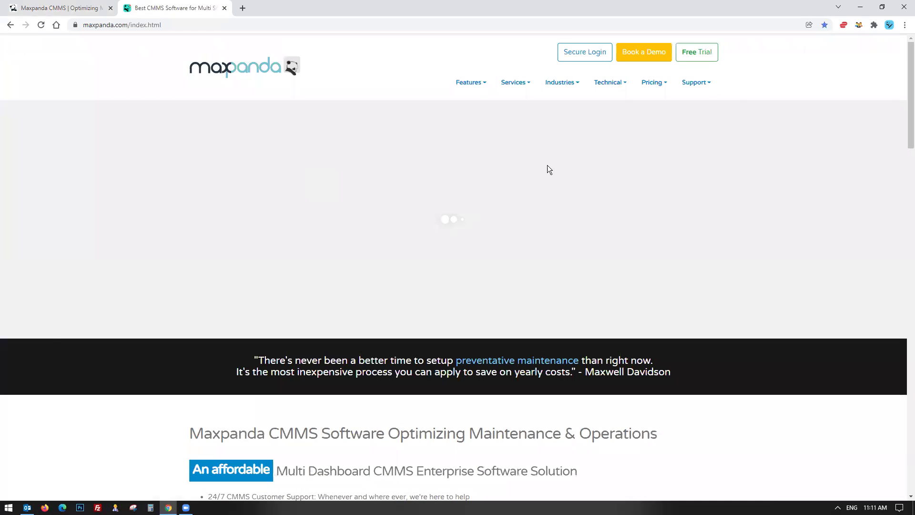
left_click(651, 83)
left_click(655, 194)
left_click_drag(481, 109, 518, 162)
left_click(518, 162)
left_click_drag(246, 102, 249, 164)
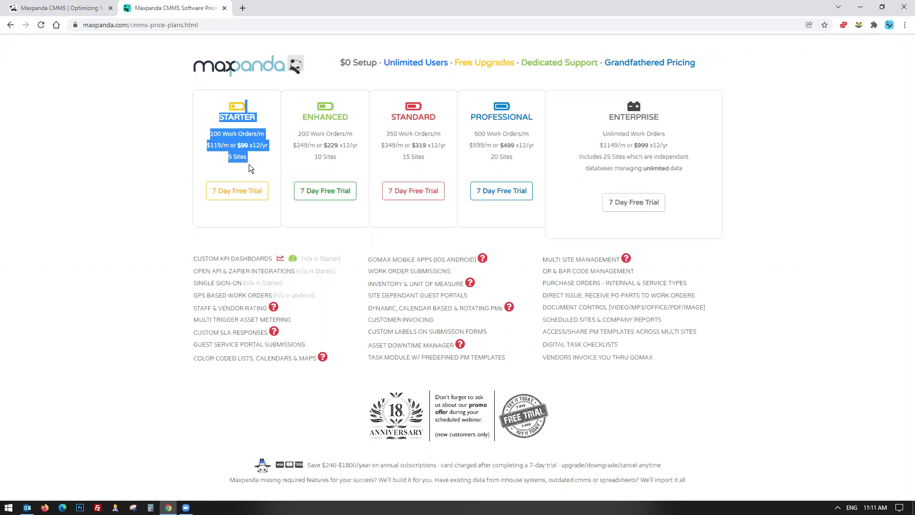
Examine the Starter plan's site and monthly work order limits, and switch to the Maxpanda app to point out work order submission
double_click(216, 133)
left_click_drag(216, 134, 267, 132)
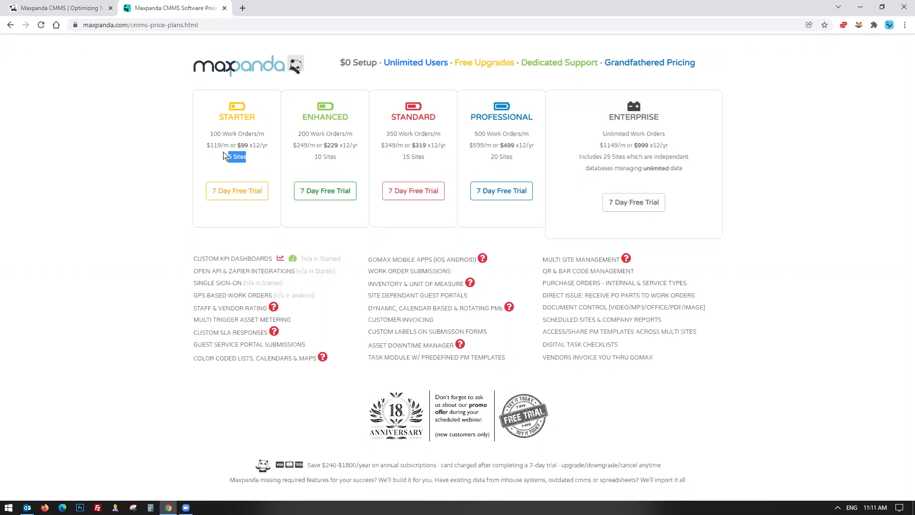
left_click_drag(212, 109, 214, 134)
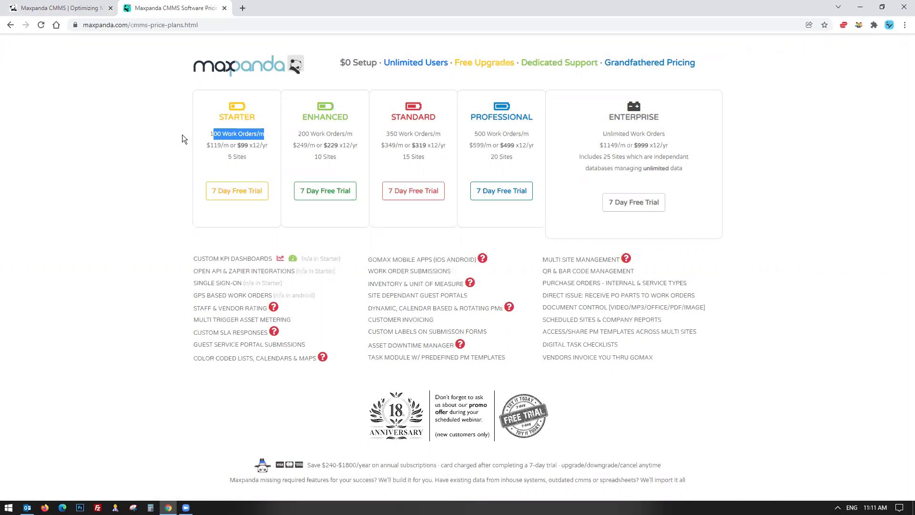
left_click(65, 7)
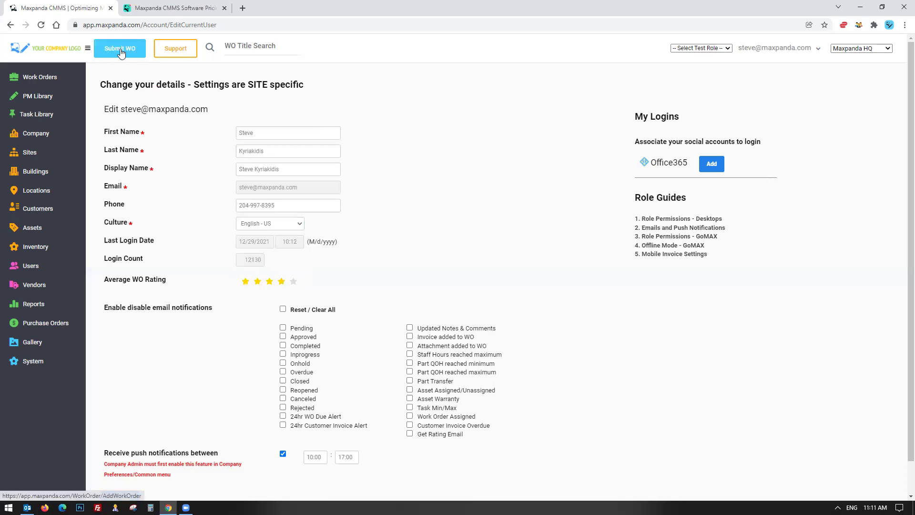
Return to the price plans page and compare the plans from Starter to Enterprise, focusing on Starter's work order allowance and the Professional plan's details
left_click(160, 9)
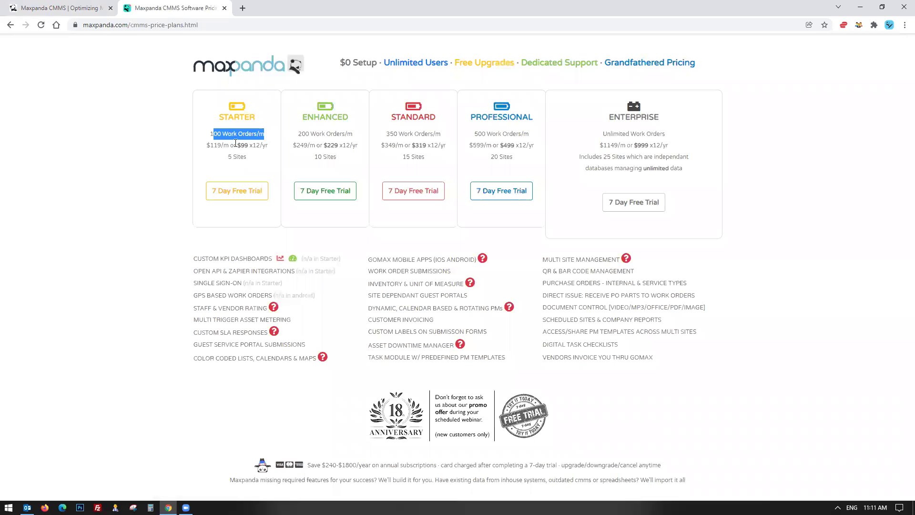
left_click_drag(331, 105, 508, 117)
left_click_drag(214, 110, 690, 121)
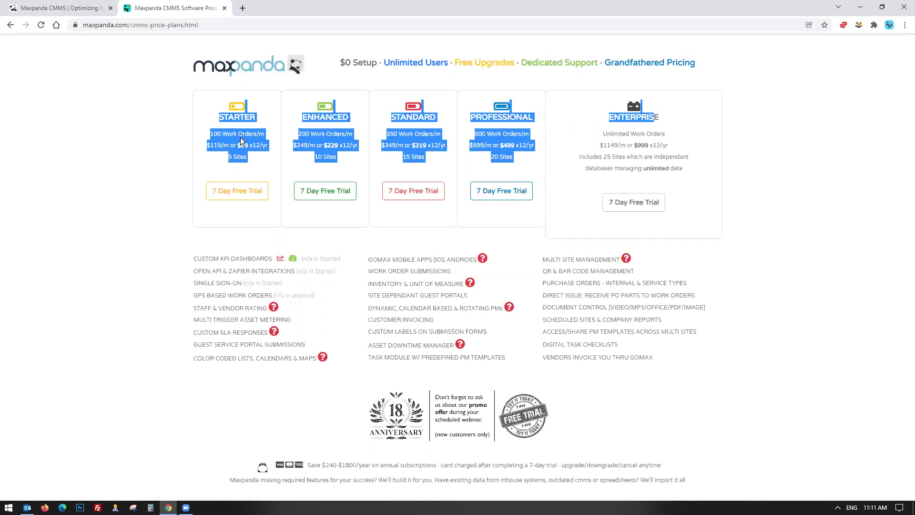
left_click(120, 137)
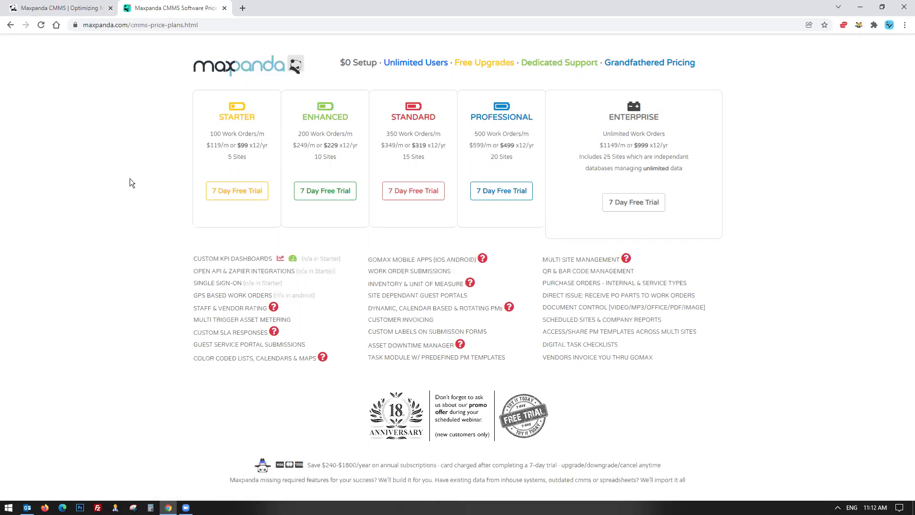
left_click_drag(265, 134, 209, 134)
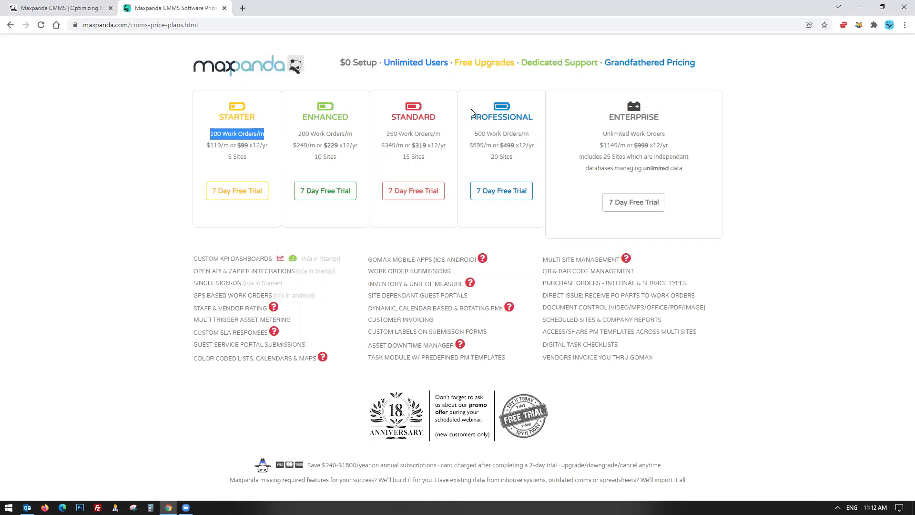
left_click_drag(478, 102, 513, 151)
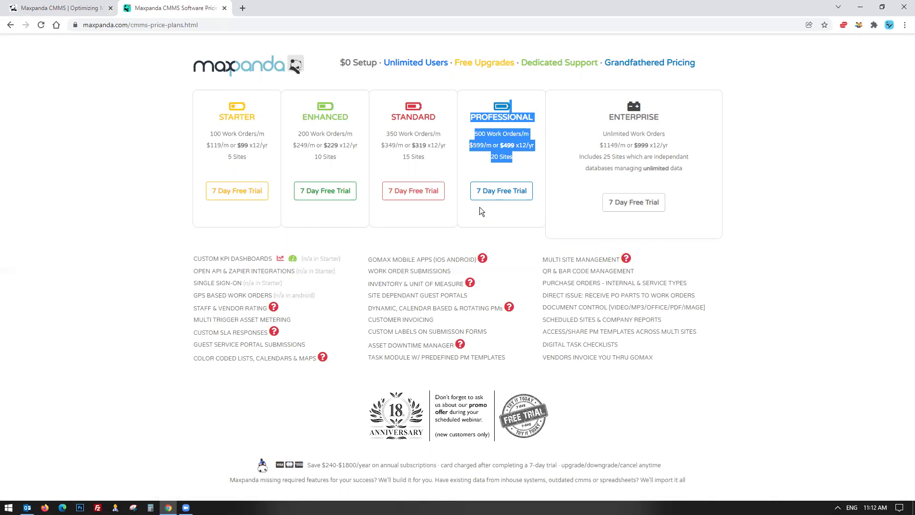
left_click(103, 250)
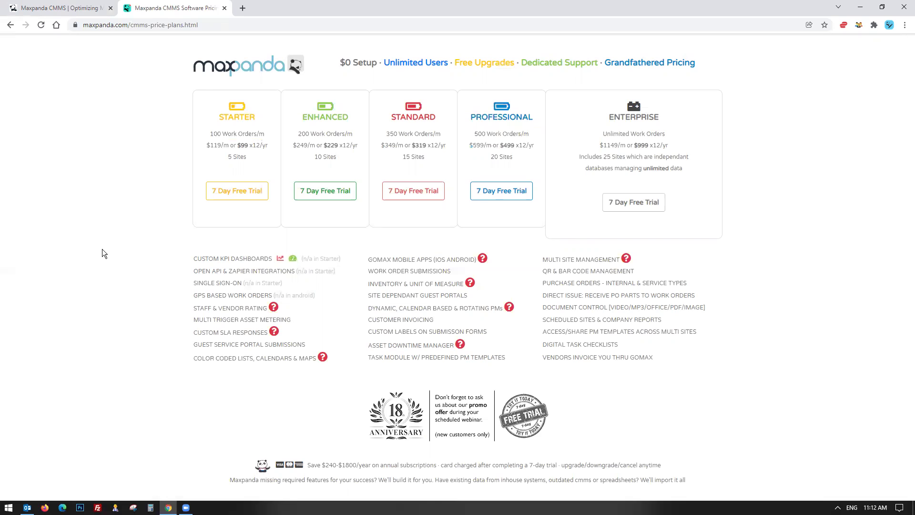